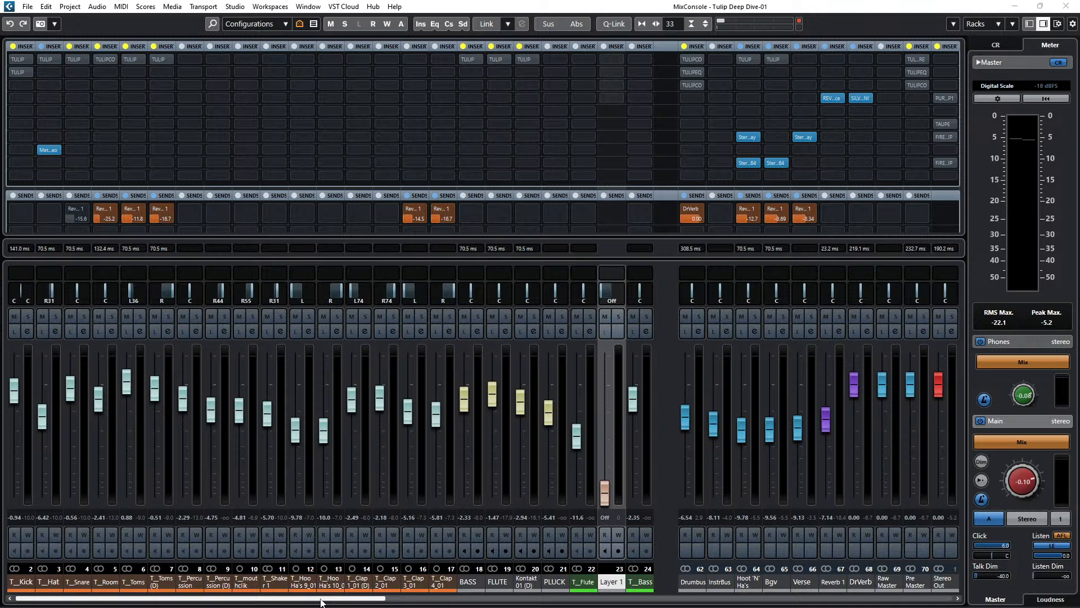
Inspect the PURPLE3P1, TAUPE and first FIRETHECLIP inserts on the Stereo Out channel, closing each plug-in editor after viewing it.
scroll(321, 602, "right", 5)
scroll(322, 602, "left", 5)
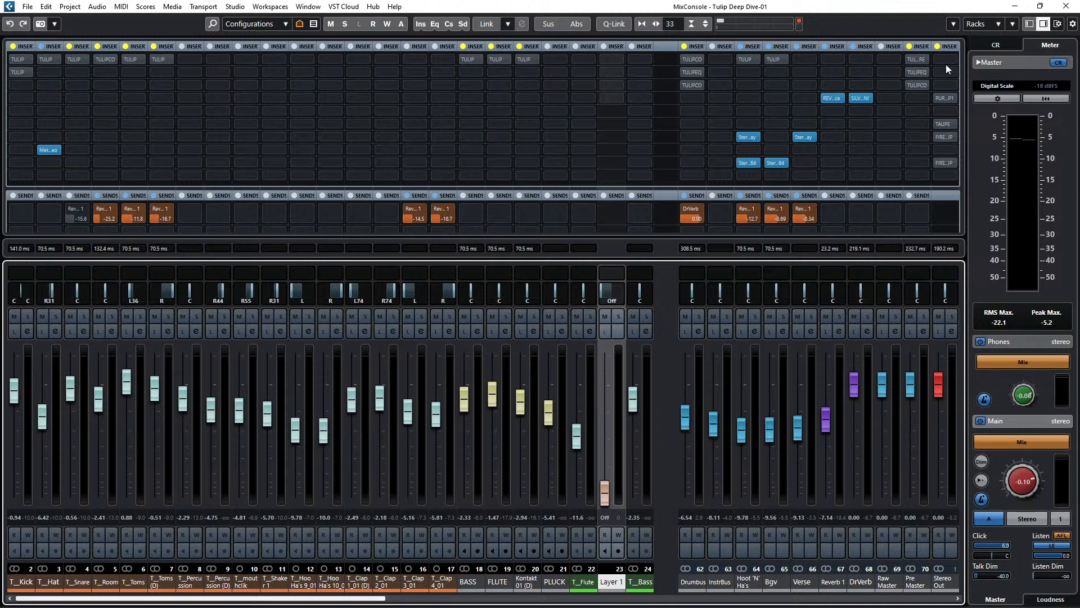
left_click(946, 99)
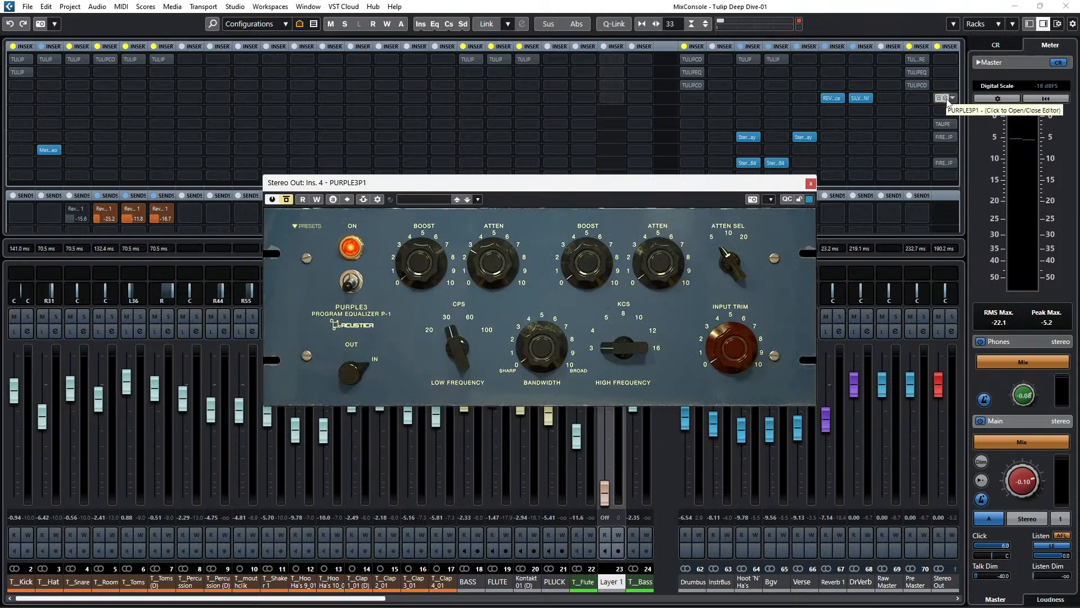
left_click(946, 99)
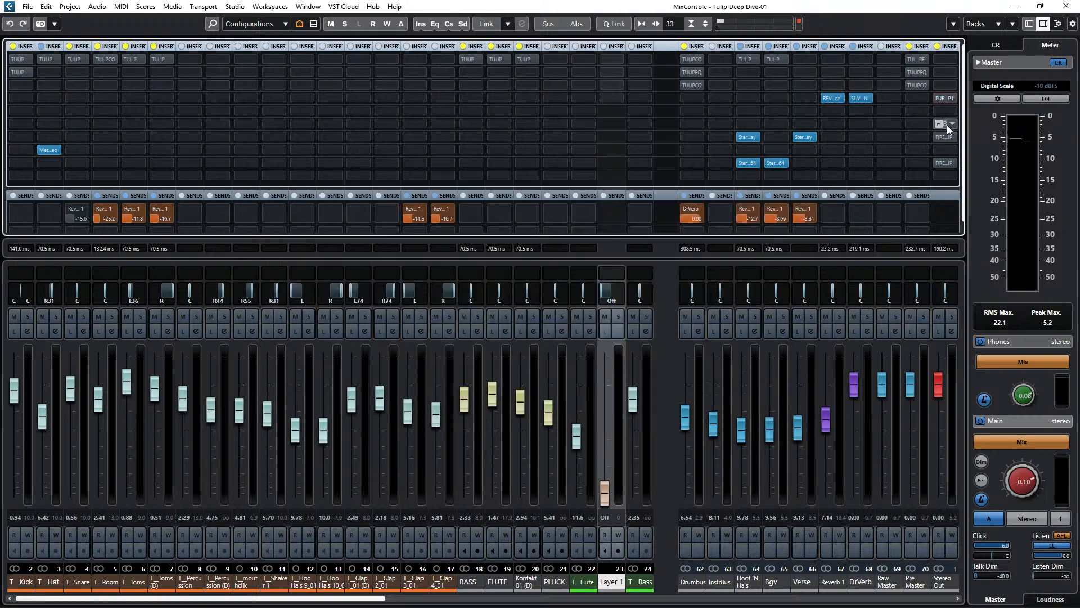
left_click(947, 125)
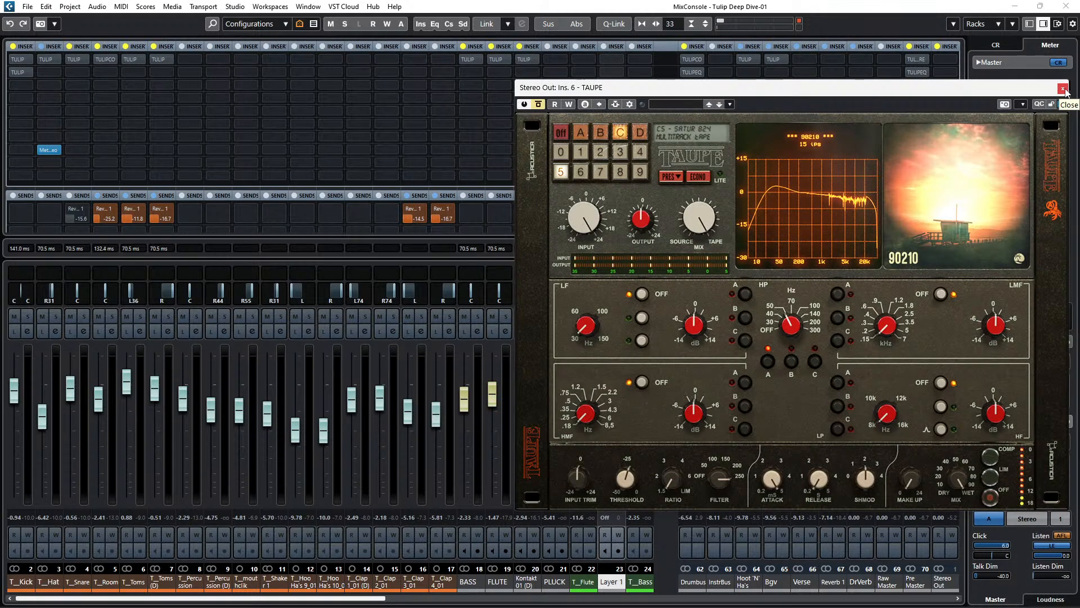
left_click(1064, 89)
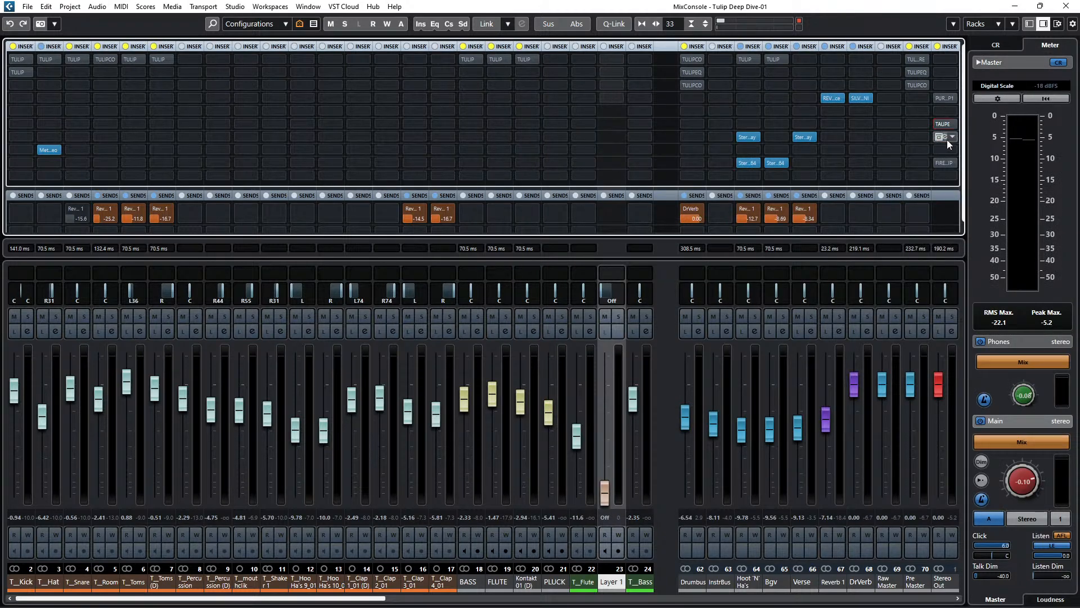
left_click(945, 137)
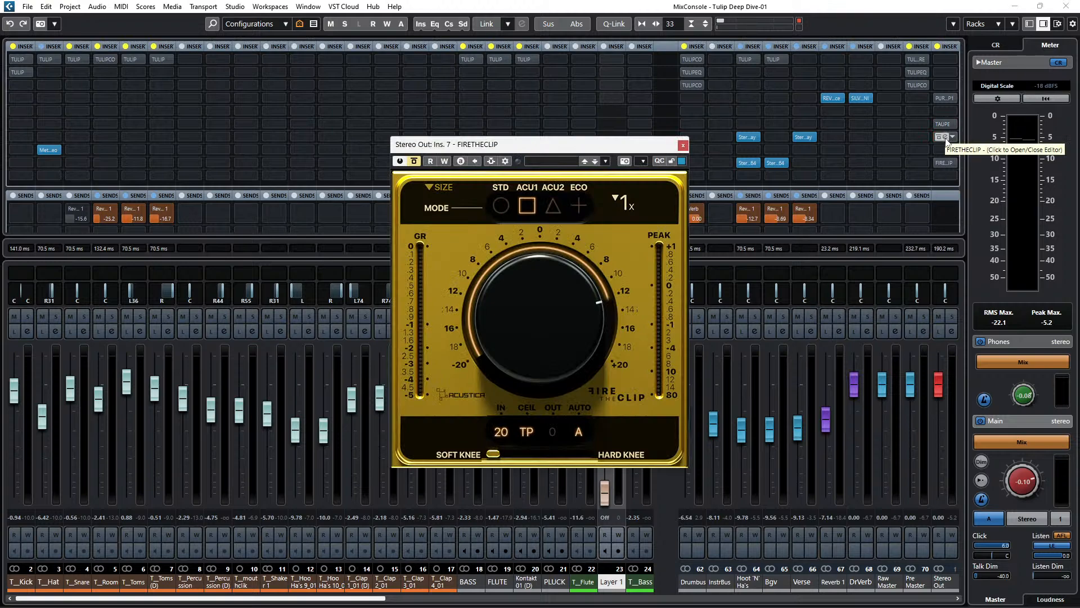
left_click(945, 137)
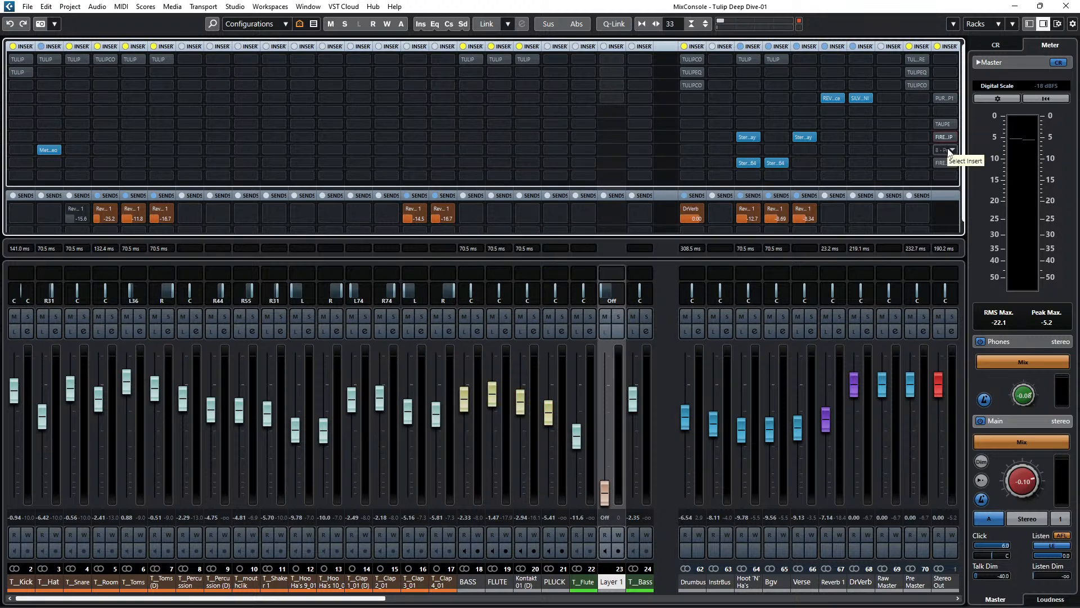
left_click_drag(950, 151, 870, 153)
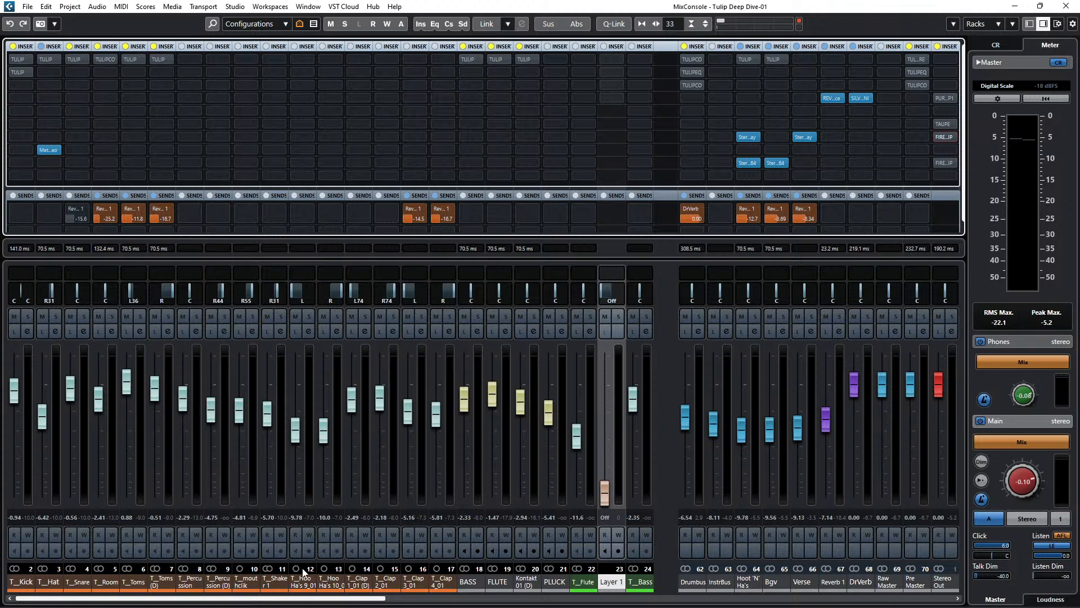
mouse_move(309, 600)
left_mouse_down()
mouse_move(679, 599)
mouse_move(305, 598)
left_mouse_up()
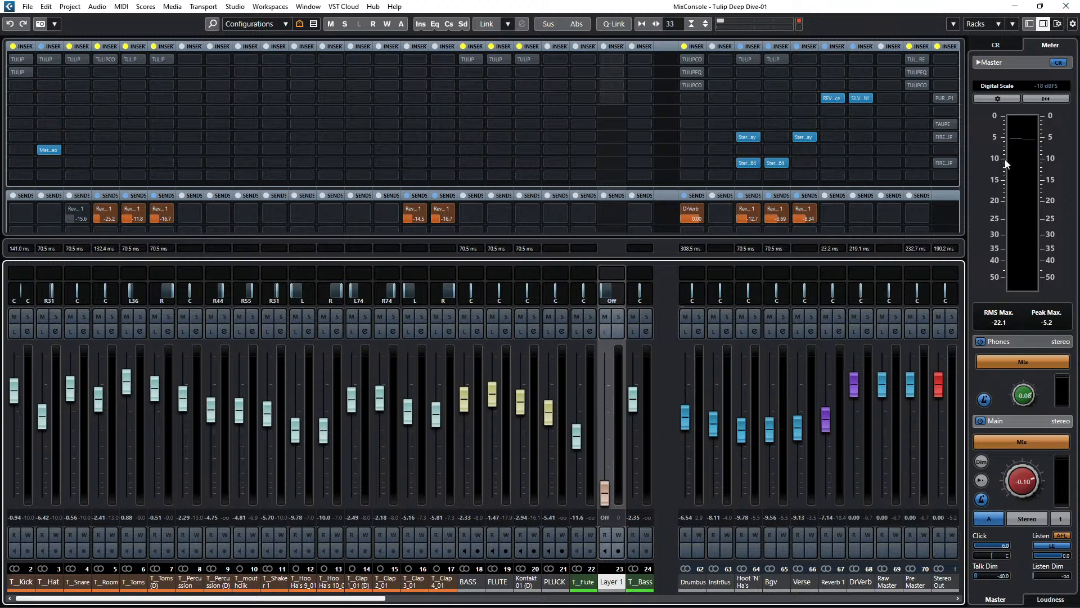
Return to the project window, move the playhead to bar 1 and play the song with the inserts bypassed.
left_click(1065, 6)
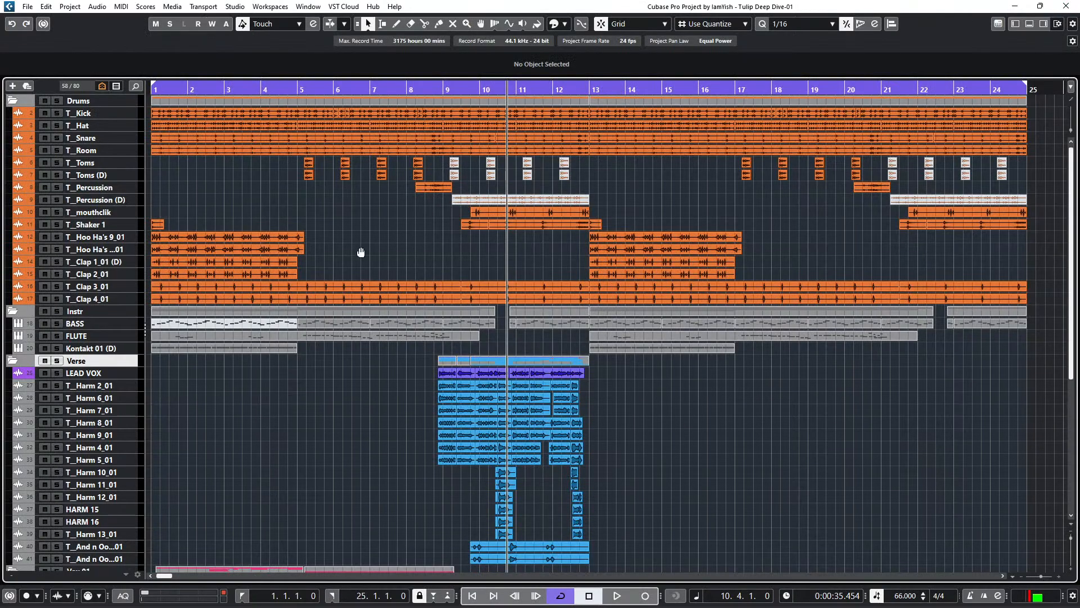
scroll(360, 252, "down", 1)
left_click_drag(186, 90, 134, 93)
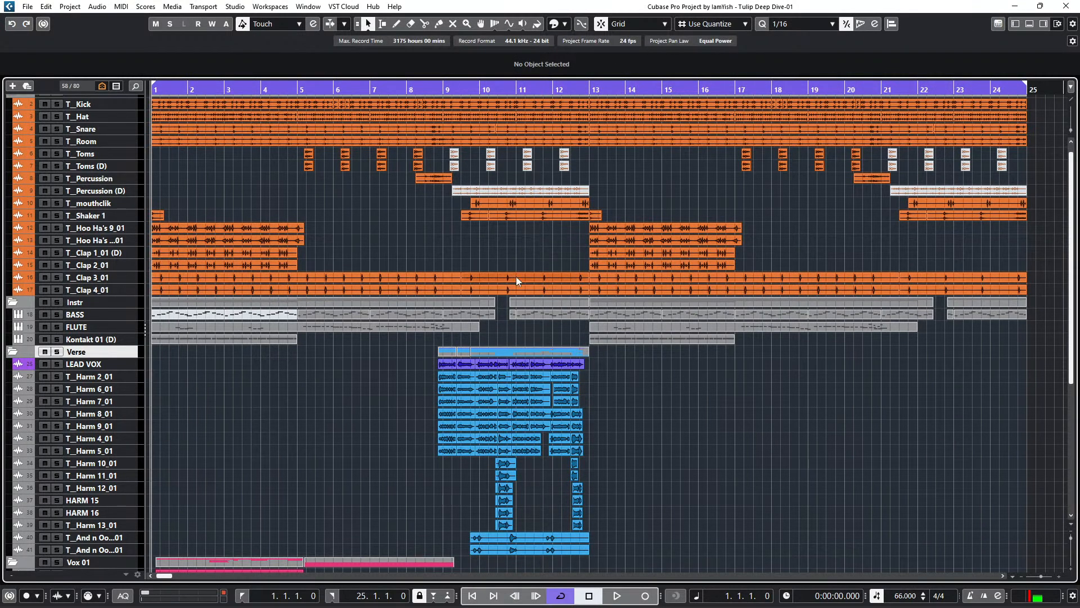
key("F3")
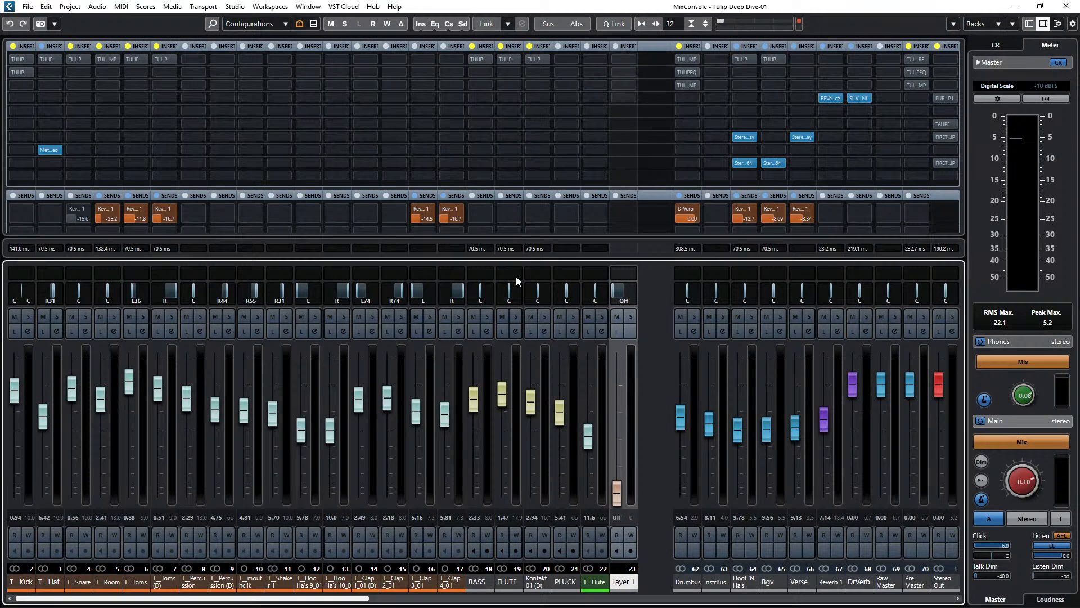
key("F3")
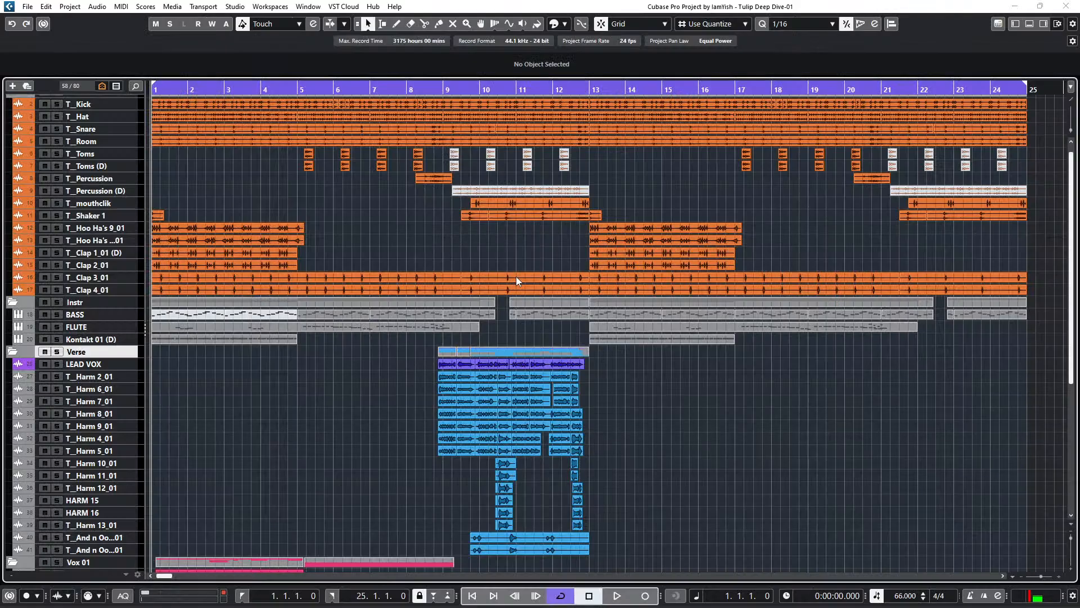
key("space")
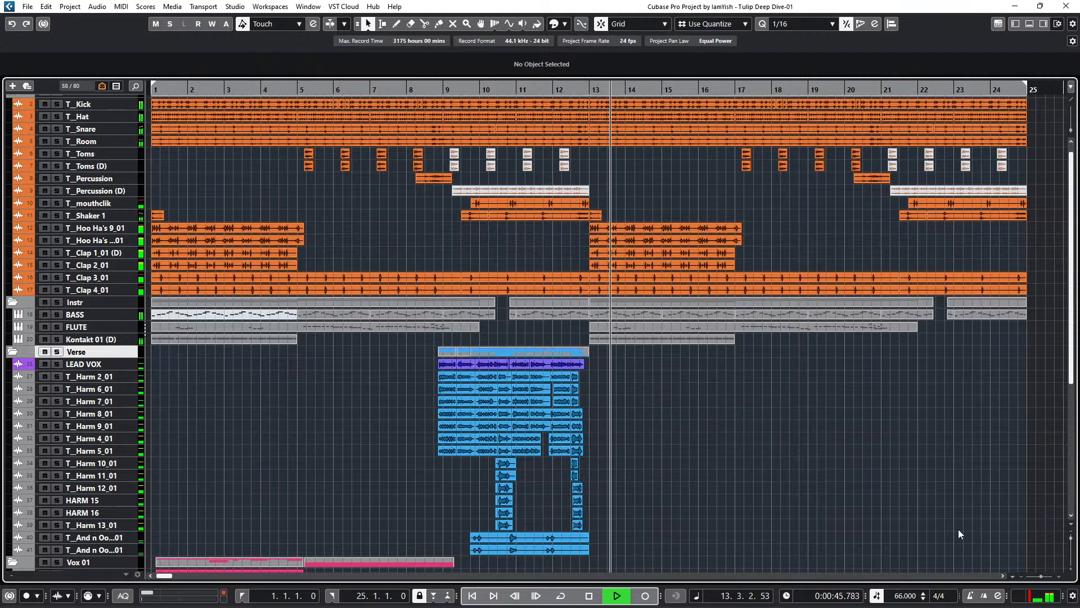
Reactivate the bypassed insert effects on the drum, BASS, FLUTE and Kontakt channels in the mixer.
key("F3")
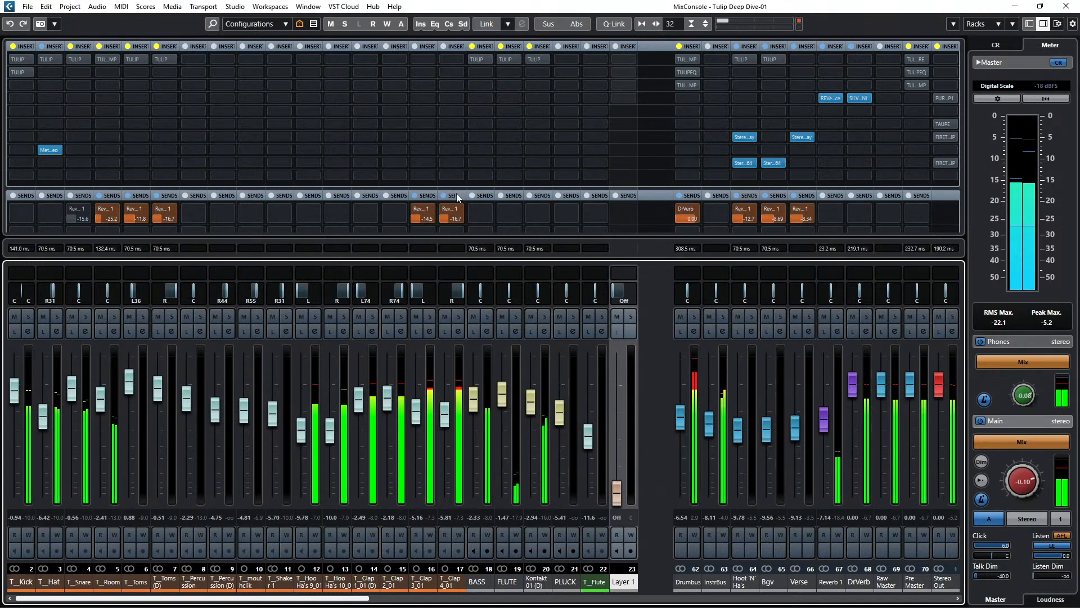
left_click(12, 47)
left_click(41, 46)
left_click(70, 47)
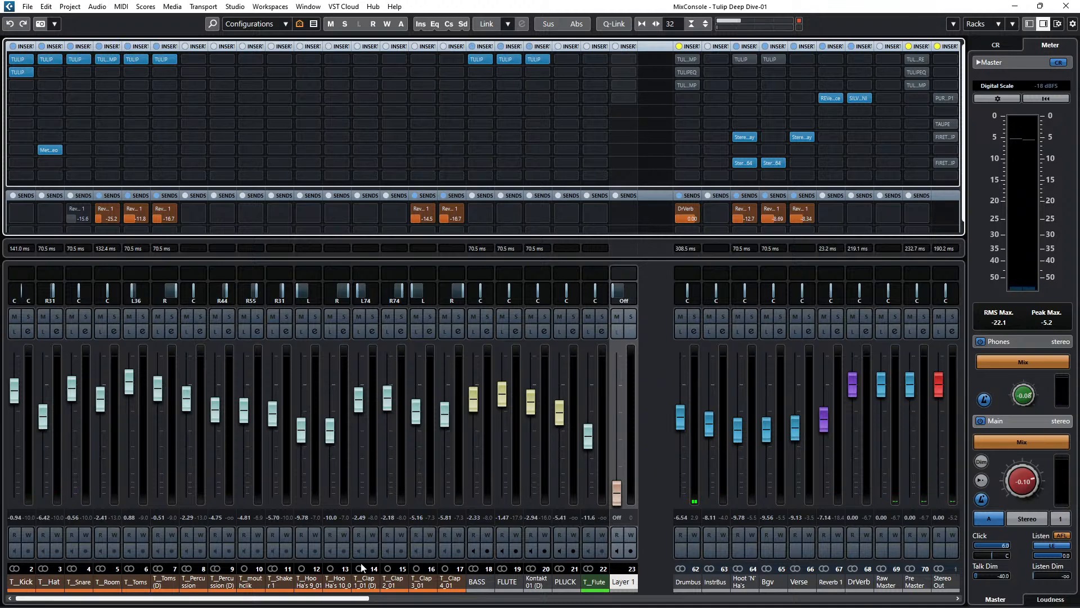
Reactivate the bypassed inserts on the LEAD VOX, Drumbus, Hoot 'N' Ha's, Bgv and Pre Master channels.
left_click_drag(365, 598, 463, 598)
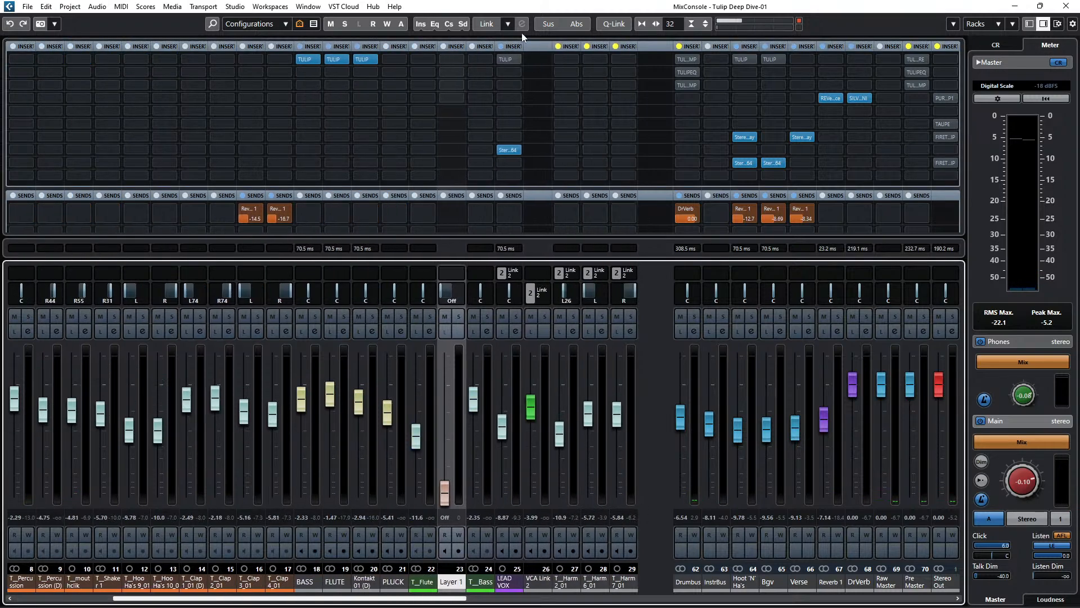
left_click(502, 60)
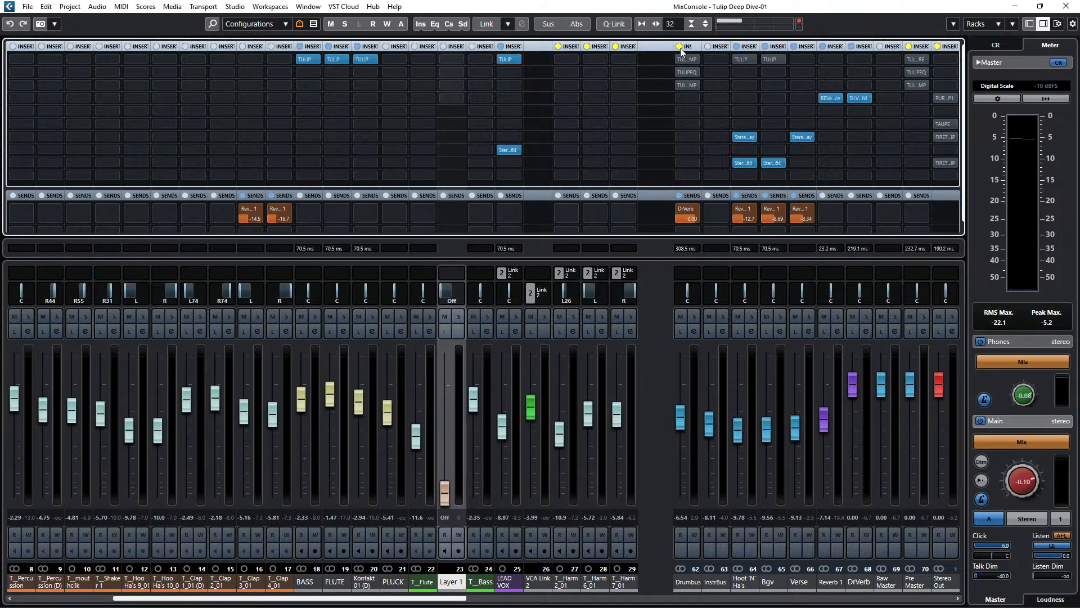
left_click(680, 47)
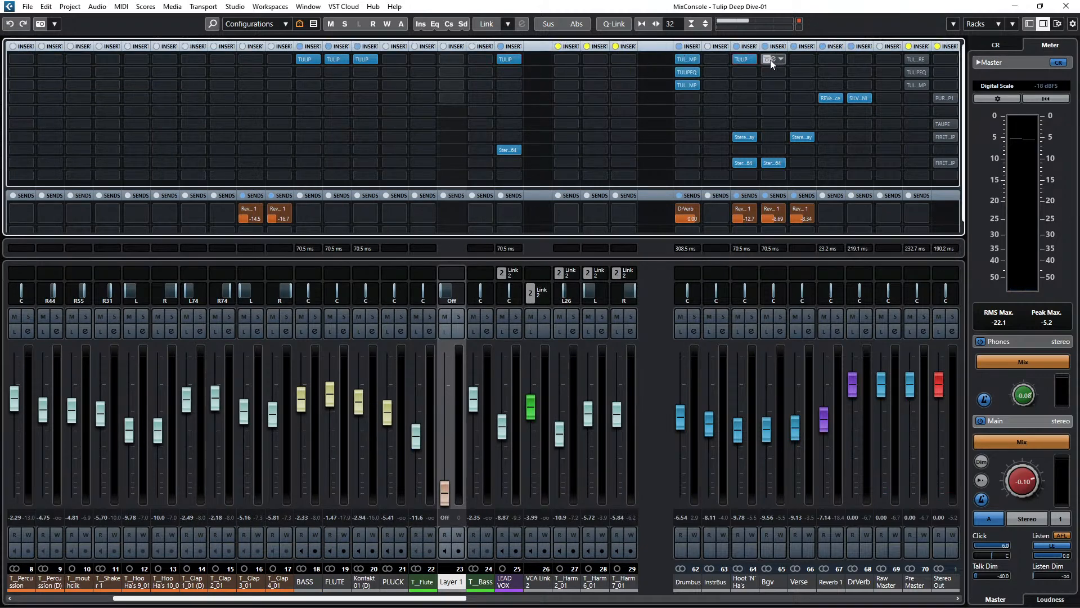
left_click(909, 47)
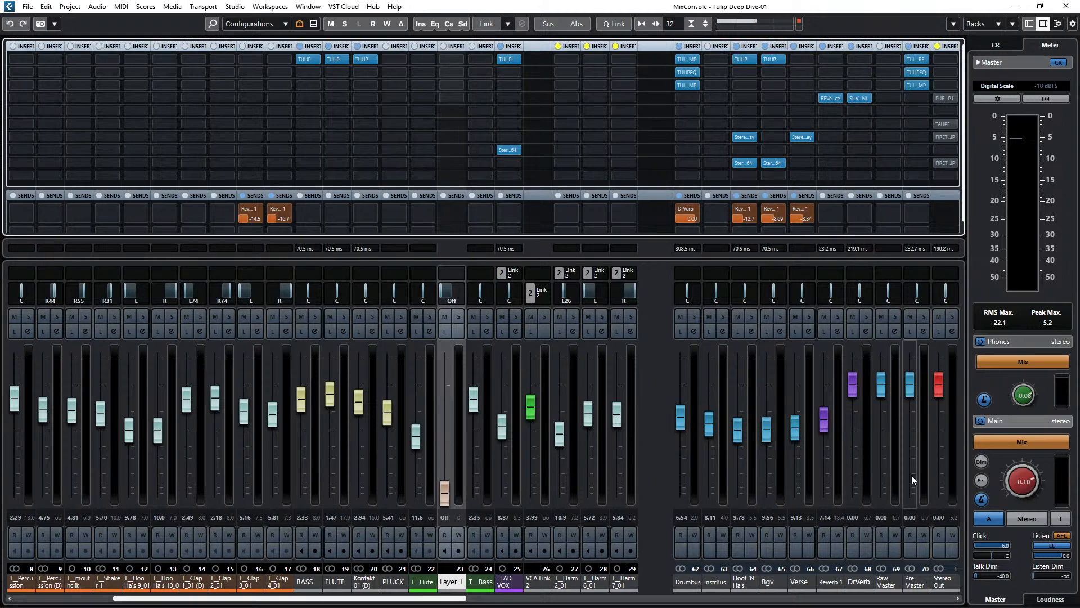
Select the Stereo Out channel and play the mix with its inserts bypassed, watching the levels from the first tracks onward.
left_click(884, 584)
left_click(885, 585)
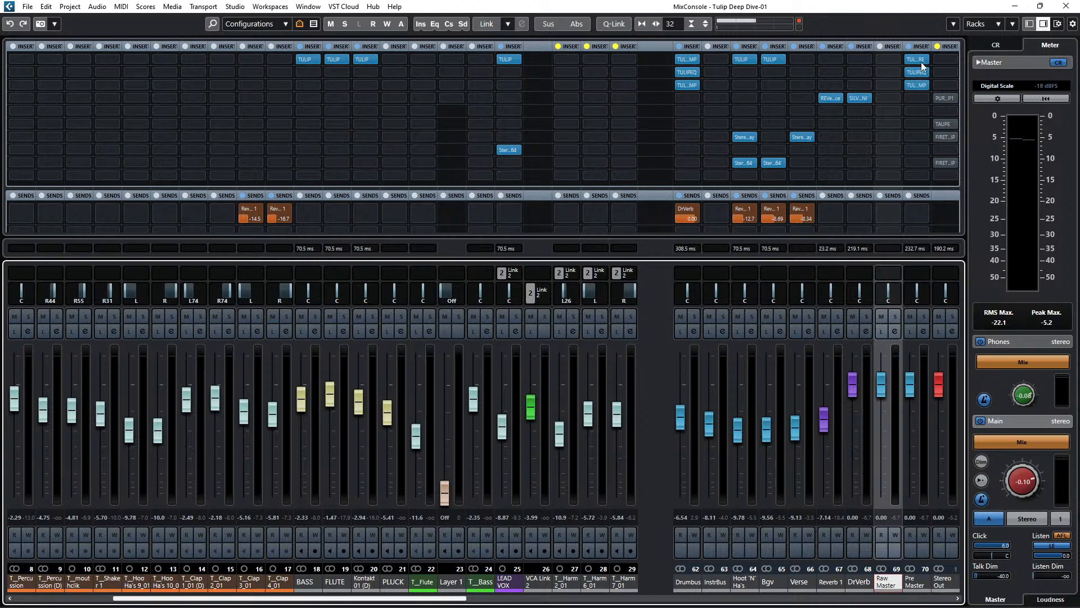
left_click(943, 583)
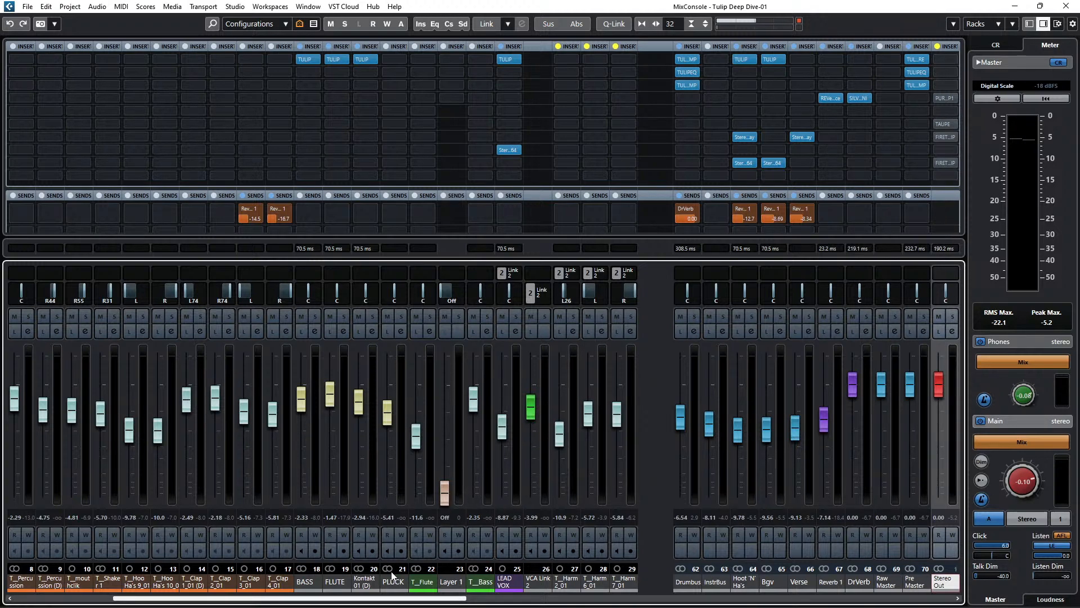
key("space")
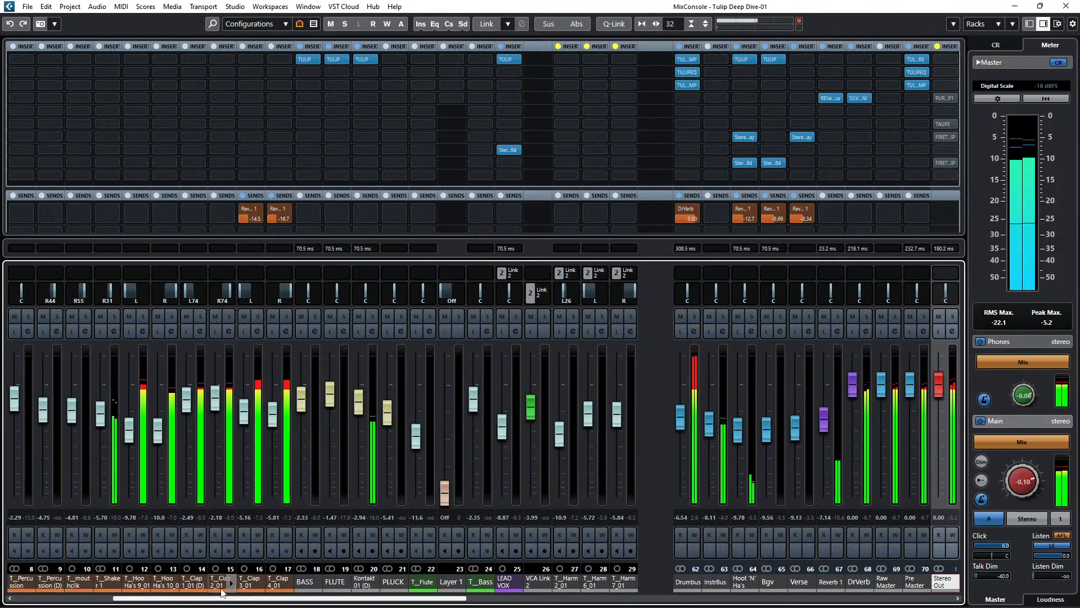
scroll(223, 596, "left", 3)
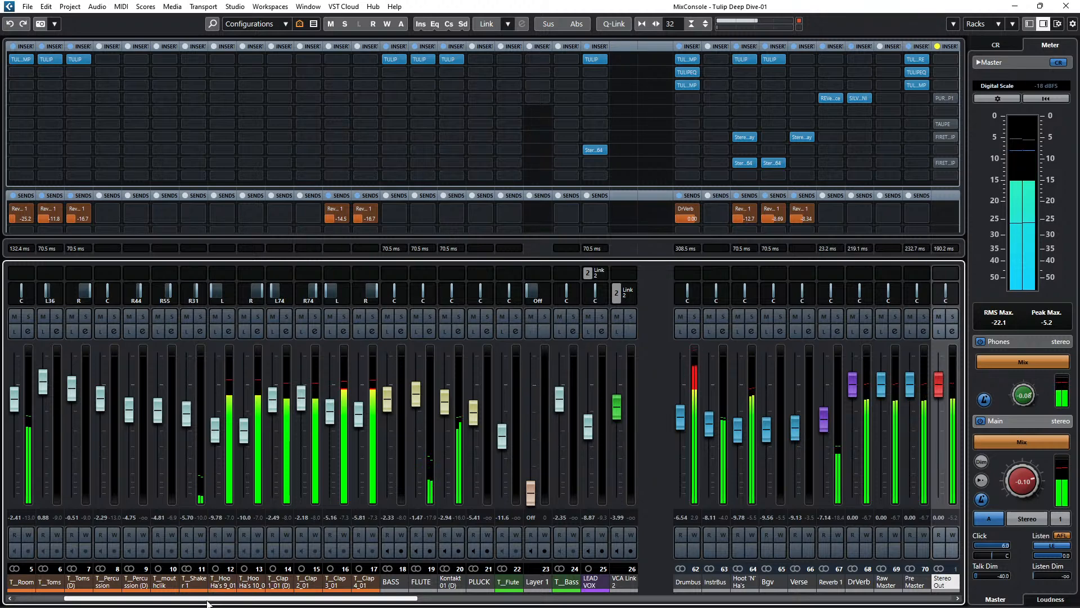
scroll(215, 603, "left", 3)
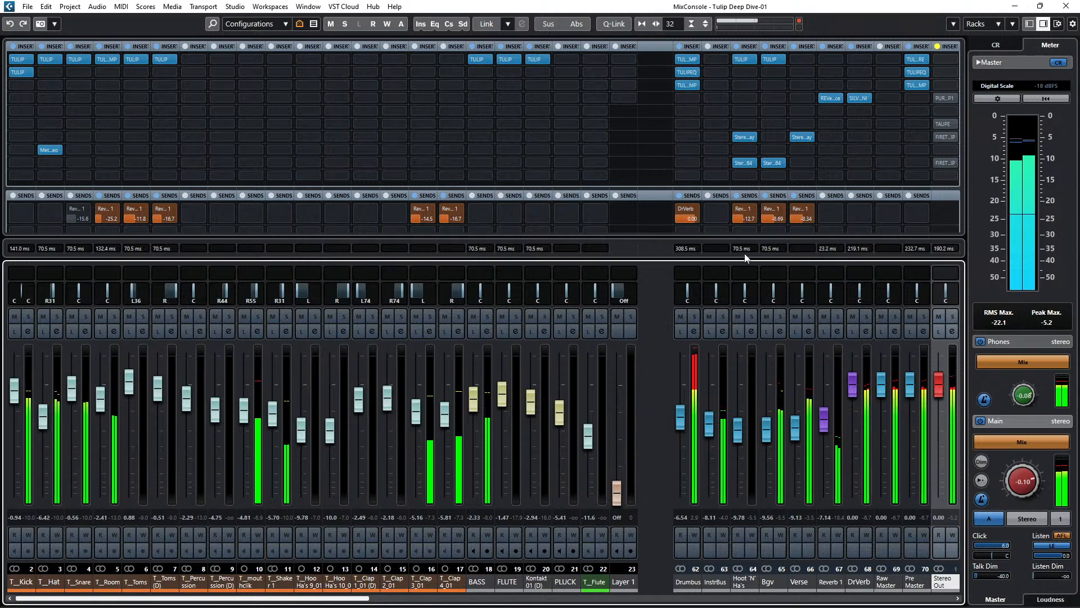
Reactivate the Stereo Out inserts and play the mix with both FIRETHECLIP editors open side by side.
left_click(938, 47)
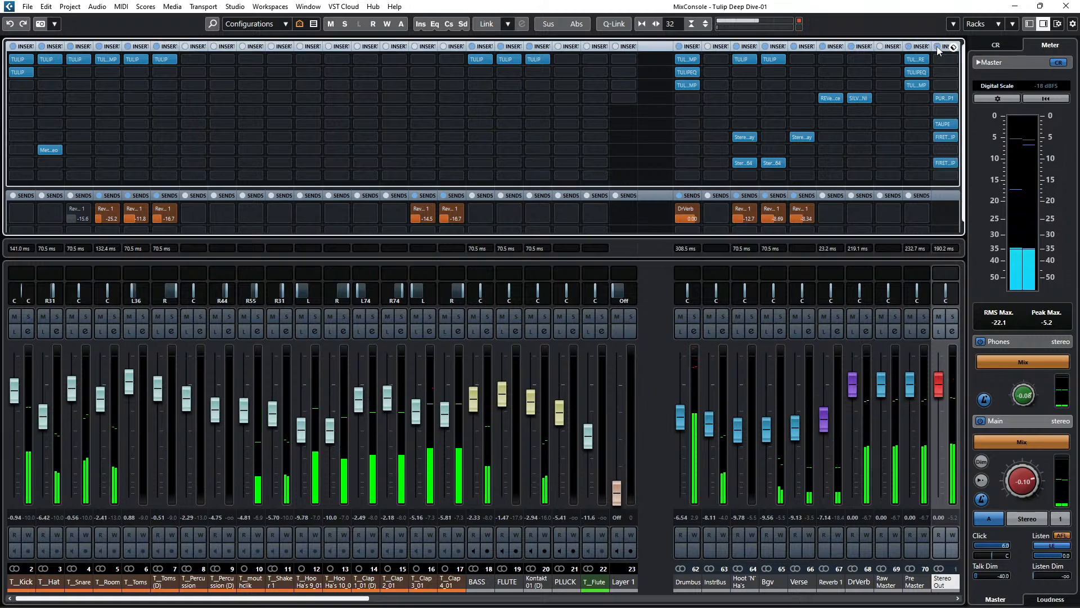
left_click(946, 163)
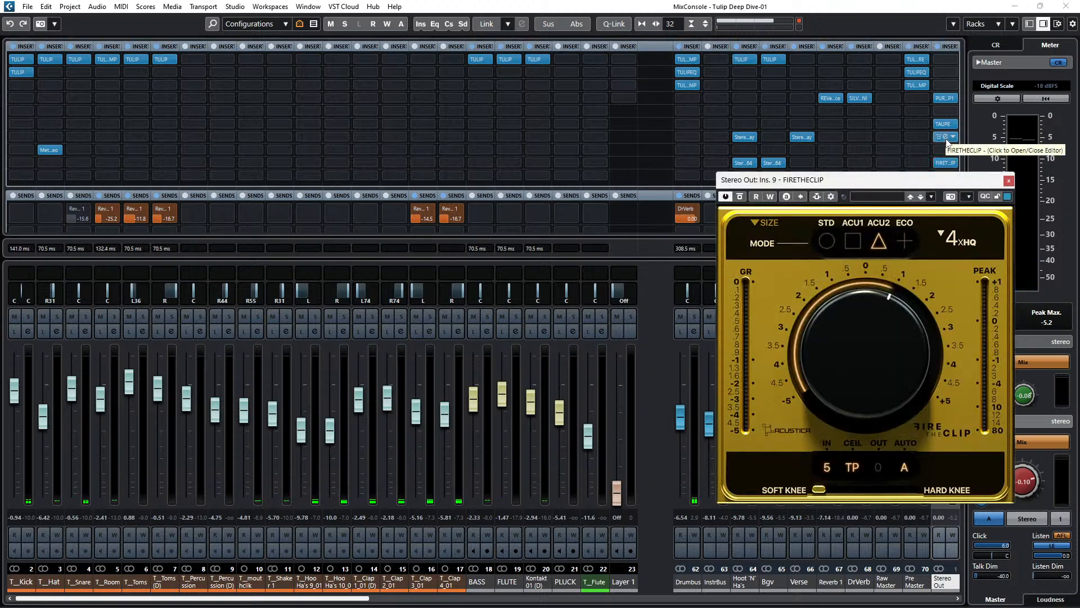
left_click(945, 137)
left_click_drag(604, 148, 554, 193)
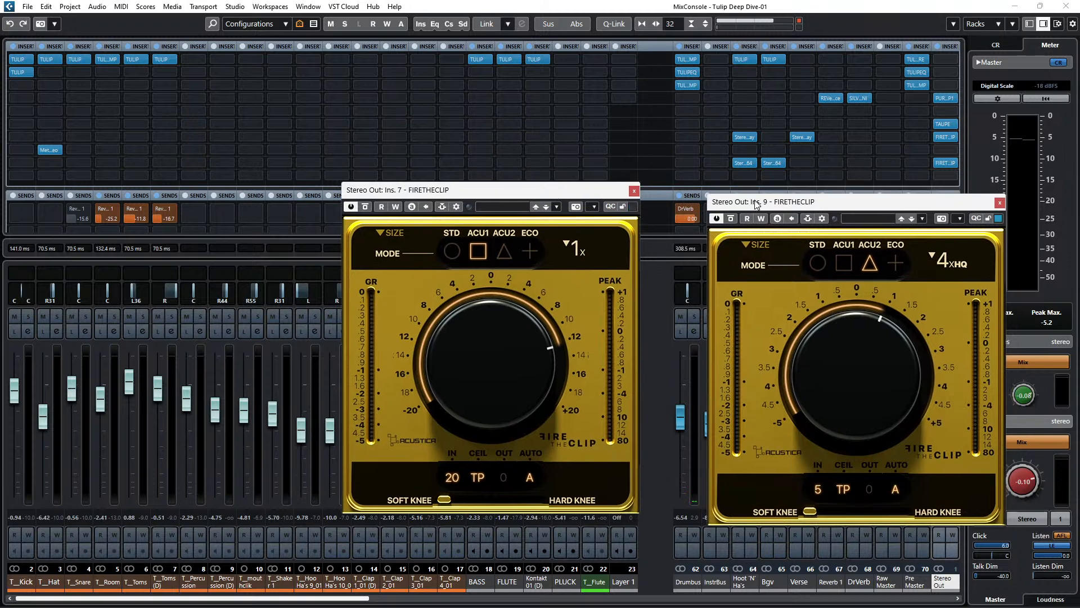
left_click_drag(765, 181, 724, 191)
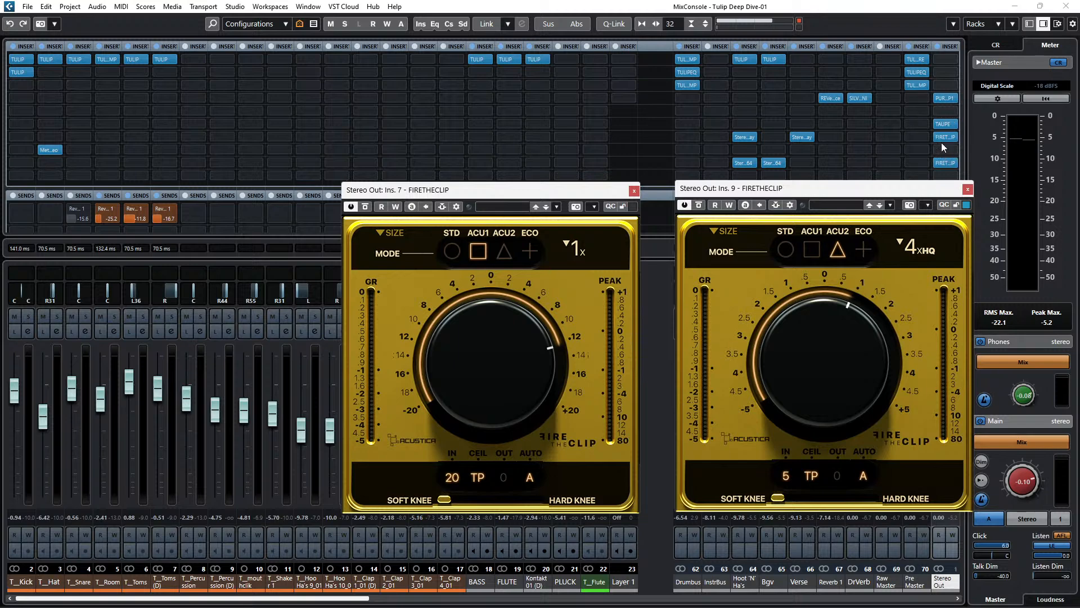
left_click(772, 85)
key("space")
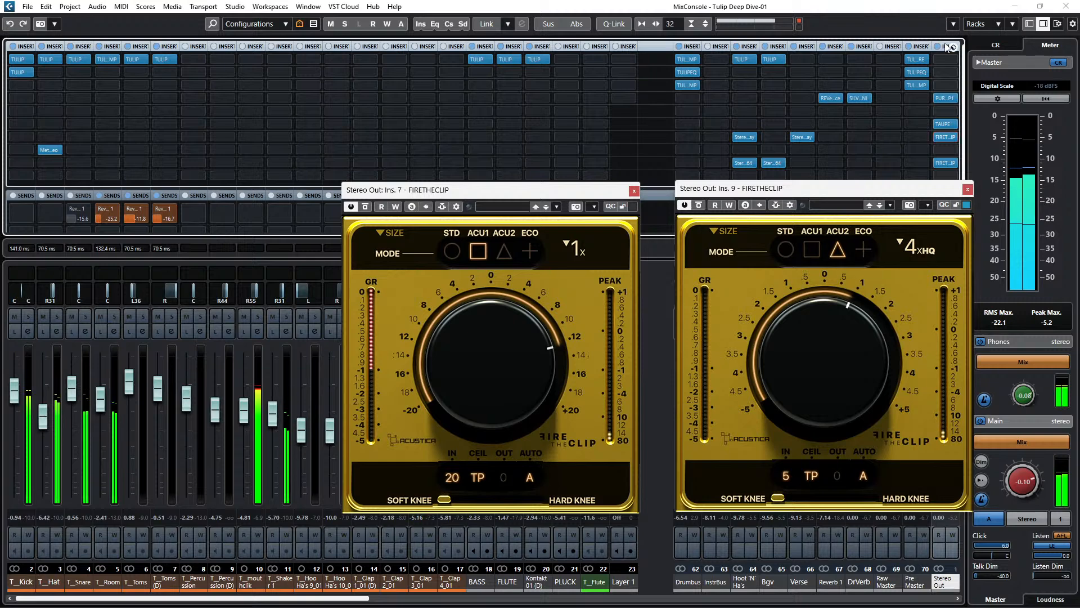
Close the mixer, move the Ins. 7 FIRETHECLIP editor clear of the arrangement, and stop playback with the playhead at about bar 8.3.
left_click(1067, 6)
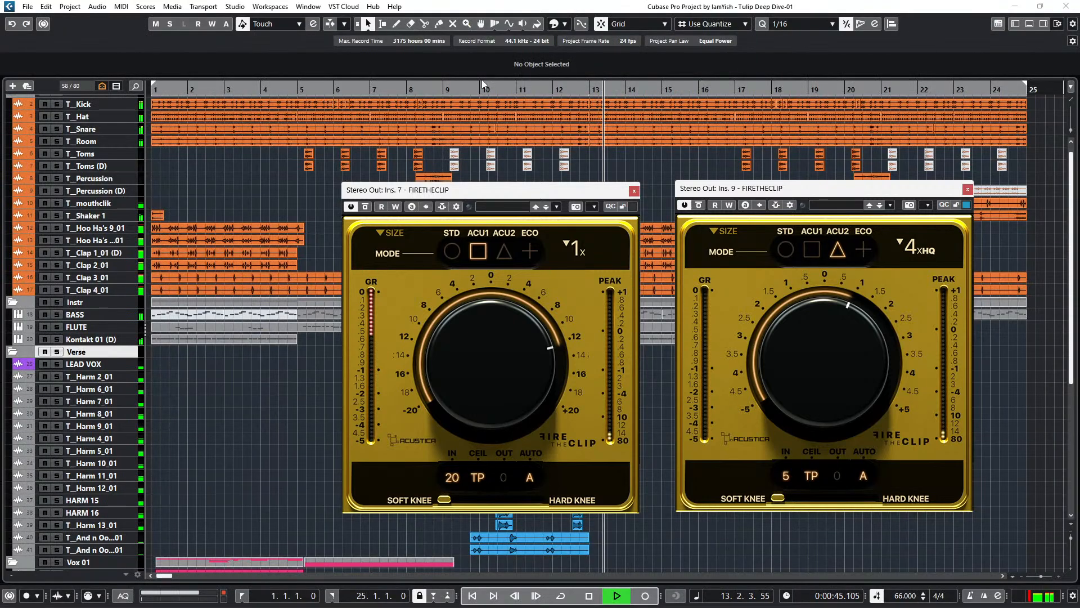
left_click_drag(447, 196, 153, 179)
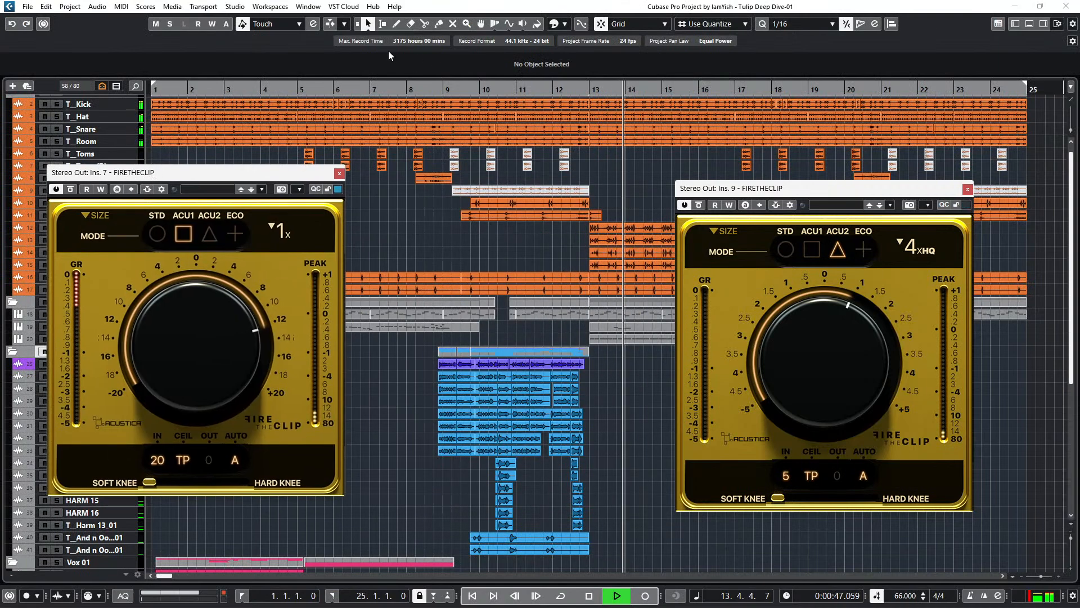
key("space")
left_click(428, 90)
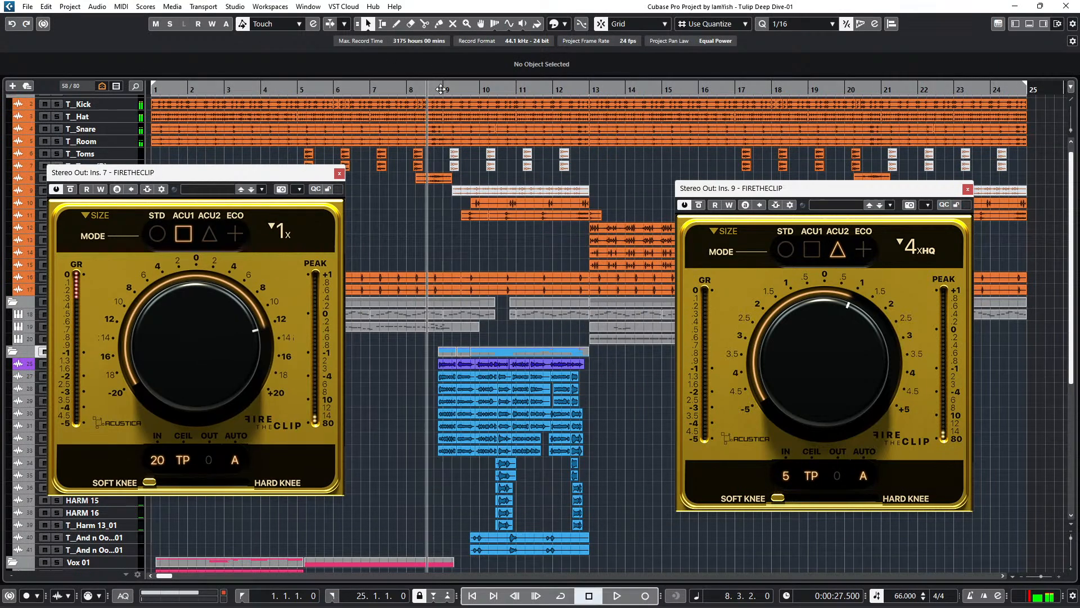
scroll(393, 157, "up", 5)
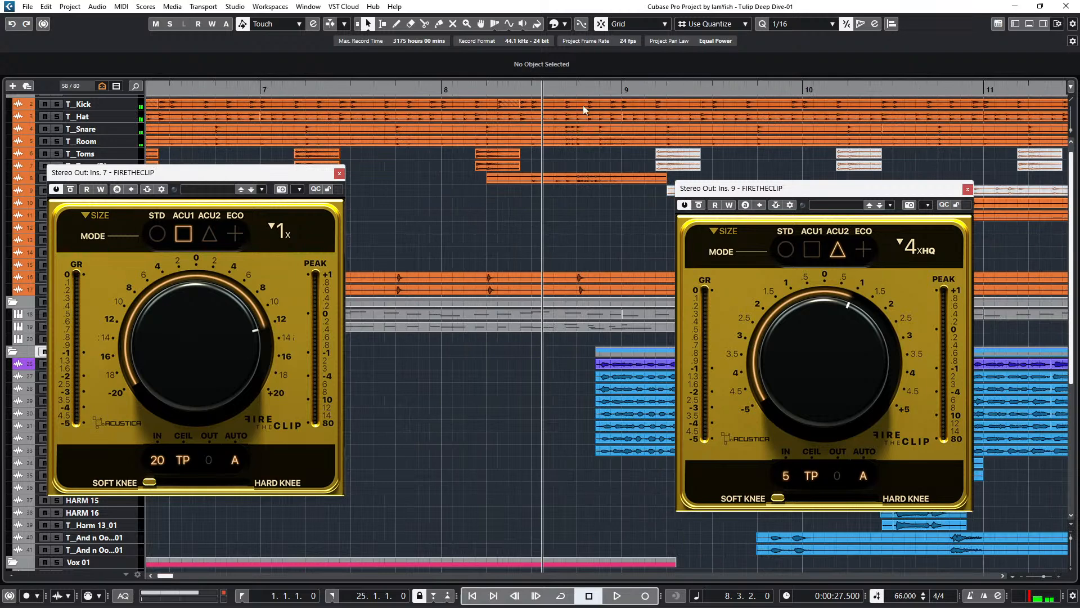
scroll(532, 197, "down", 5)
scroll(707, 163, "down", 5)
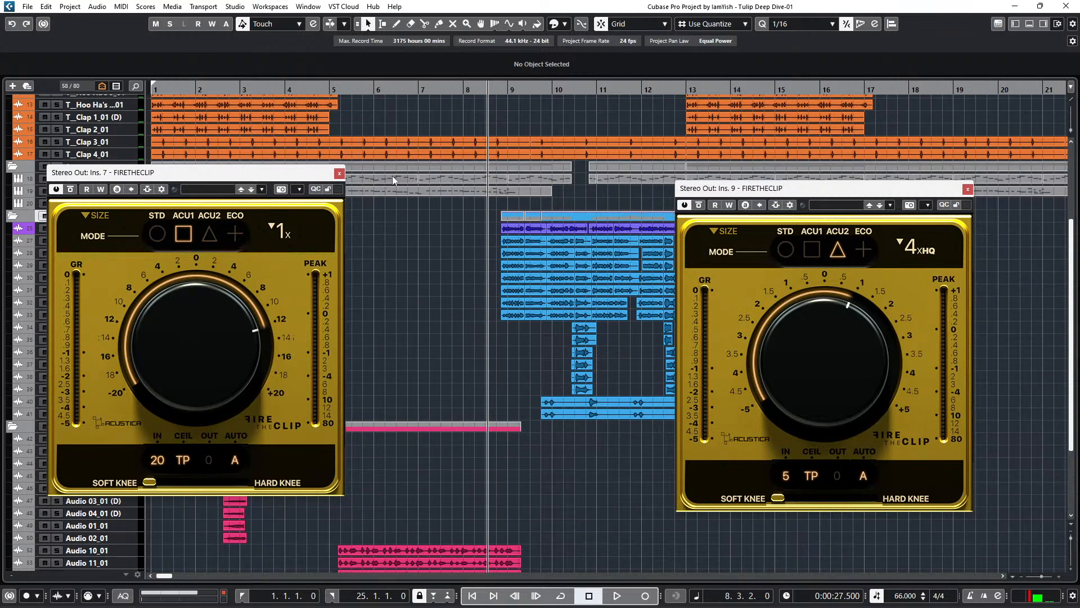
Reopen the mixer, place the Ins. 9 FIRETHECLIP editor beside Ins. 7, and compare playback with the Stereo Out inserts bypassed and active.
key("F3")
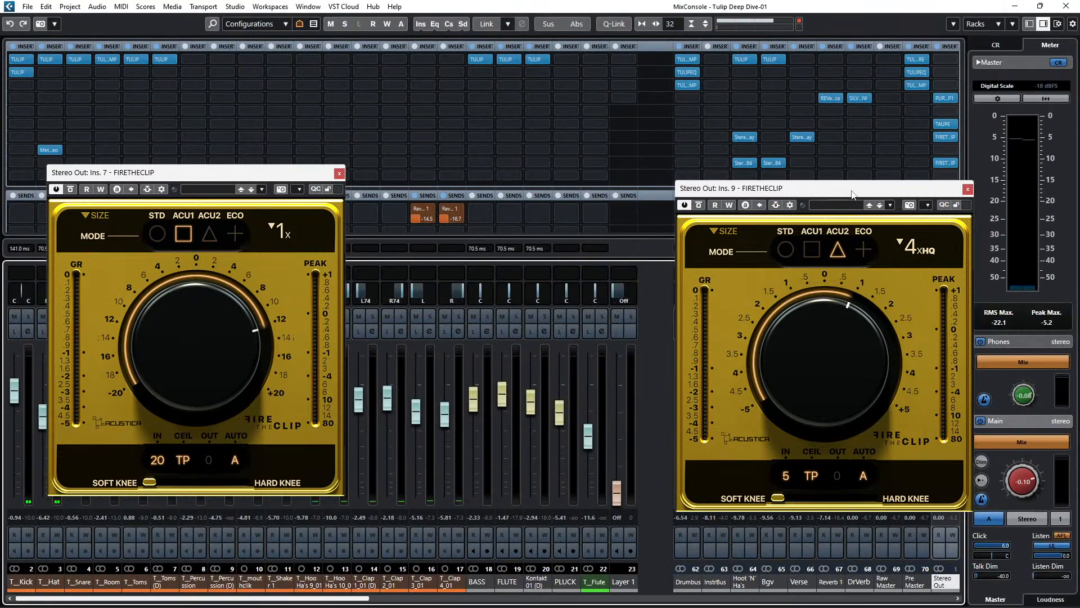
left_click_drag(854, 186, 565, 167)
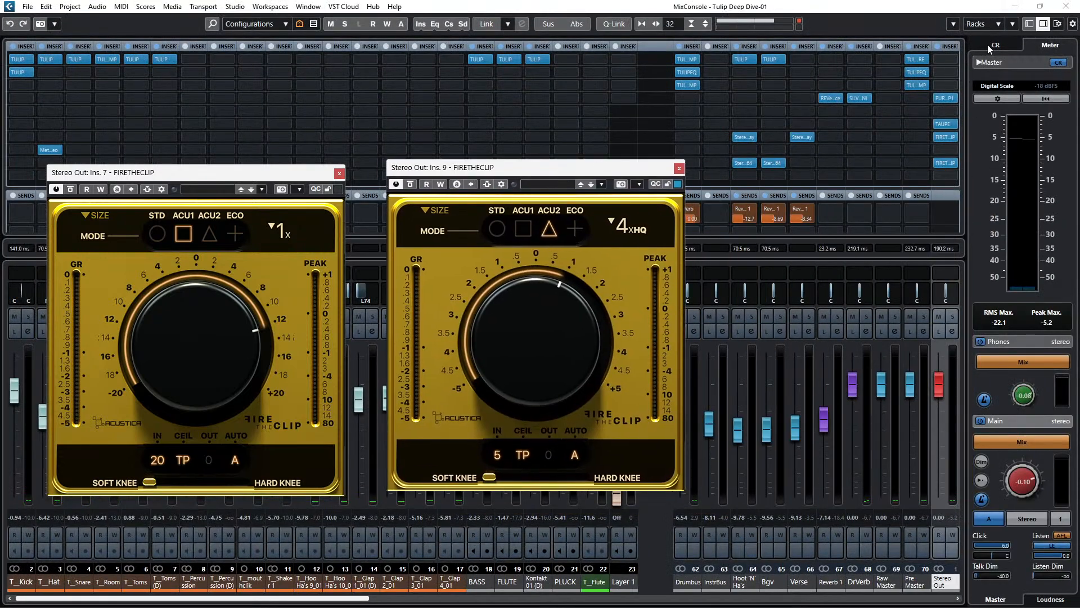
left_click(937, 47)
key("space")
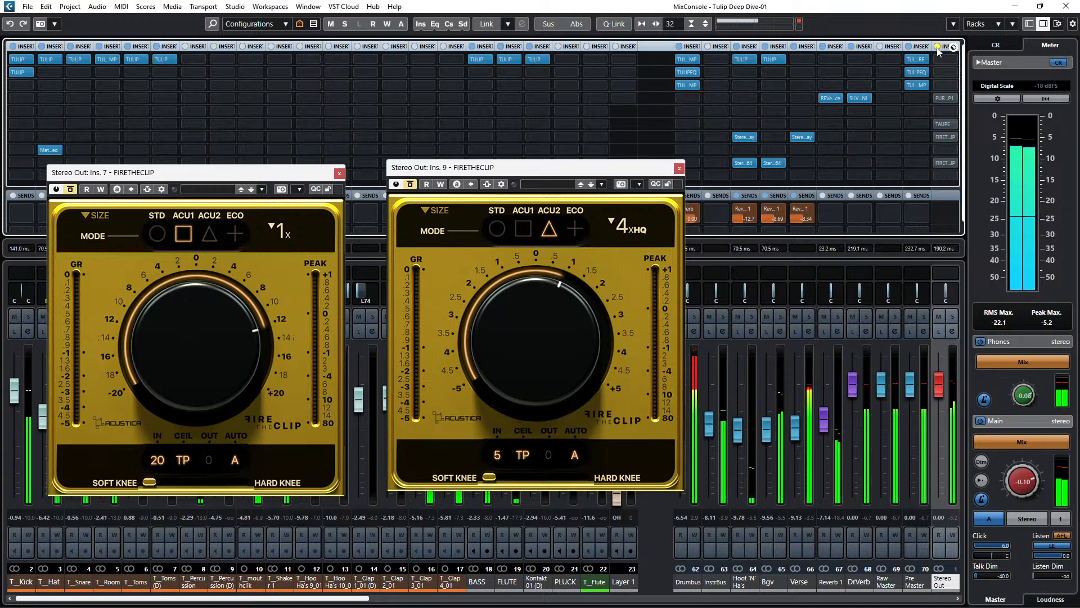
left_click(937, 47)
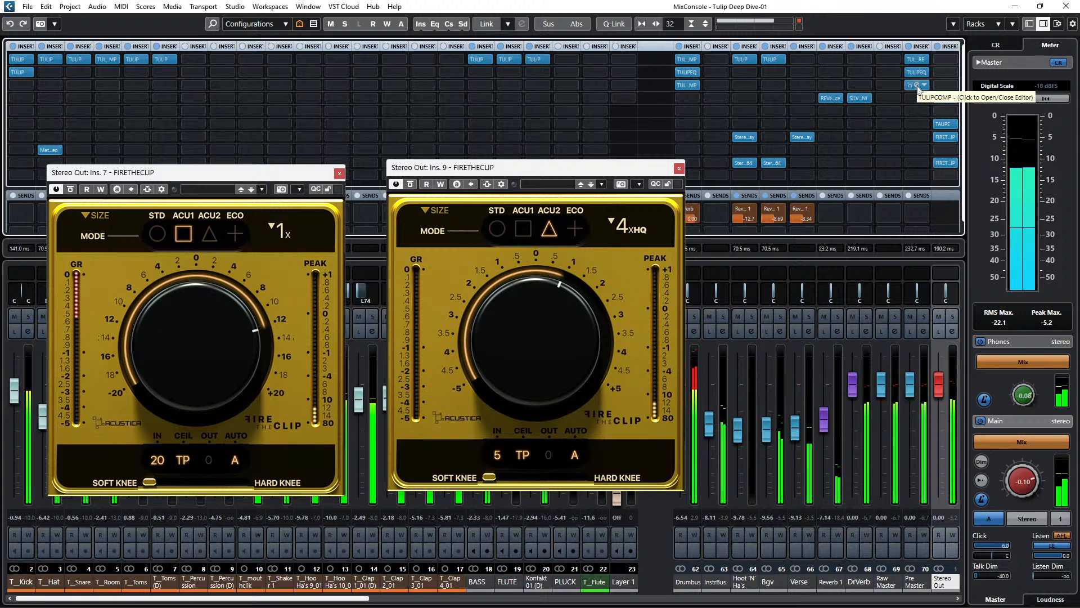
Lower the Stereo Out fader to -8.31 and inspect the PURPLE3P1 equalizer on Stereo Out insert 4.
left_click_drag(939, 383, 944, 415)
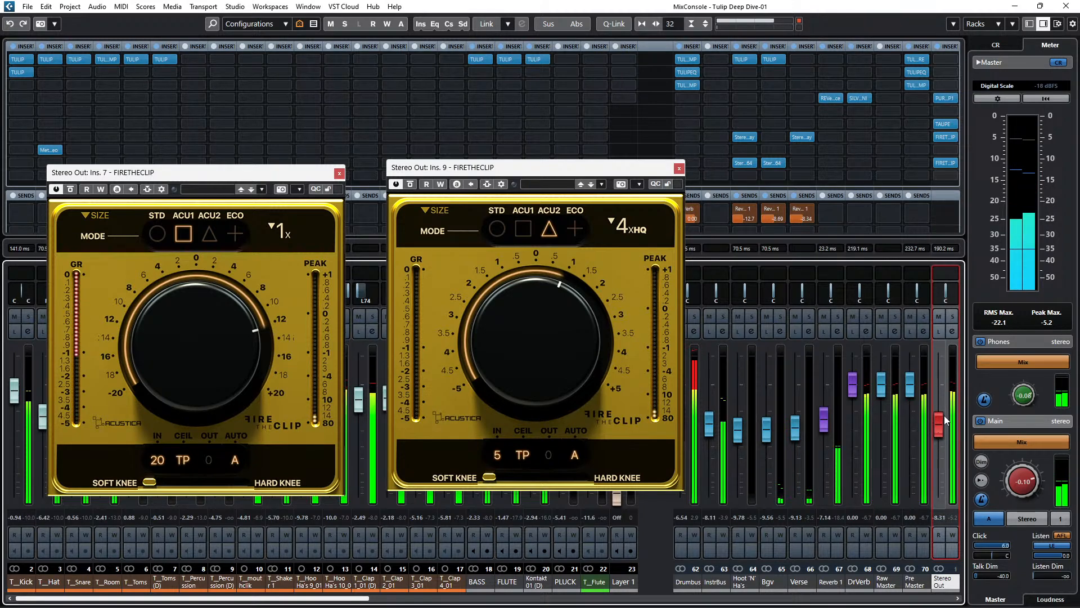
left_click(946, 100)
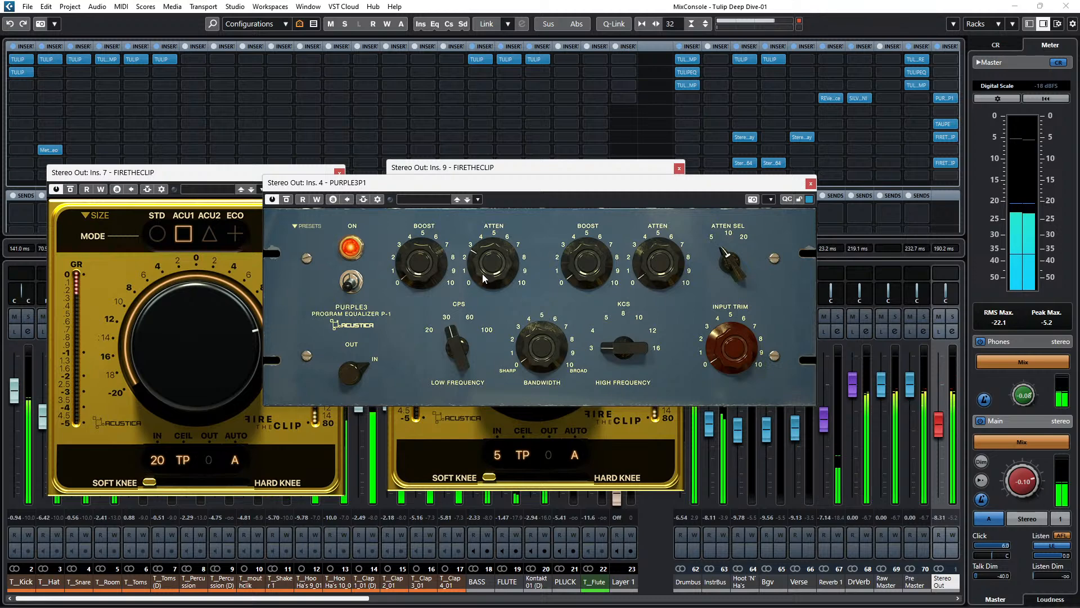
left_click(811, 183)
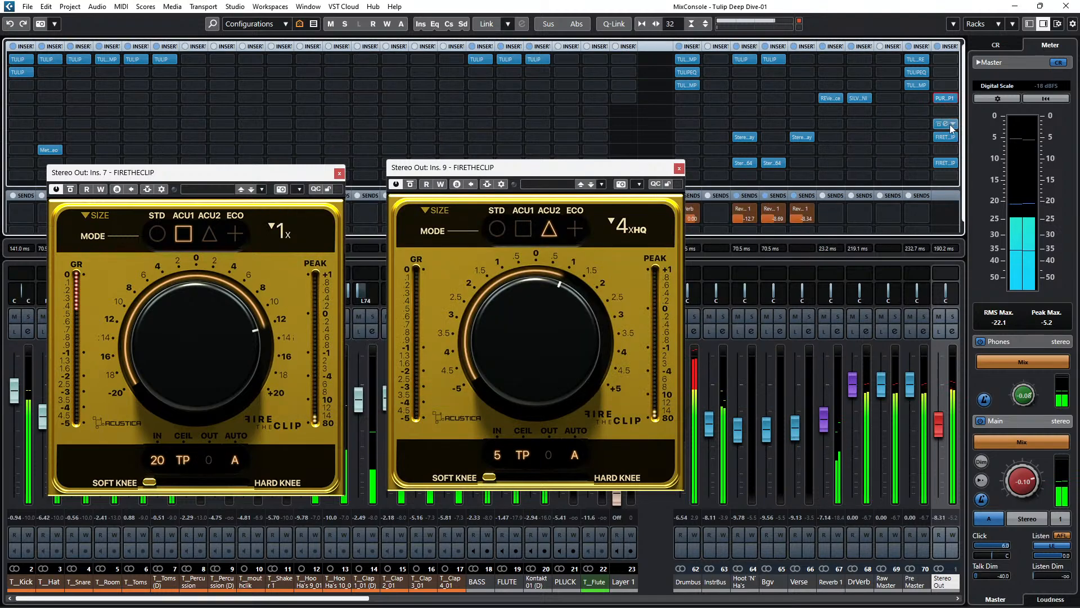
Examine the TAUPE tape plug-in on Stereo Out insert 6 and close its editor with playback stopped.
left_click(946, 123)
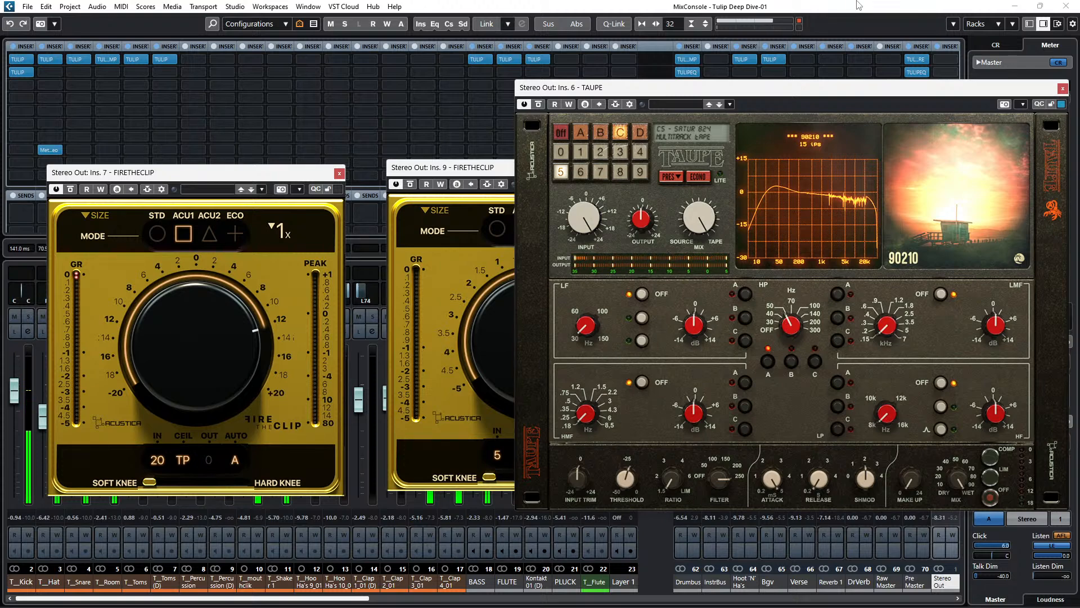
left_click(873, 16)
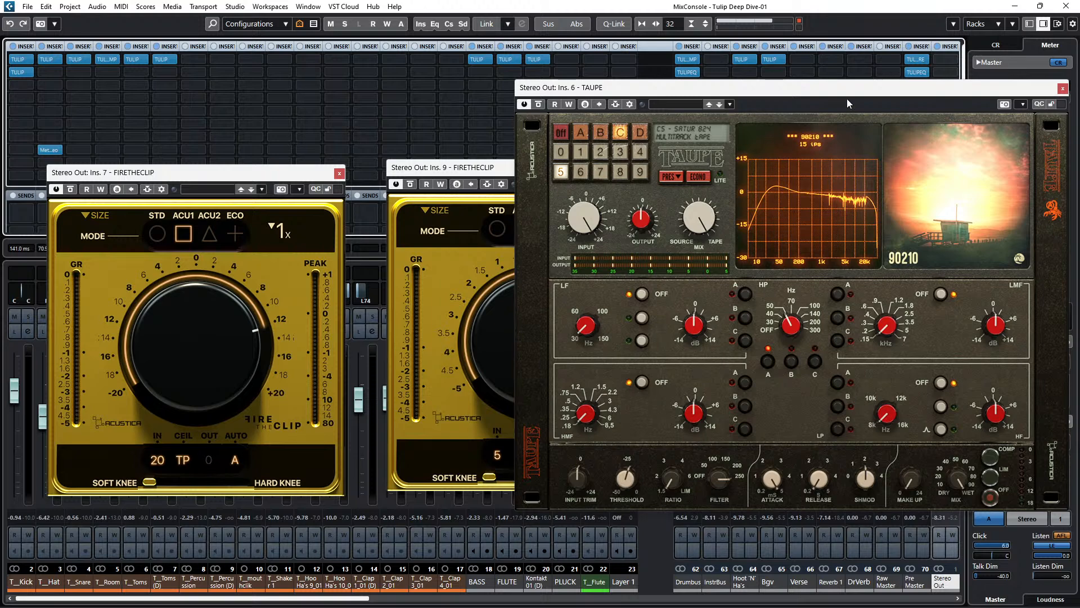
left_click(1063, 89)
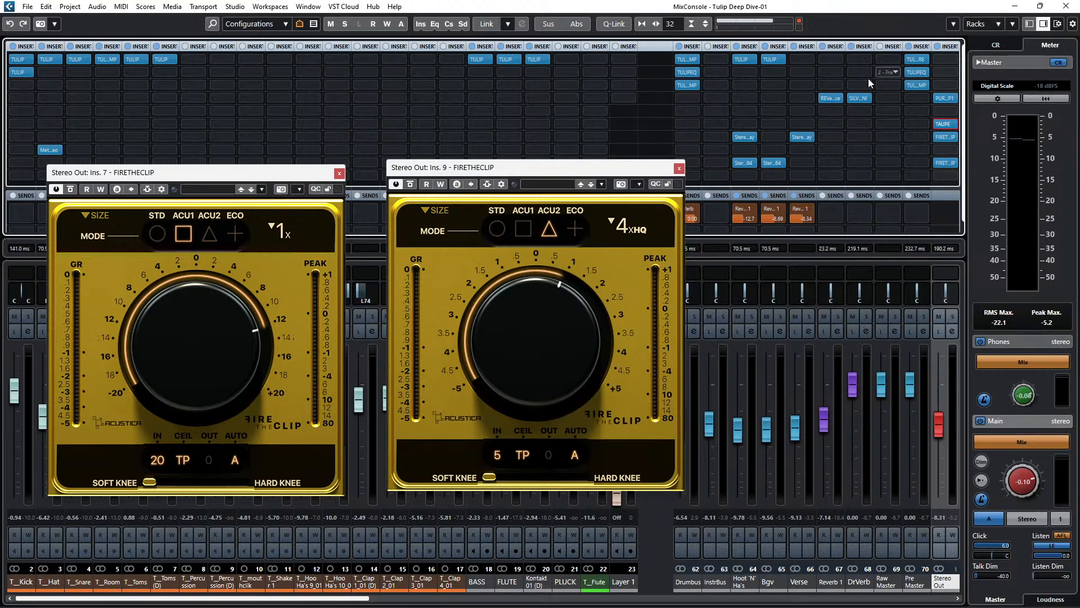
Close both FIRETHECLIP editors and bypass the Stereo Out inserts.
left_click(679, 168)
left_click(340, 173)
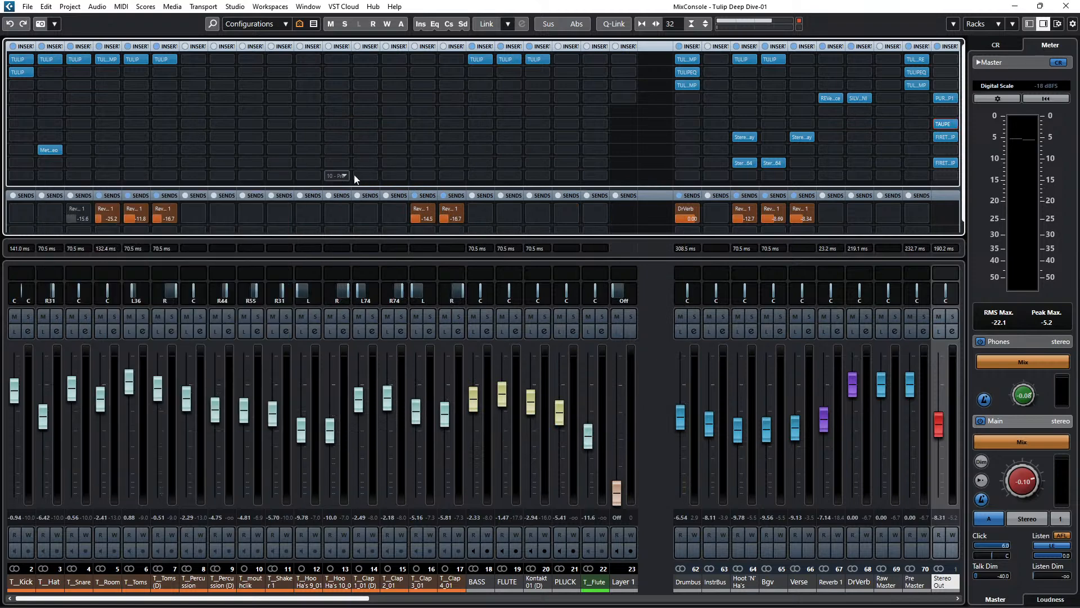
left_click(938, 48)
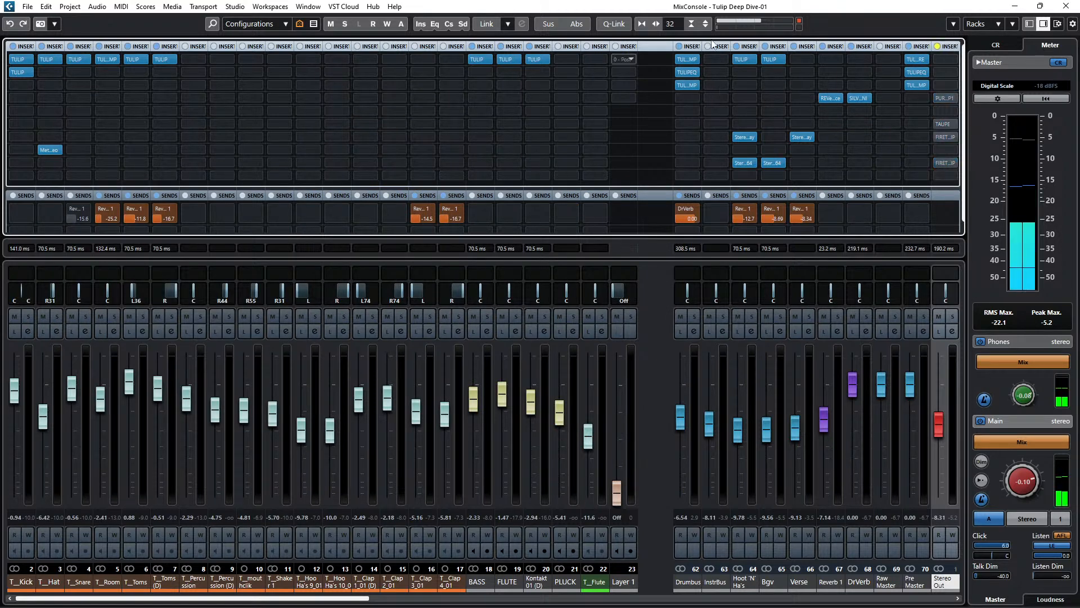
Open the TULIP editors from T__Kick inserts 1 and 2 and arrange them side by side for comparison.
left_click(21, 58)
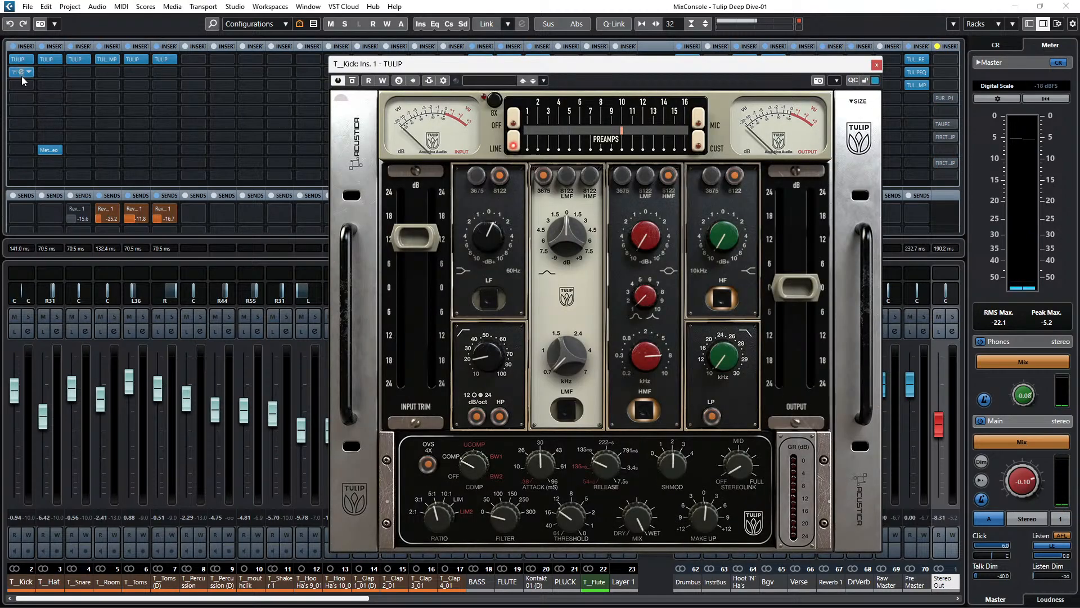
left_click(22, 72)
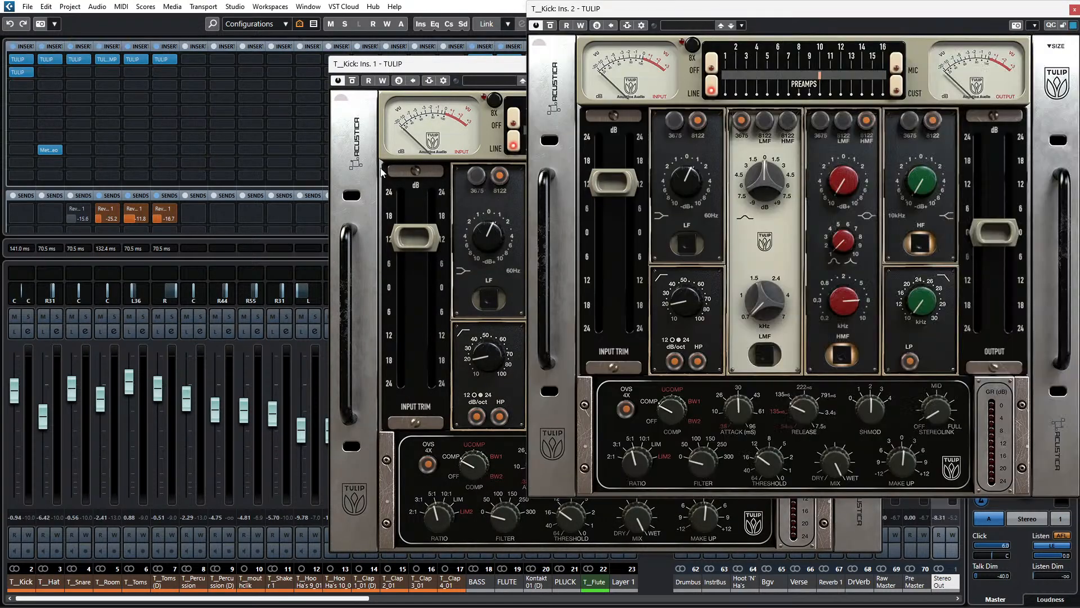
left_click_drag(457, 71, 308, 26)
left_click_drag(264, 4, 181, 8)
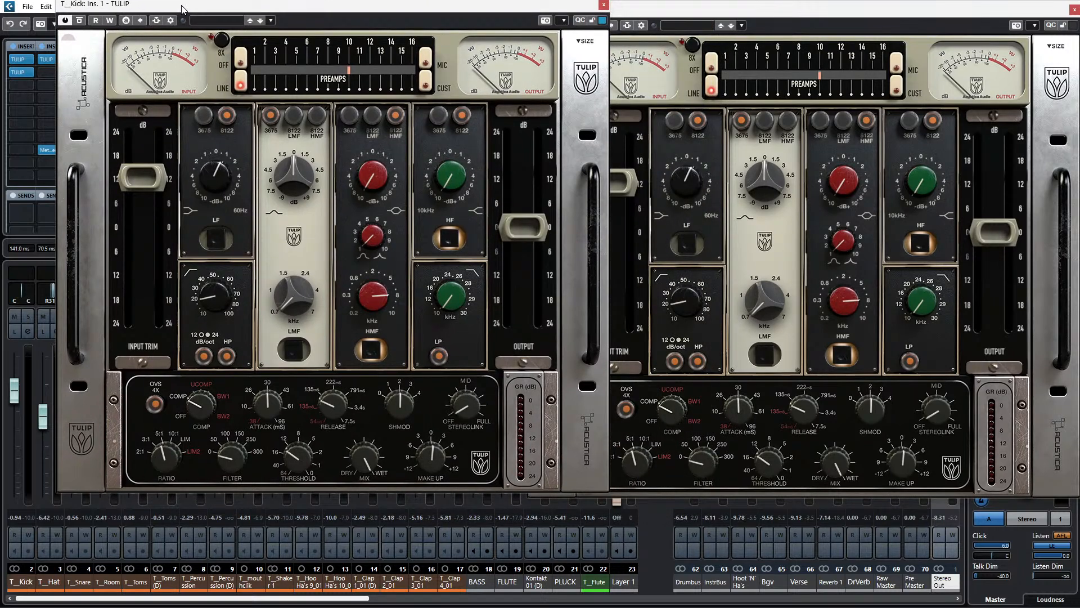
left_click_drag(182, 8, 223, 23)
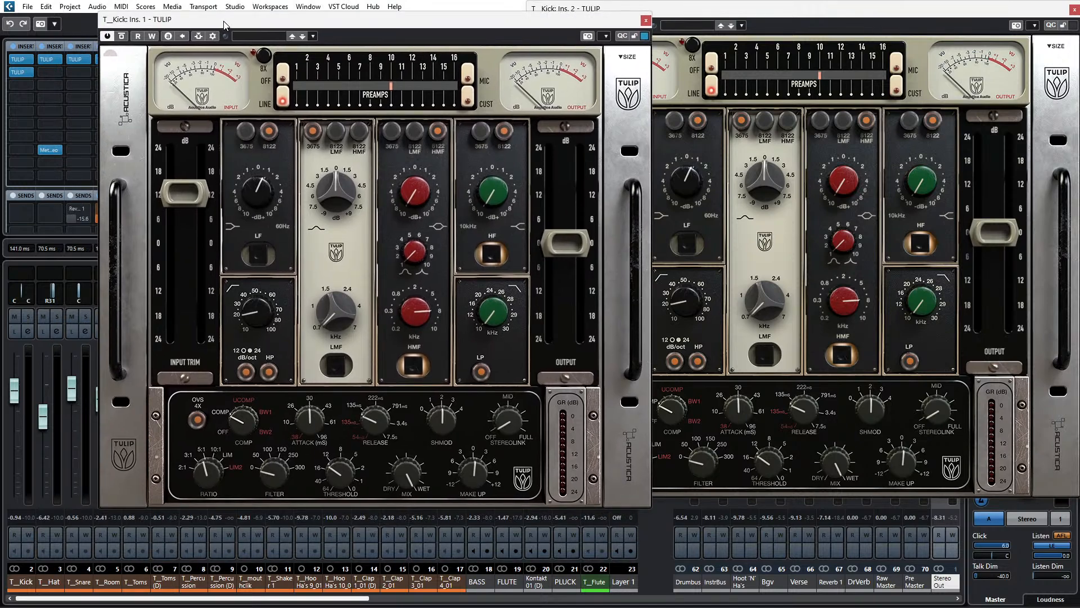
Bypass the TULIP on T__Kick insert 2, recheck the insert 1 TULIP settings, and close the insert 1 editor.
left_click(646, 20)
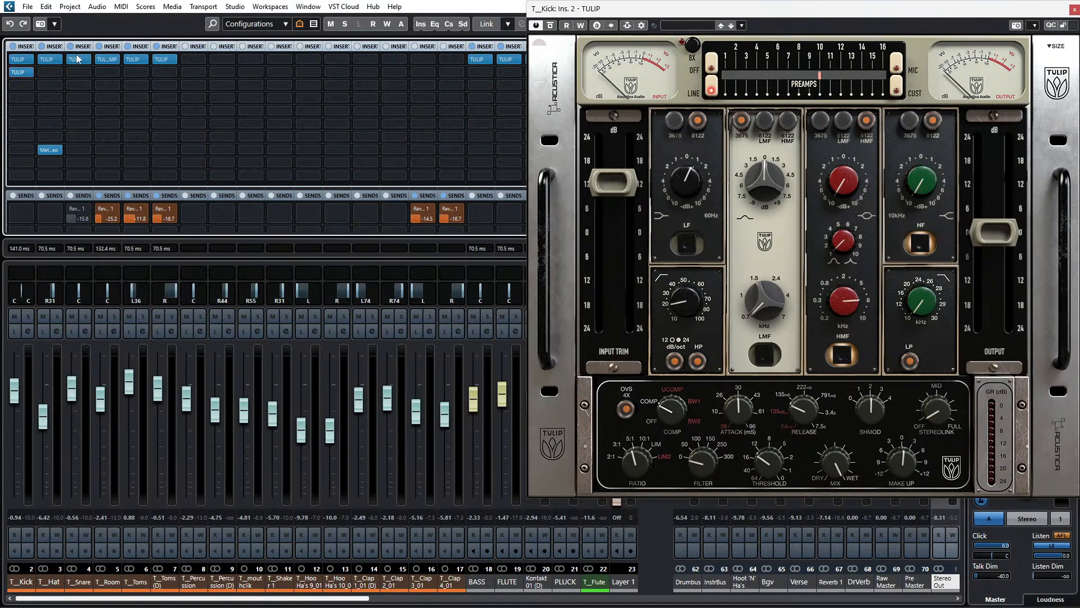
left_click(16, 76)
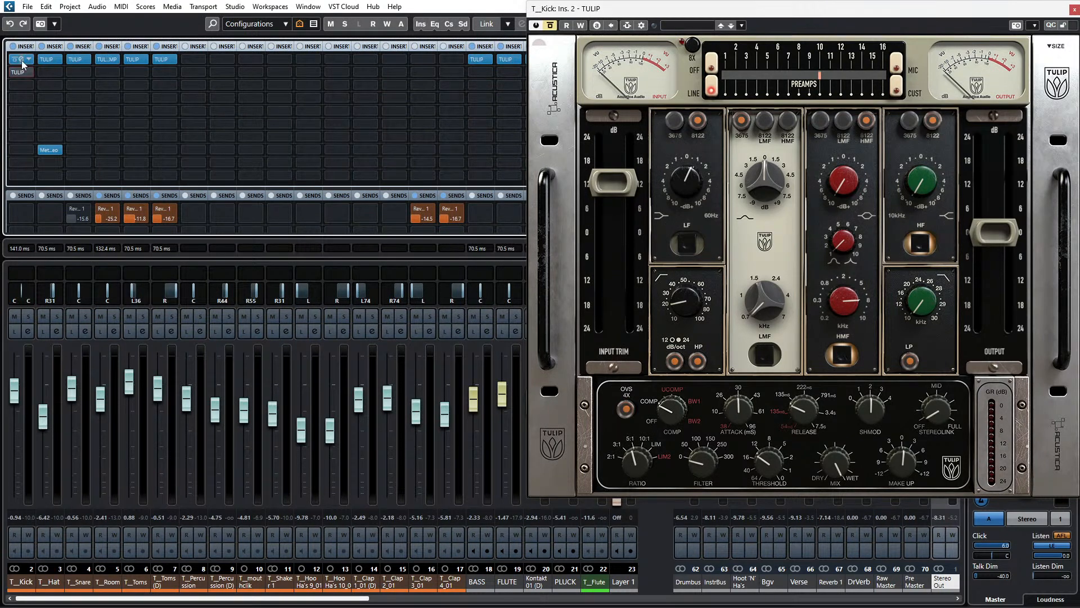
left_click(20, 62)
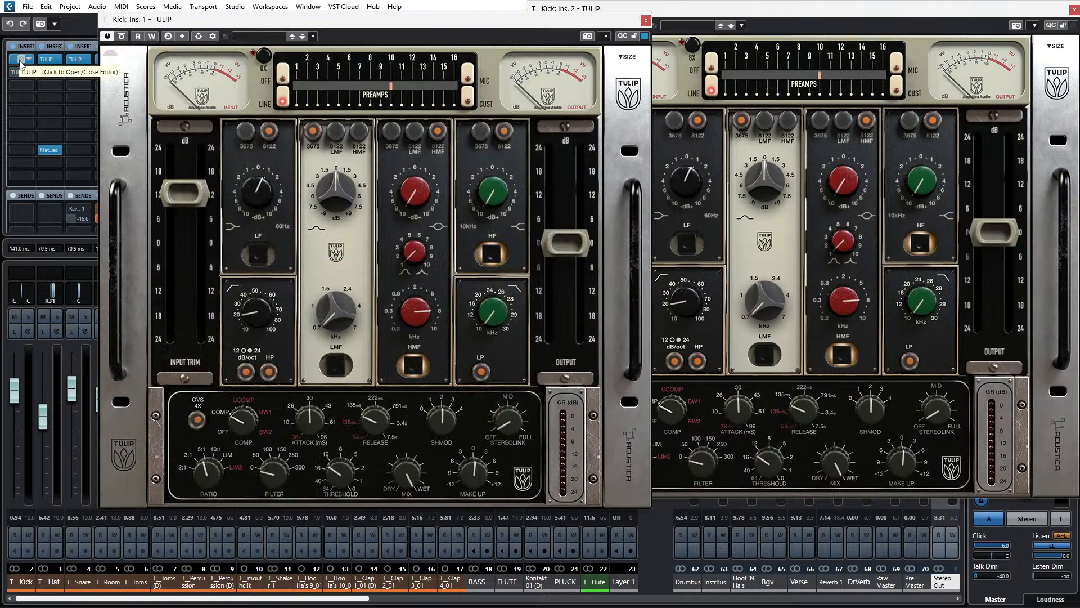
left_click(646, 20)
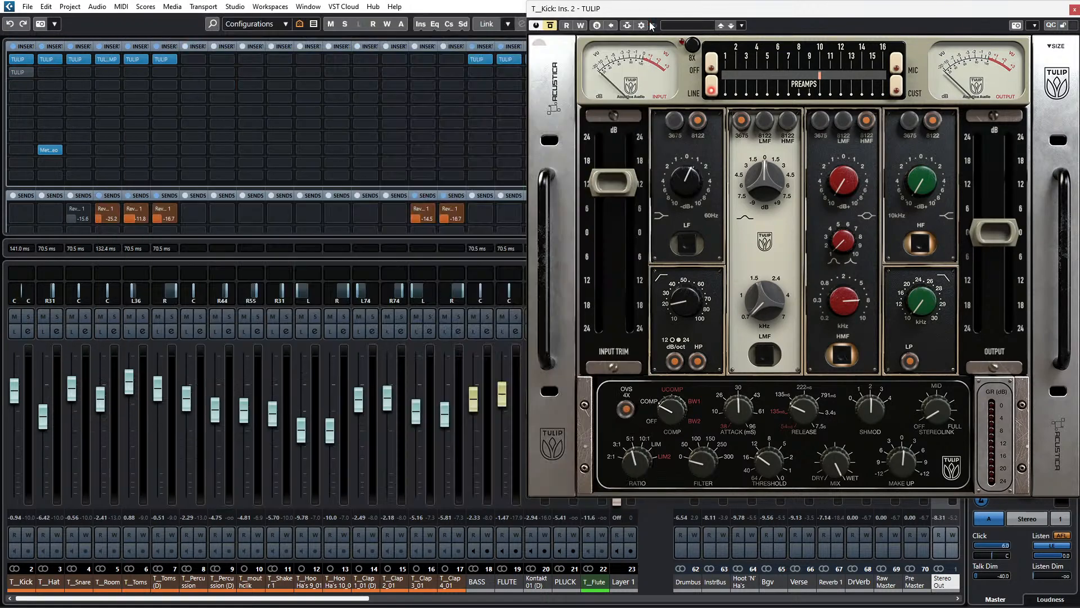
Load TULIPPRE on T__Kick insert 4, move its editor over the mixer, and close the insert 2 TULIP editor.
left_click(29, 99)
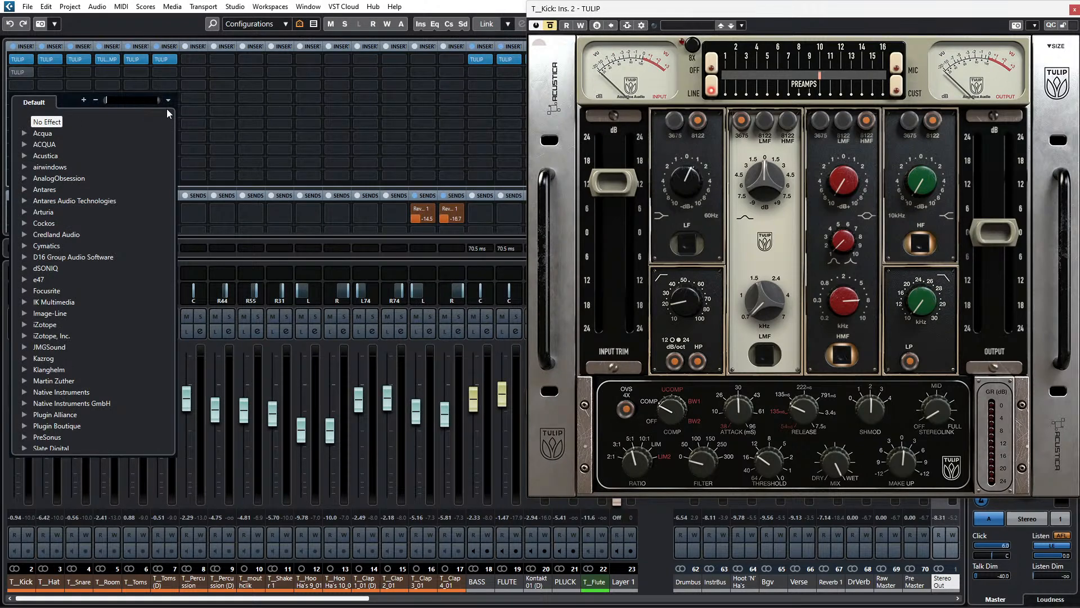
type("tulip")
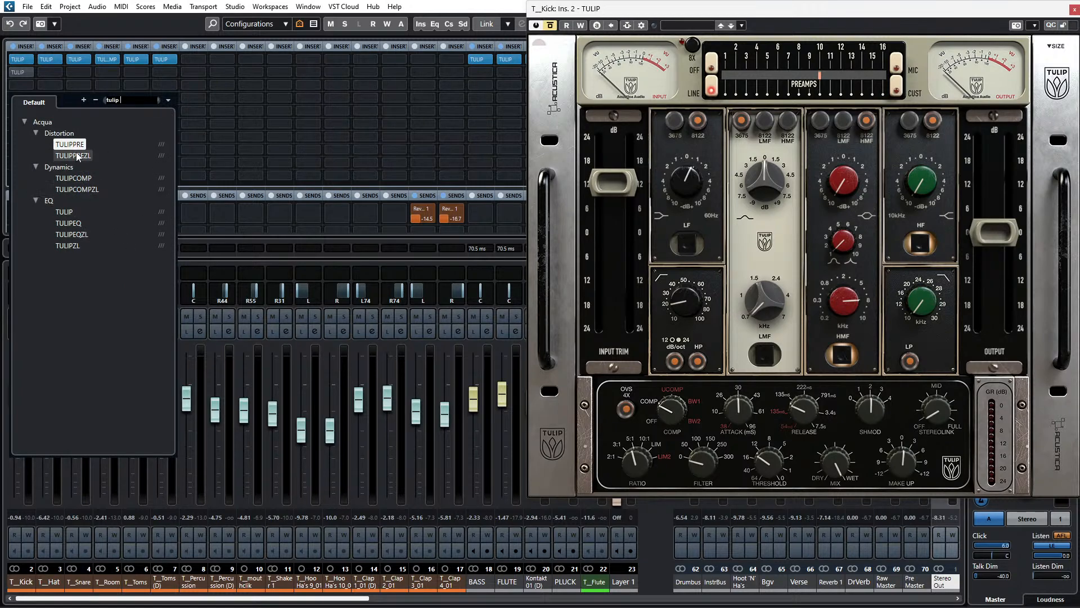
left_click(273, 183)
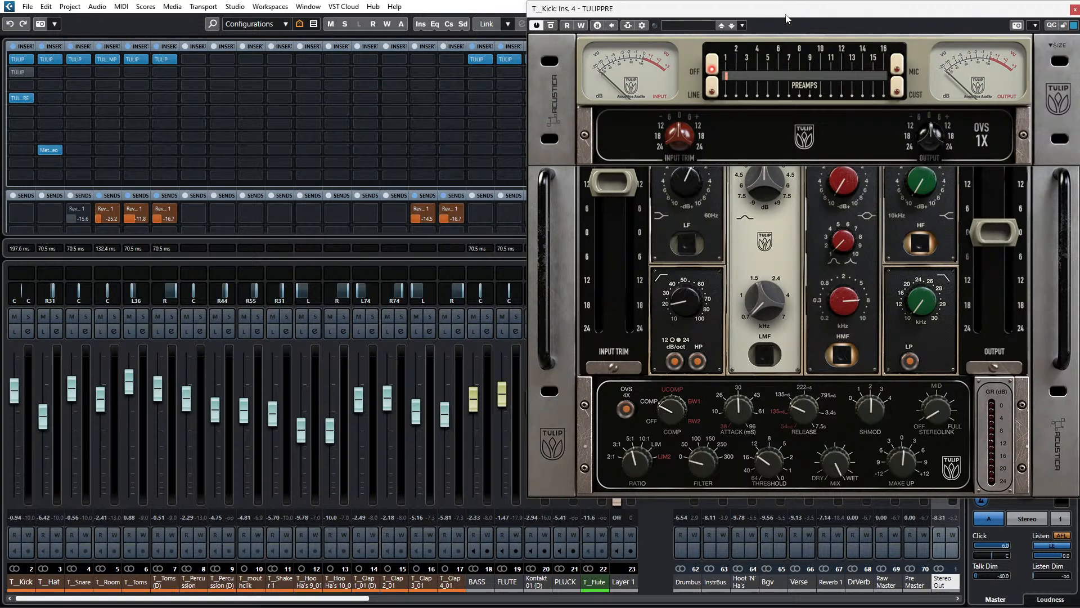
left_click_drag(785, 16, 498, 73)
left_click(1071, 9)
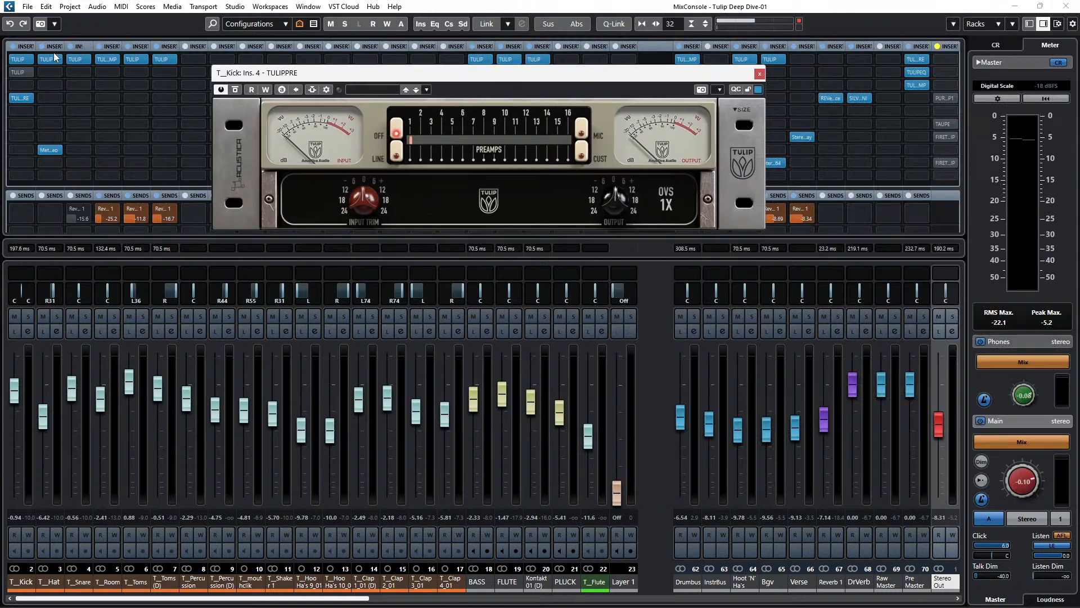
Solo T__Kick with its insert 1 TULIP bypassed, and set the TULIPPRE preamp to MIC.
left_click(15, 60)
left_click(35, 313)
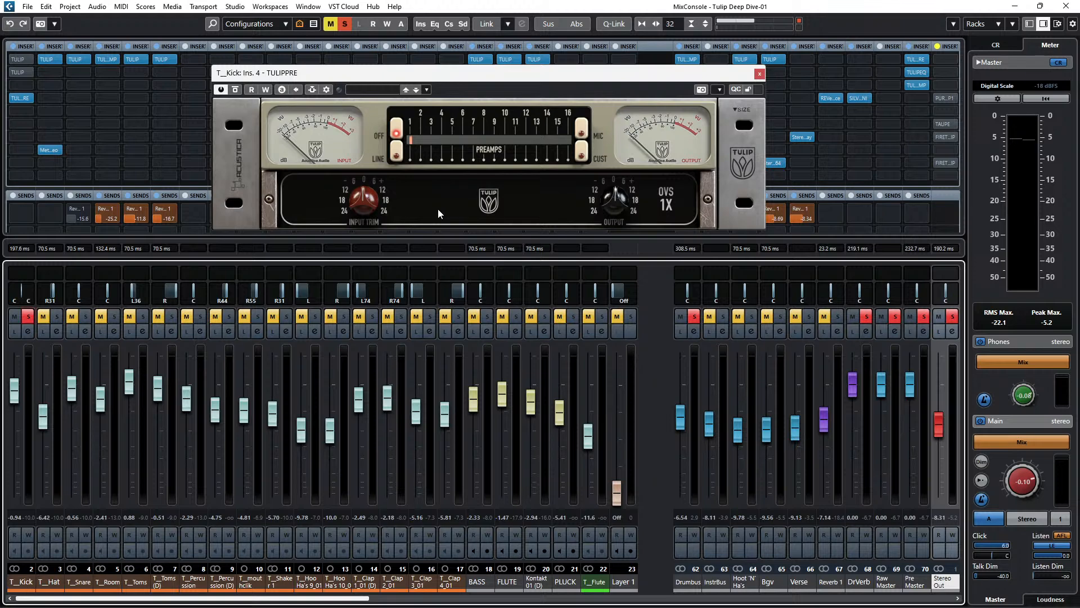
left_click(585, 132)
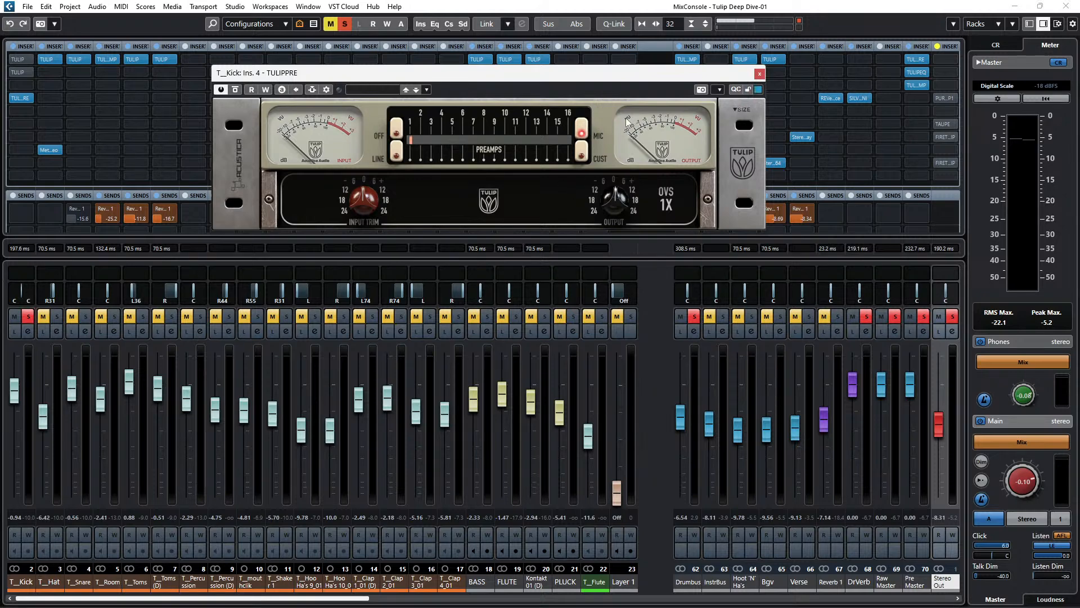
Play the soloed kick with the Pre Master inserts bypassed, comparing TULIPPRE bypassed and active.
key("space")
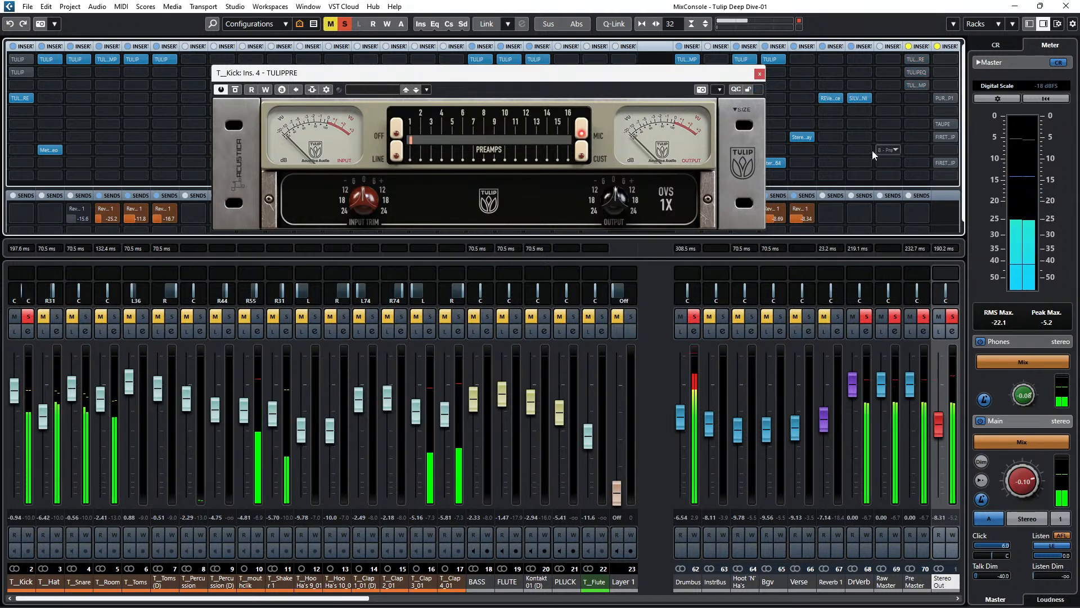
left_click(235, 90)
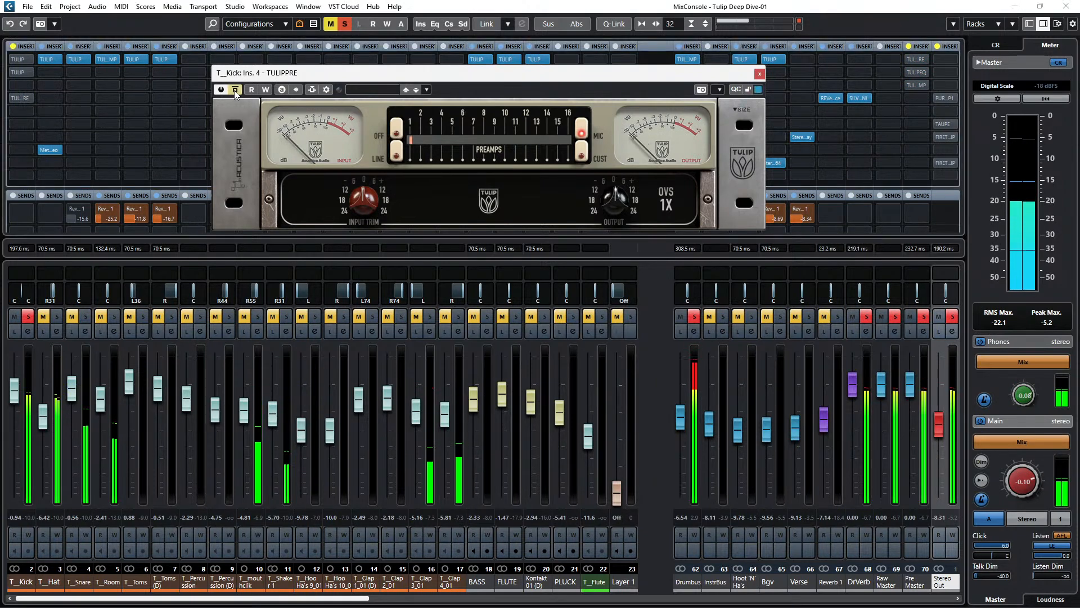
left_click(235, 90)
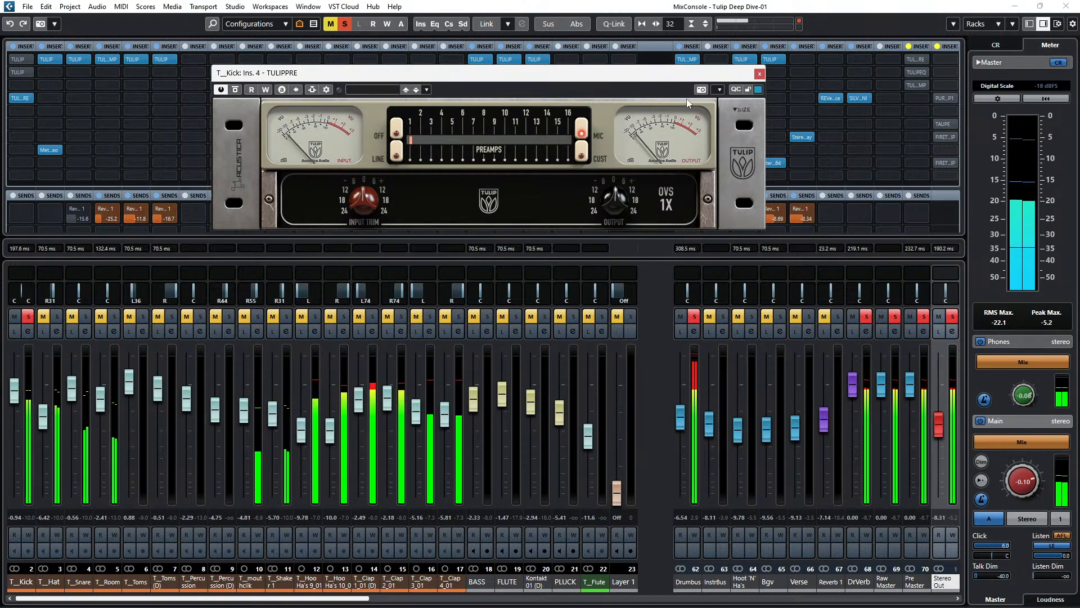
Check the arrangement during playback, and return to the mixer with T__Kick's TULIPPRE editor open.
left_click(759, 74)
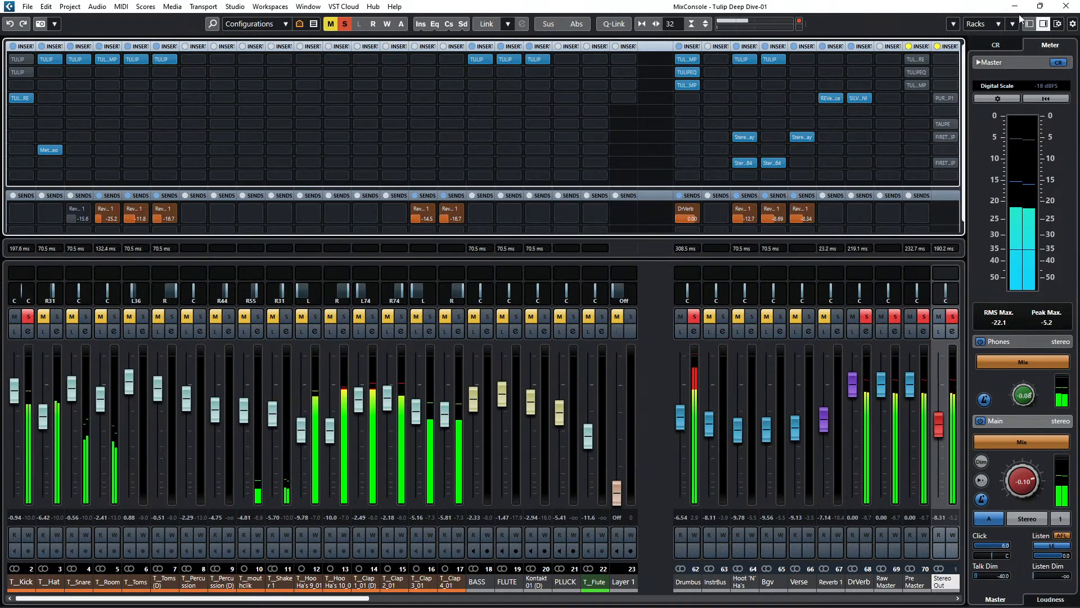
left_click(1073, 11)
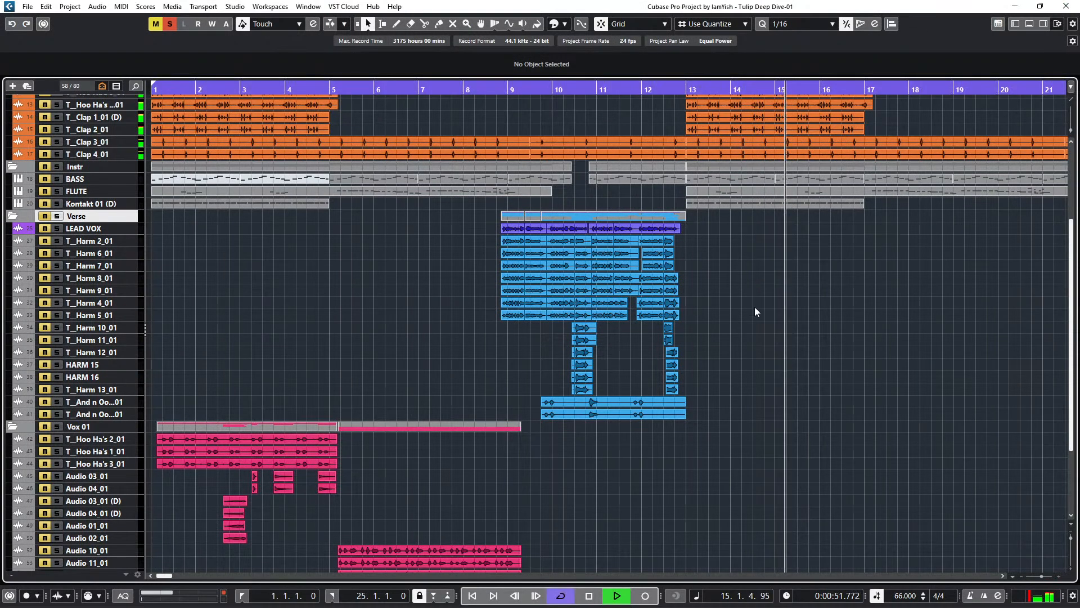
key("F3")
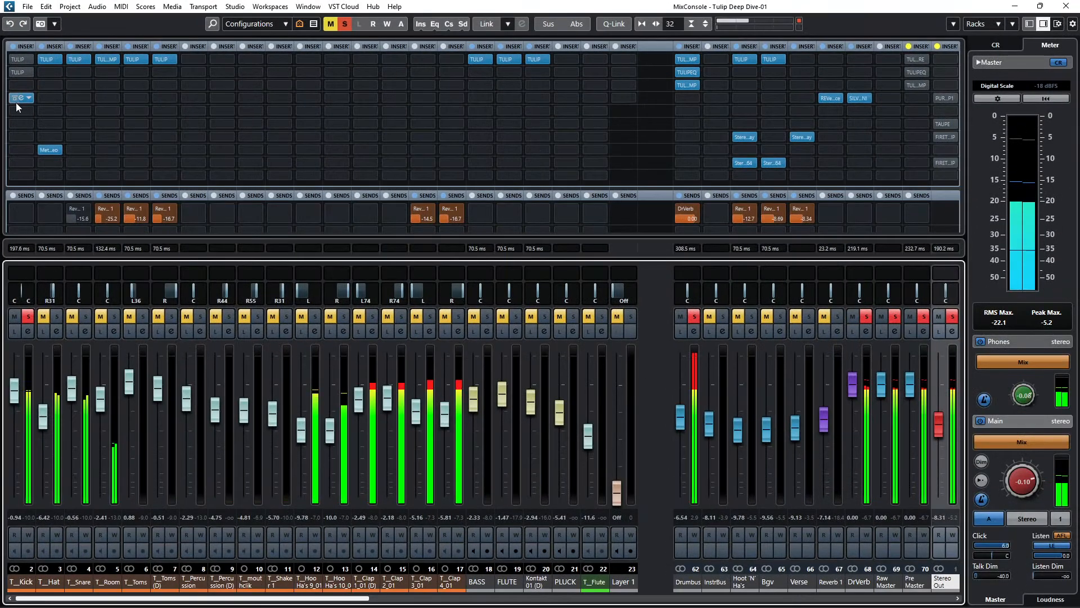
left_click(19, 96)
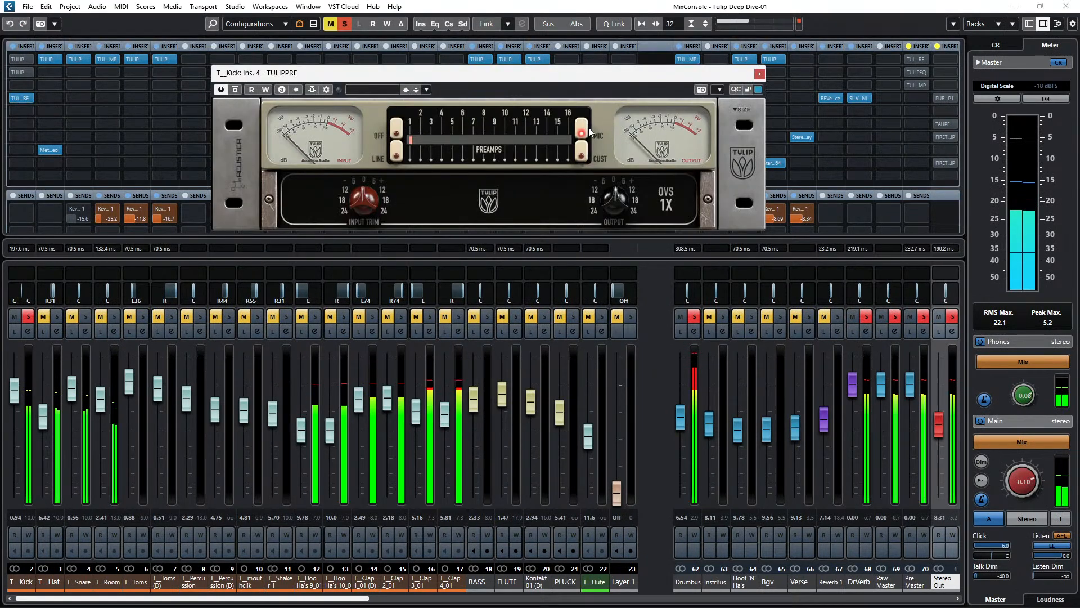
Raise the input trim of TULIPPRE on T__Kick and toggle its bypass to compare the soloed kick.
left_click_drag(362, 208, 370, 157)
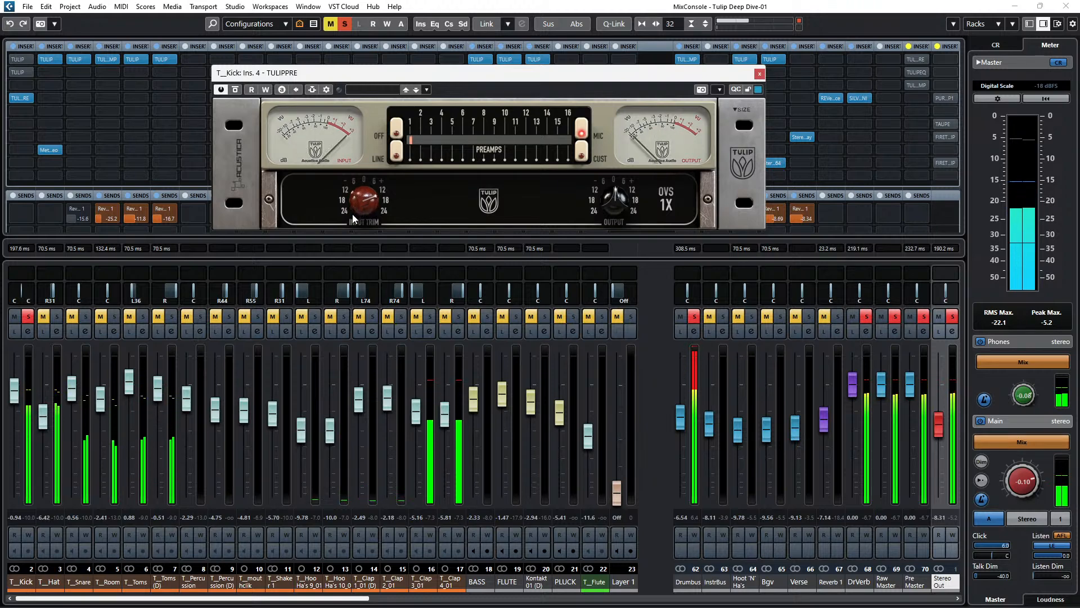
left_click(236, 91)
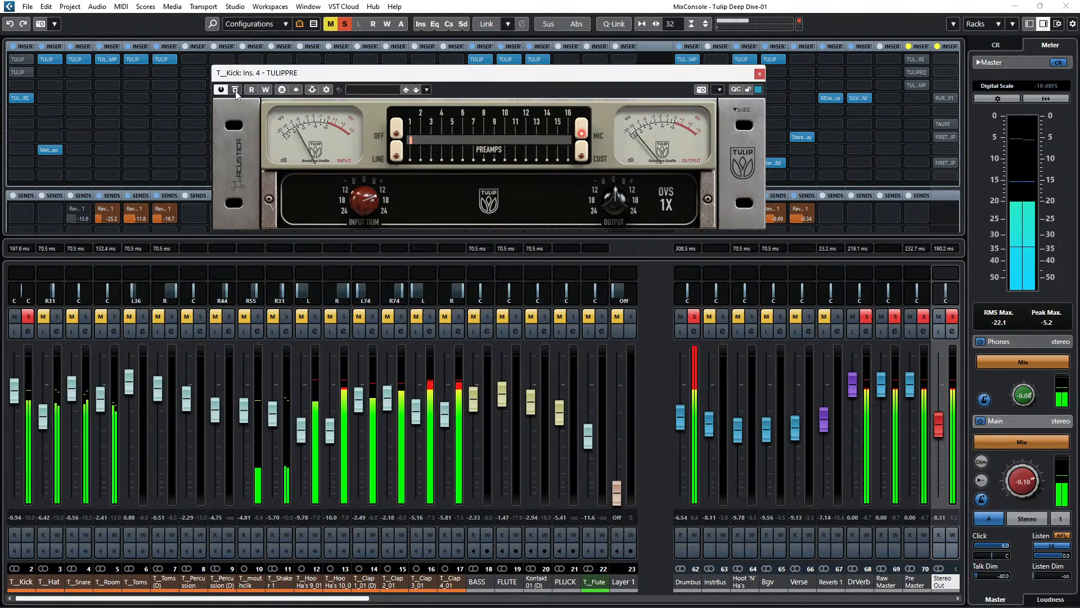
Bypass T__Kick's TULIPPRE, reactivate its insert 1 TULIP with the editor open, and close the TULIPPRE editor.
left_click(14, 99)
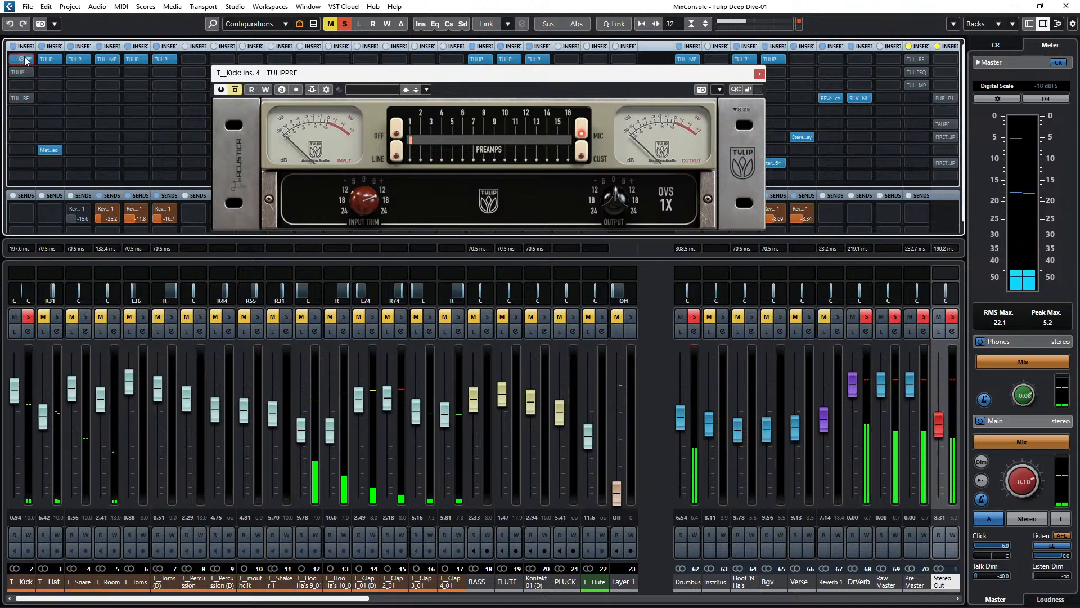
left_click(21, 59)
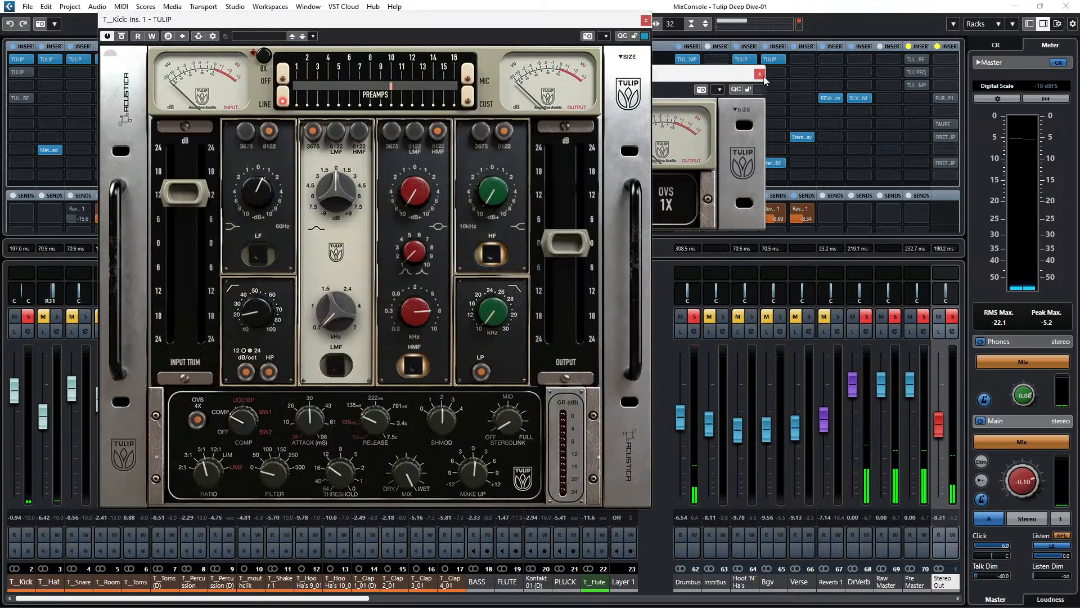
left_click(759, 74)
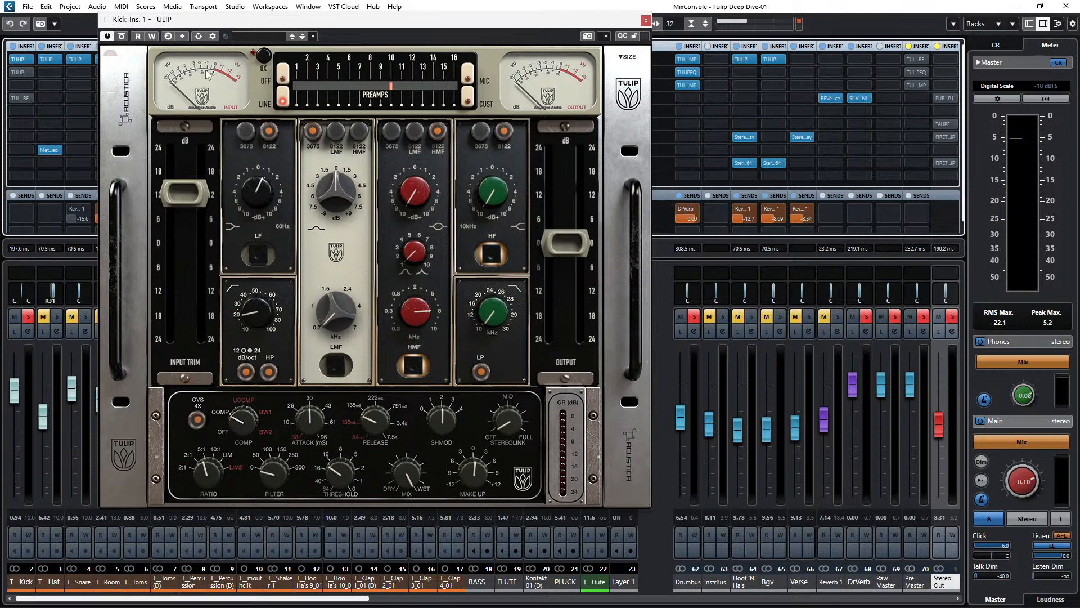
During playback, lower the kick TULIP's input trim to about -24 dB and raise it back to about 12 dB.
key("space")
left_click(188, 192)
left_click_drag(188, 196, 191, 349)
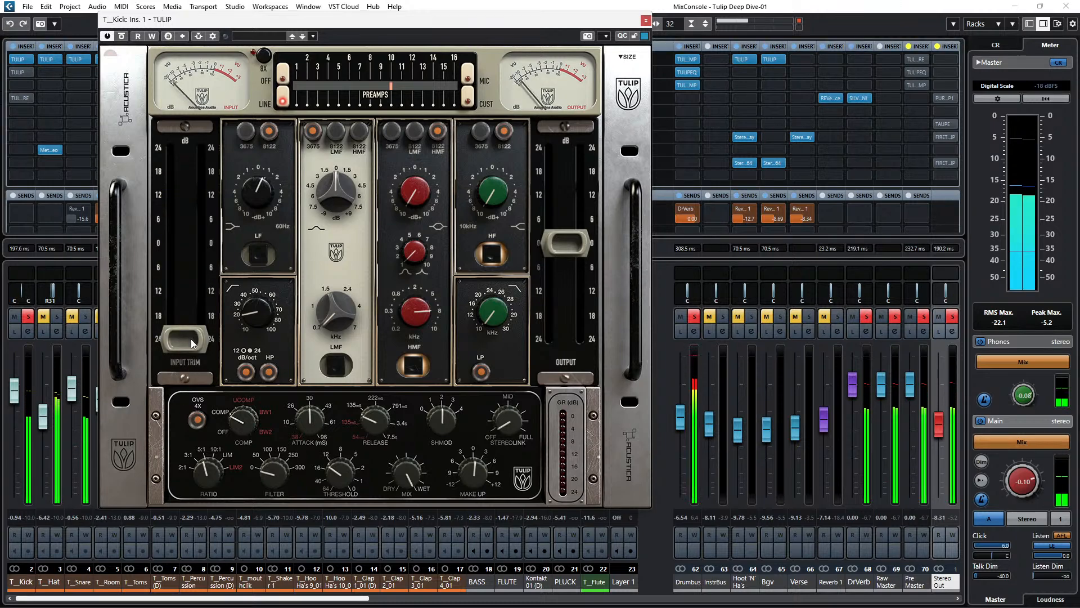
left_click_drag(192, 344, 208, 192)
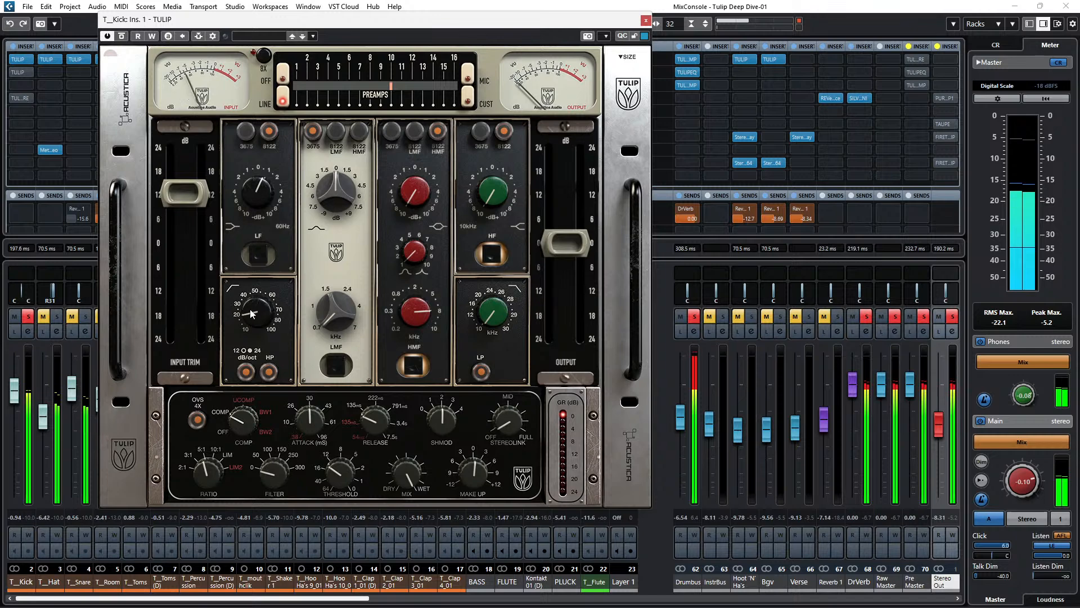
Look at the insert 2 TULIP on T__Kick, examine the HF band of its insert 1 TULIP, and close the editors.
left_click(22, 76)
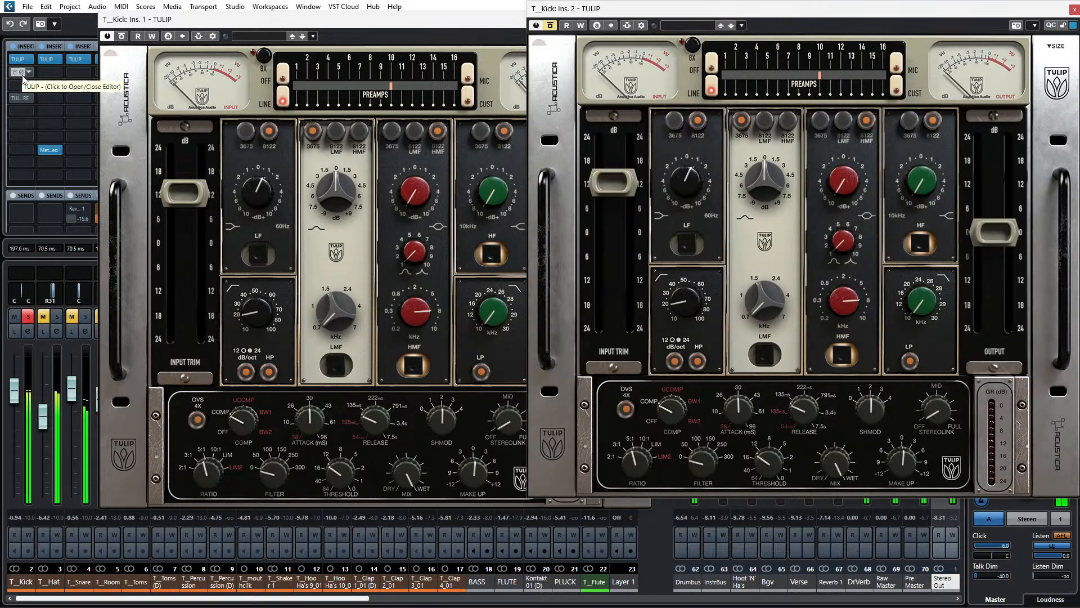
left_click(22, 76)
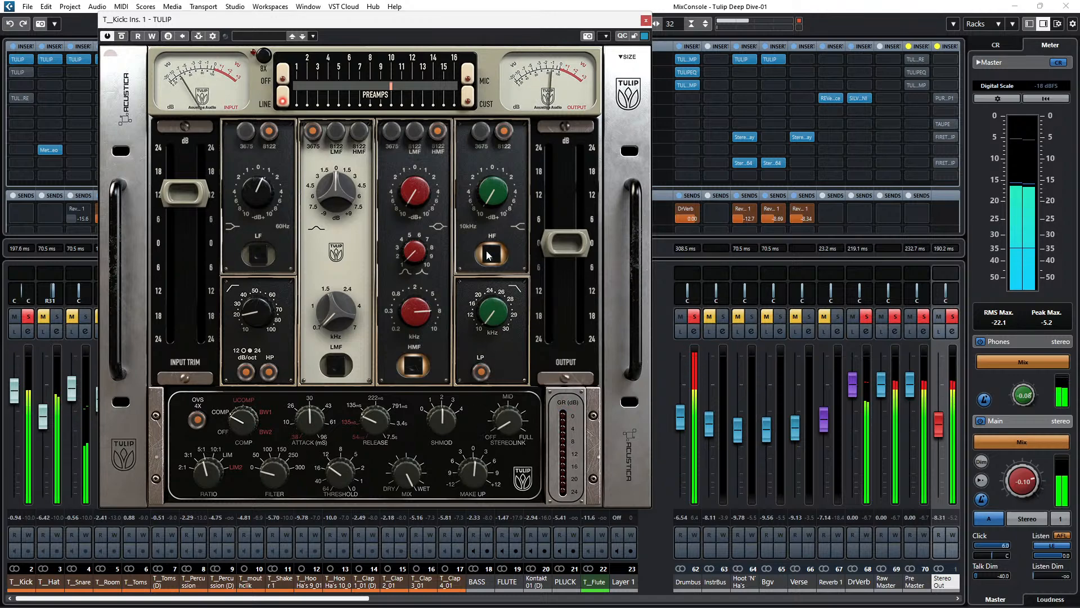
mouse_move(494, 196)
left_mouse_down()
mouse_move(508, 125)
mouse_move(496, 208)
left_mouse_up()
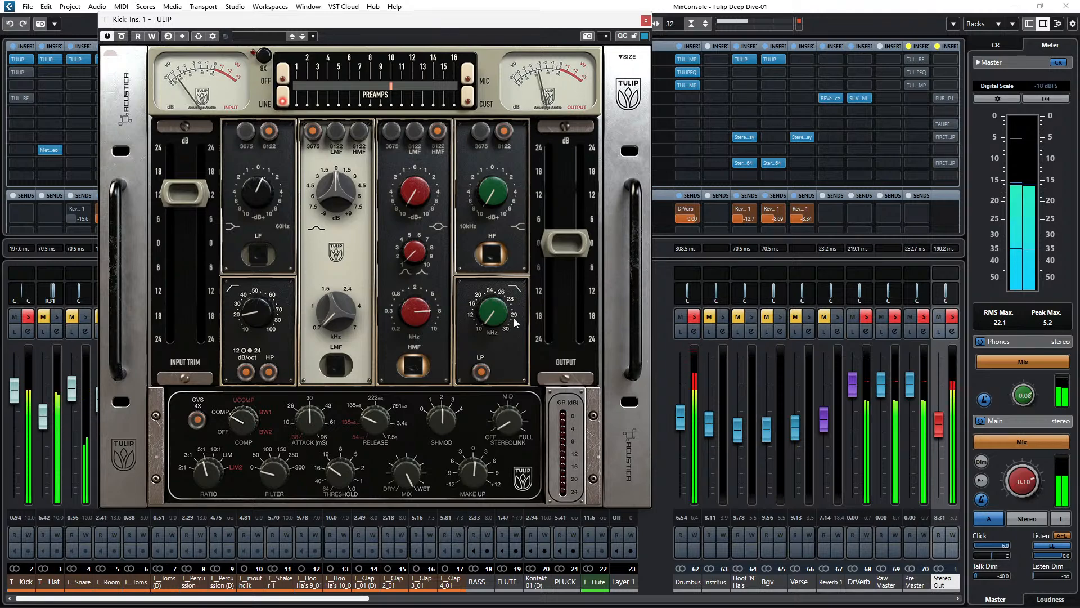
left_click(645, 21)
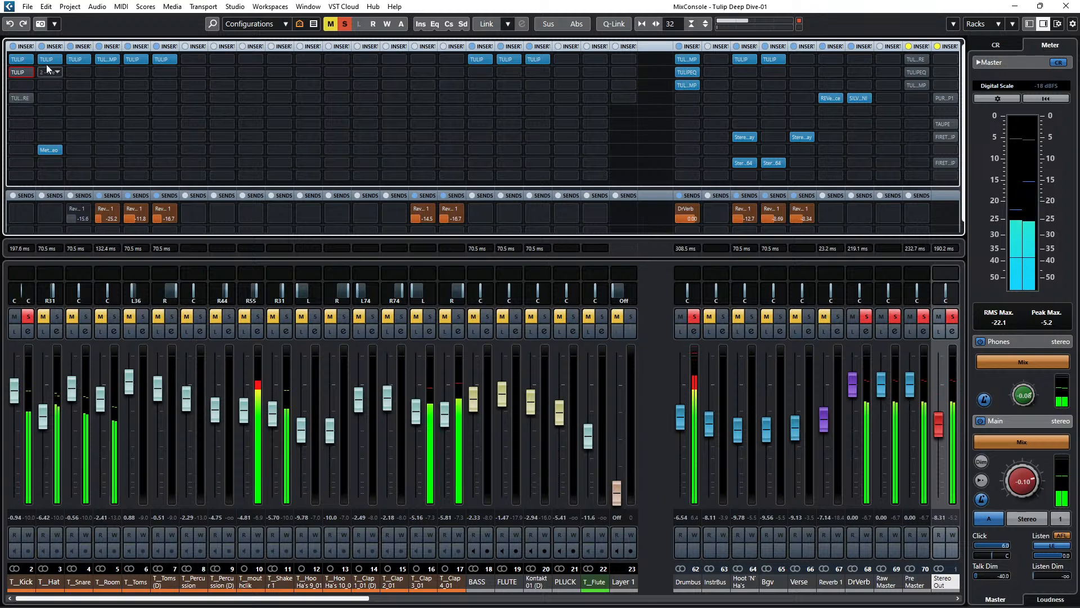
Add T__Hat to the solo and examine its MetaFlanger Stereo and TULIP inserts.
left_click(56, 316)
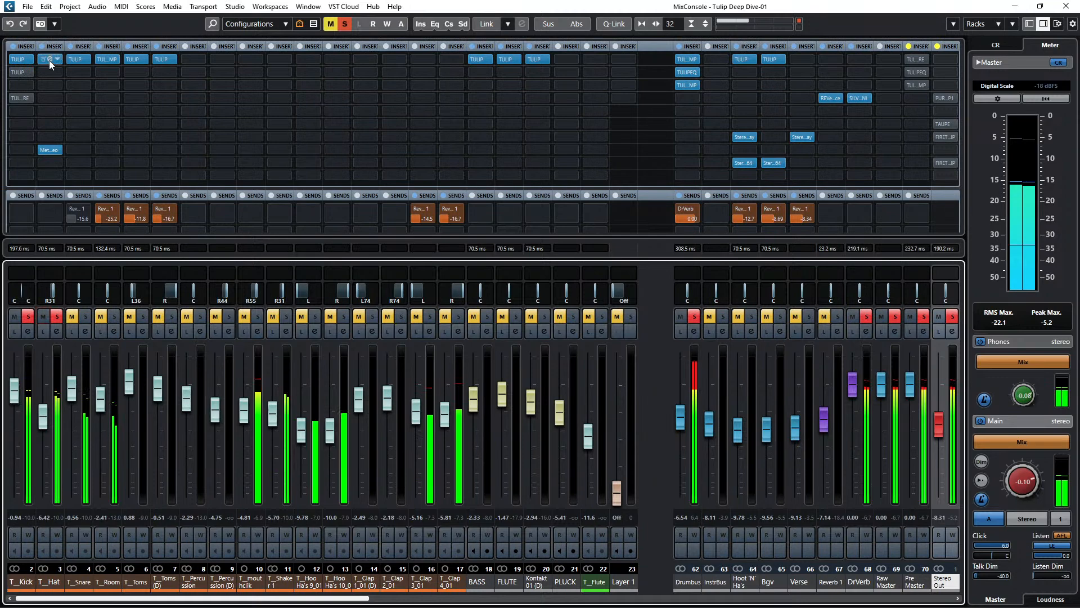
left_click(49, 150)
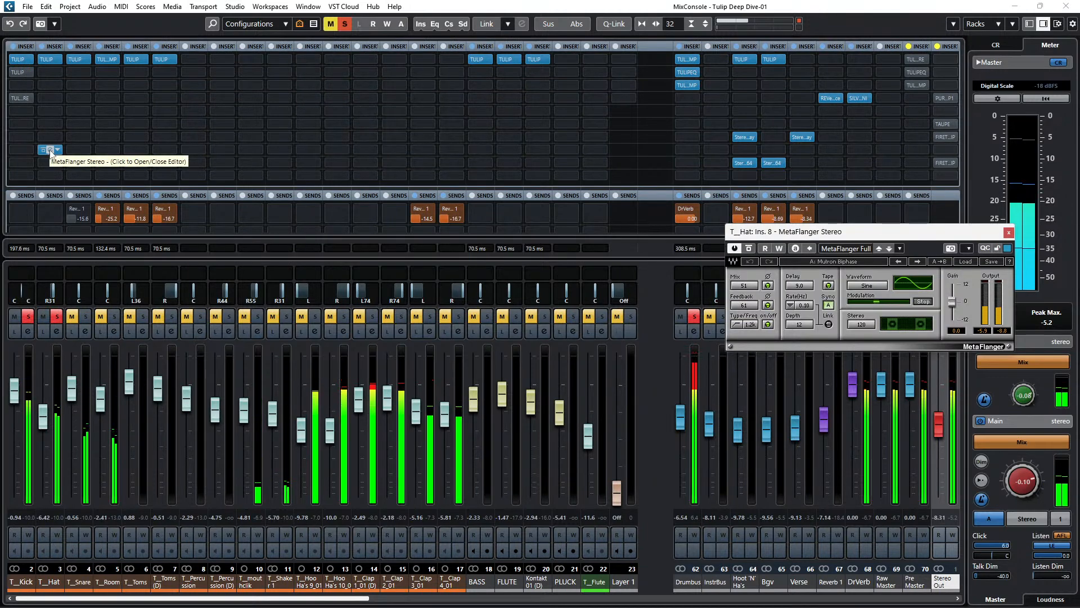
left_click(50, 150)
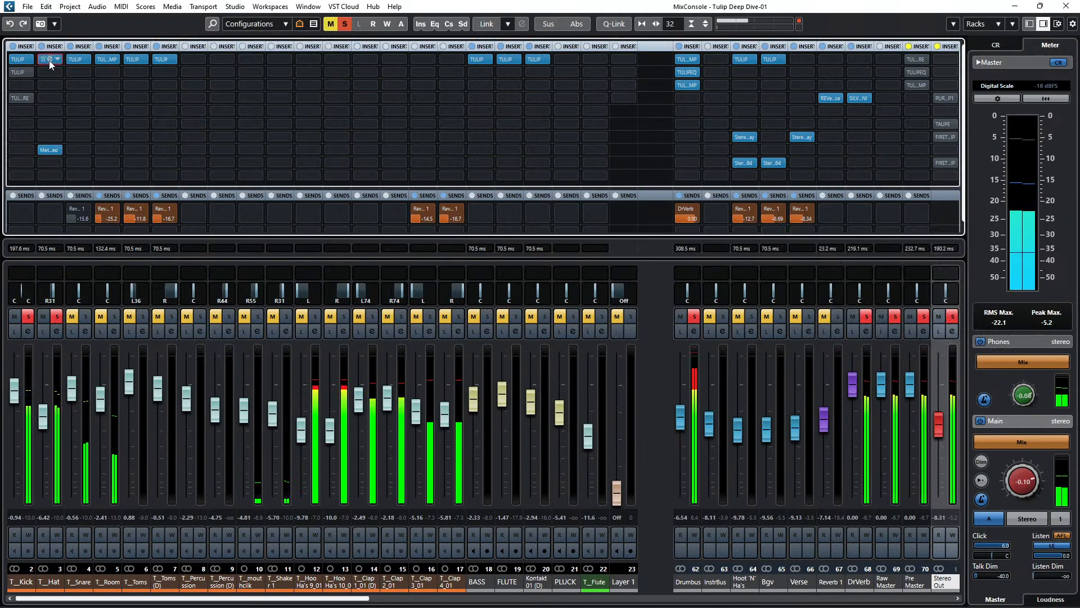
left_click(50, 59)
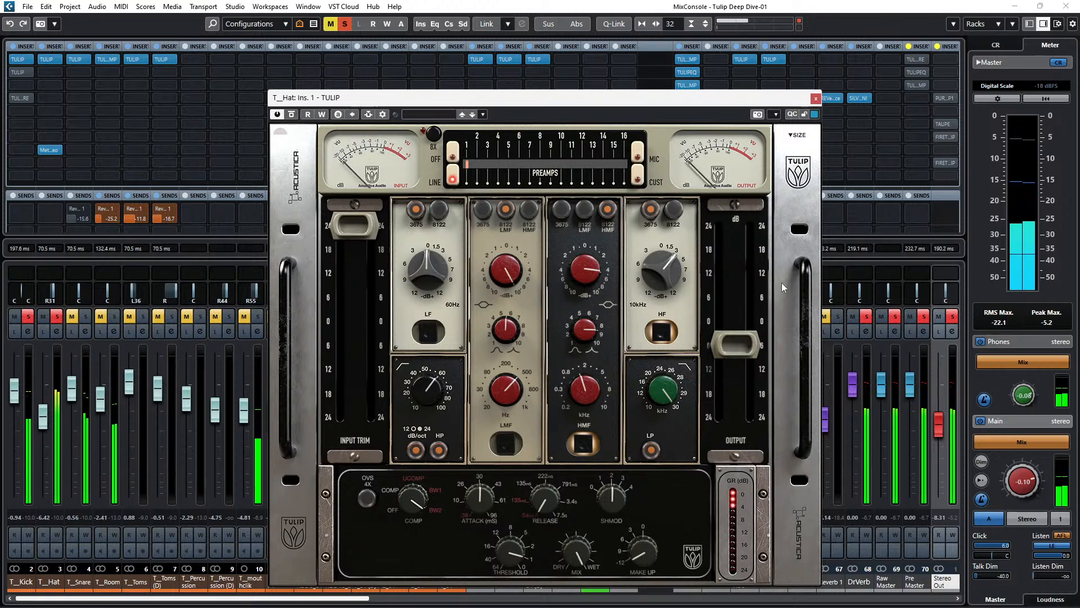
left_click(815, 99)
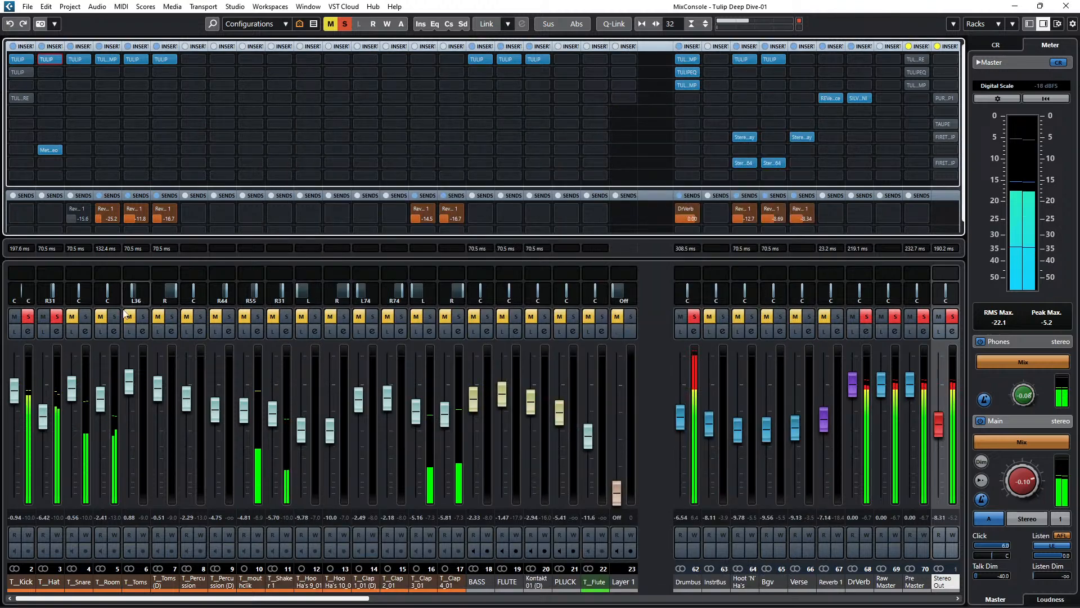
Add T__Snare to the solo, open its TULIP, check its bypass, and change the compressor mode.
left_click(86, 317)
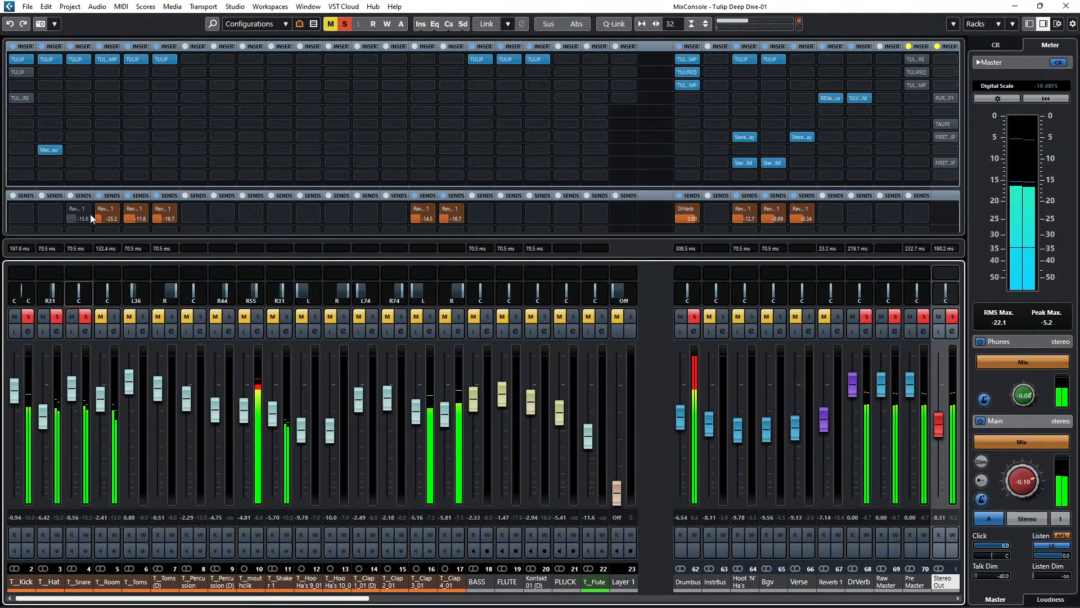
left_click(79, 58)
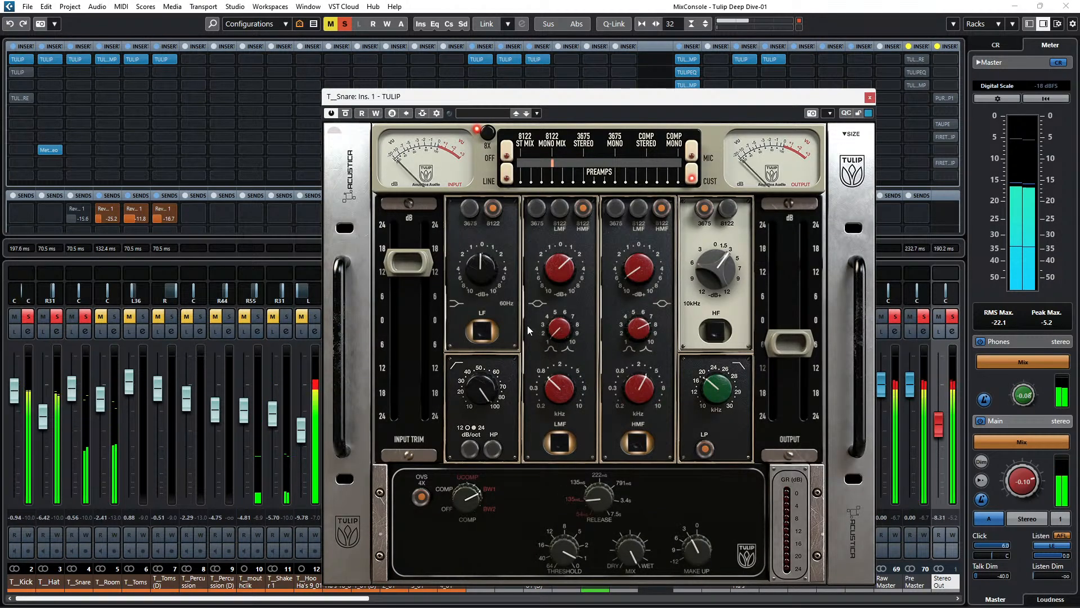
left_click(346, 113)
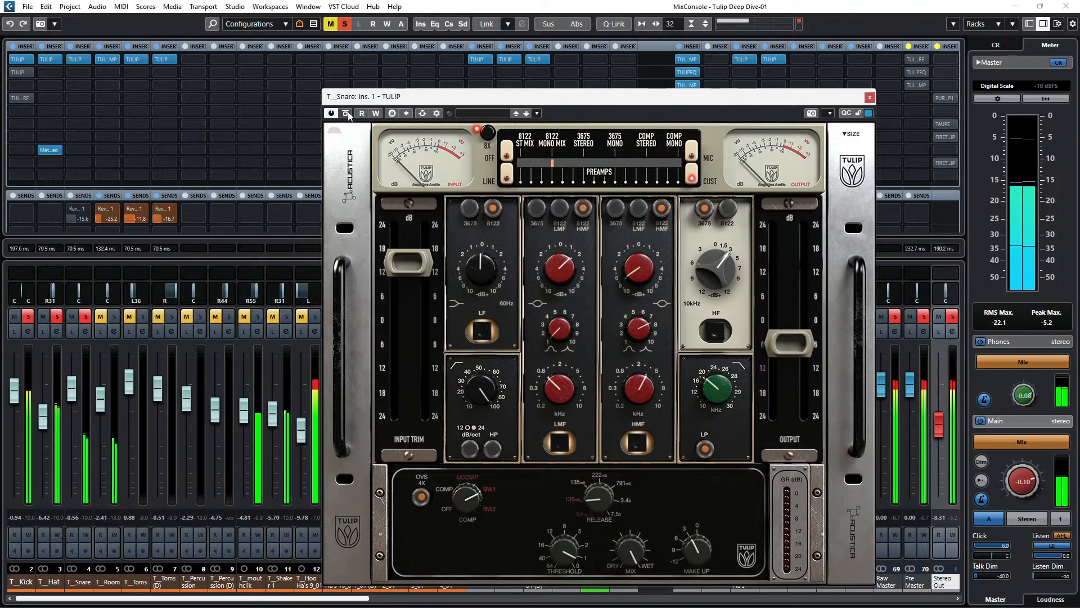
left_click_drag(458, 505, 475, 522)
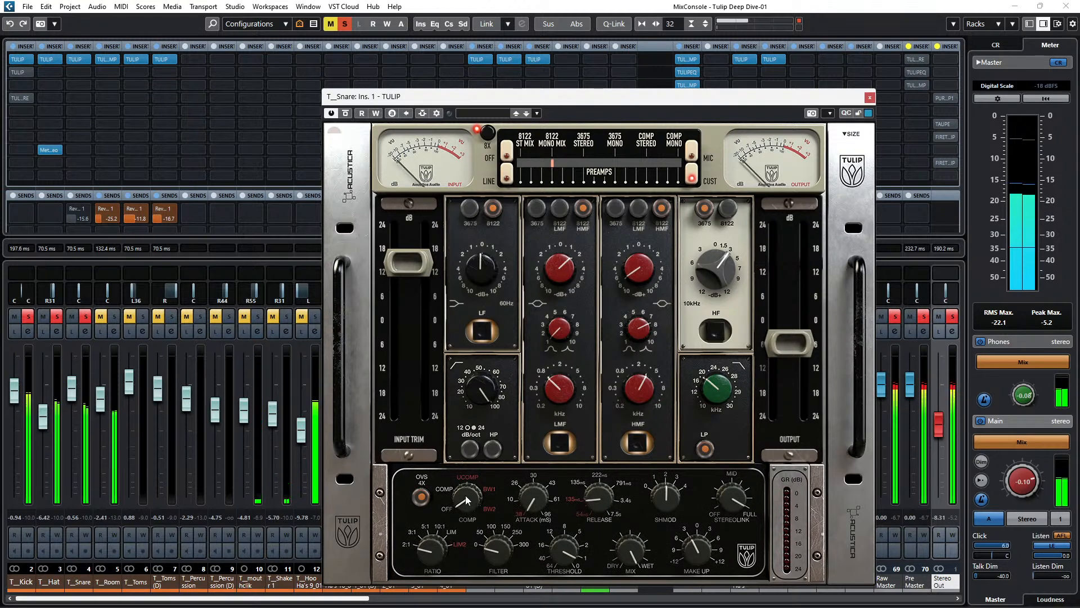
left_click_drag(467, 498, 478, 463)
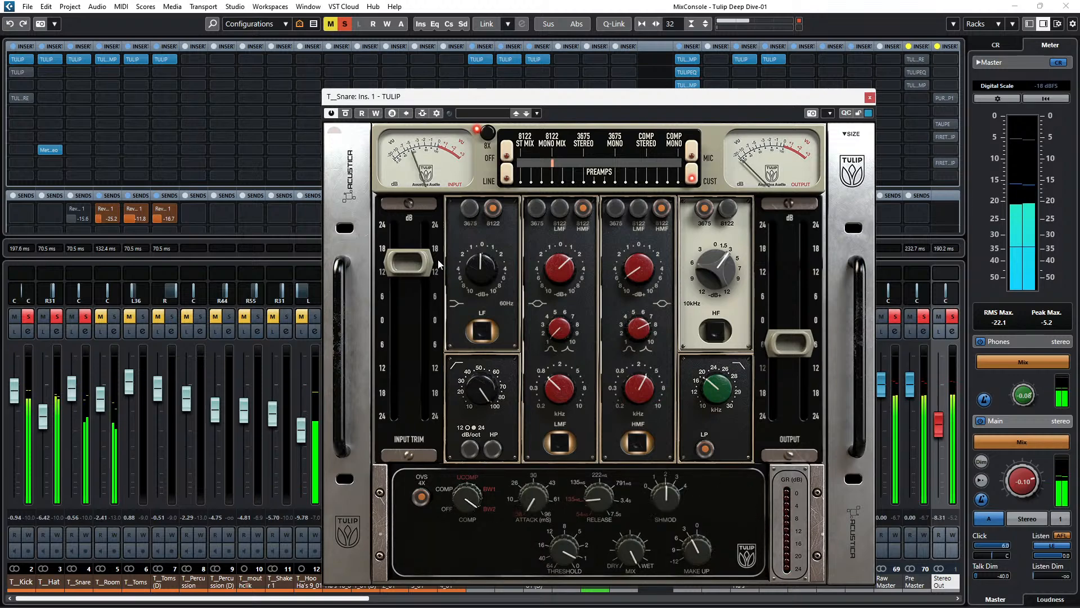
Take T__Hat and T__Kick out of solo, and compare the soloed snare with its TULIP bypassed and active.
left_click(57, 317)
left_click(29, 317)
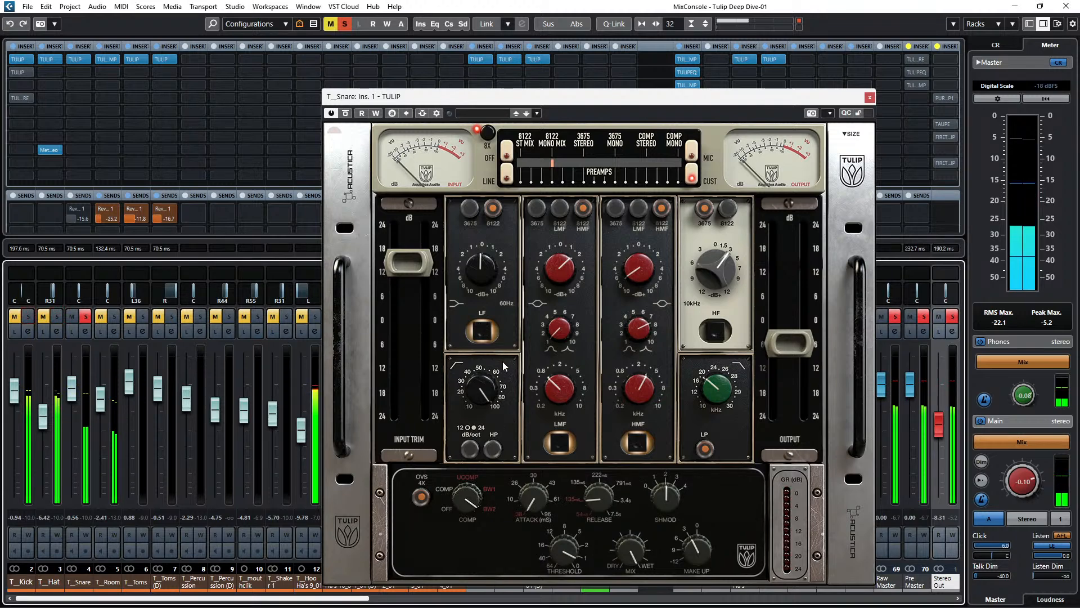
left_click(345, 114)
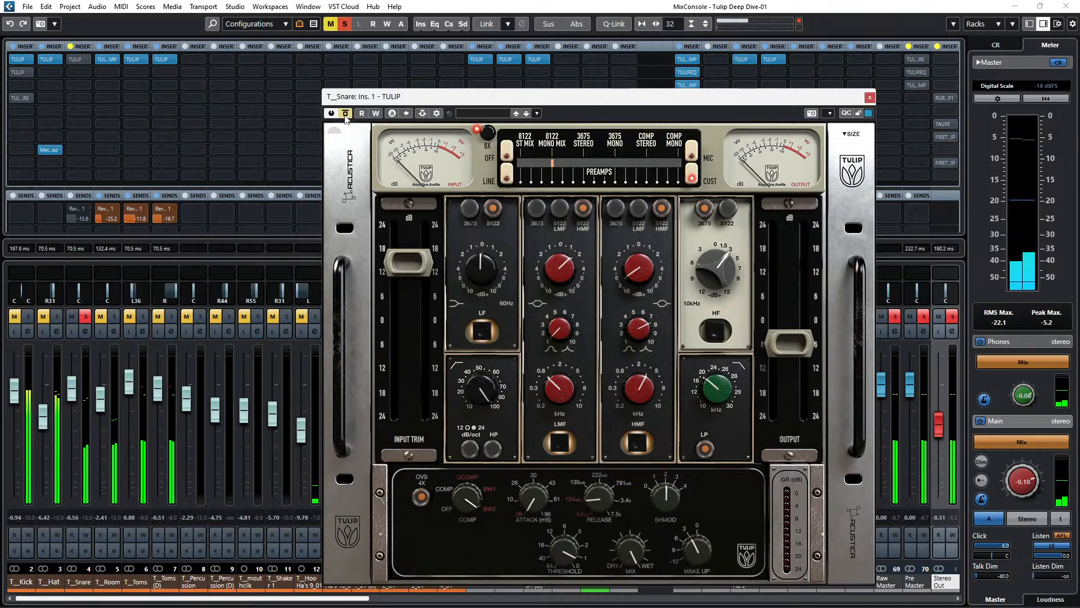
left_click(346, 113)
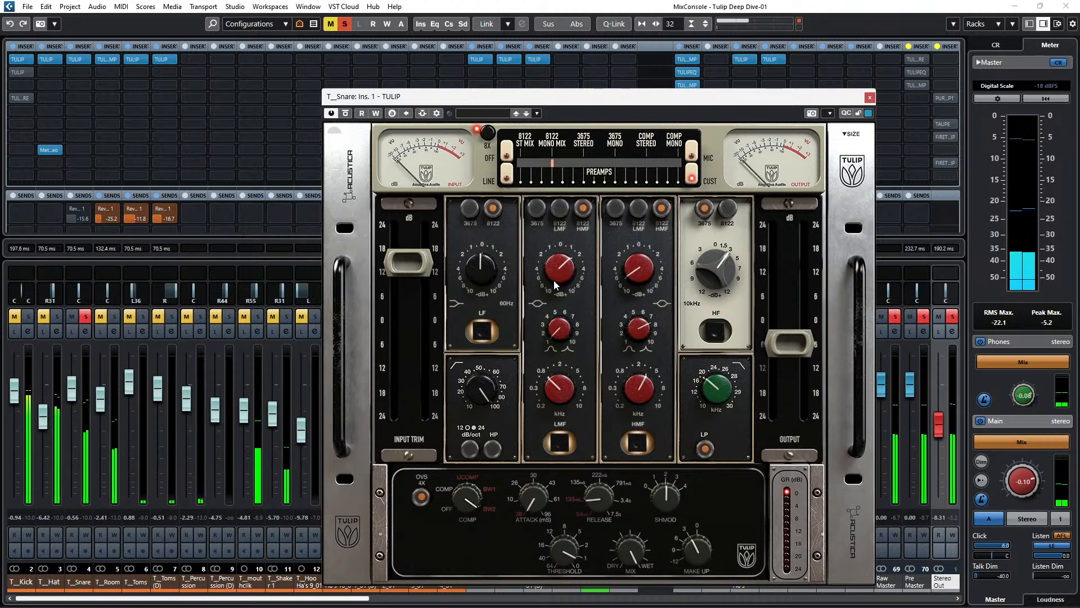
Check the HMF band and low-pass filter in T__Snare's TULIP, and close its editor.
left_click(633, 440)
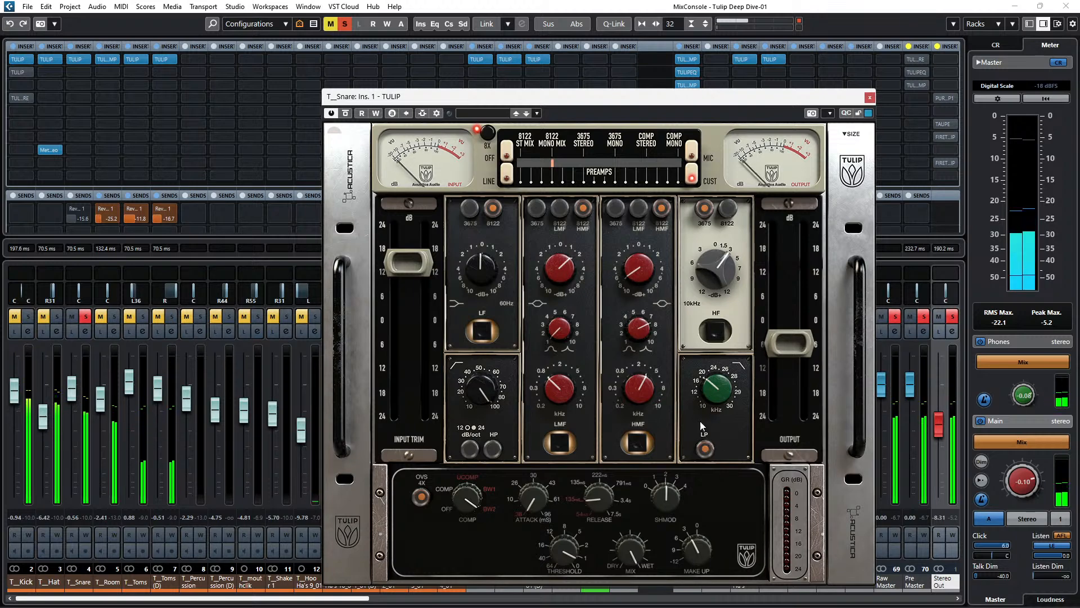
left_click(706, 452)
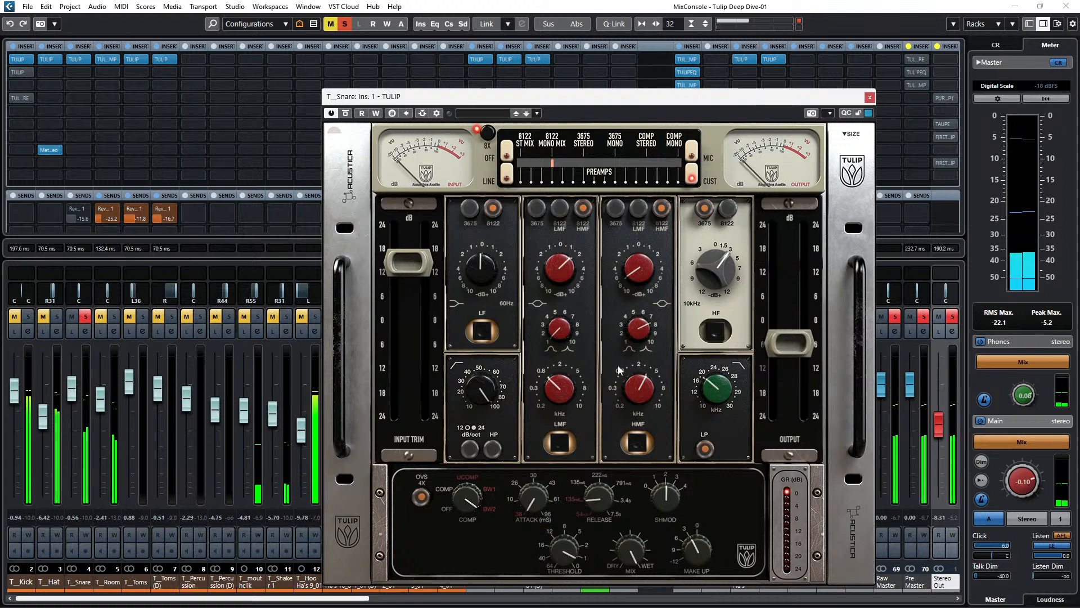
left_click(870, 97)
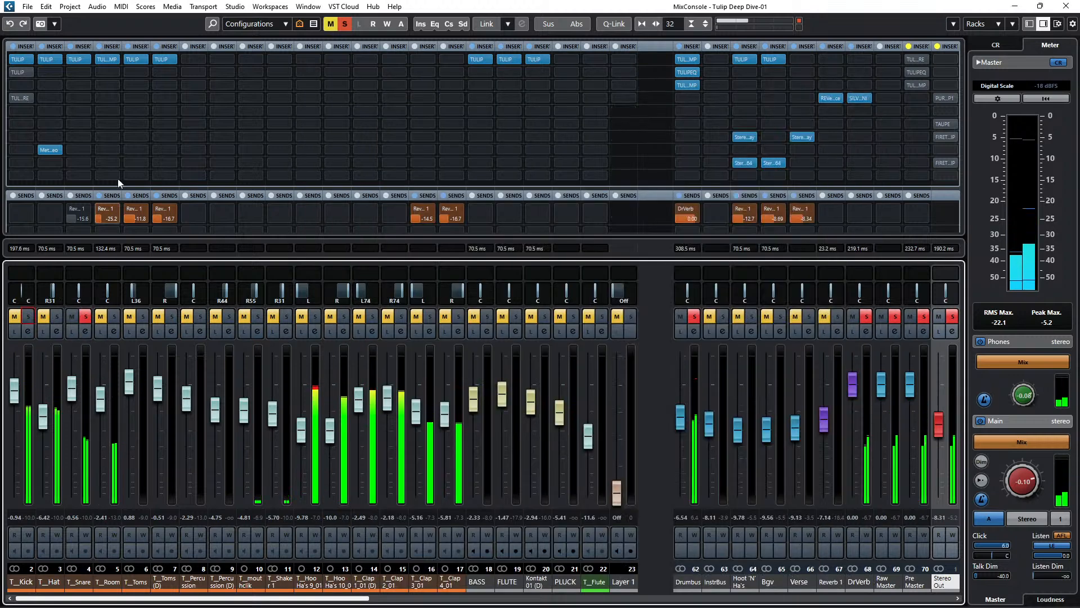
Solo T__Room in place of T__Snare, leaving T__Toms out of solo.
left_click(104, 319)
left_click(131, 319)
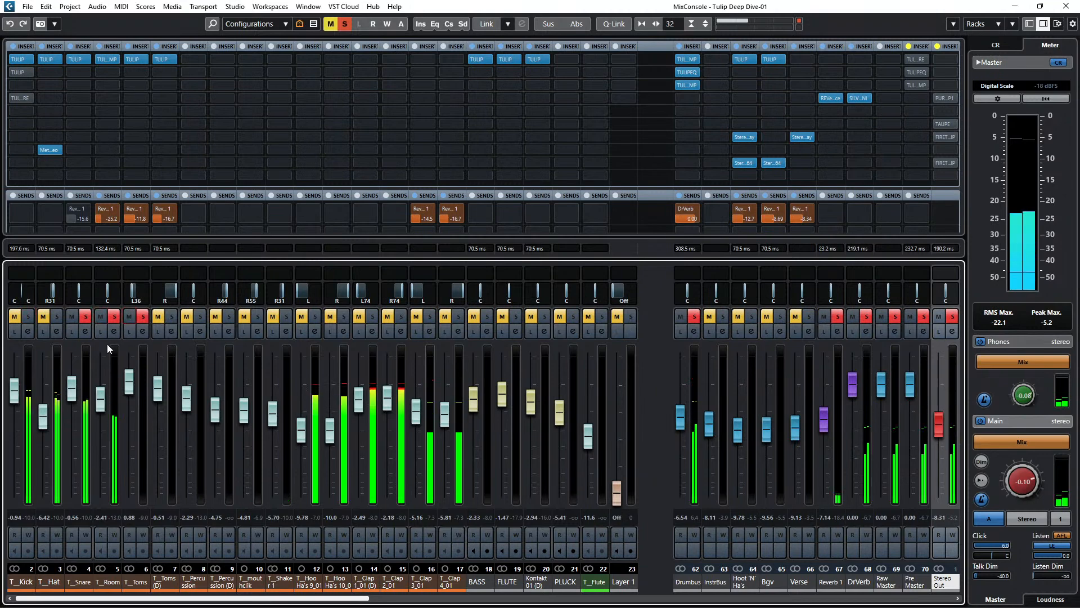
left_click(86, 318)
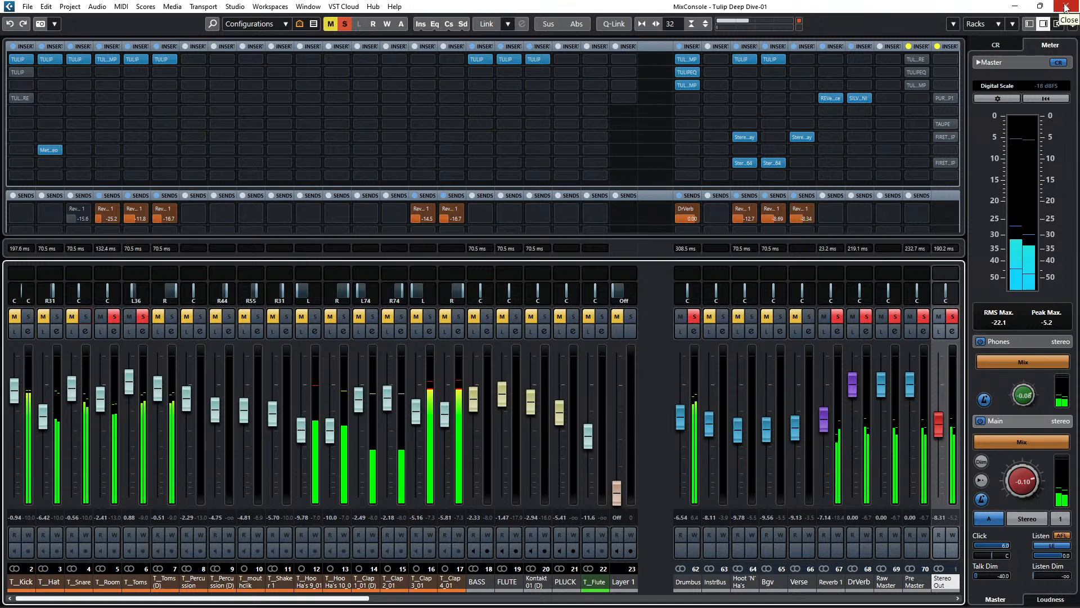
left_click(143, 316)
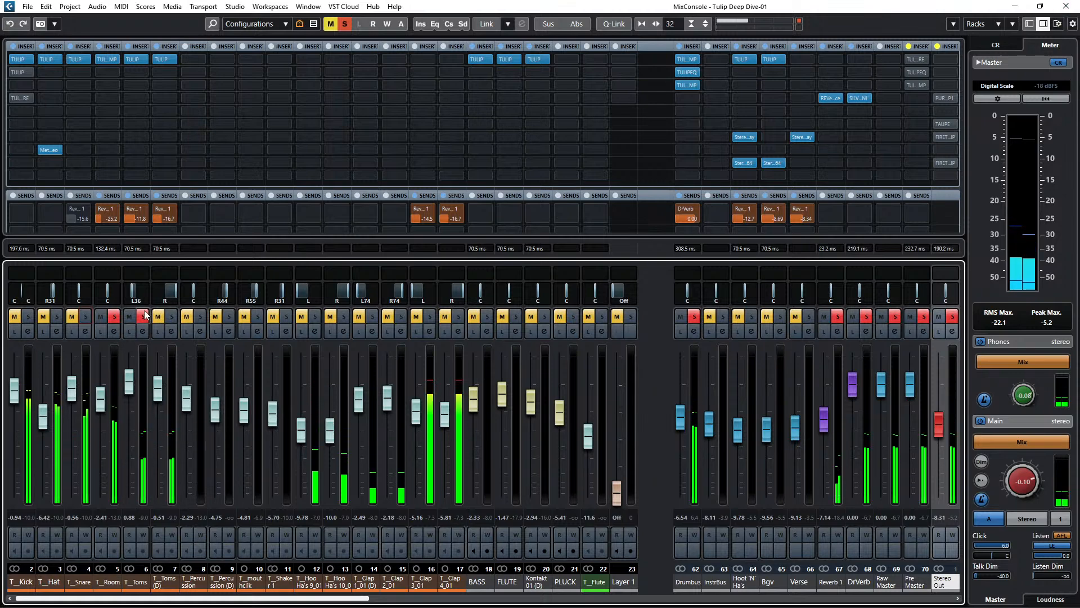
Open T__Room's TULIPCOMP, toggle its bypass to compare the soloed room track, and close the editor.
left_click(108, 58)
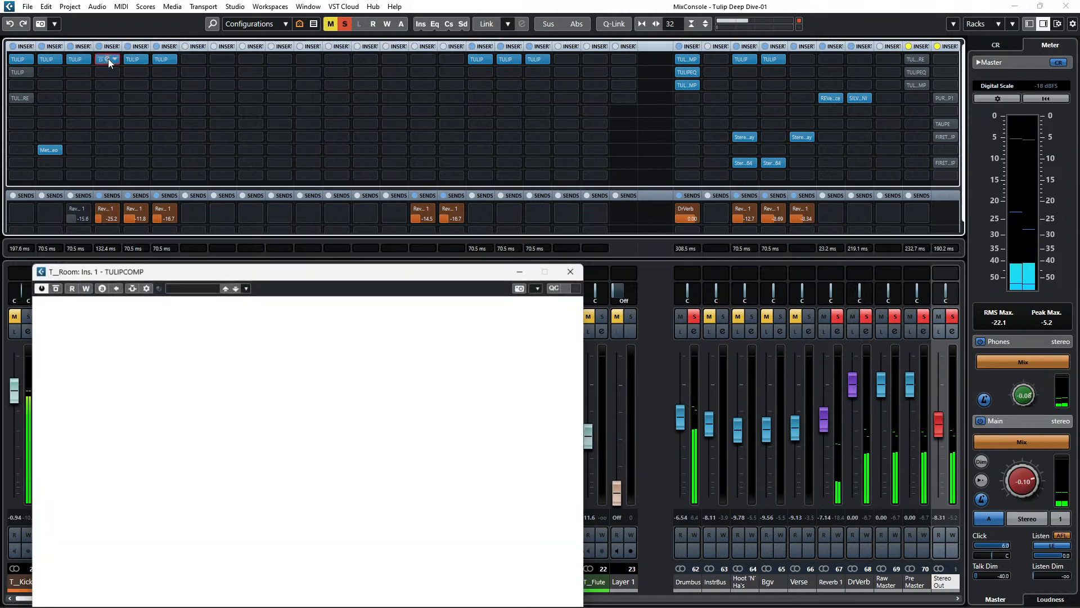
left_click_drag(360, 278, 575, 100)
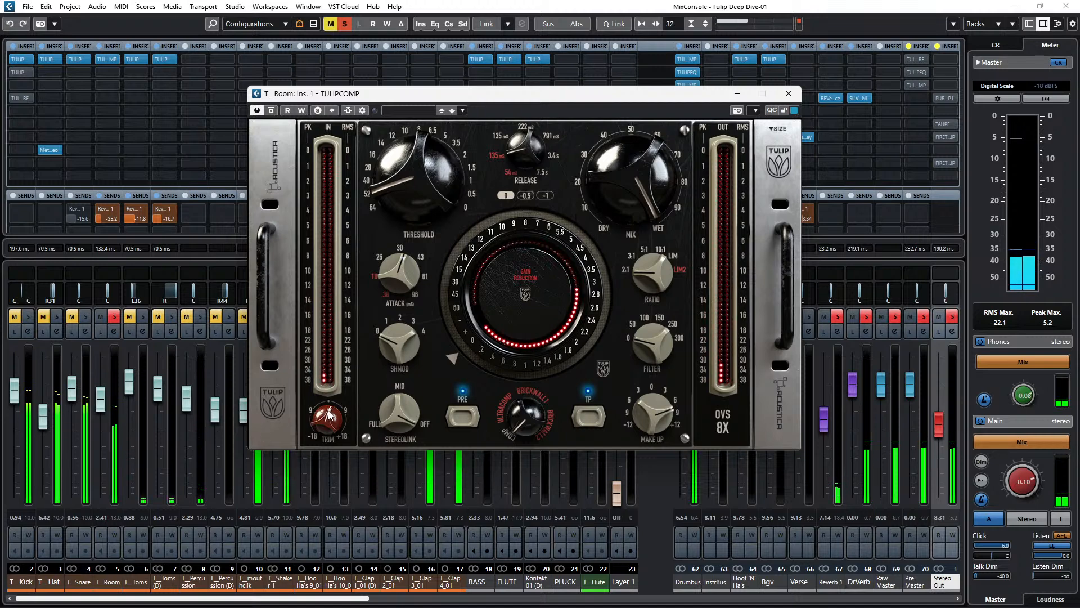
left_click(275, 111)
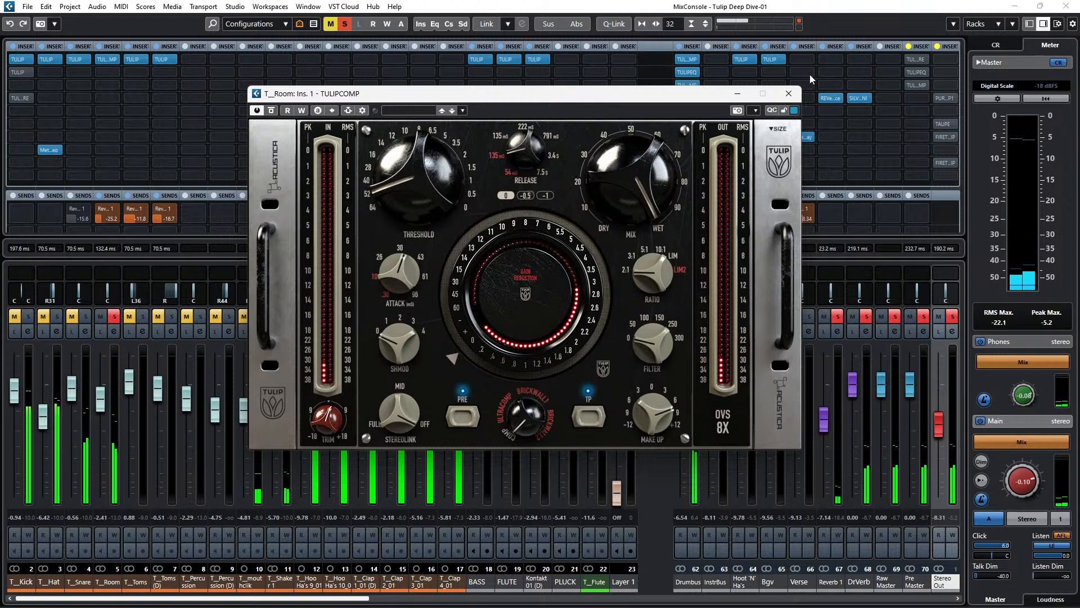
left_click(788, 94)
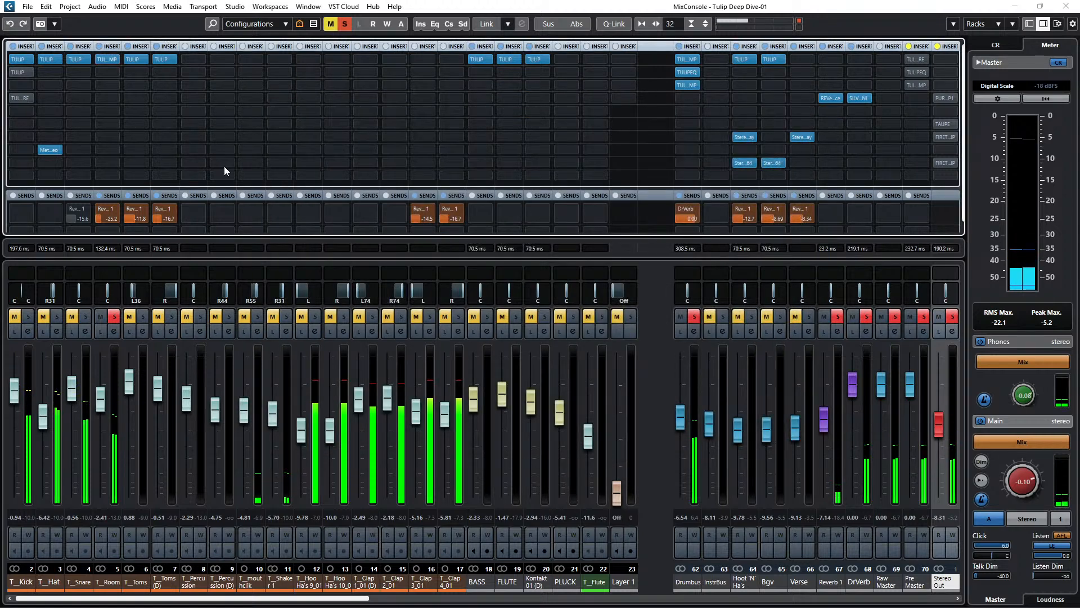
Solo T__Toms and T__Toms (D) in place of T__Room, and bring their clips into view in the arrangement.
left_click(145, 317)
left_click(173, 317)
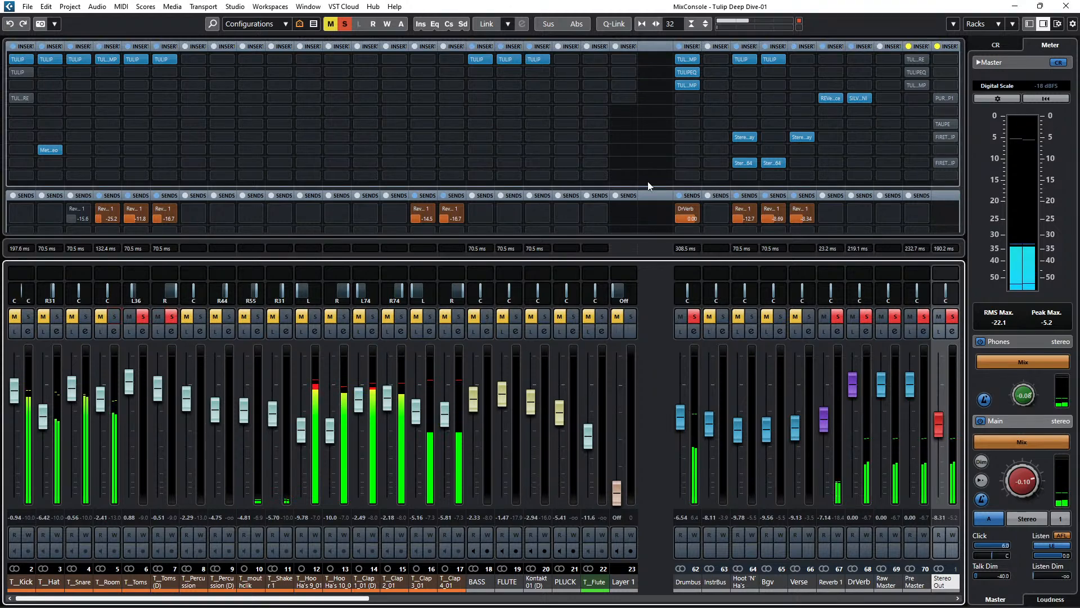
key("F3")
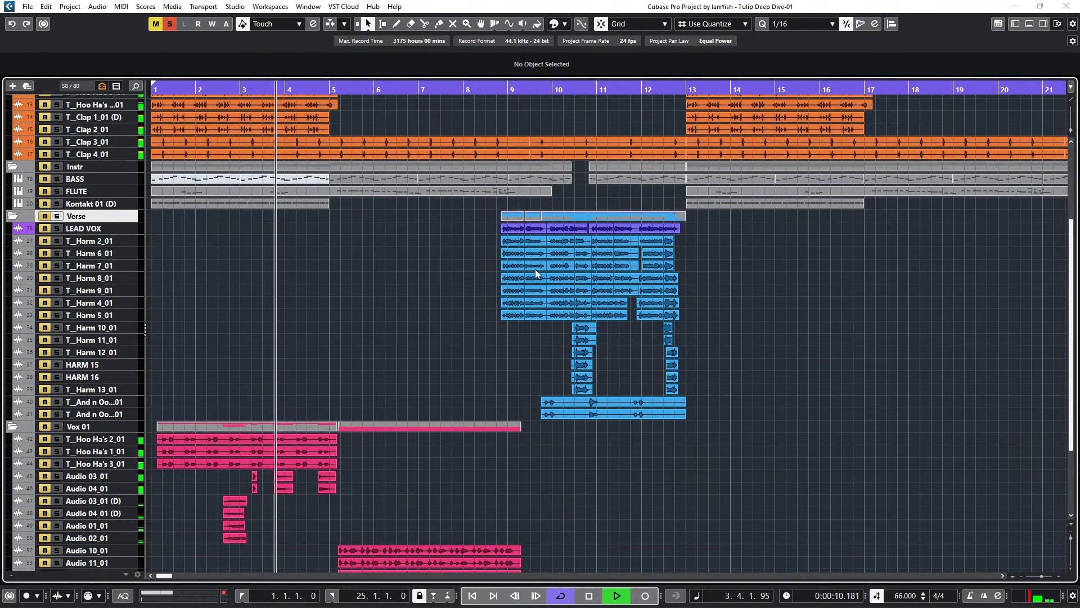
scroll(304, 237, "up", 4)
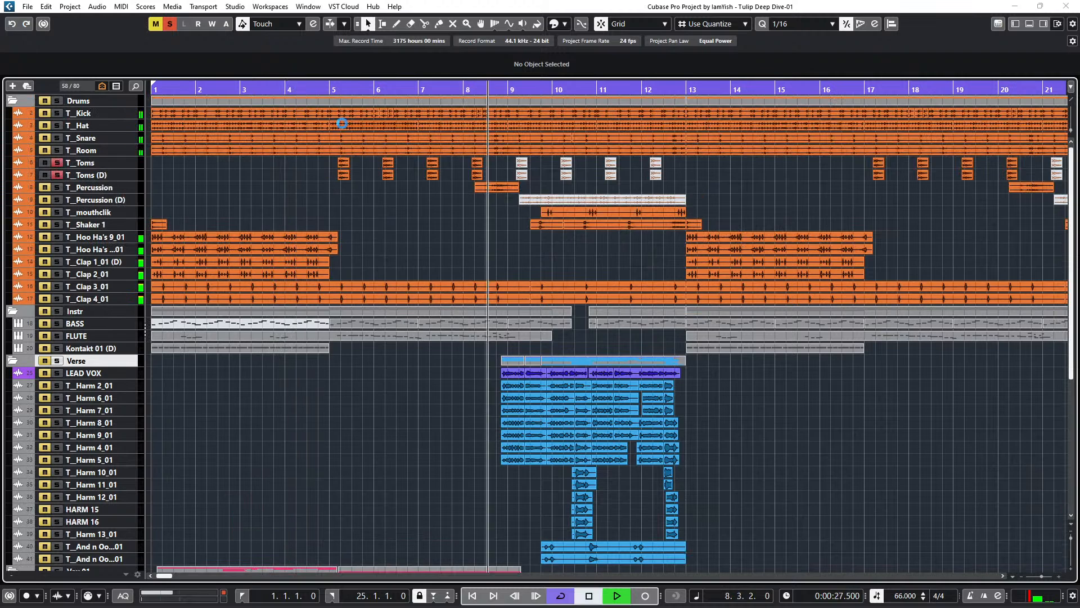
Play the soloed toms from the MixConsole and bypass all inserts on T__Toms and T__Toms (D).
key("space")
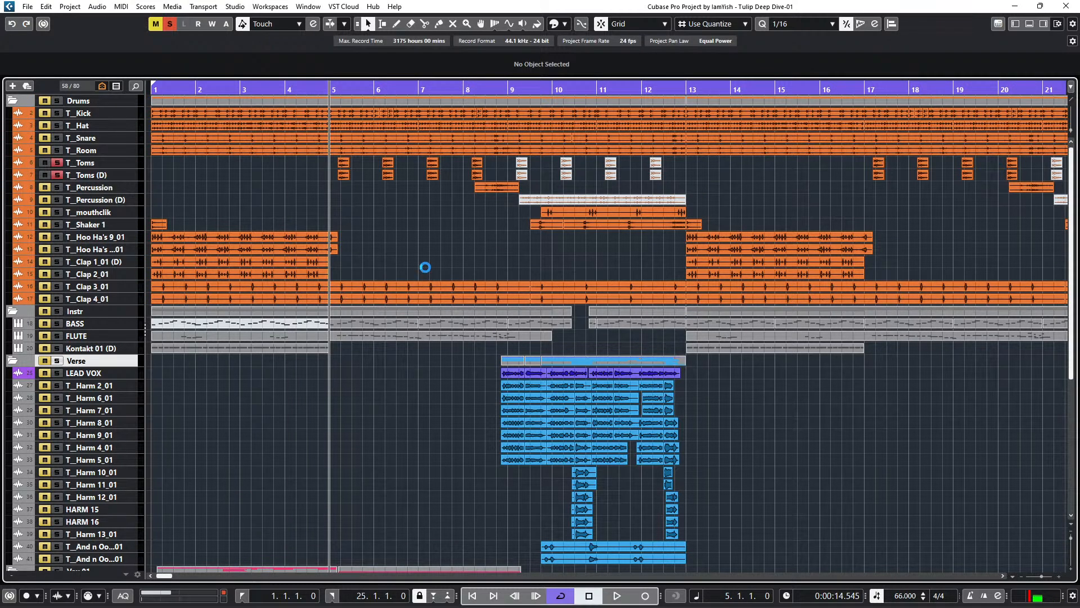
key("F3")
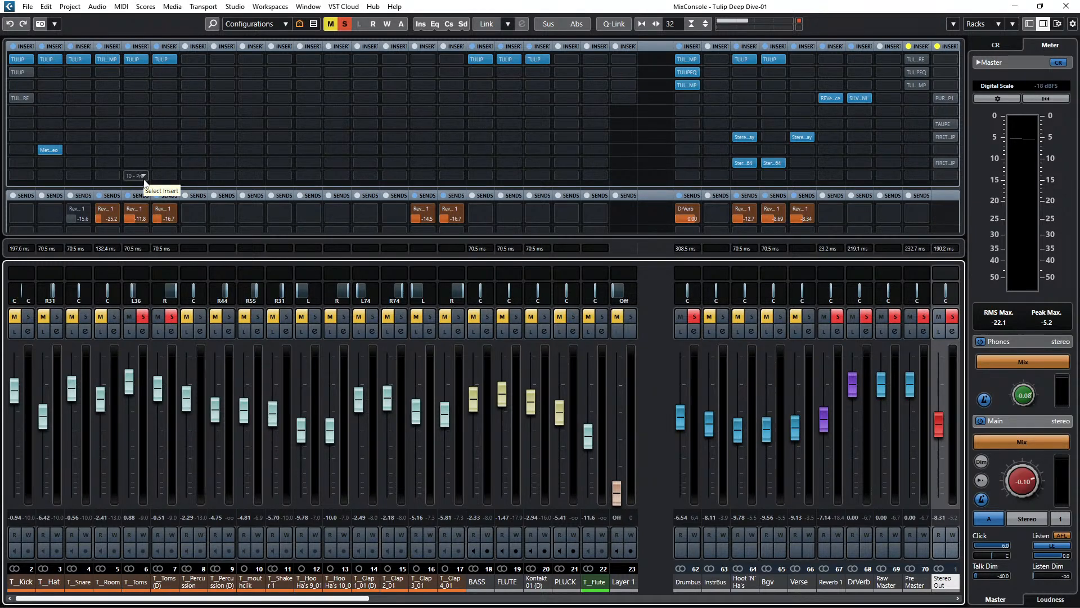
key("space")
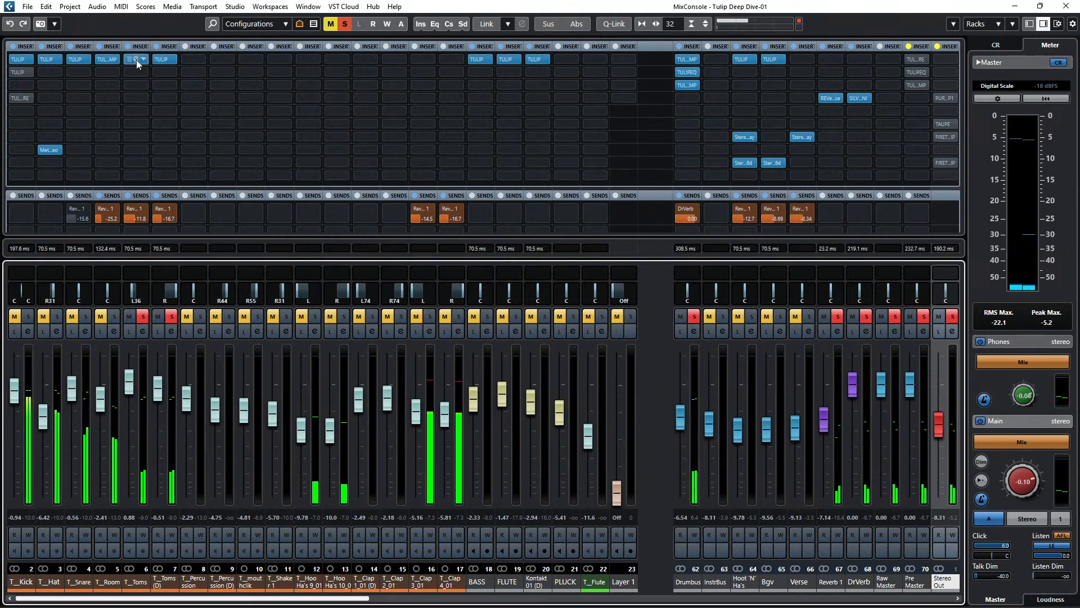
left_click(129, 47)
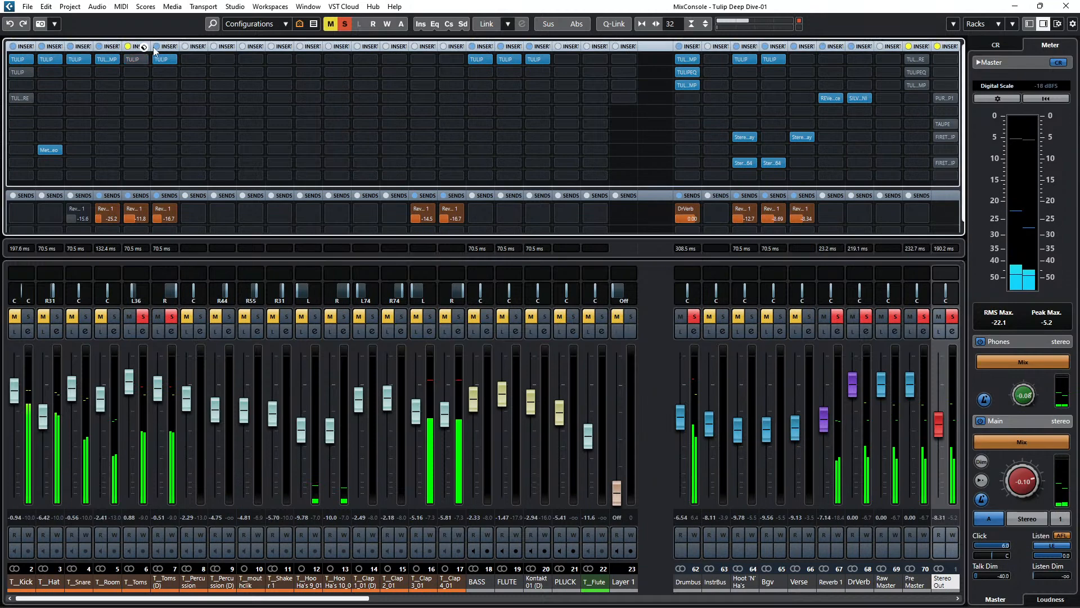
left_click(158, 48)
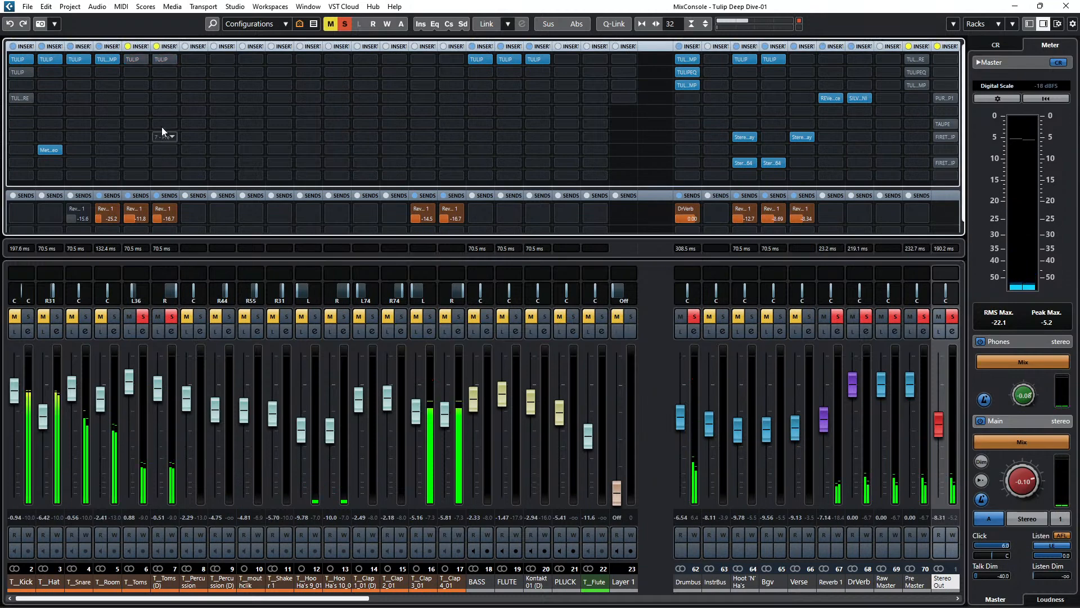
Open the TULIP editors of T__Toms and T__Toms (D) and arrange them side by side.
left_click(137, 59)
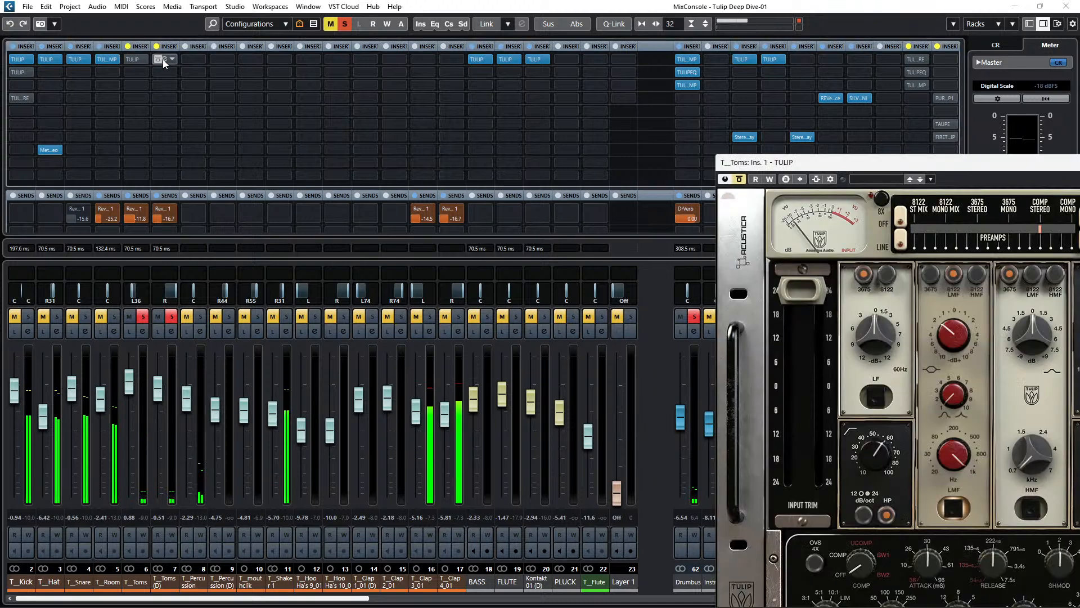
left_click(164, 59)
left_click_drag(682, 64, 492, 88)
left_click_drag(852, 175, 661, 126)
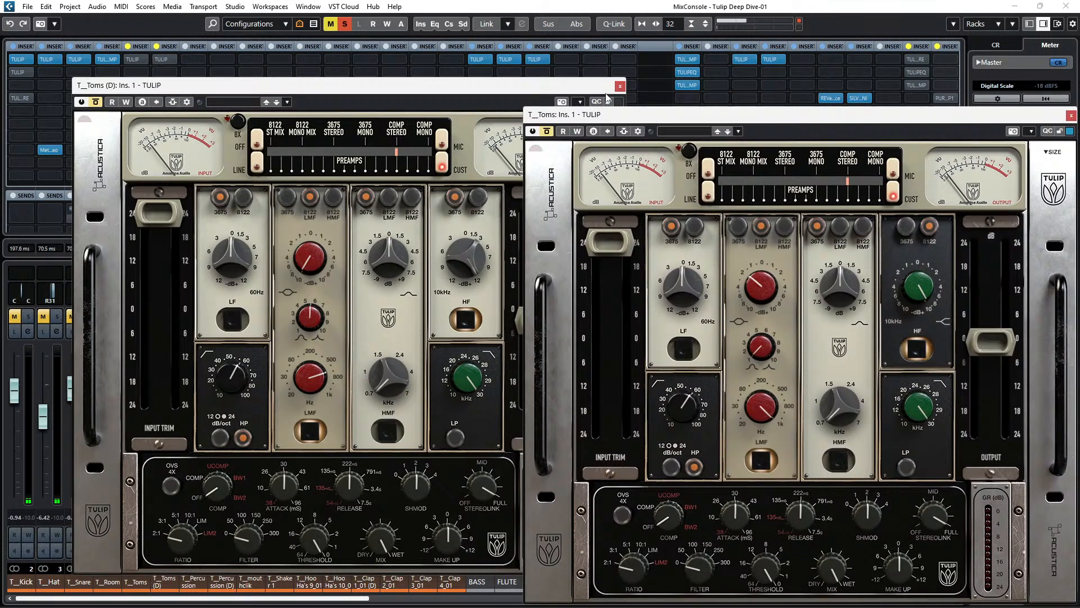
left_click_drag(376, 85, 319, 120)
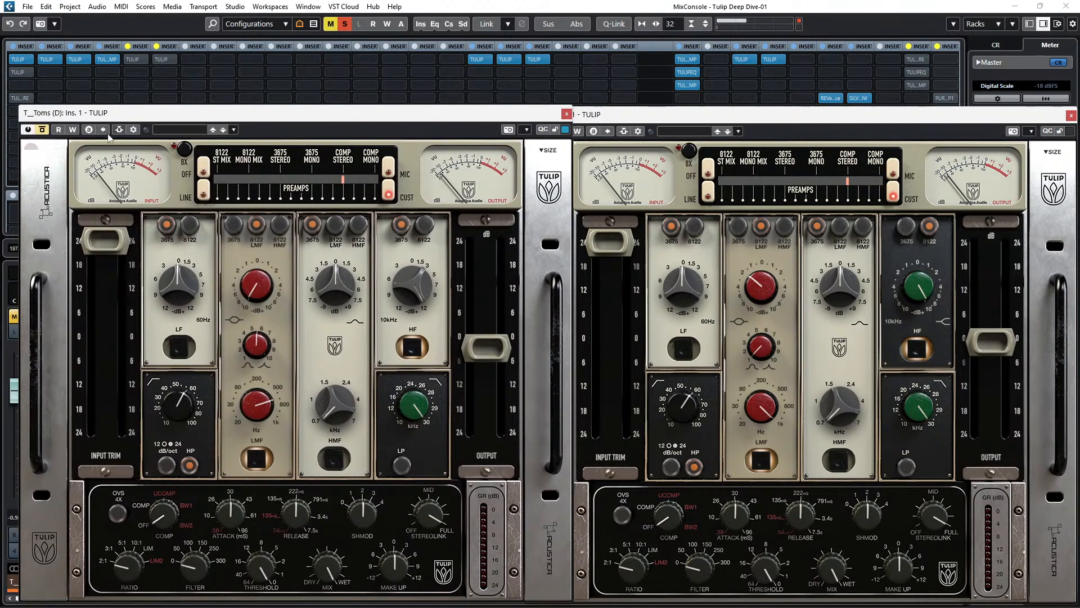
Take TULIP out of bypass on T__Toms (D) and T__Toms to hear the processed toms, and close both editors.
left_click(42, 130)
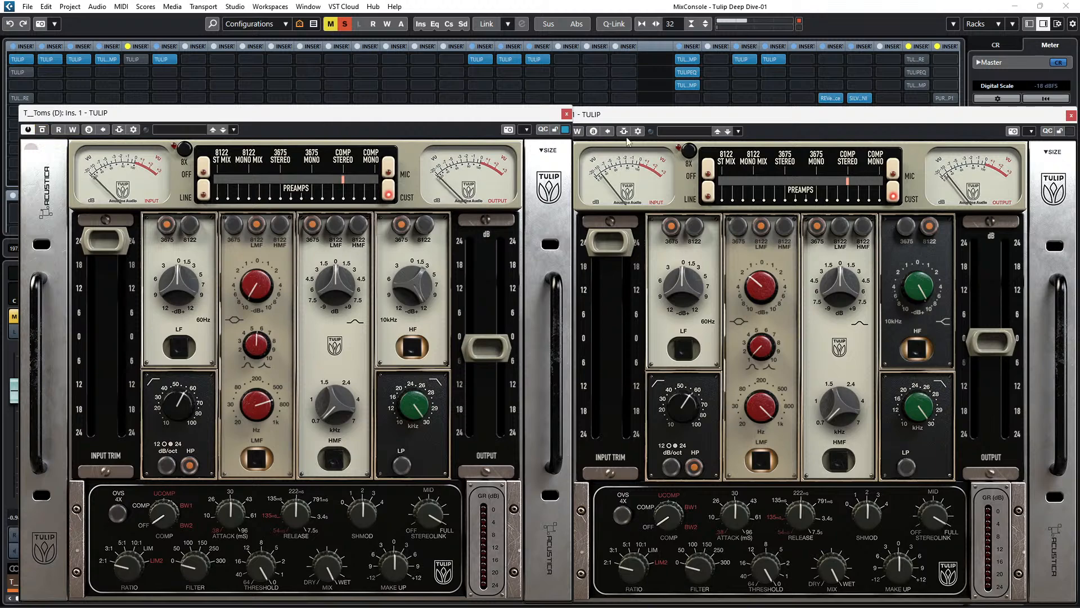
left_click(611, 120)
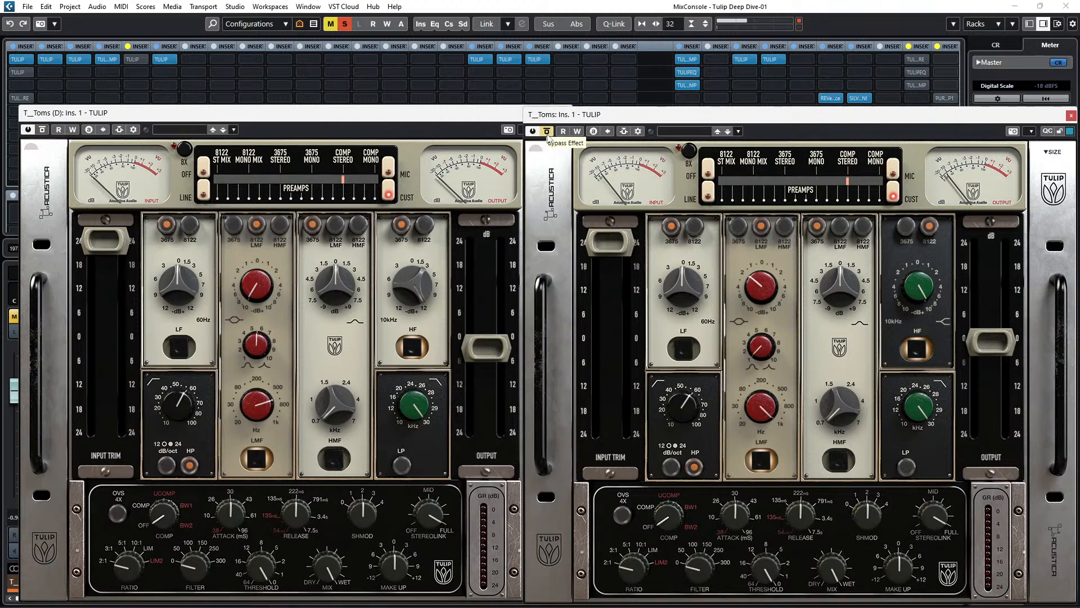
left_click(548, 134)
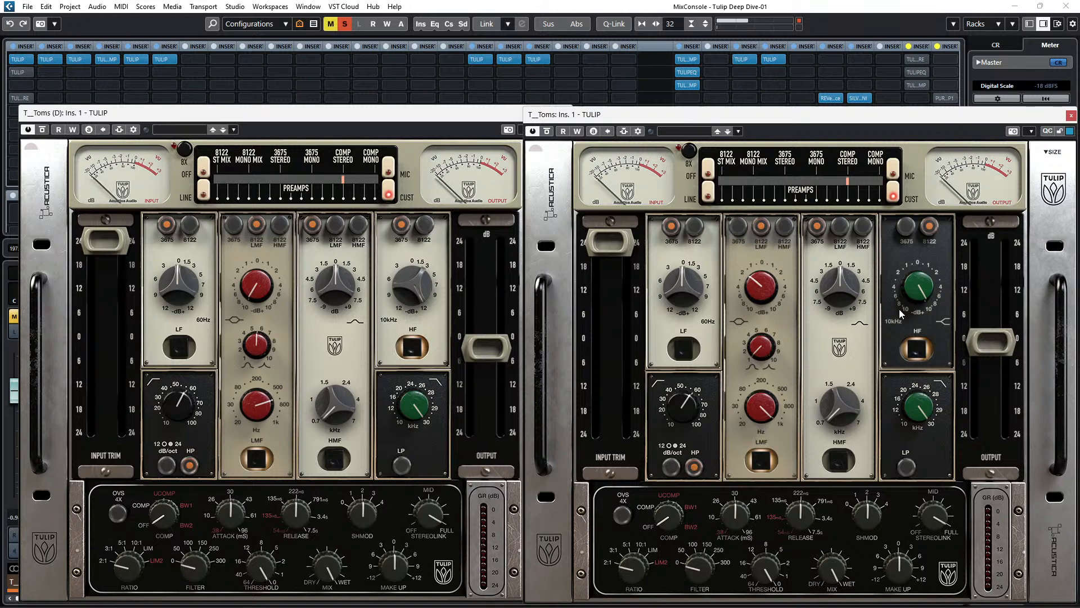
left_click(1071, 115)
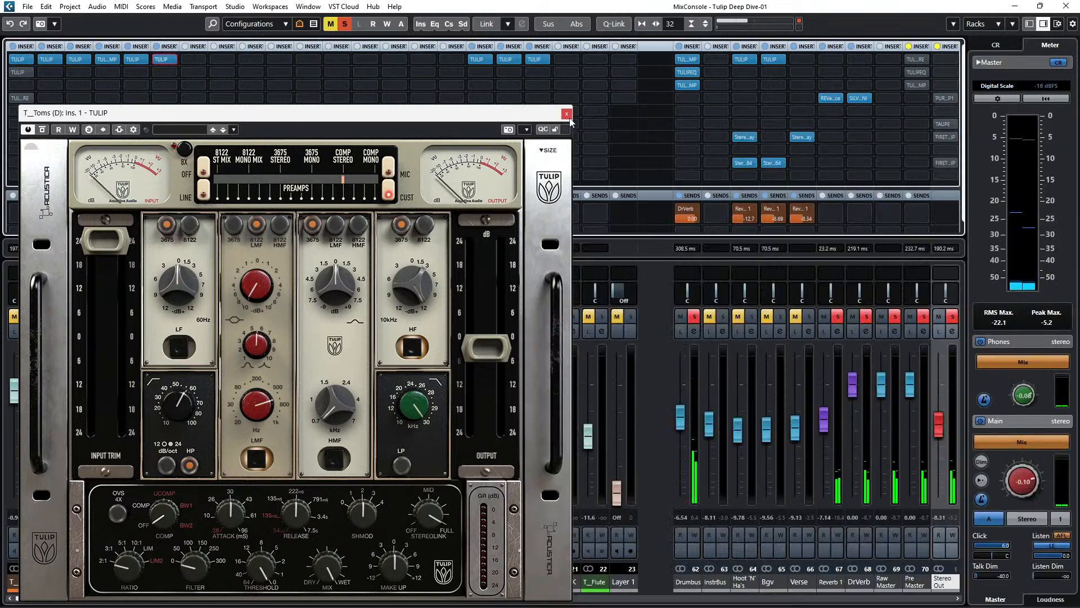
left_click(571, 115)
Activate T__Kick's second TULIP, bypass the Drumbus inserts, add T__Kick, T__Hat, T__Snare and T__Room to the solo, and start playback.
mouse_move(16, 77)
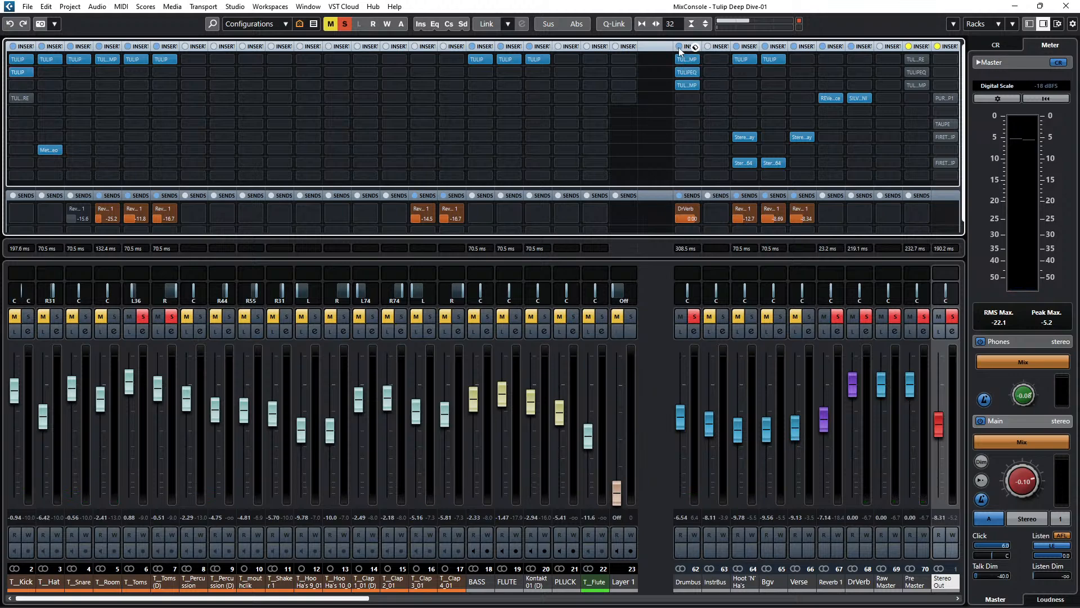
left_click(680, 50)
left_click(116, 319)
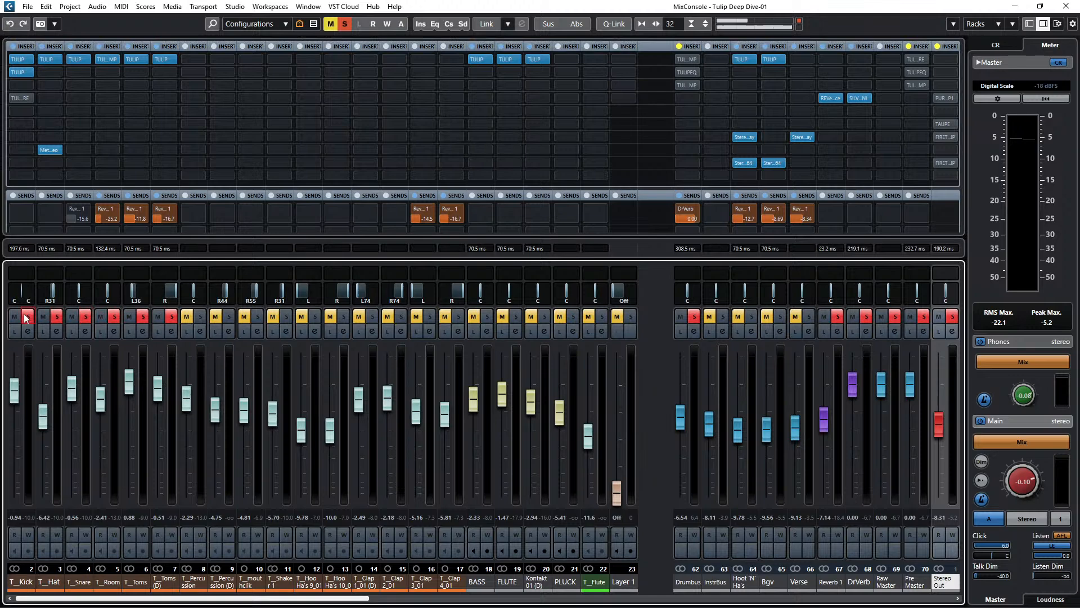
key("space")
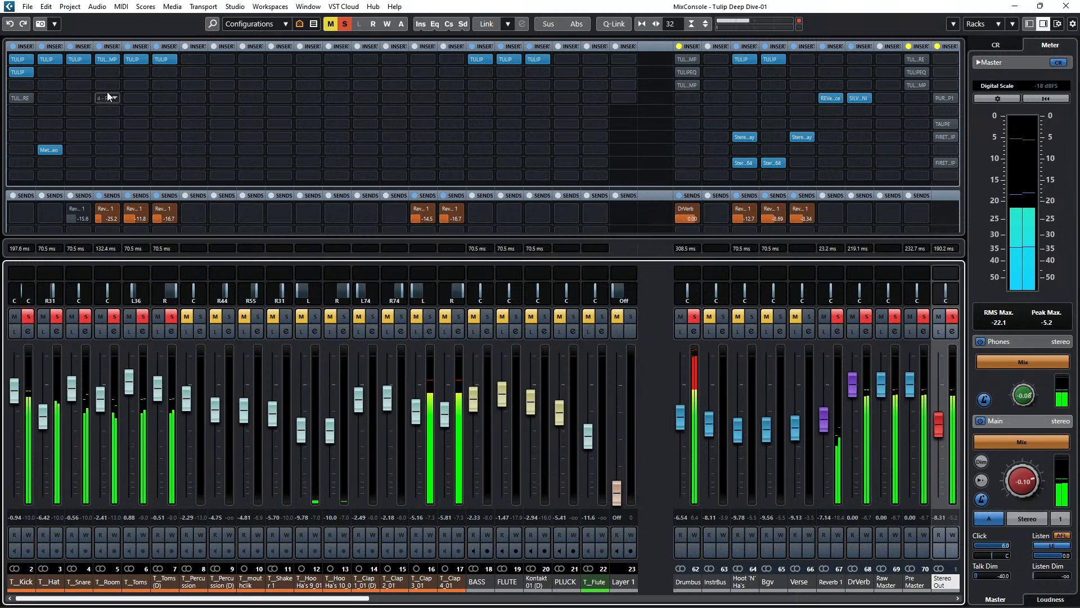
Check T__Toms' TULIP settings while the soloed drums play, and close its editor.
left_click(139, 63)
left_click(139, 61)
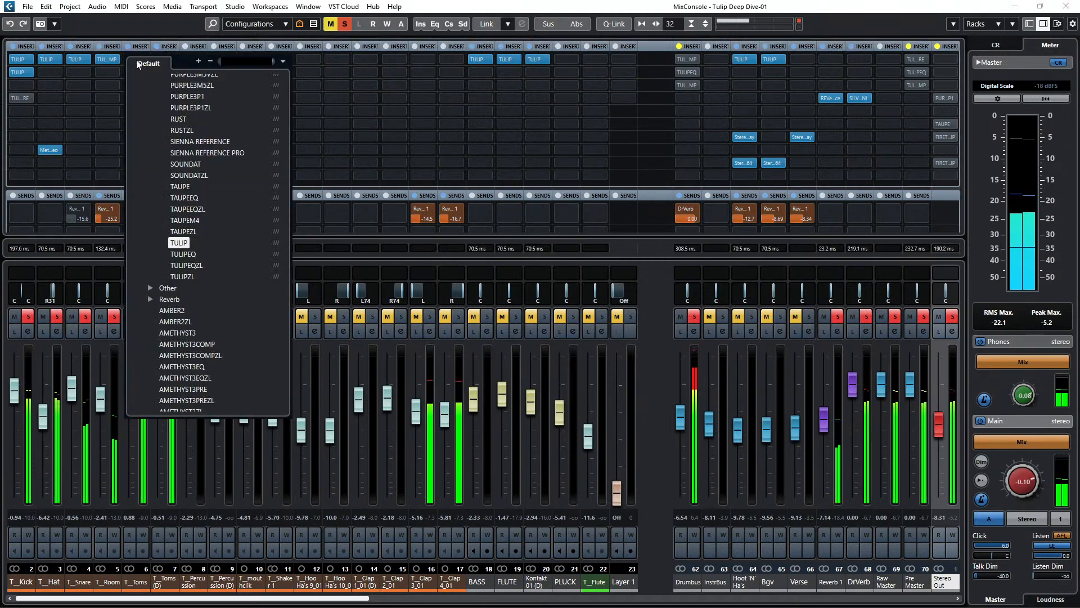
left_click(133, 25)
left_click(135, 59)
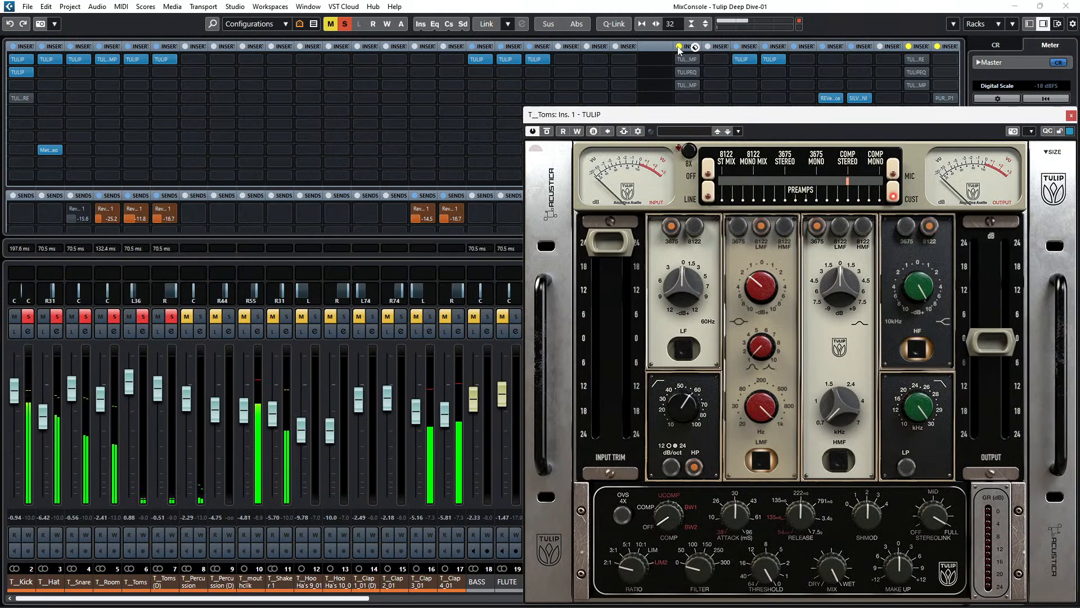
left_click(1070, 116)
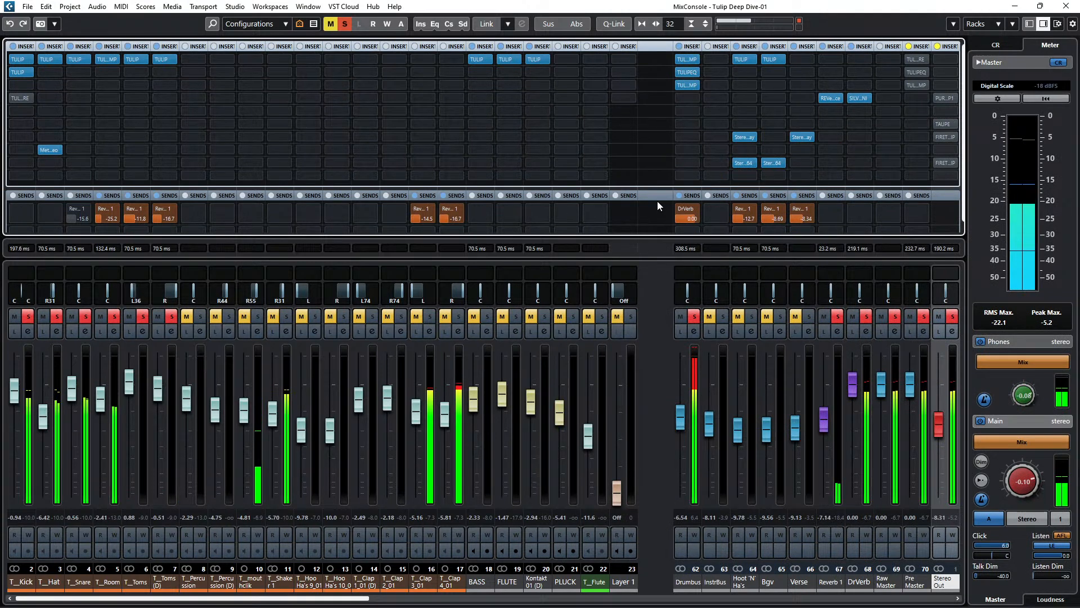
Toggle the Drumbus insert bypass repeatedly to compare the processed and unprocessed drum mix, leaving the inserts active.
left_click(681, 47)
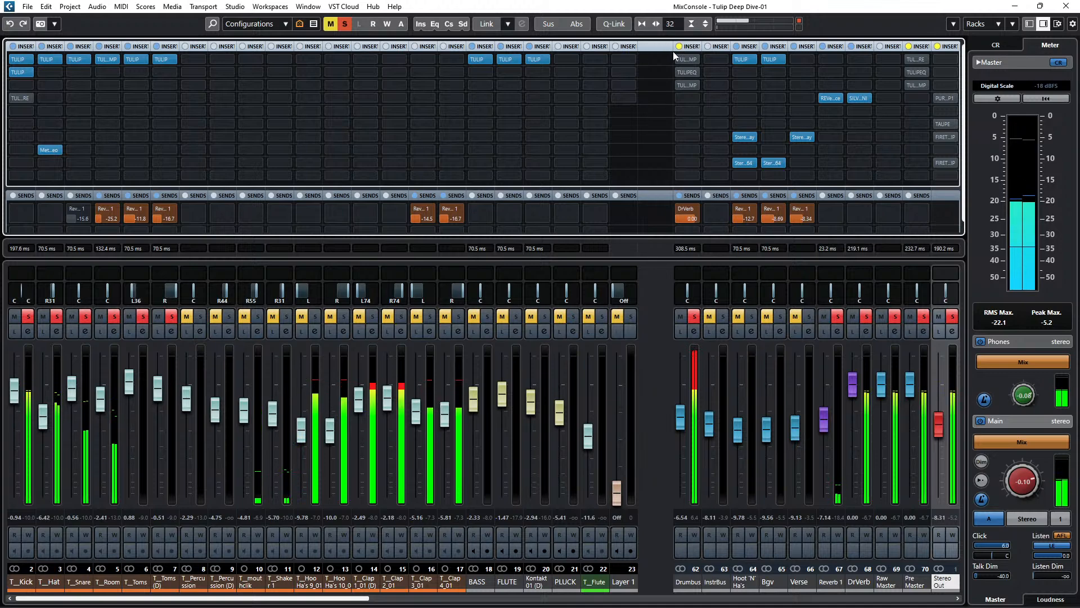
left_click(679, 46)
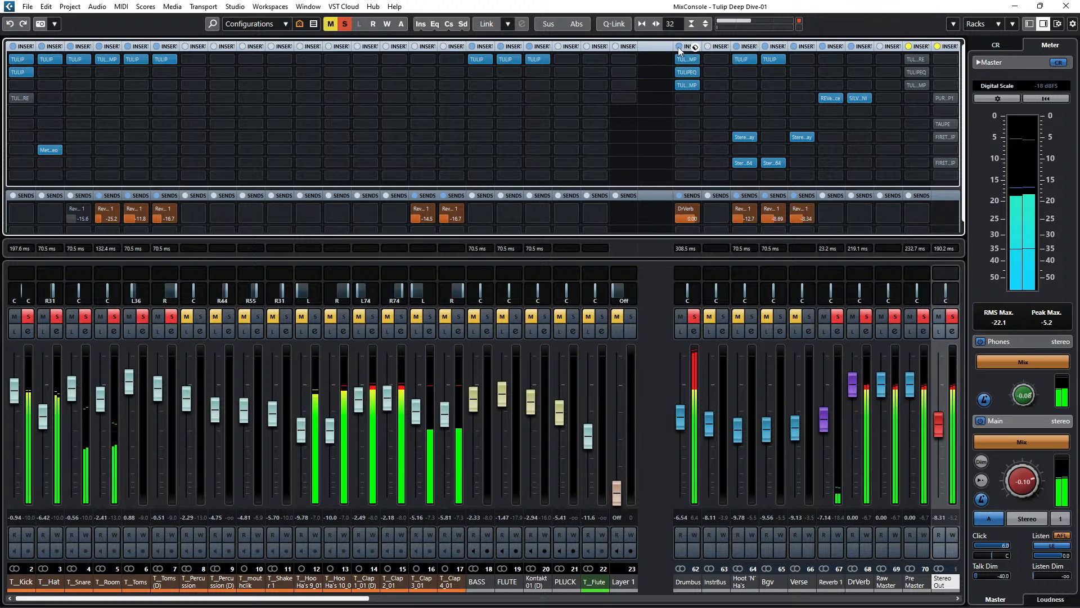
left_click(679, 48)
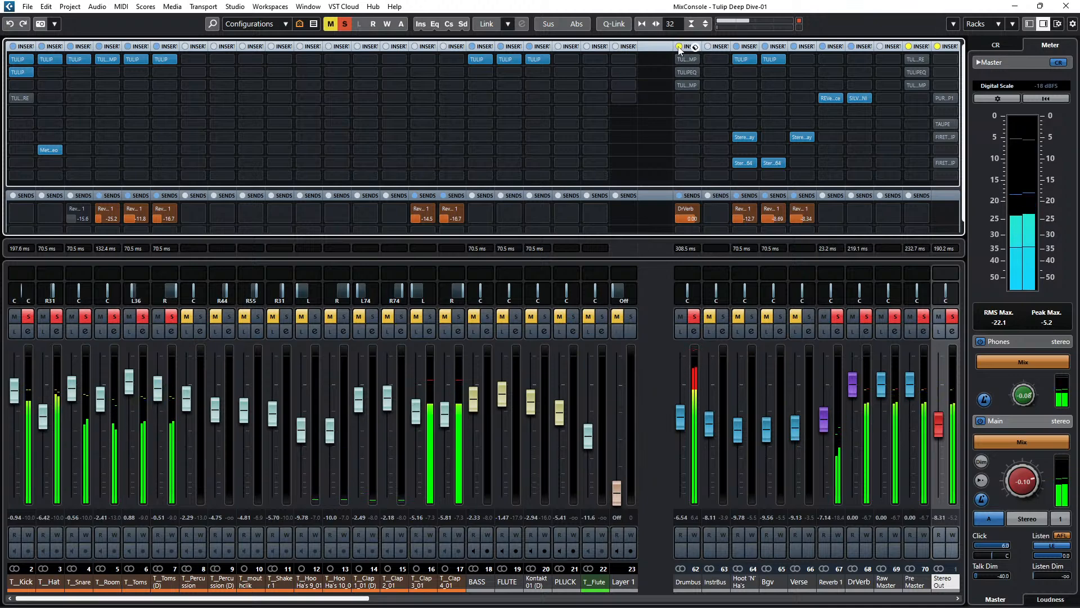
left_click(680, 48)
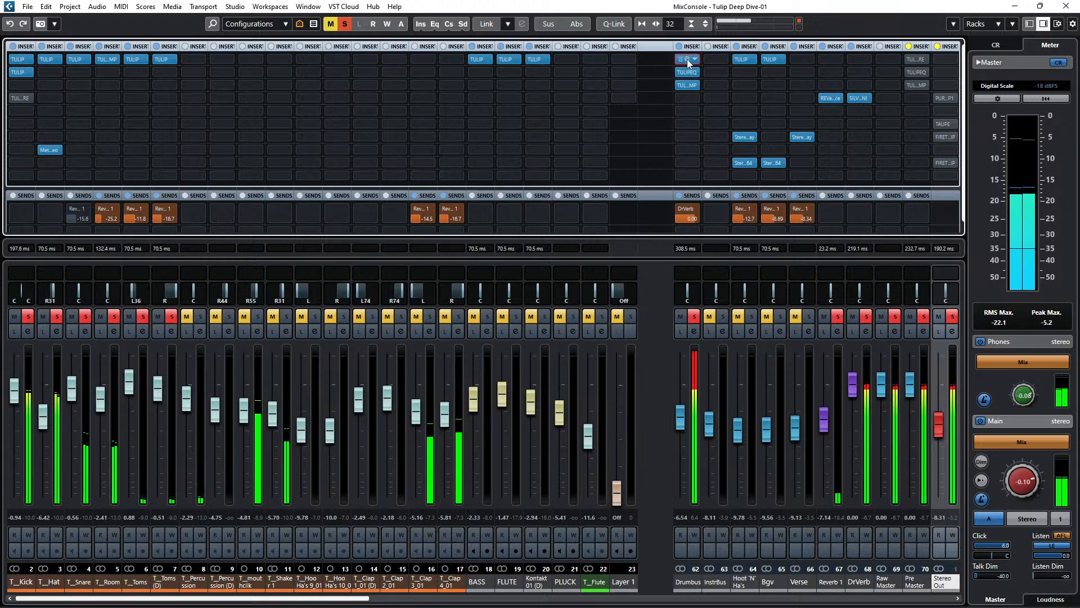
Open Drumbus' first TULIPCOMP, move it clear of the bus channels, and briefly check the TULIPCOMP in insert 3.
left_click(687, 60)
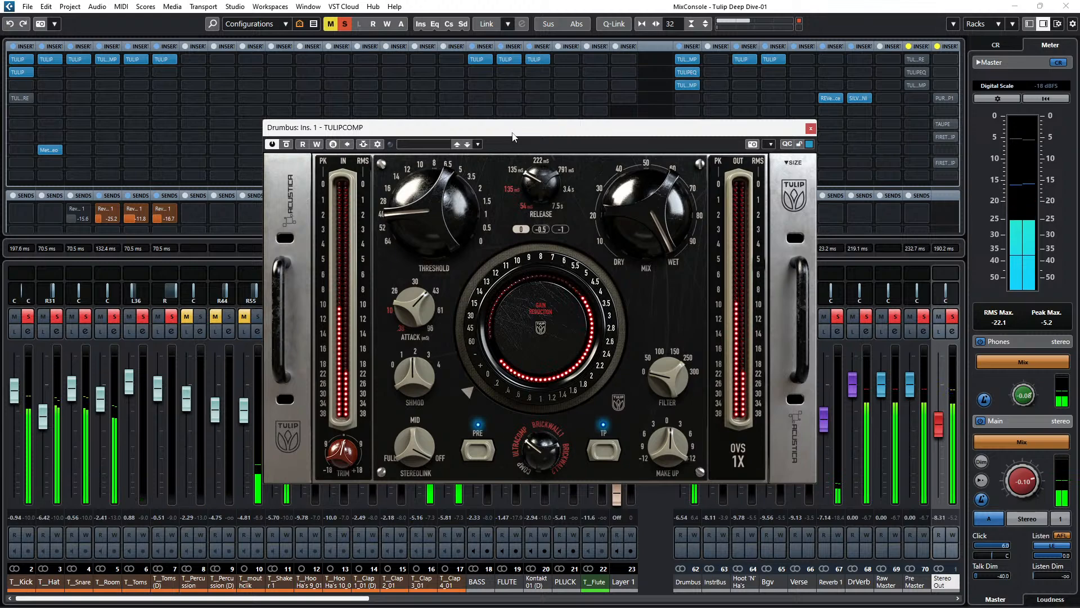
left_click_drag(603, 134, 413, 92)
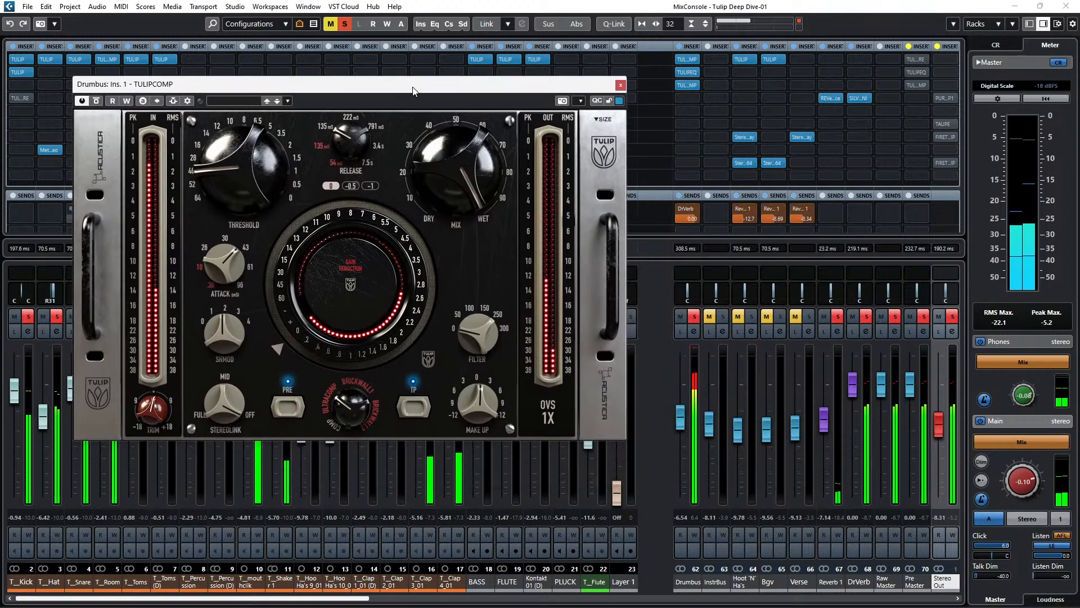
left_click(687, 86)
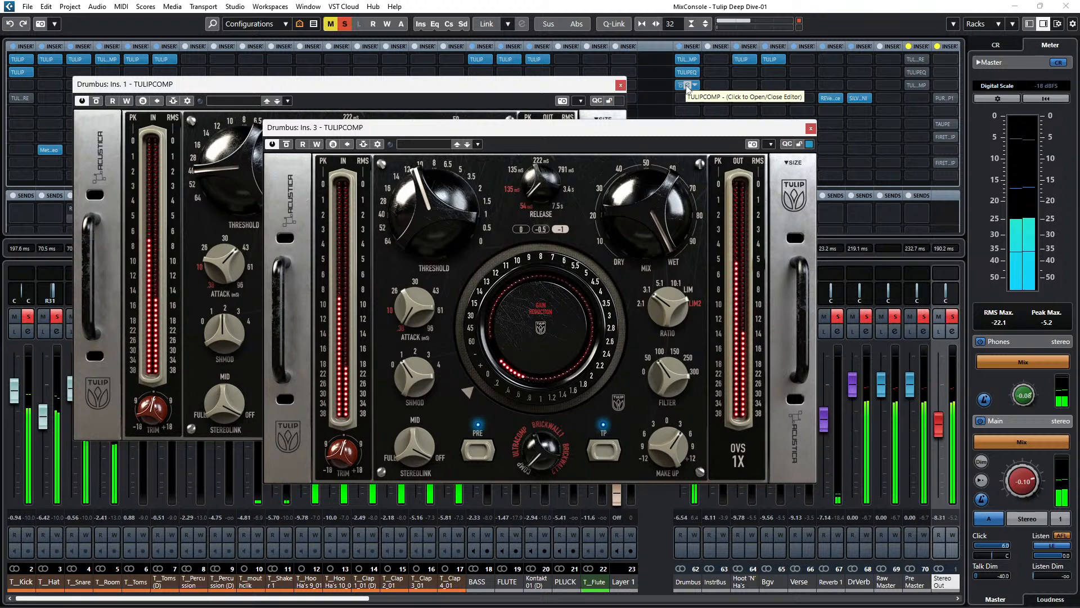
left_click(687, 87)
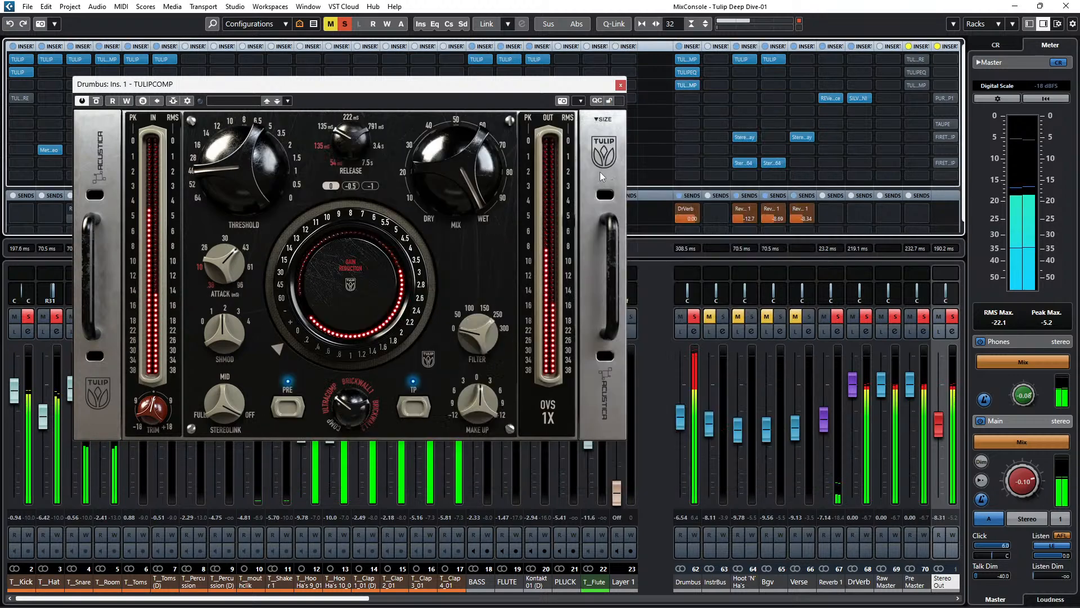
left_click(601, 147)
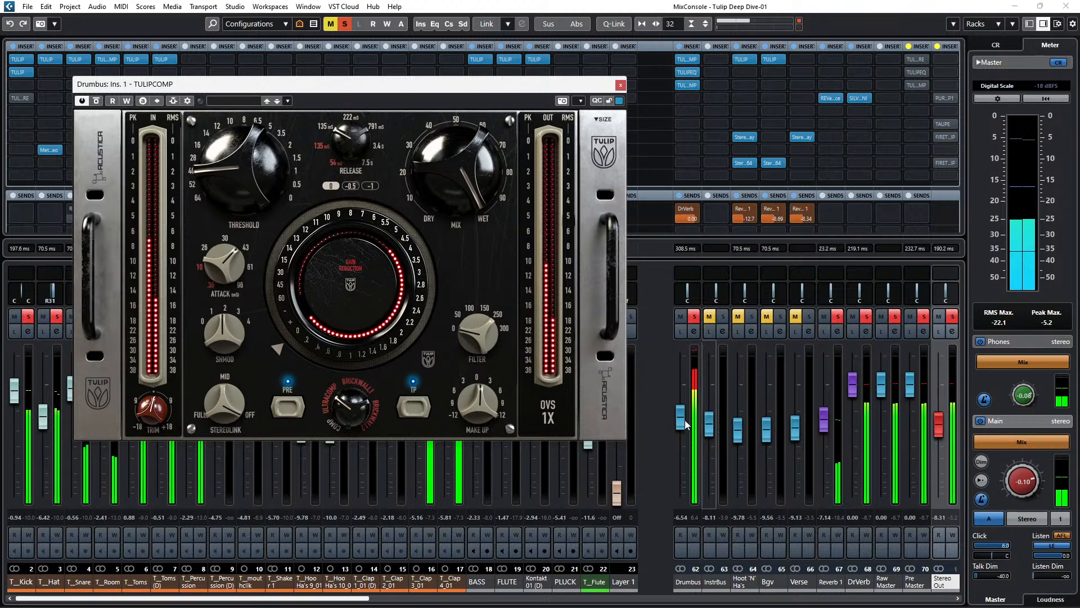
Compare Drumbus with its inserts bypassed and active again, and reopen the first TULIPCOMP's editor.
left_click(680, 46)
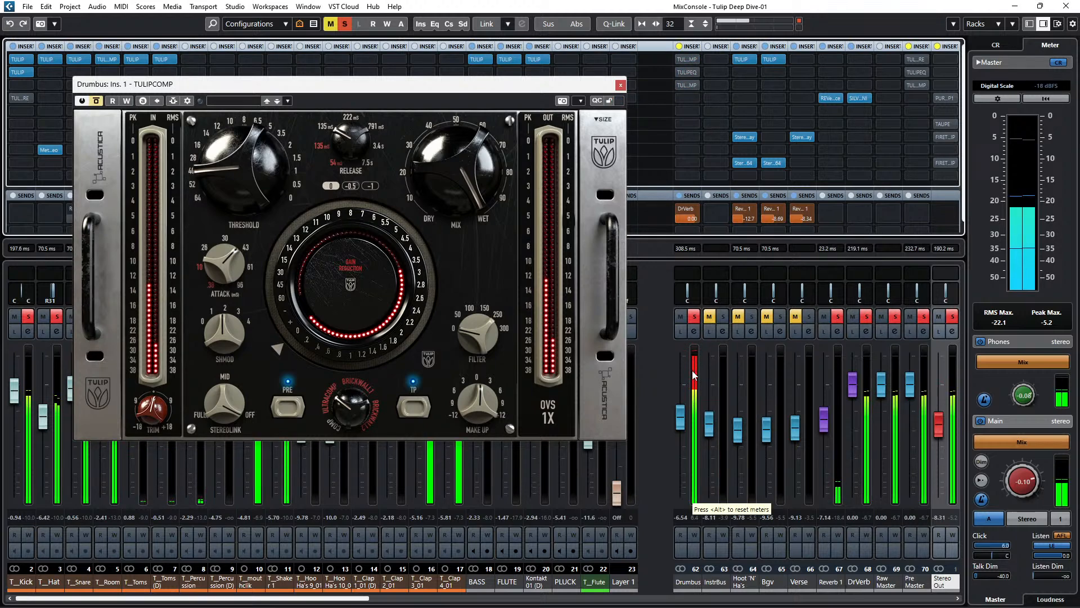
left_click(679, 47)
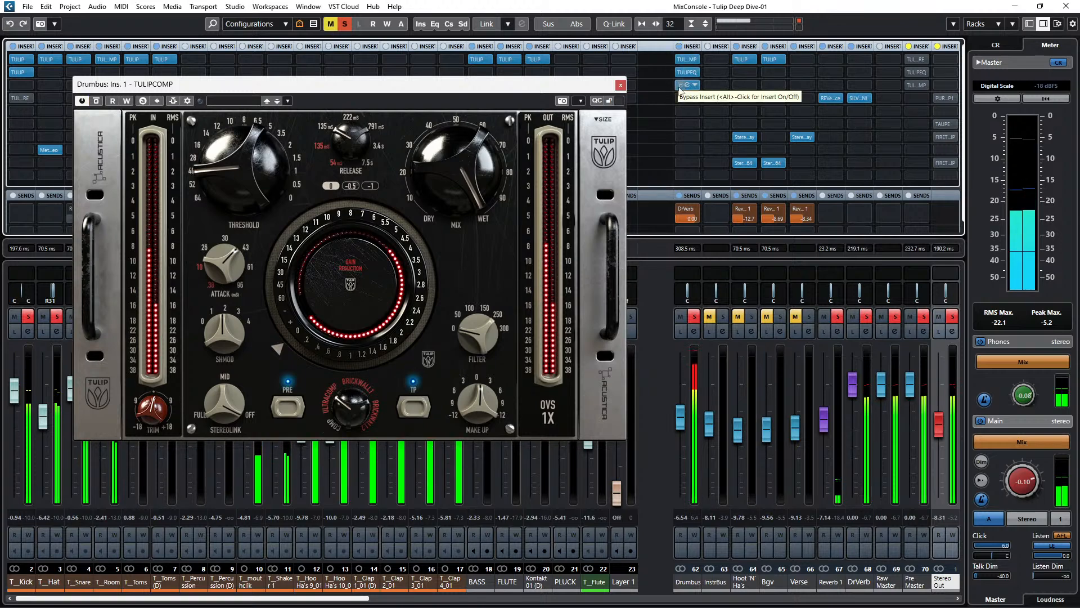
left_click(688, 60)
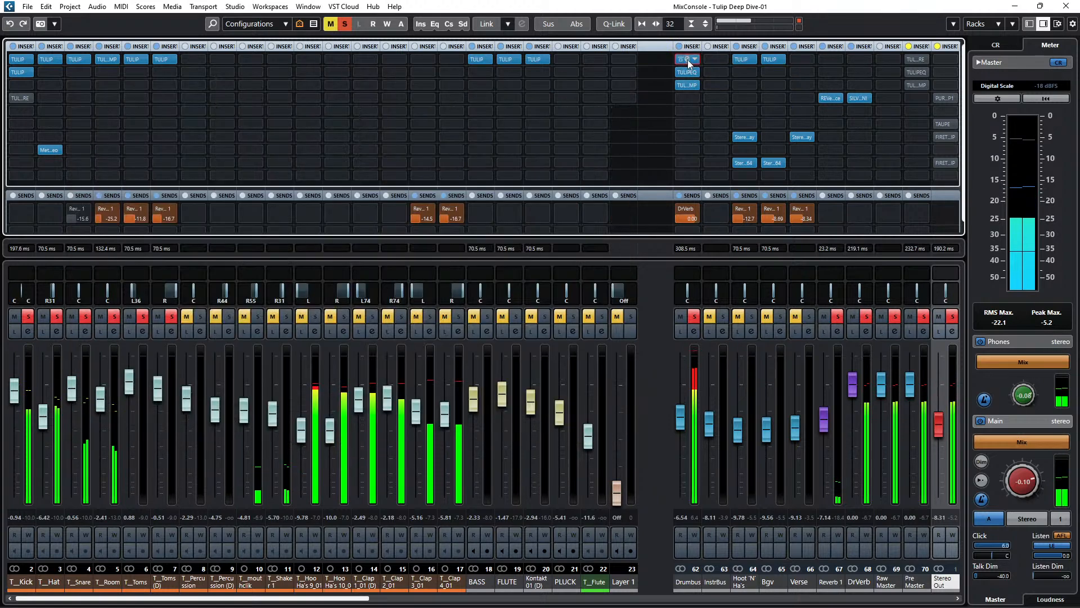
left_click(688, 59)
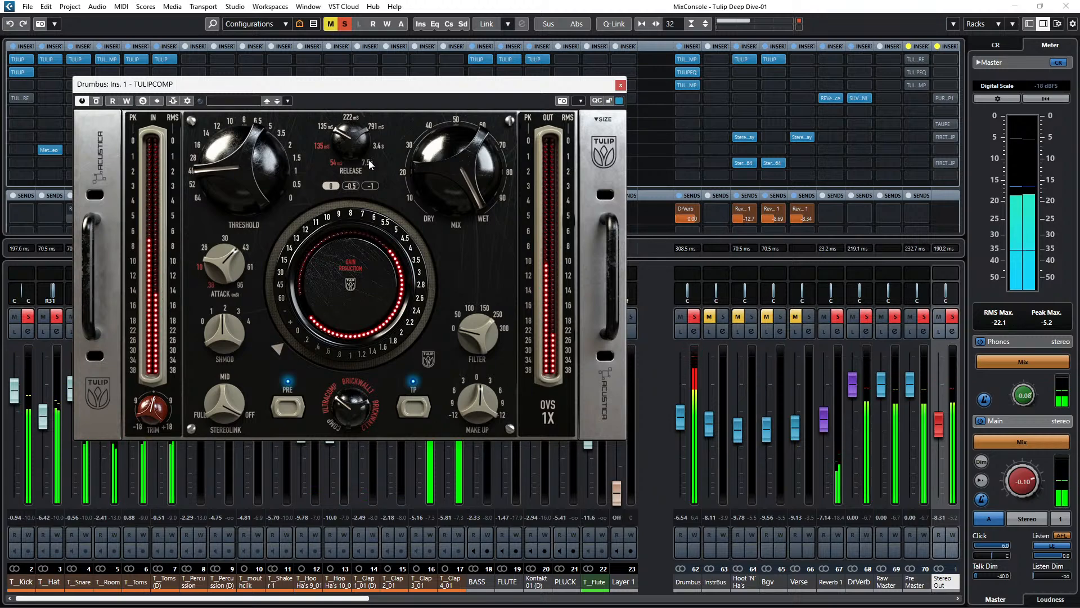
Bypass Drumbus' TULIPEQ and third-slot TULIPCOMP, audition the -1 and 0 options under Release in the first TULIPCOMP, and select -0.5.
left_click(680, 88)
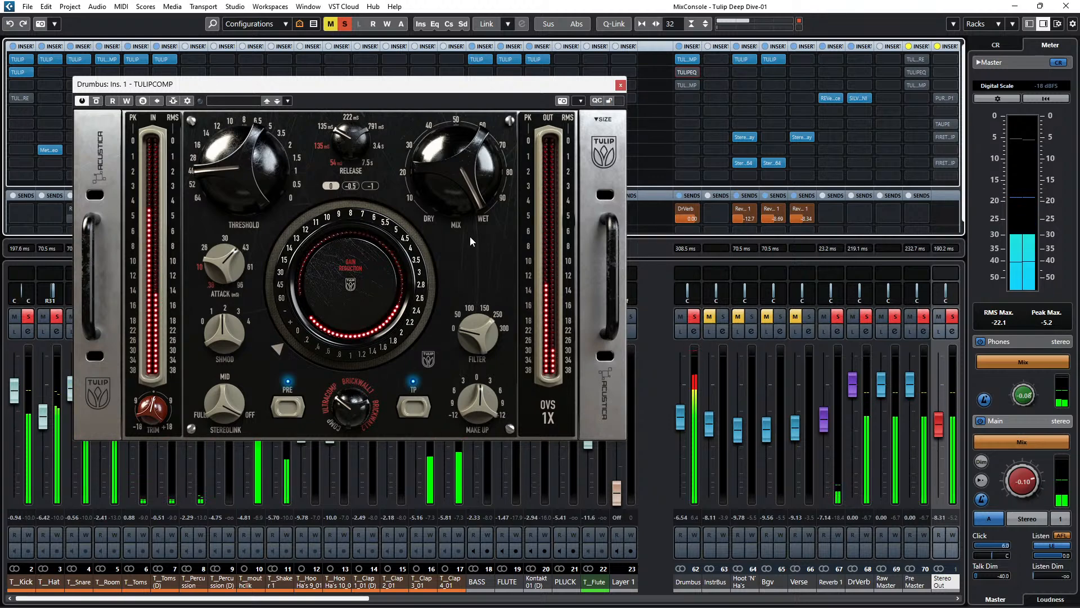
left_click(371, 186)
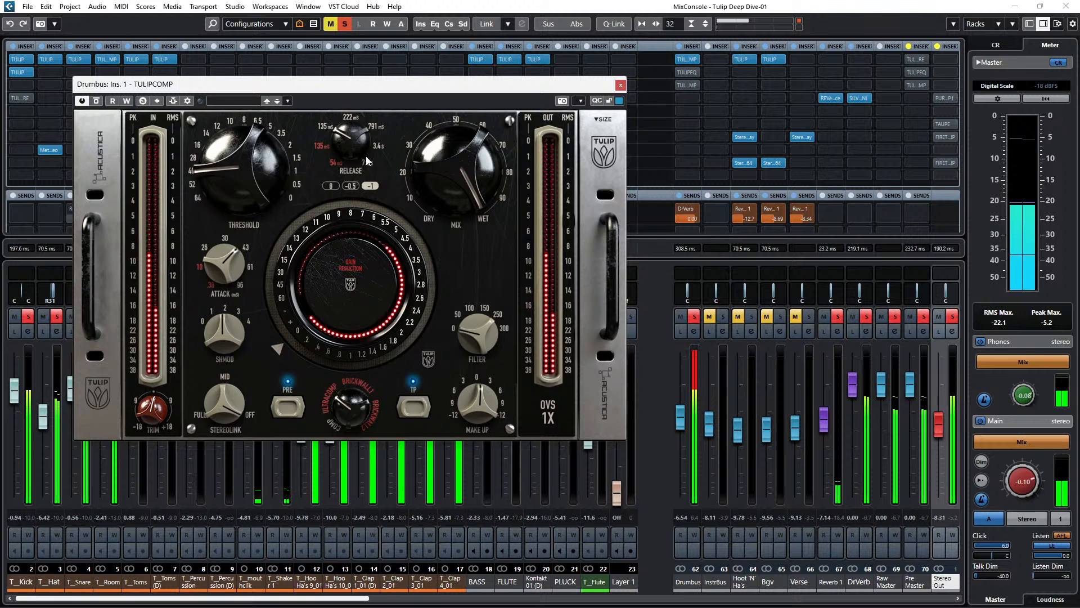
left_click(330, 188)
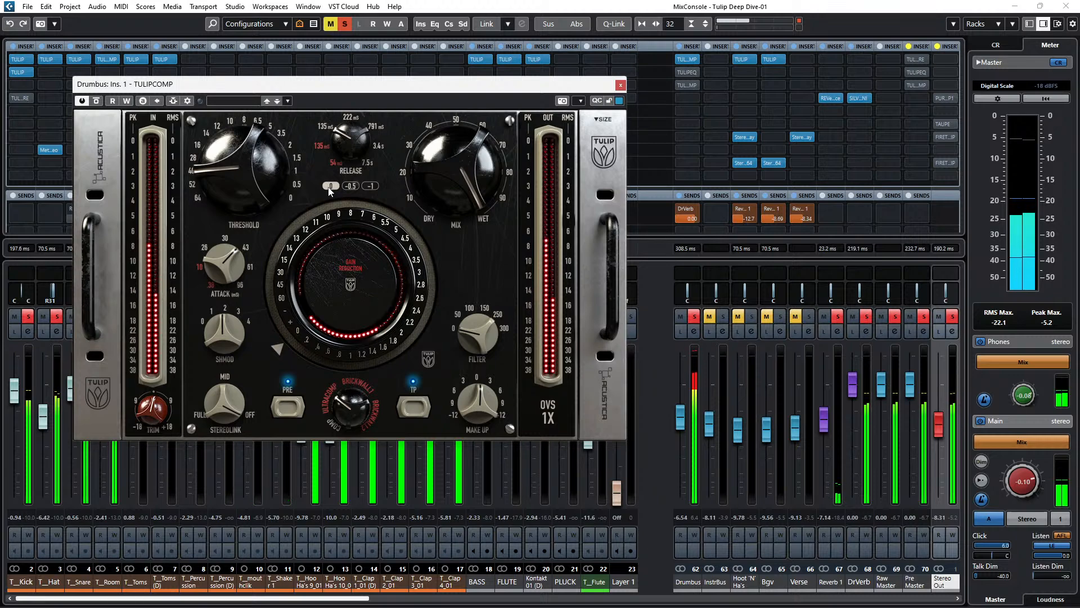
left_click(350, 187)
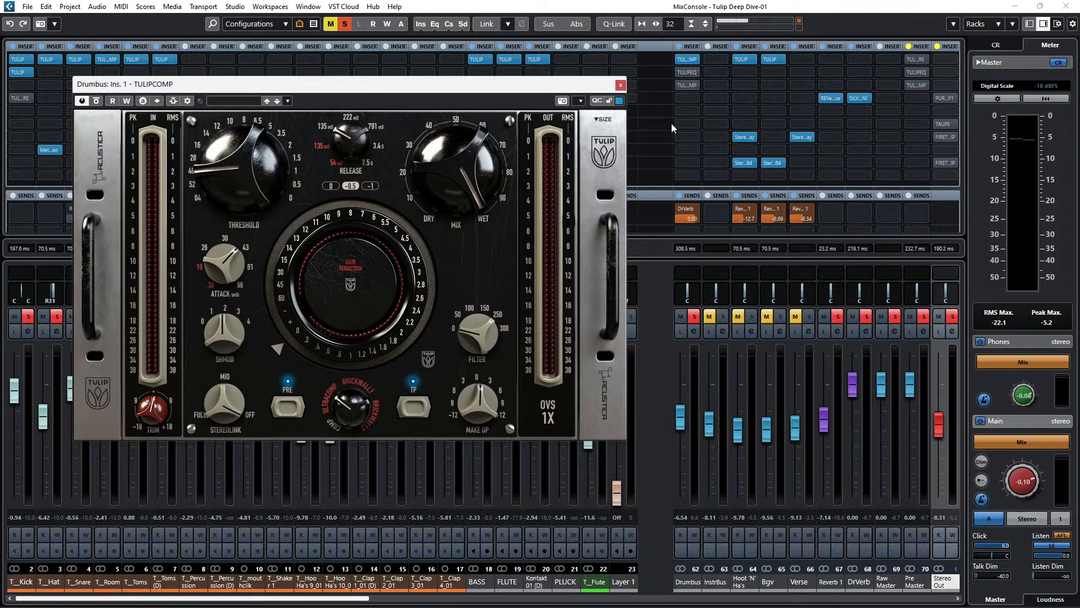
Bypass Drumbus' existing inserts and load a TULIPCOMP in slot 6, leaving only its editor open, clear of the bus channels.
left_click(681, 58)
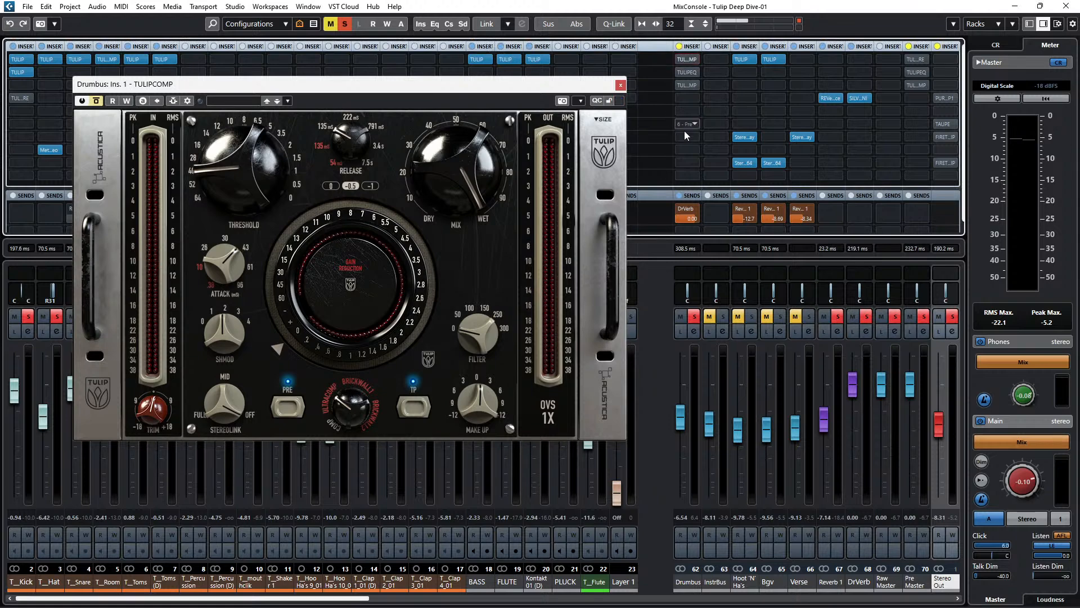
left_click(694, 125)
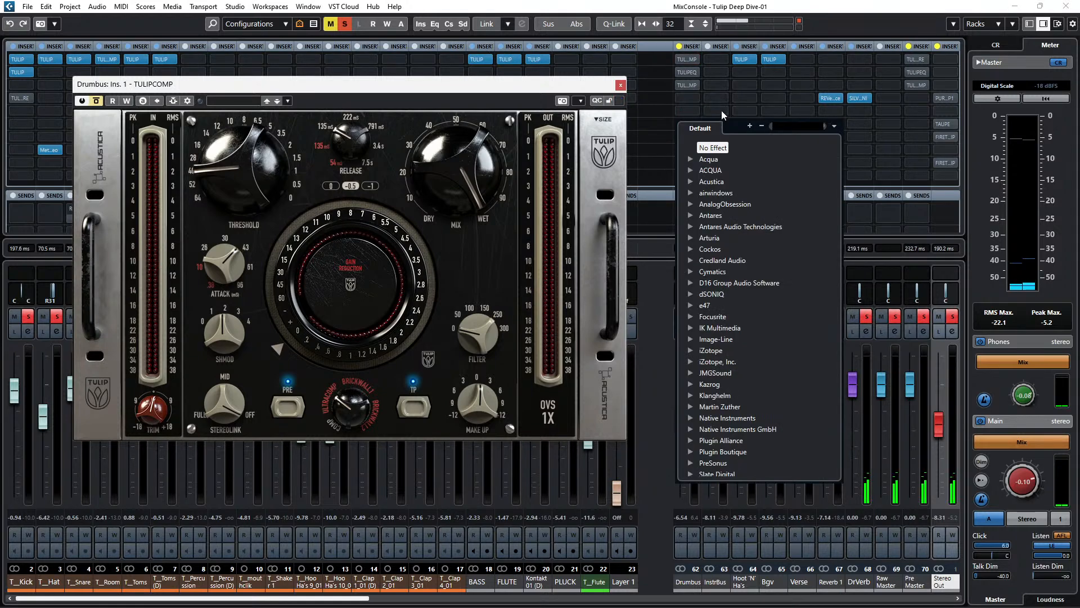
type("tulip")
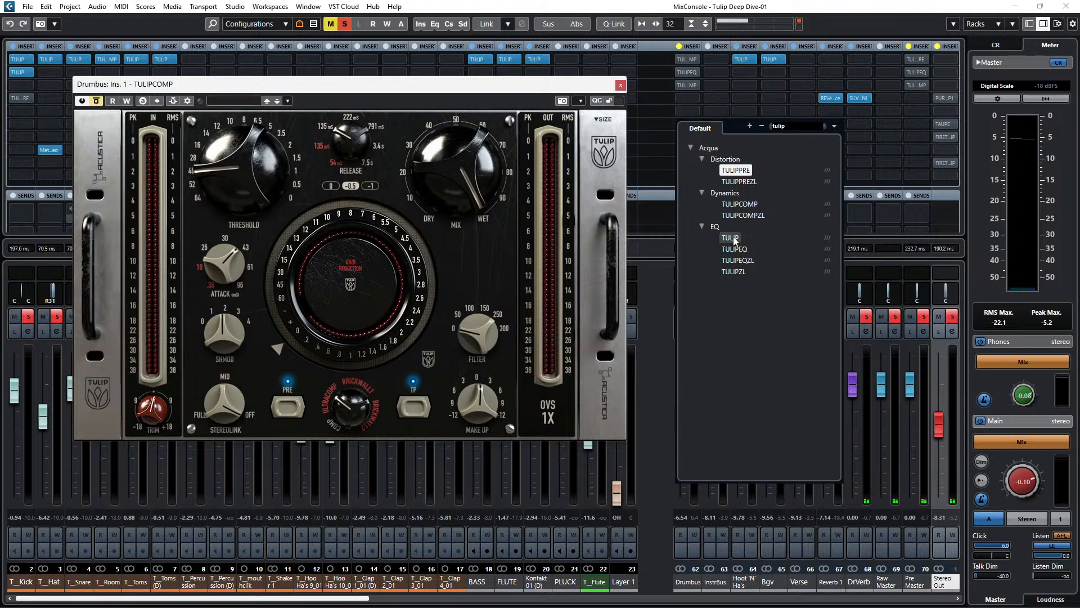
left_click(742, 209)
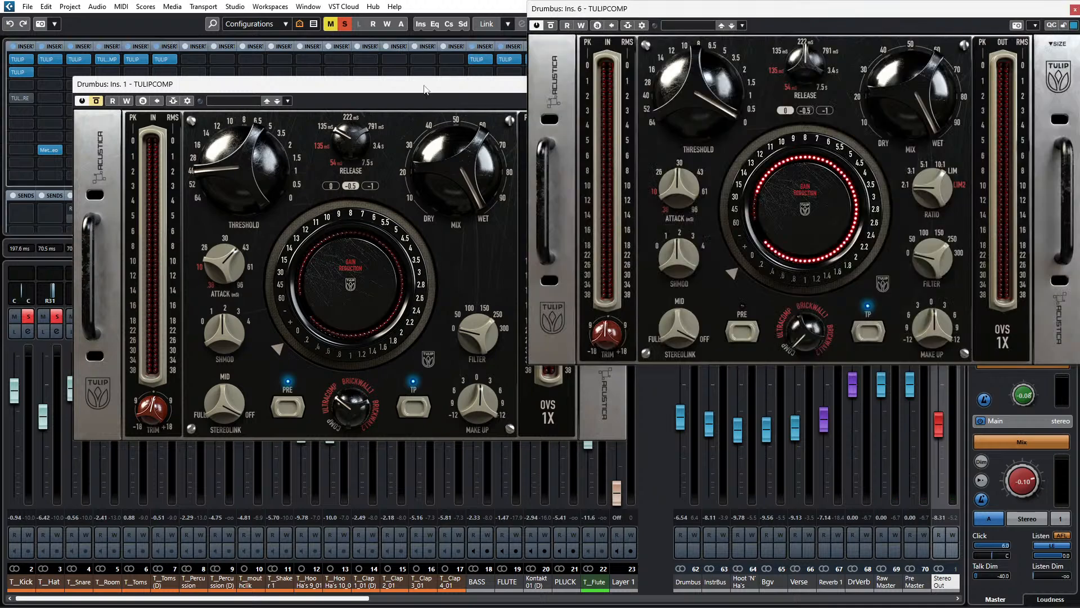
left_click(621, 86)
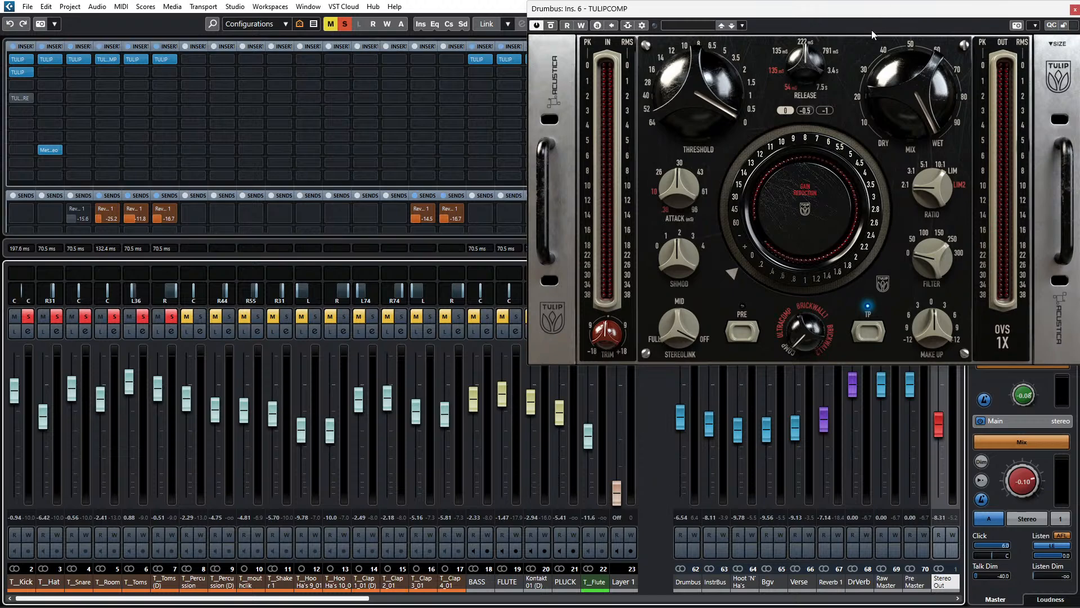
left_click_drag(865, 18, 388, 24)
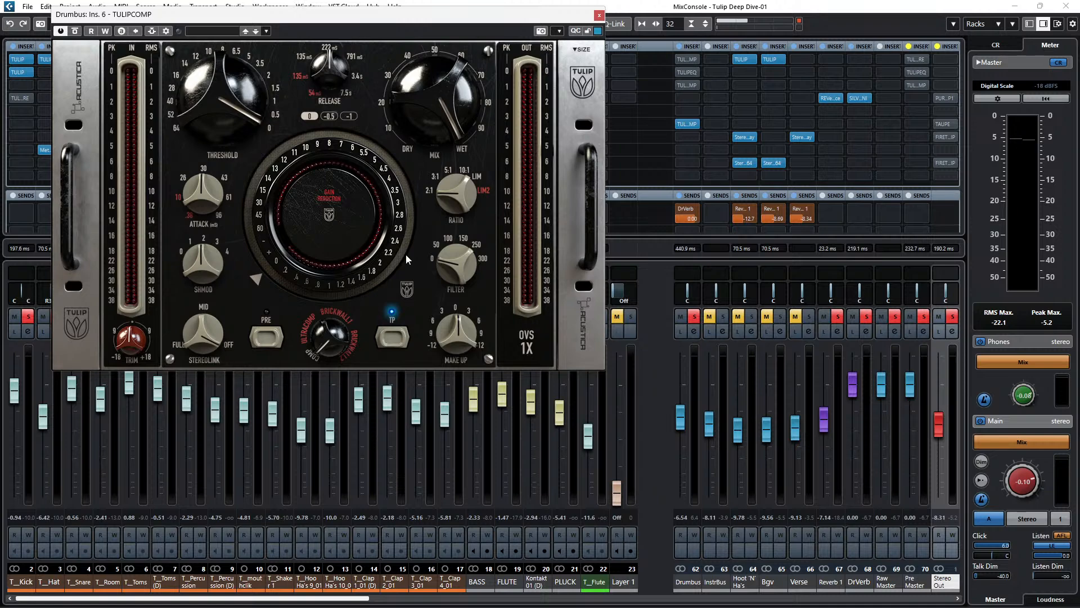
Switch the new TULIPCOMP to its first brickwall mode and play the drums, comparing it bypassed and active.
left_click_drag(333, 313, 342, 289)
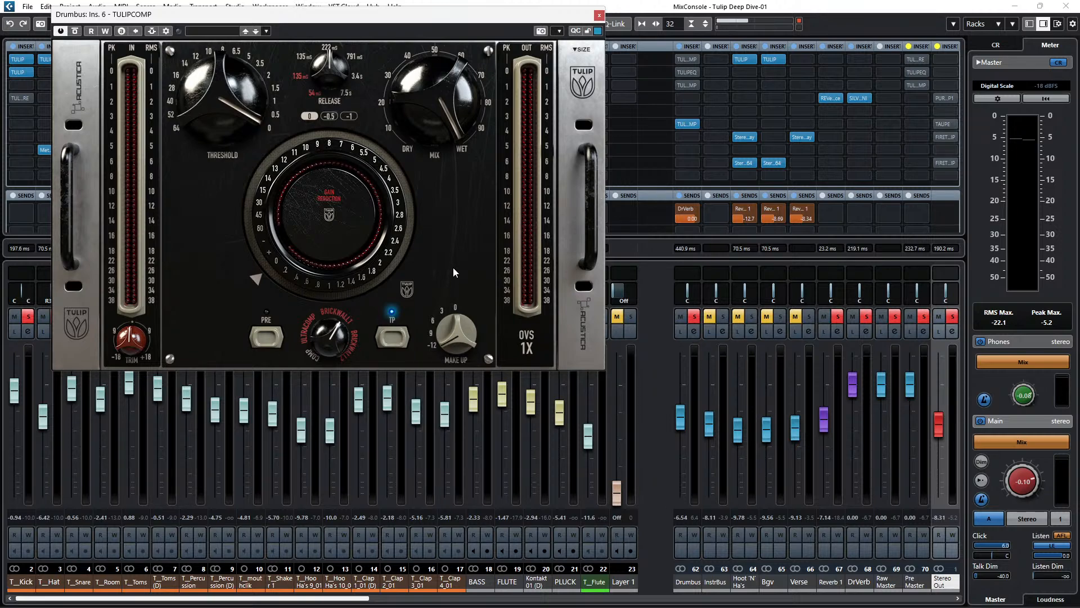
key("space")
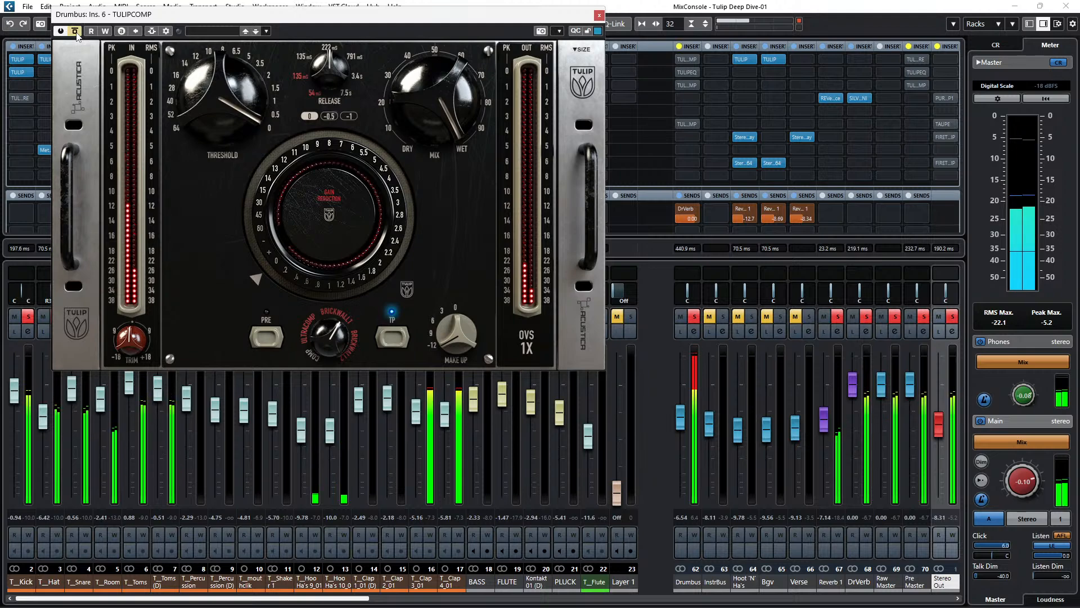
left_click(77, 33)
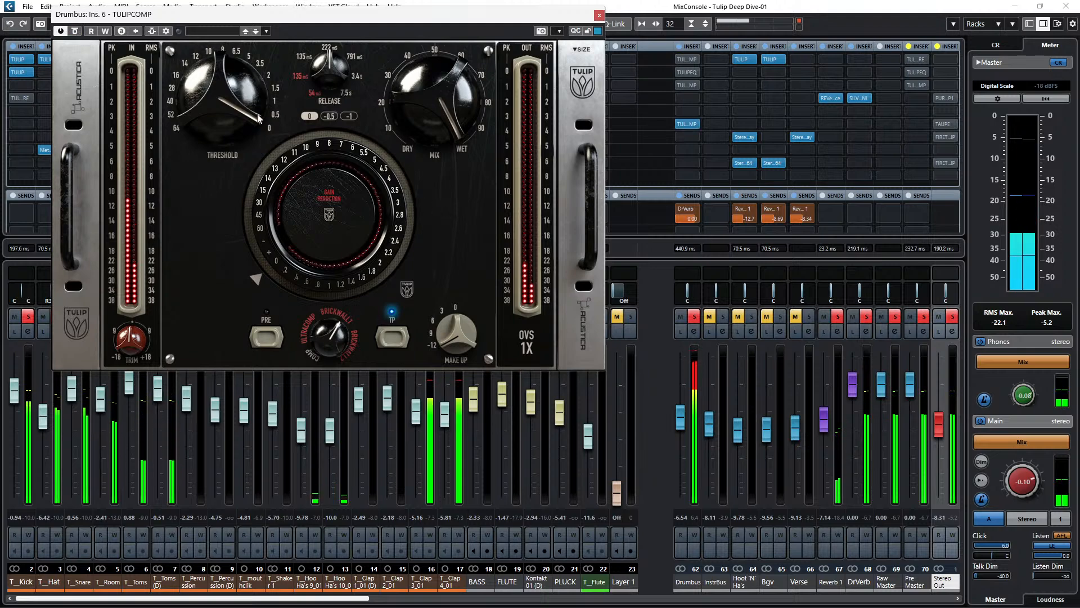
Disable TP and enable PRE in the slot 6 TULIPCOMP, and lower its threshold to about 14.
left_click(392, 338)
left_click_drag(219, 89, 208, 130)
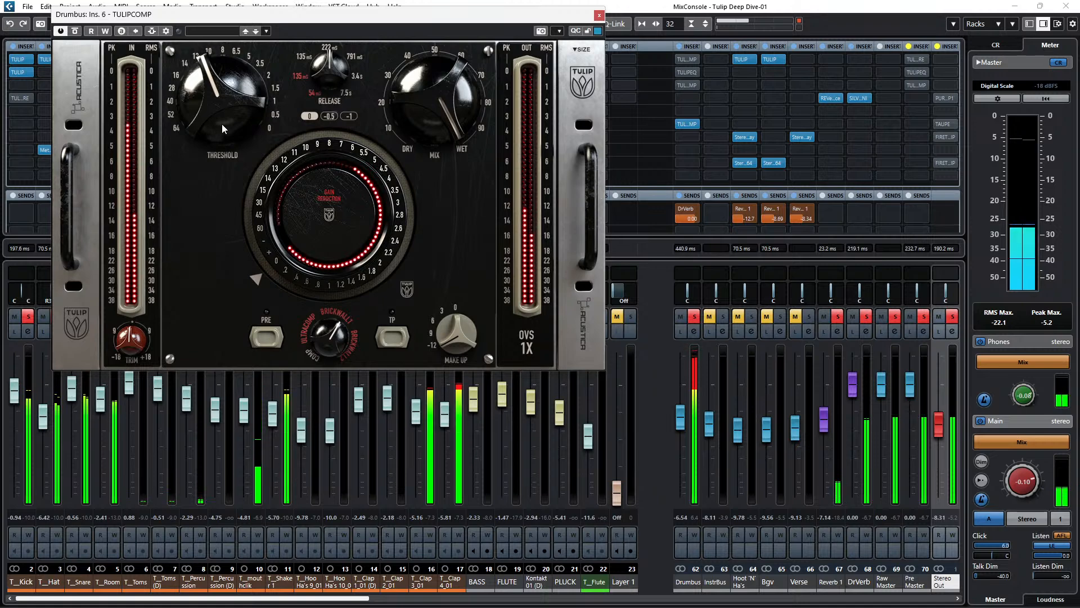
left_click(266, 343)
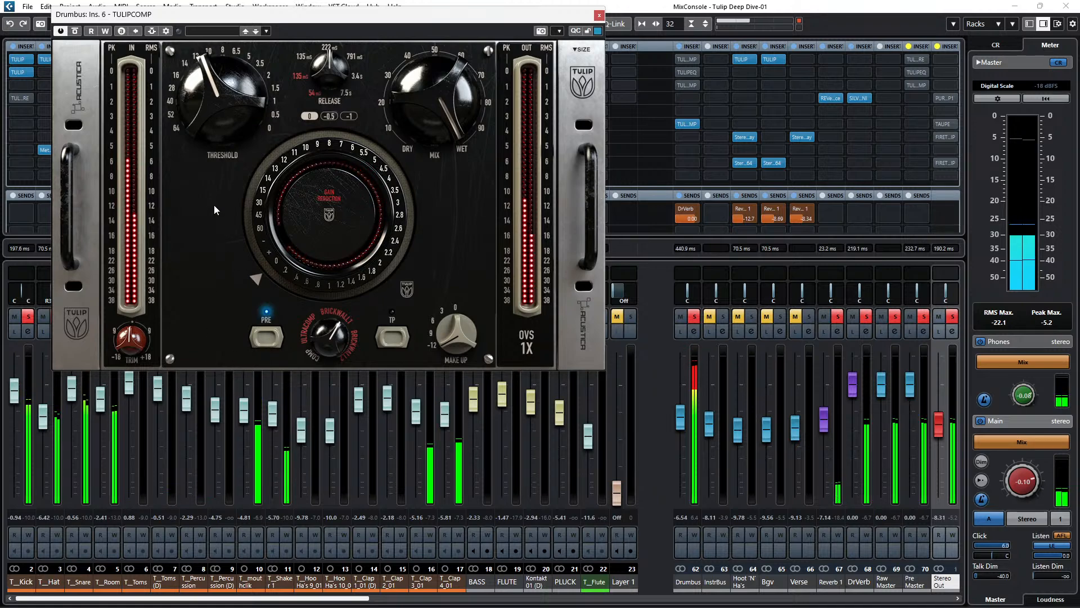
left_click_drag(229, 101, 225, 103)
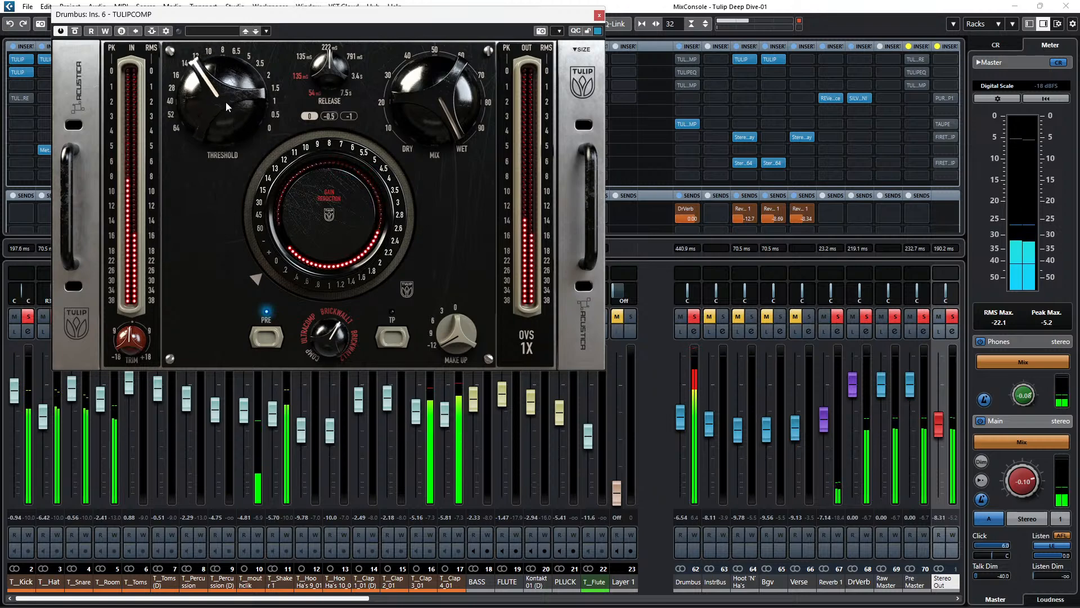
Compare the slot 6 TULIPCOMP bypassed and active, and try a deeper threshold before easing it back.
left_click(75, 32)
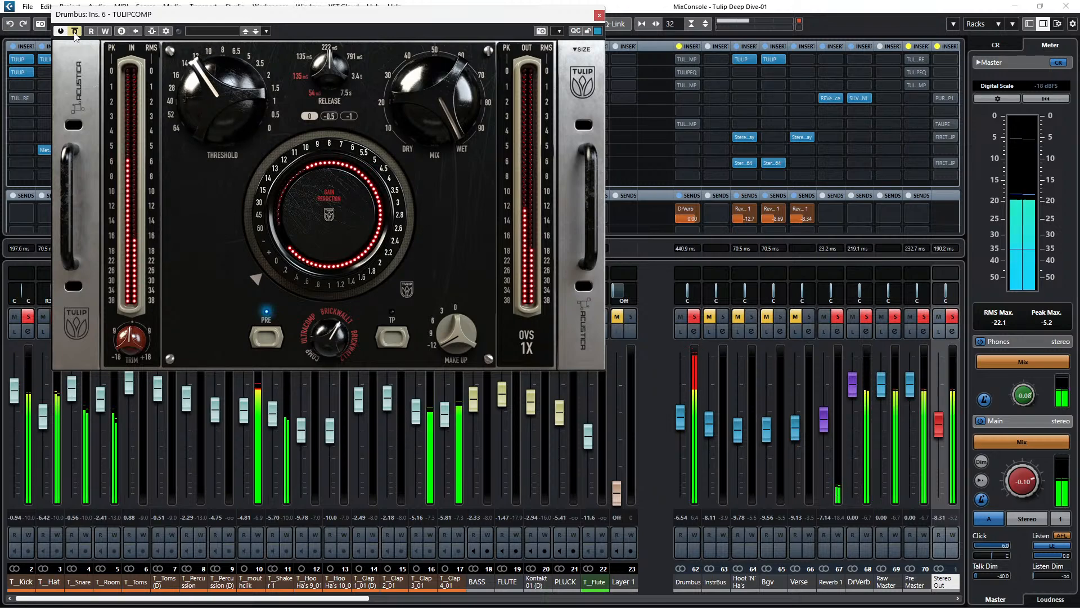
left_click_drag(234, 104, 209, 92)
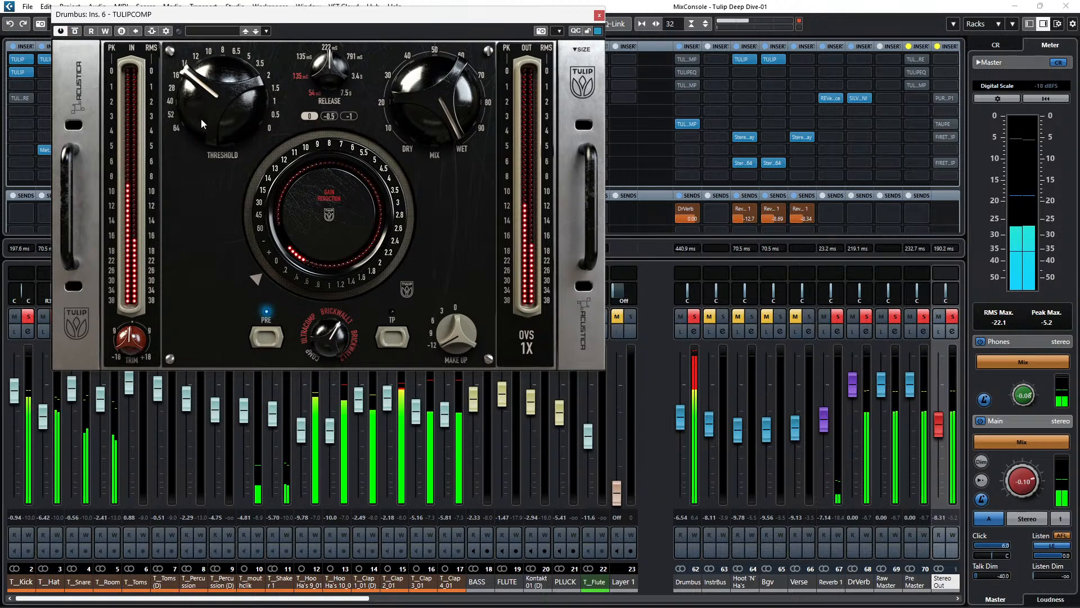
left_click_drag(202, 117, 195, 72)
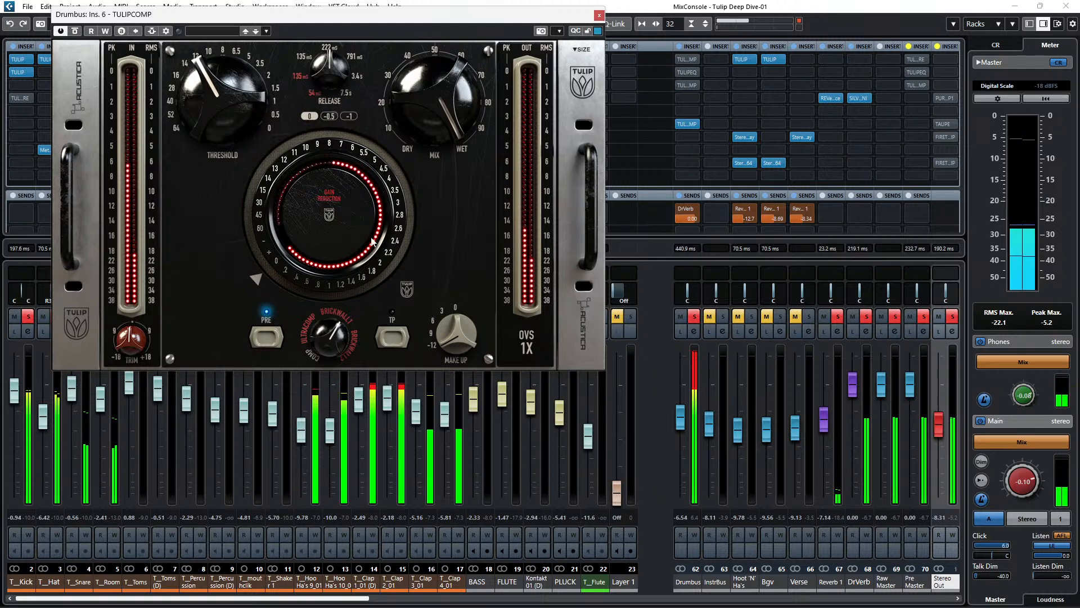
Set the mixer's global meter position to Post-Panner.
right_click(693, 370)
mouse_move(813, 576)
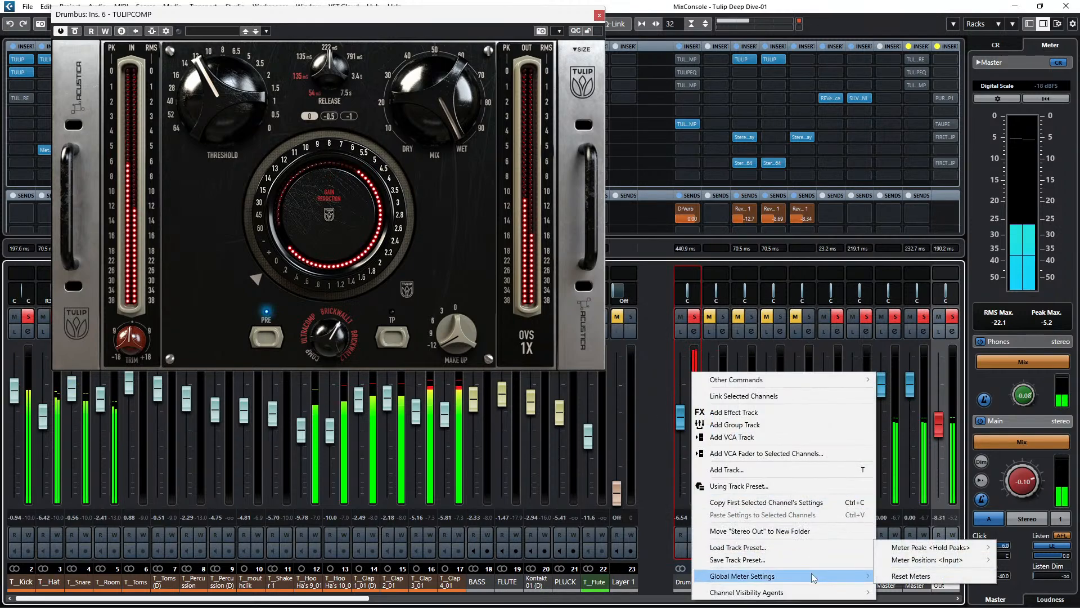
mouse_move(941, 562)
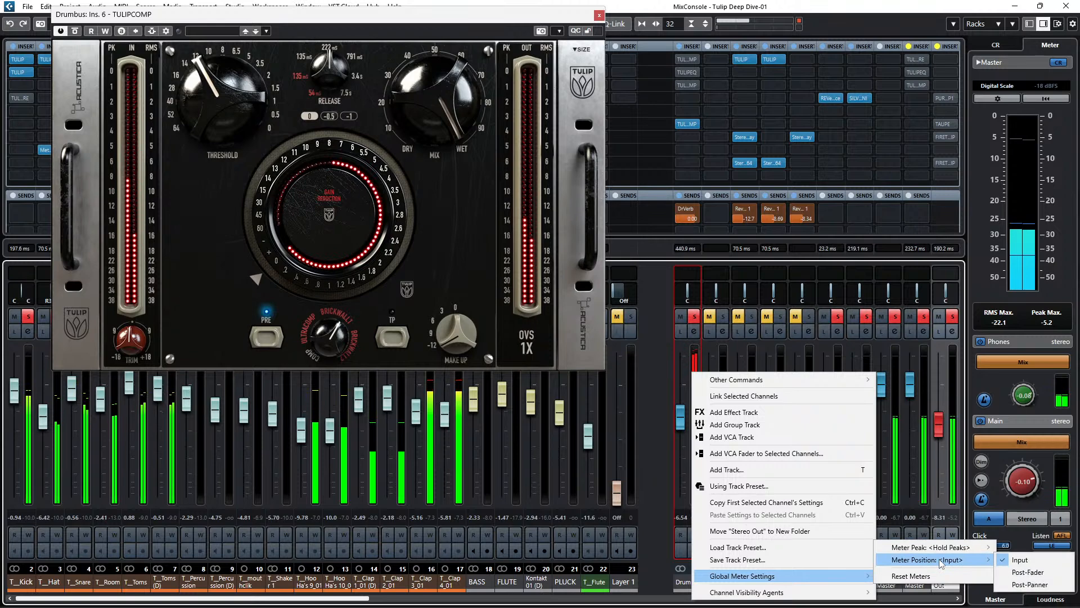
left_click(1040, 585)
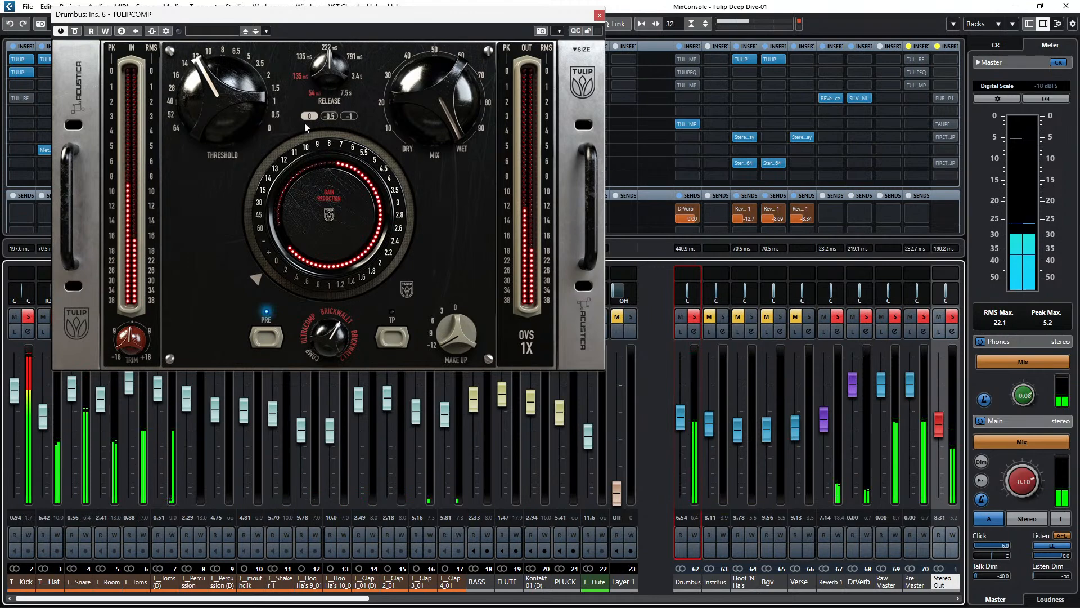
Raise the TULIPCOMP's threshold to about 12 and audition the -0.5 and -1 options under Release, returning to 0.
left_click_drag(217, 103, 230, 147)
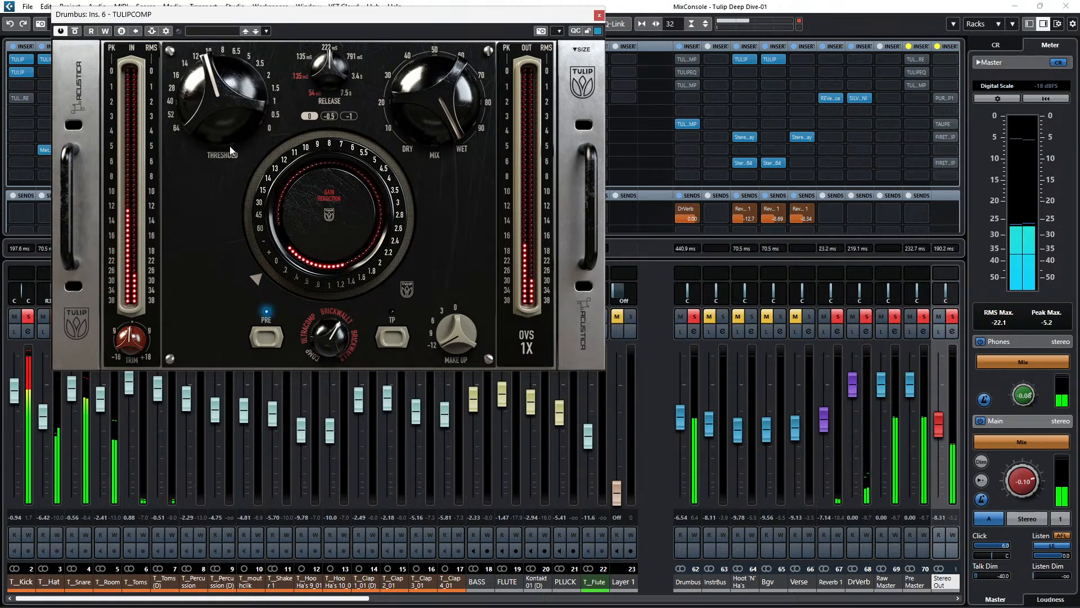
left_click(329, 116)
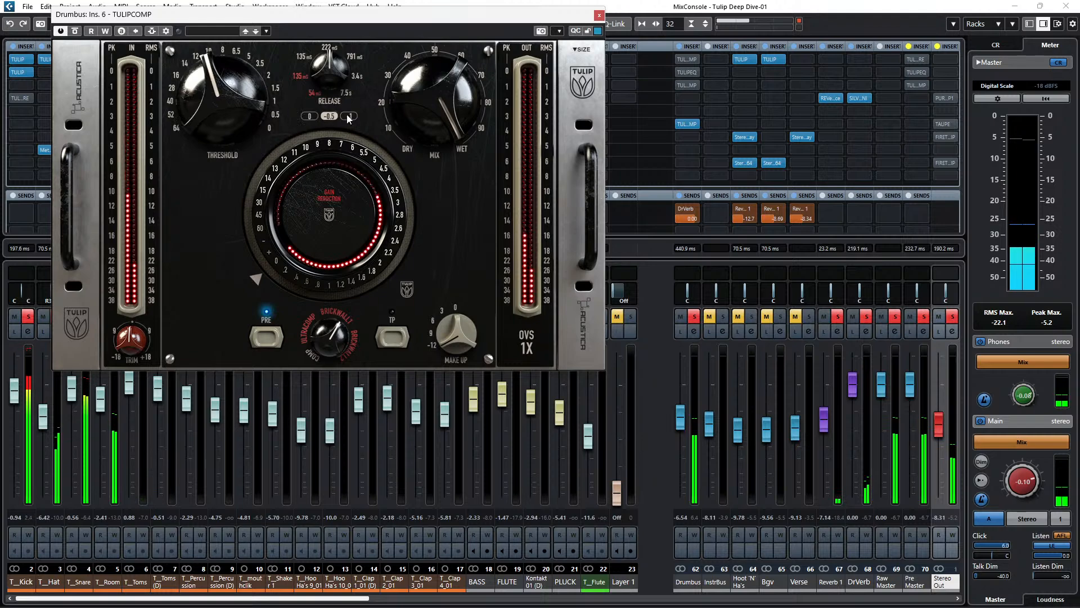
left_click(348, 117)
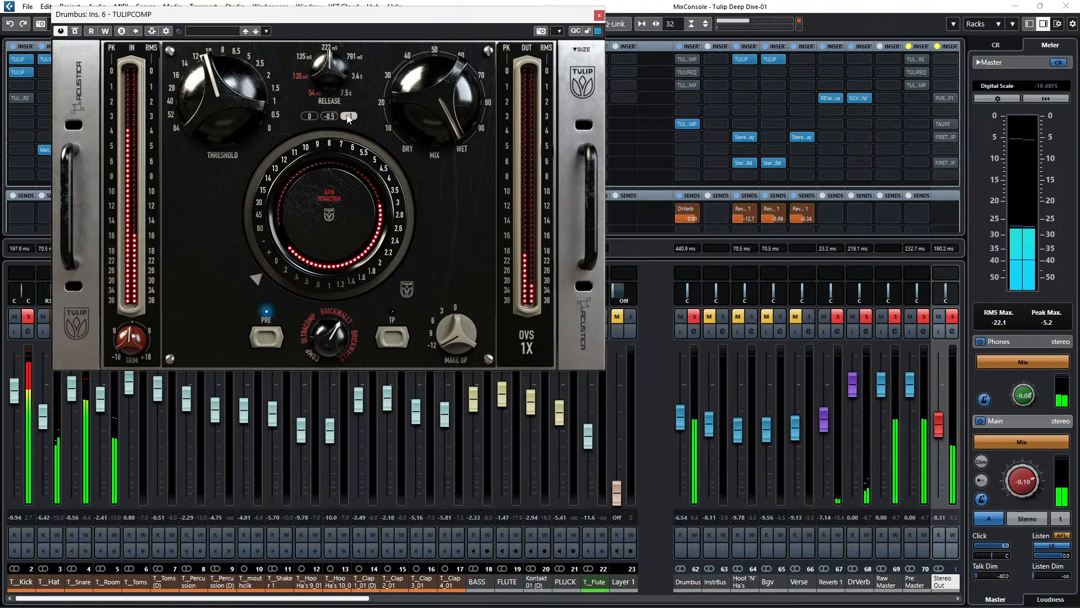
left_click(309, 117)
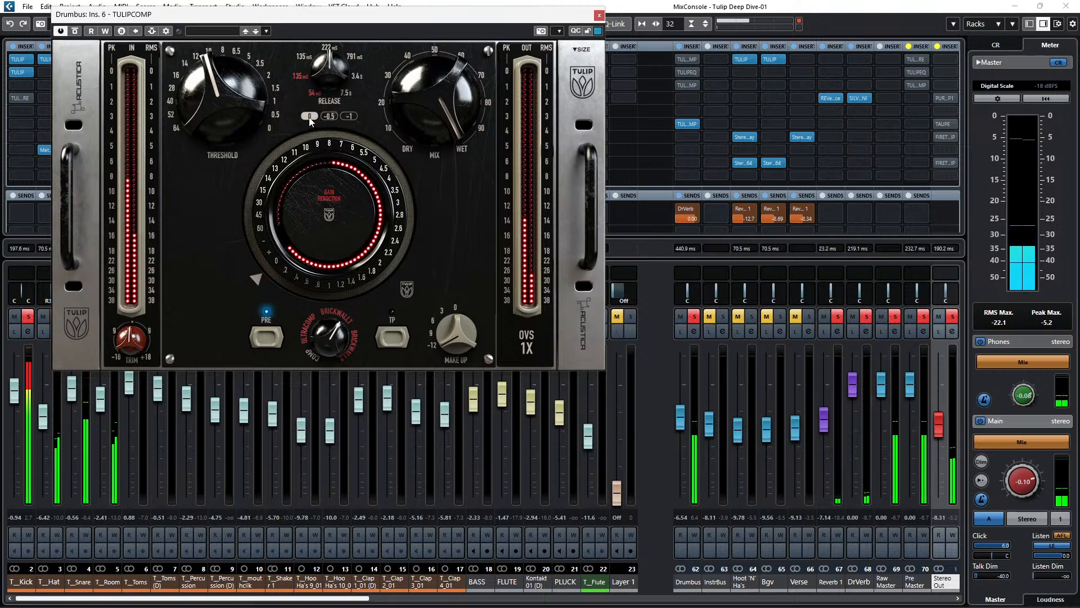
Enable TP and compare the -0.5 and -1 options, resetting Drumbus' peak reading for each, and leave -1 and TP active.
left_click(392, 338)
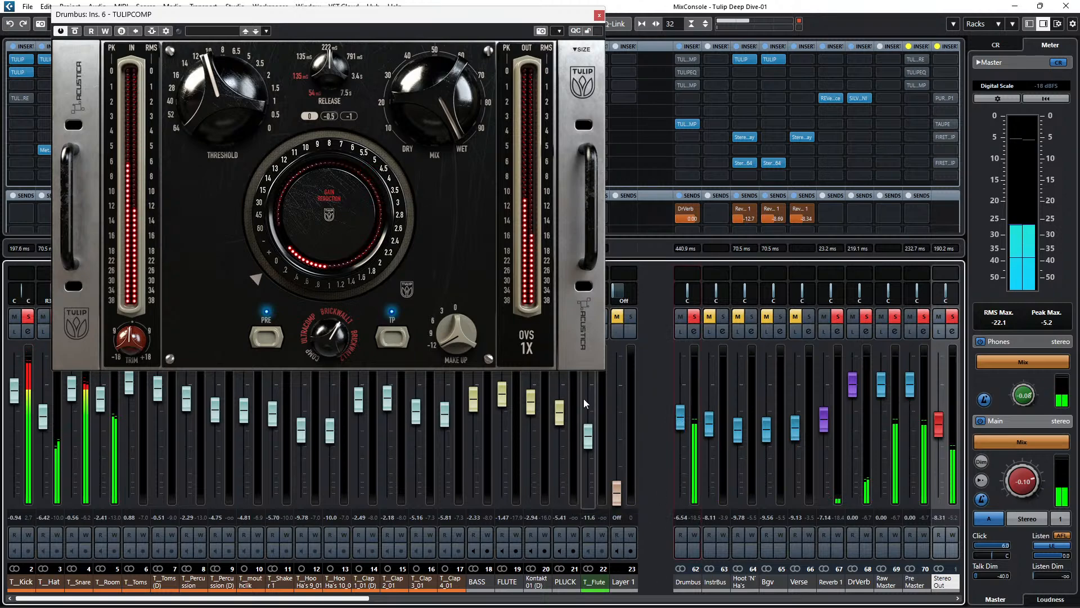
left_click(332, 117)
left_click(697, 518)
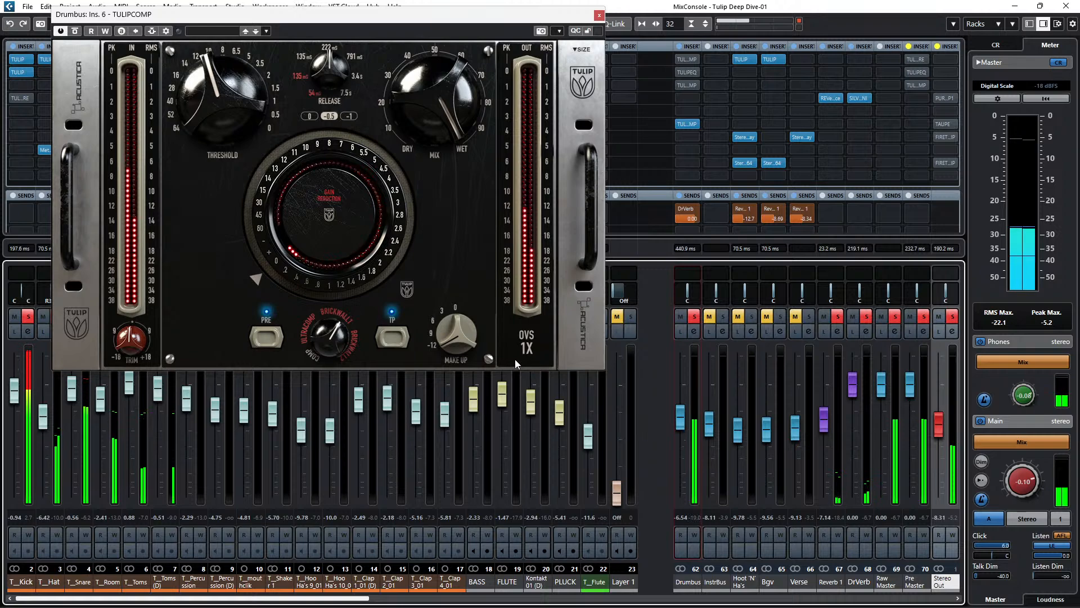
left_click(351, 116)
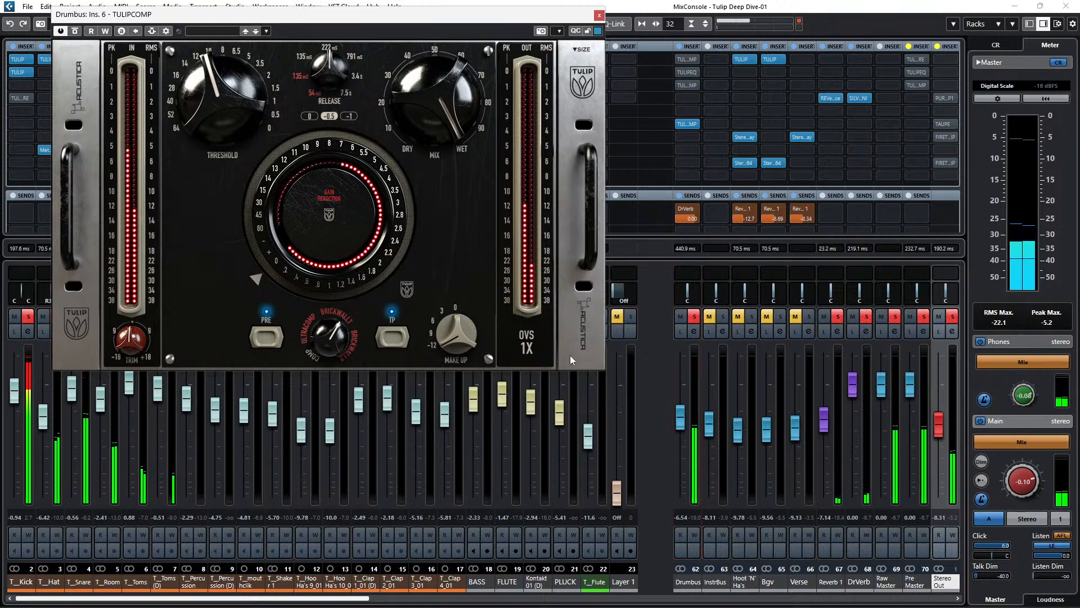
left_click(694, 517)
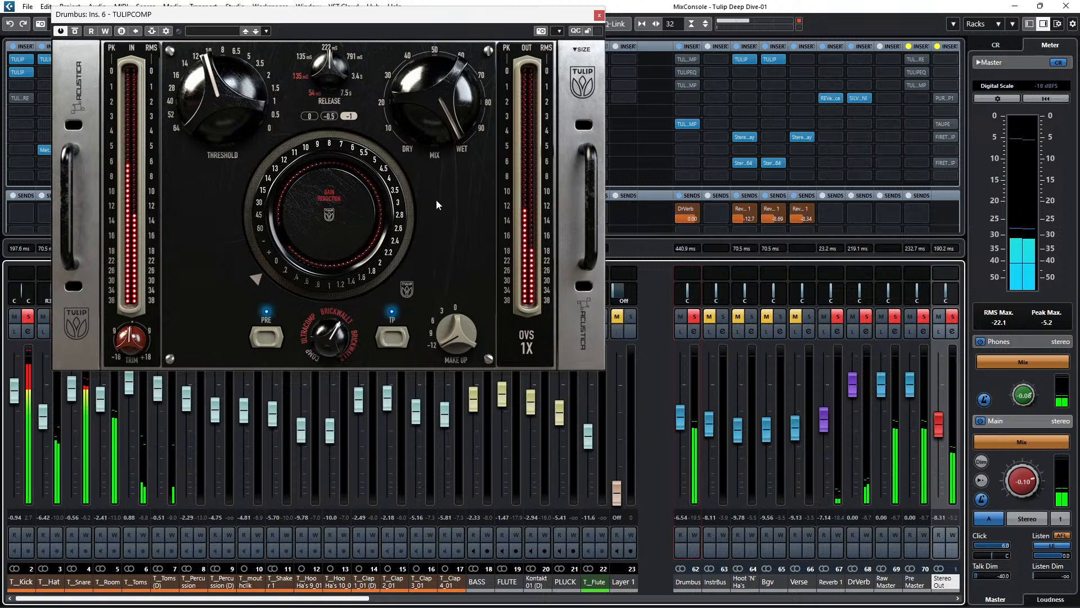
left_click(394, 343)
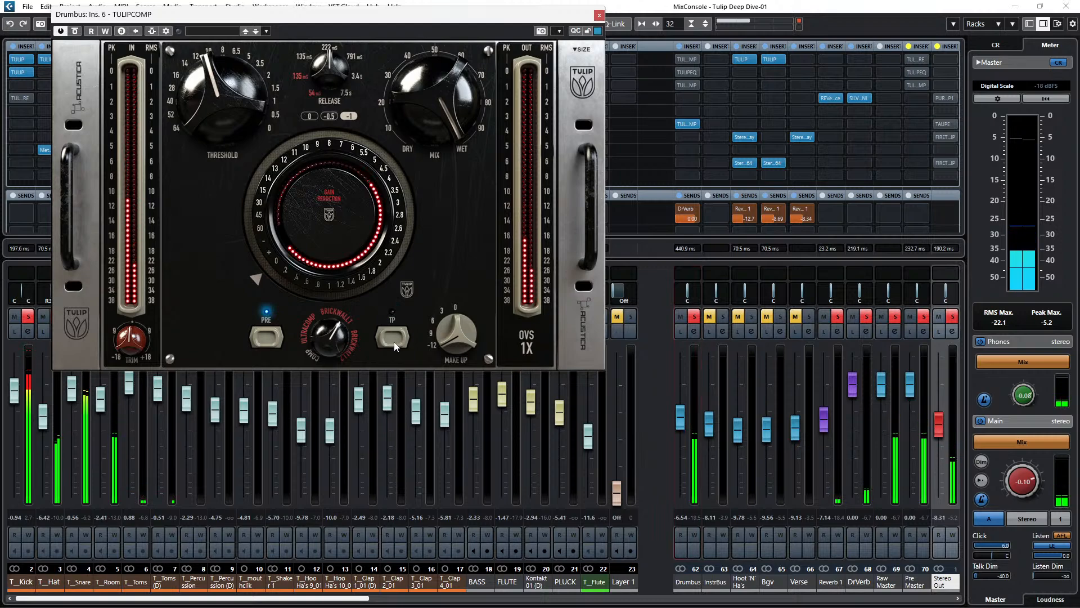
left_click(394, 343)
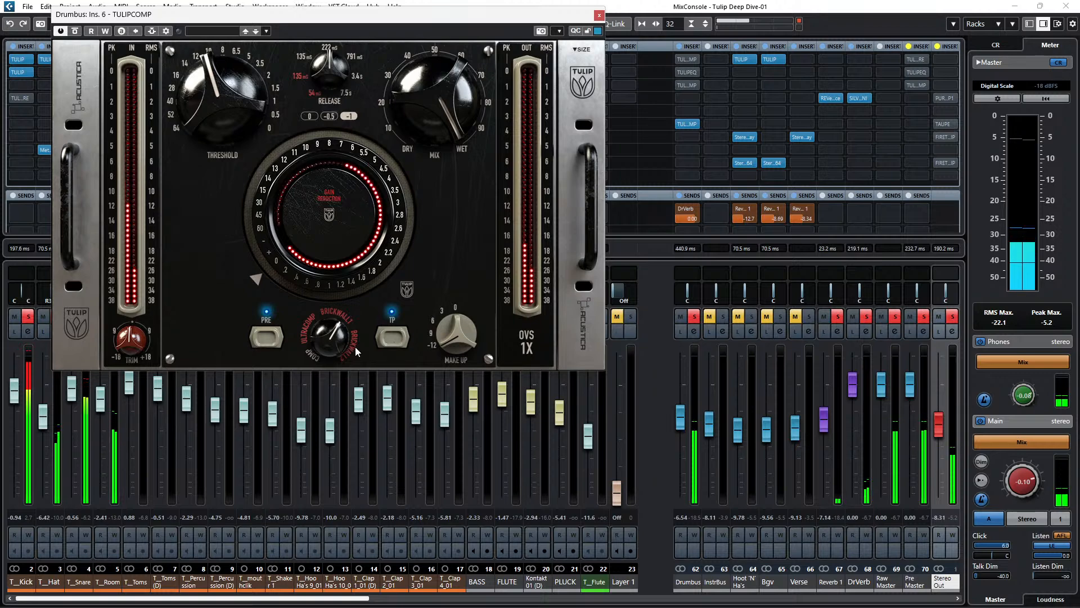
Switch to the brickwall mode that offers Attack and Shmod, lower the threshold, and turn Attack down to its shortest setting.
left_click(333, 343)
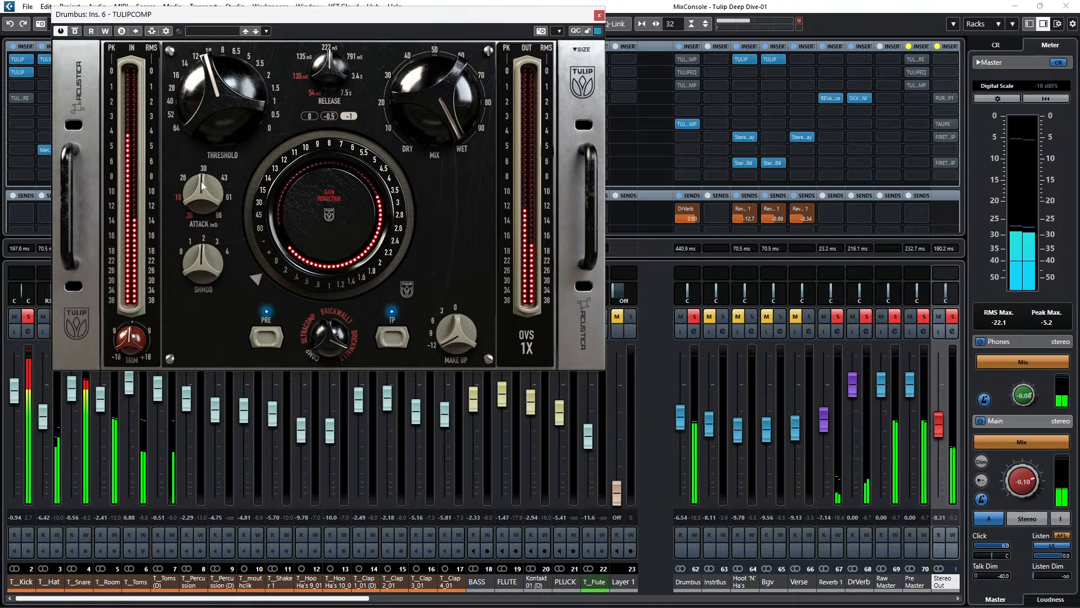
left_click_drag(201, 181, 194, 308)
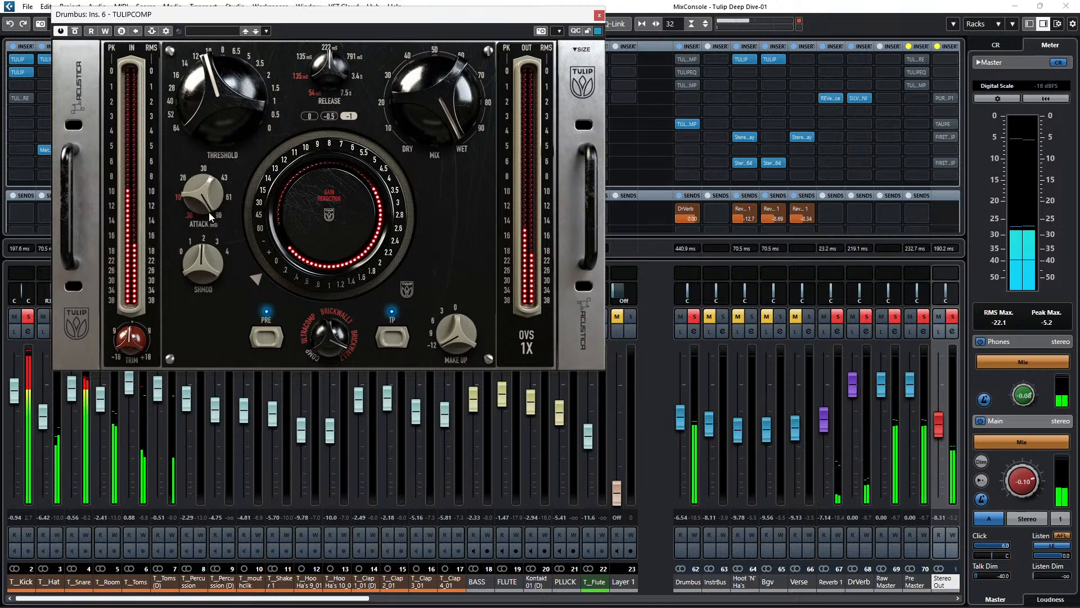
left_click_drag(209, 75, 198, 90)
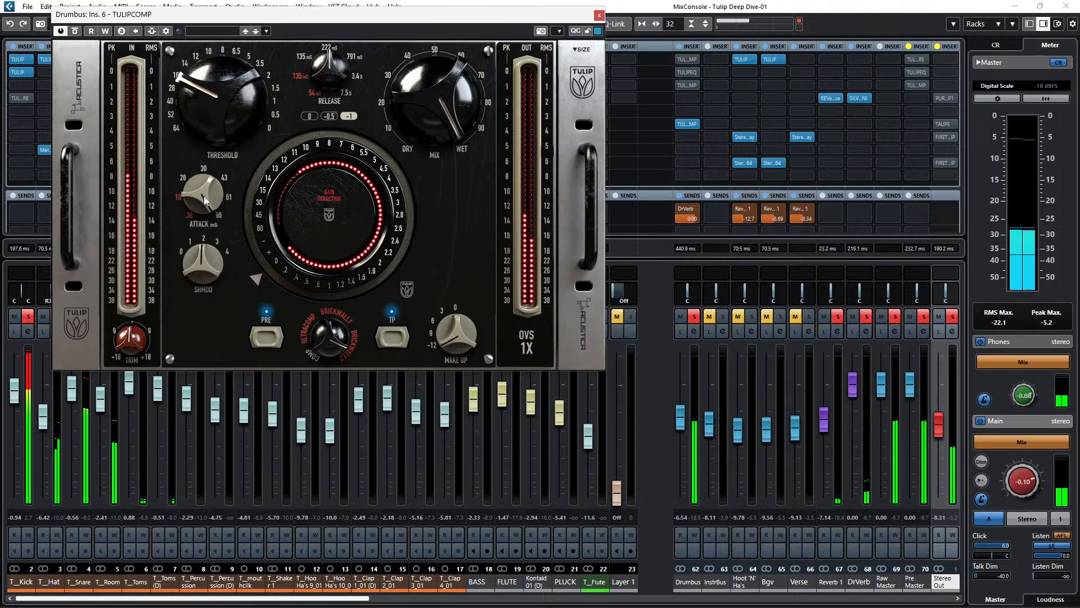
left_click_drag(204, 196, 195, 303)
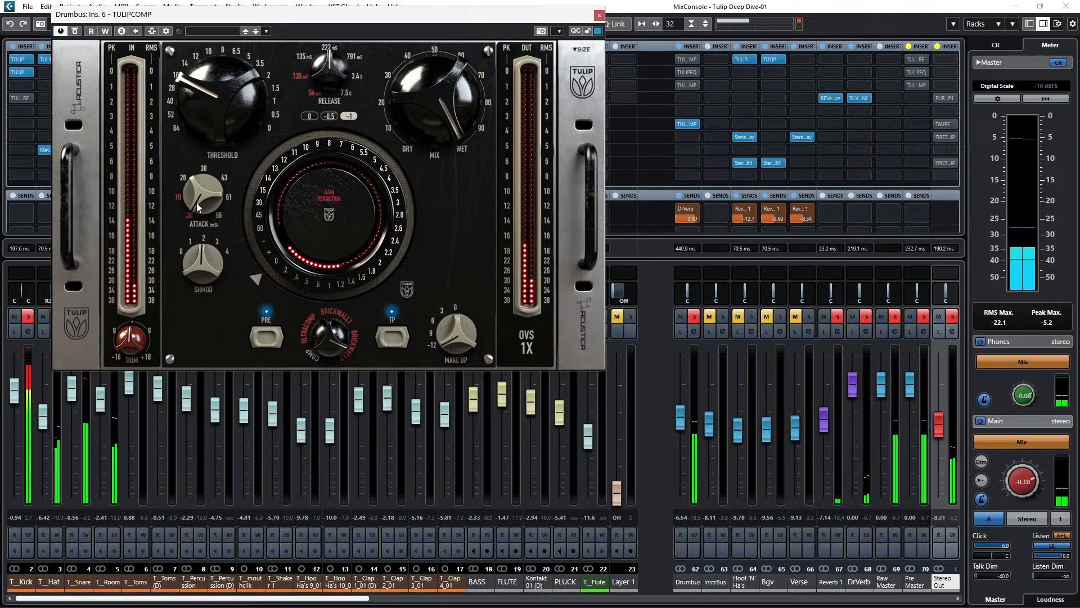
Audition the TULIPCOMP's Shmod control at low and high settings, finishing near 0.
left_click_drag(203, 262, 188, 319)
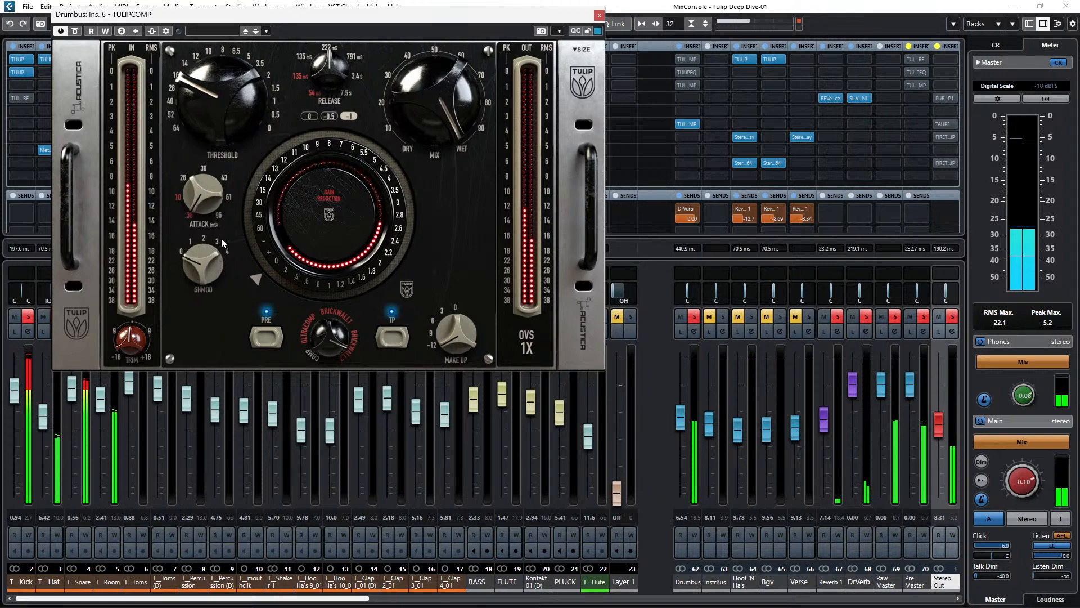
left_click_drag(208, 262, 217, 208)
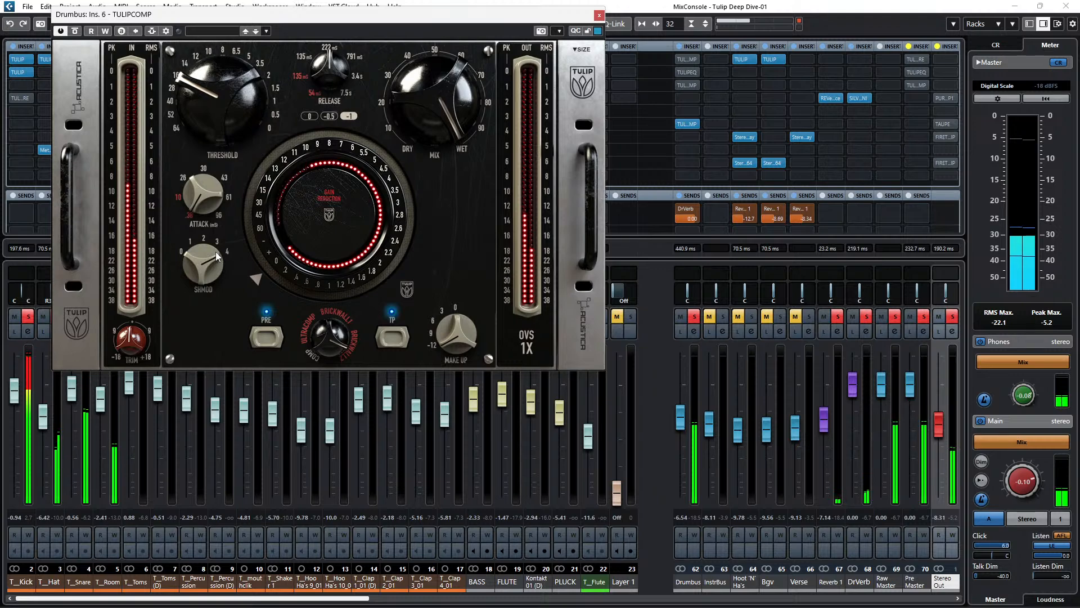
left_click_drag(215, 251, 164, 320)
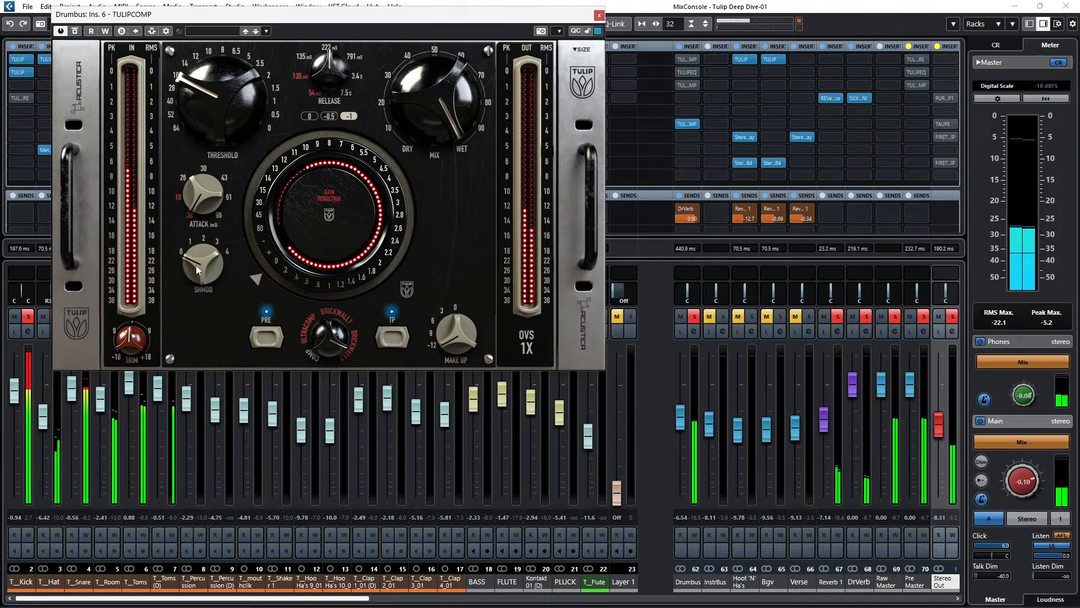
Raise the TULIPCOMP's Shmod to about 2.
left_click_drag(195, 265, 216, 229)
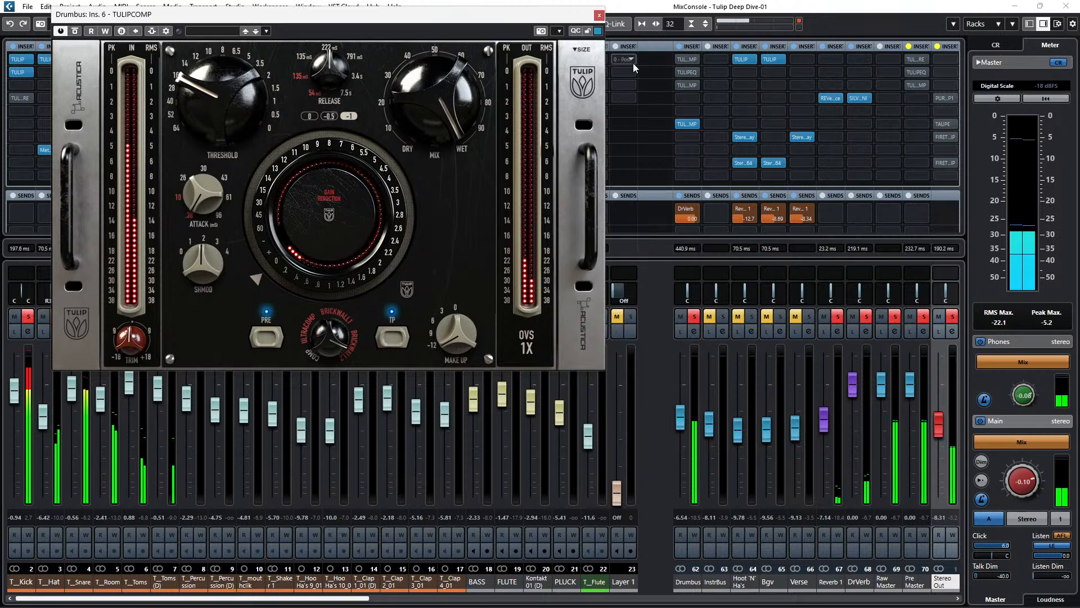
Reactivate Drumbus' first TULIPCOMP and remove the TULIPCOMP in insert slot 6, discarding its changes.
left_click(681, 124)
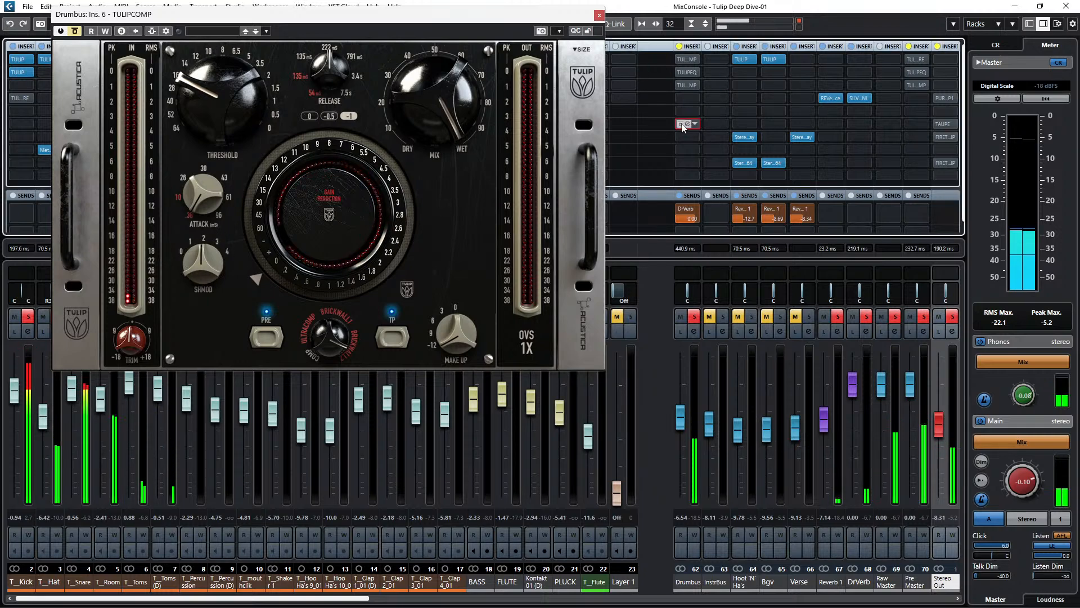
left_click(682, 58)
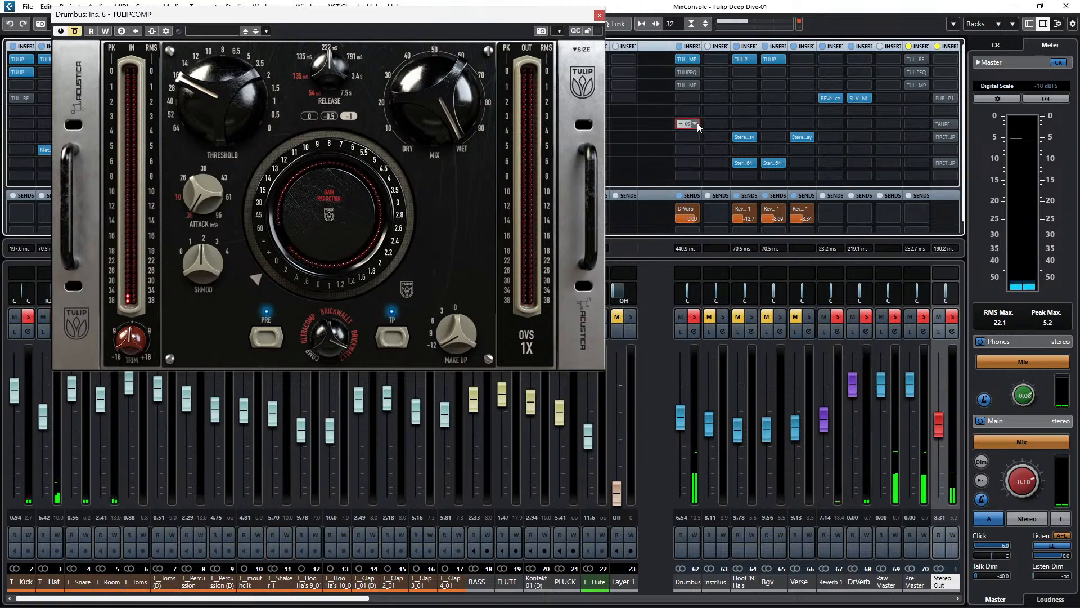
left_click(696, 123)
left_click(762, 126)
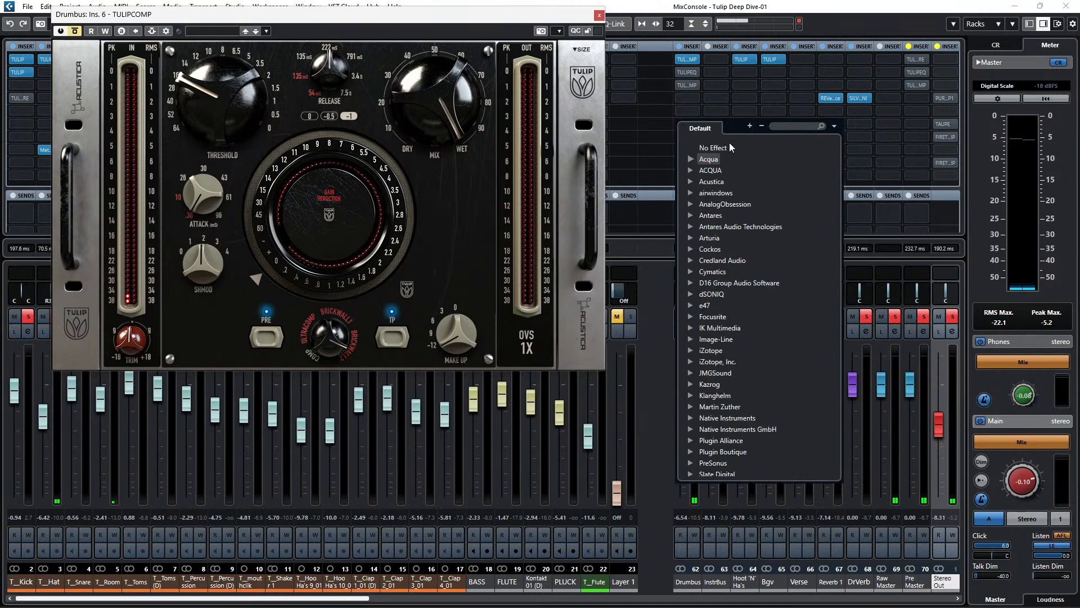
left_click(715, 148)
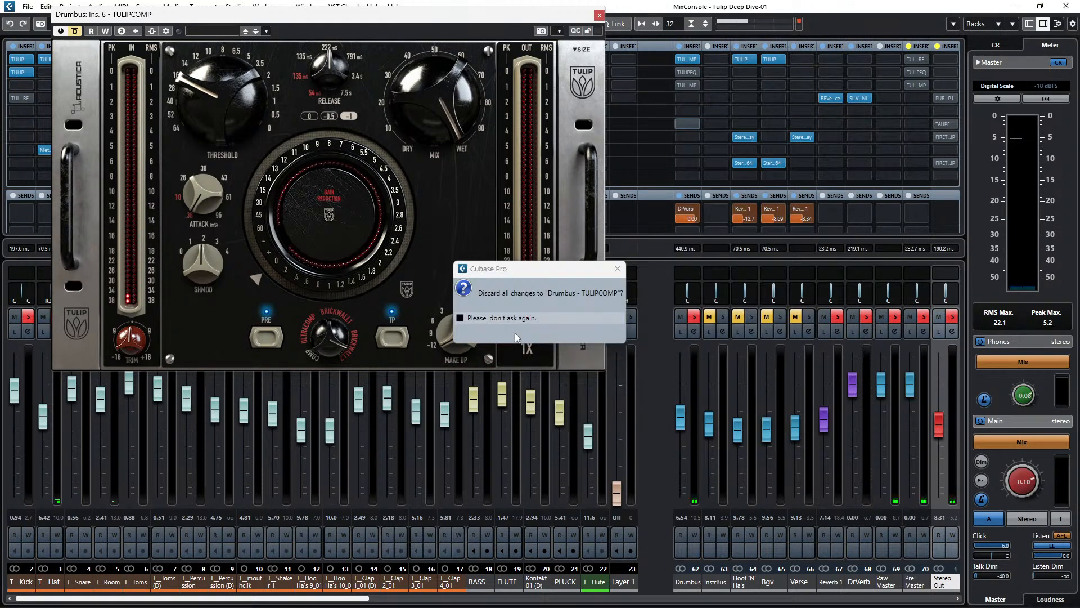
left_click(515, 334)
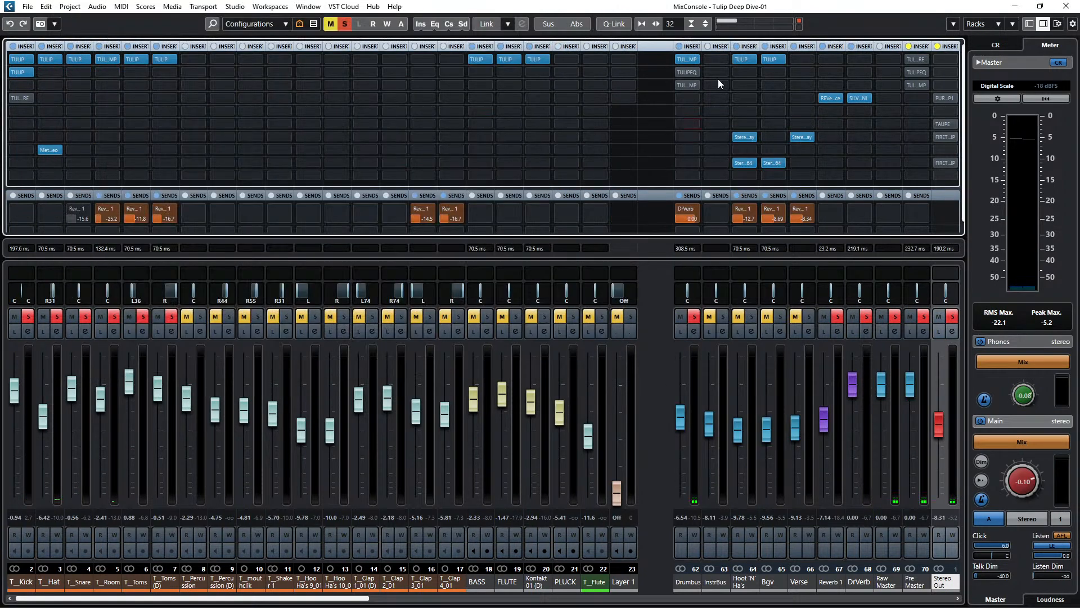
Listen to the TULIPCOMP in Drumbus' first insert during playback, checking it against bypass, and close its window.
left_click(685, 60)
key("space")
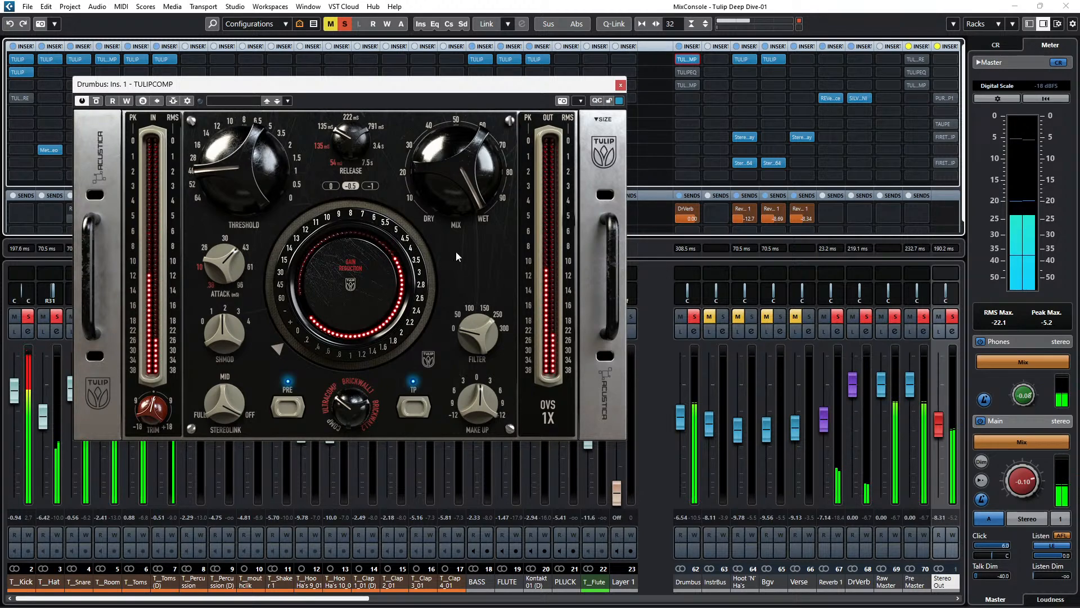
left_click(97, 105)
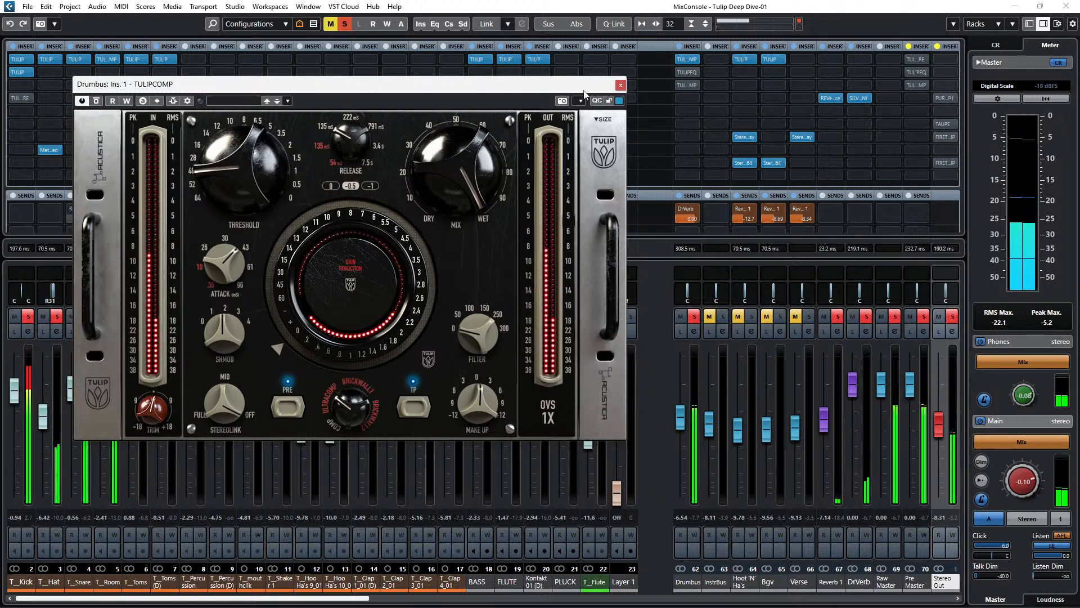
left_click(621, 85)
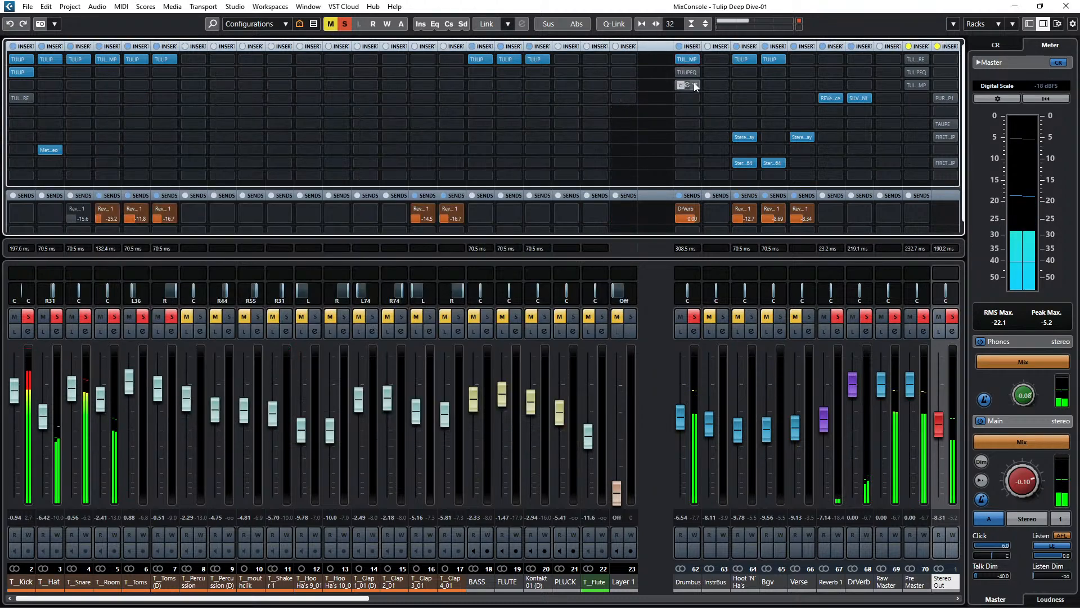
Activate the TULIPEQ in Drumbus' second insert, compare its LMF band off and on, and close it with LMF on.
left_click(688, 73)
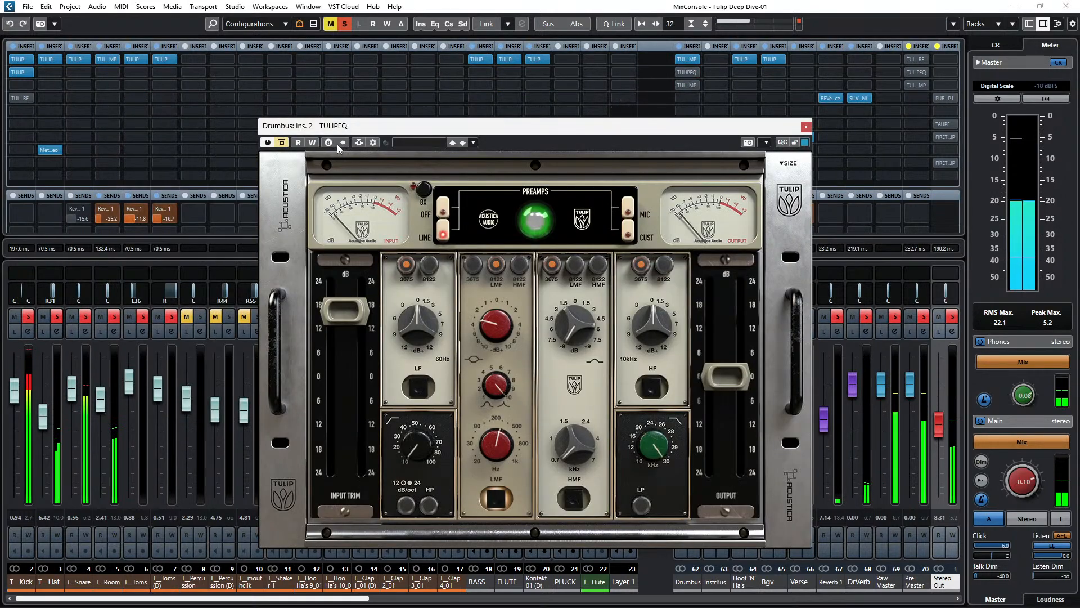
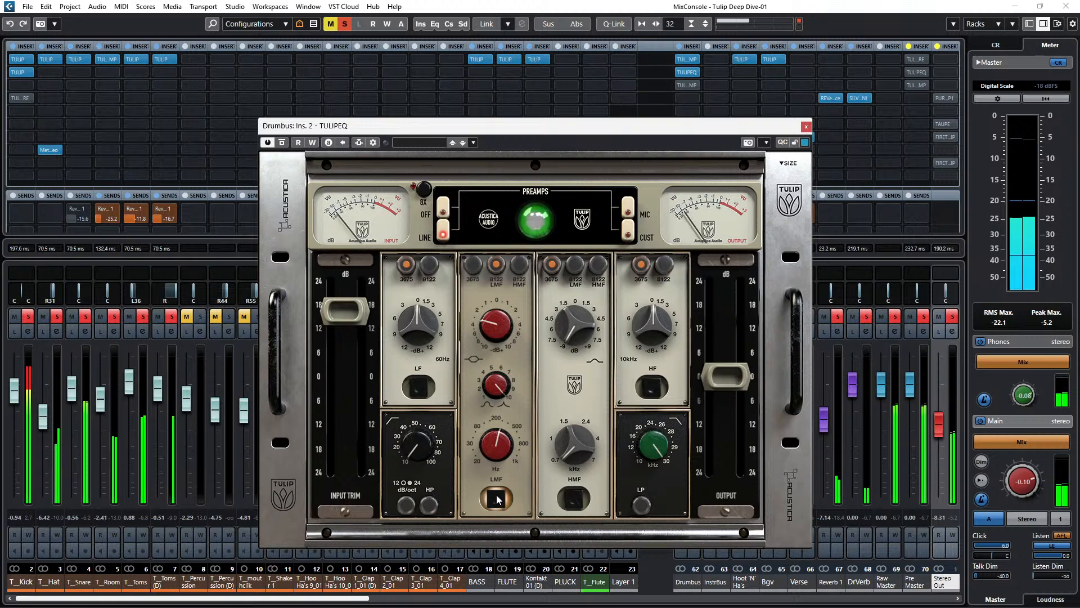
left_click(497, 500)
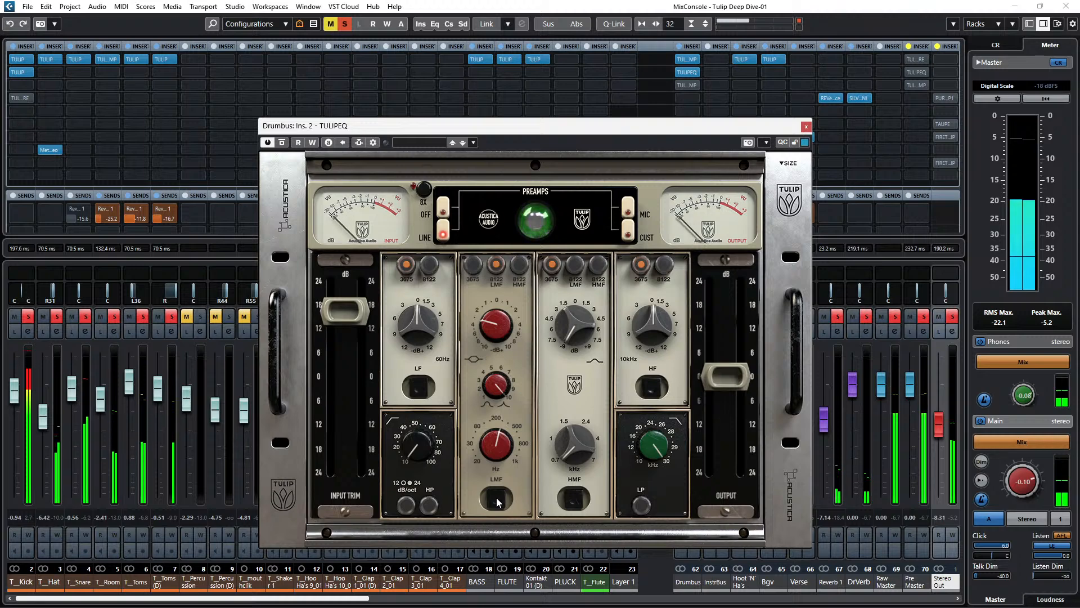
left_click(495, 491)
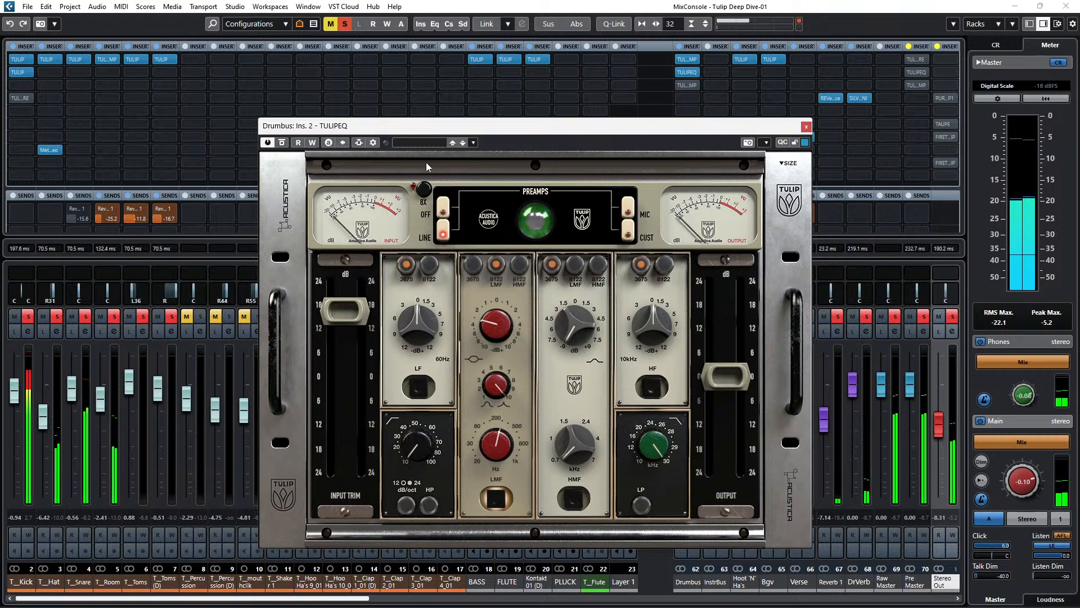
left_click(806, 127)
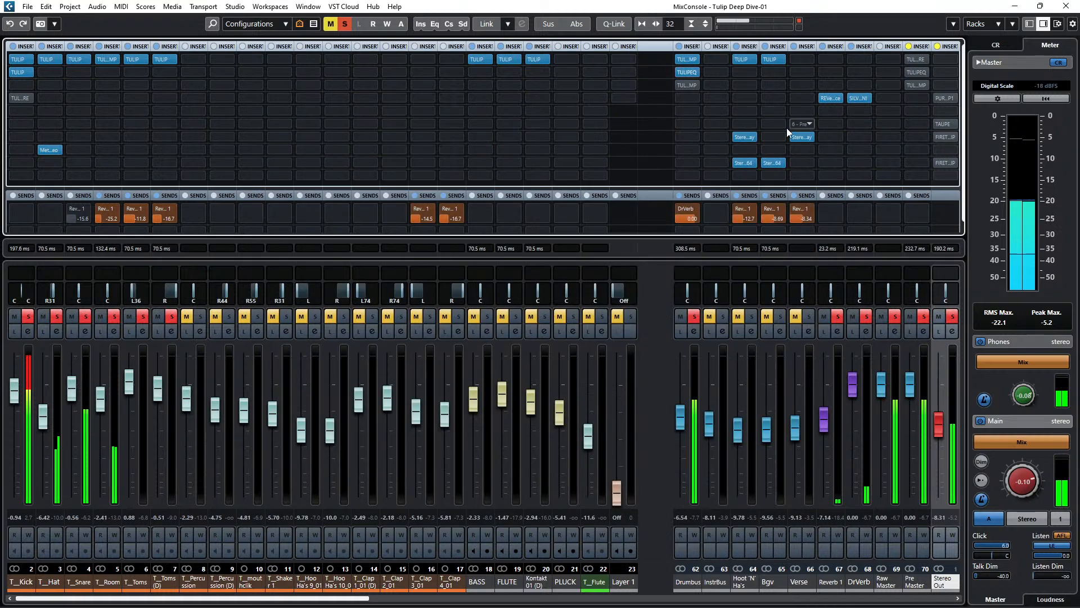
Activate the TULIPCOMP in Drumbus' third insert and compare the whole insert chain bypassed and active, leaving it active.
left_click(687, 86)
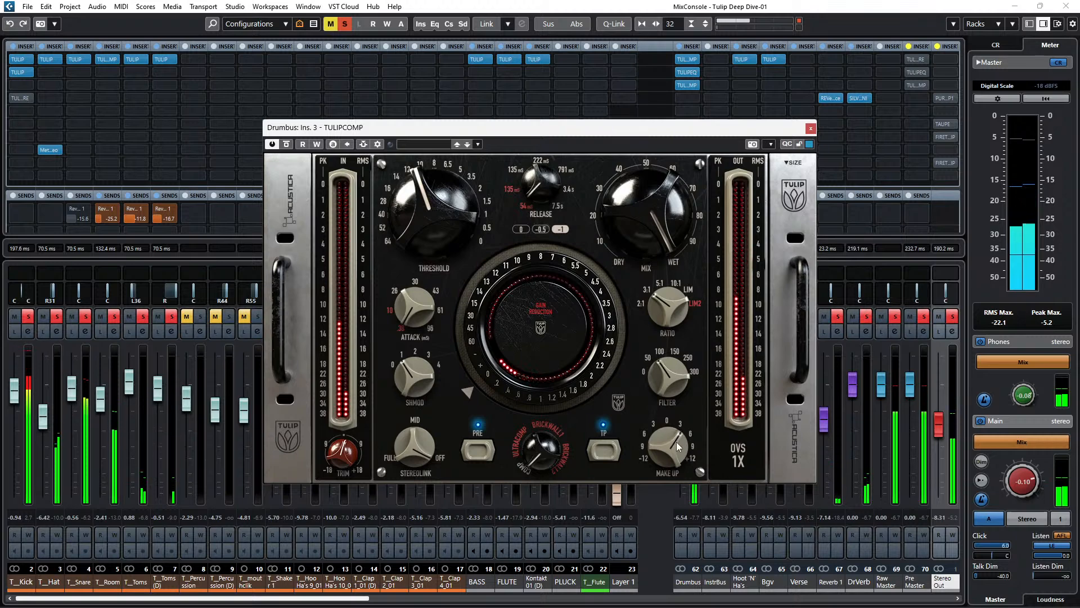
left_click(679, 46)
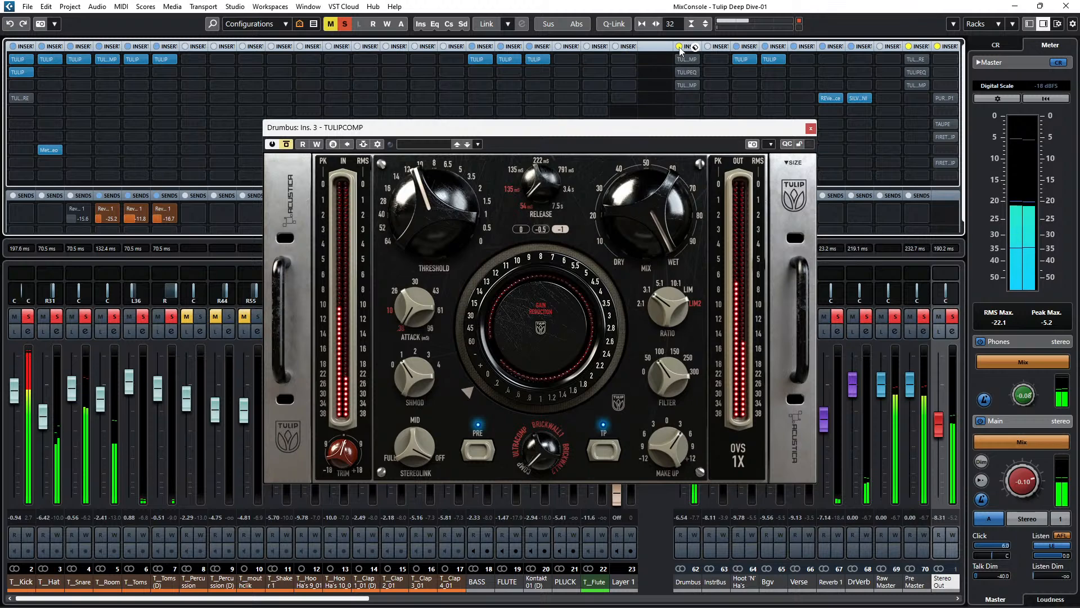
left_click(680, 46)
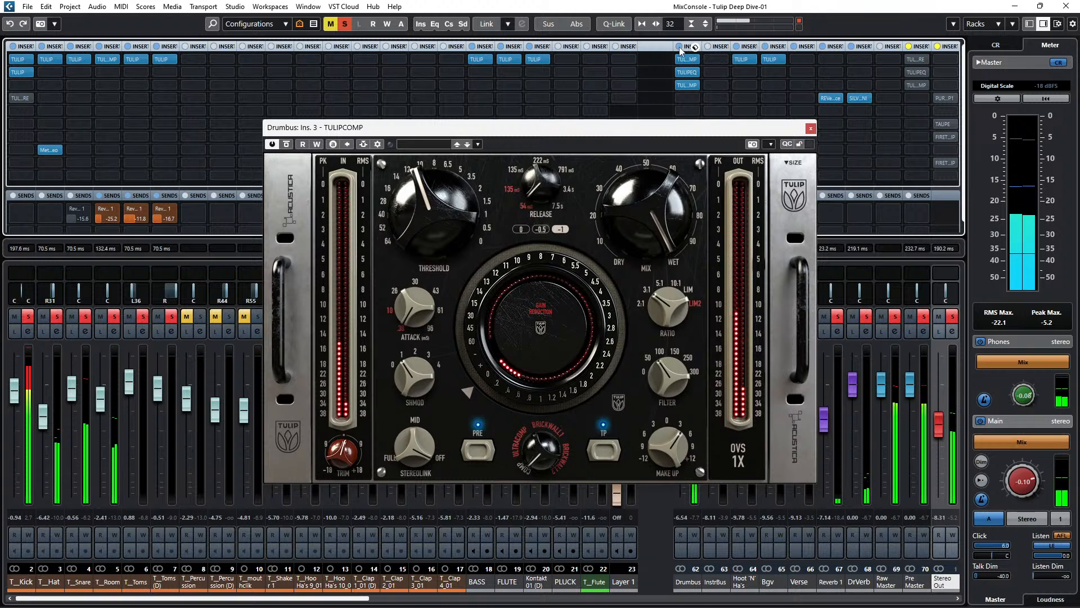
left_click(680, 46)
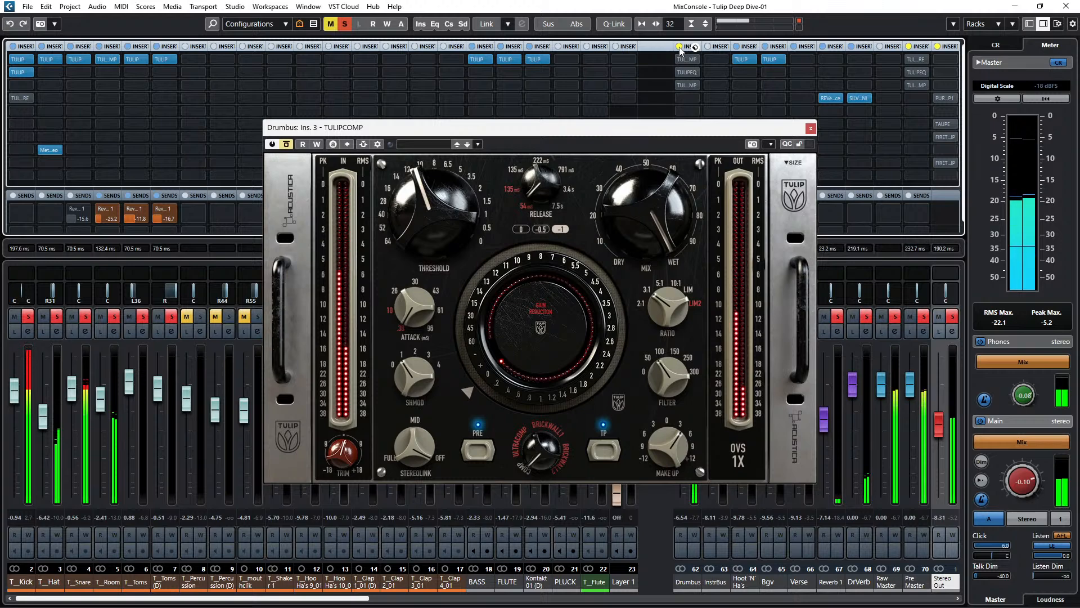
left_click(680, 46)
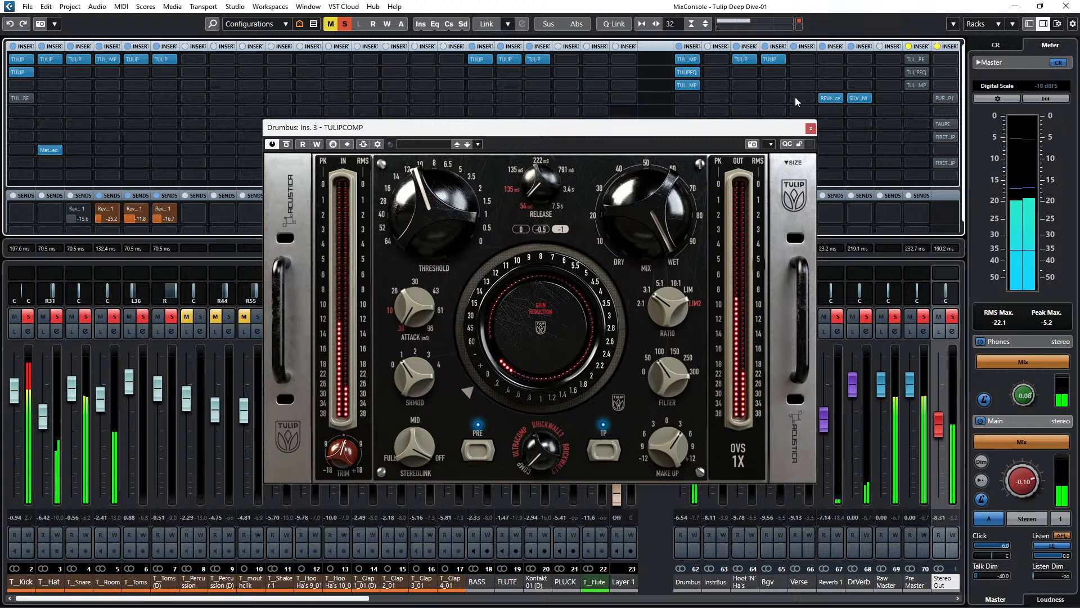
left_click(810, 129)
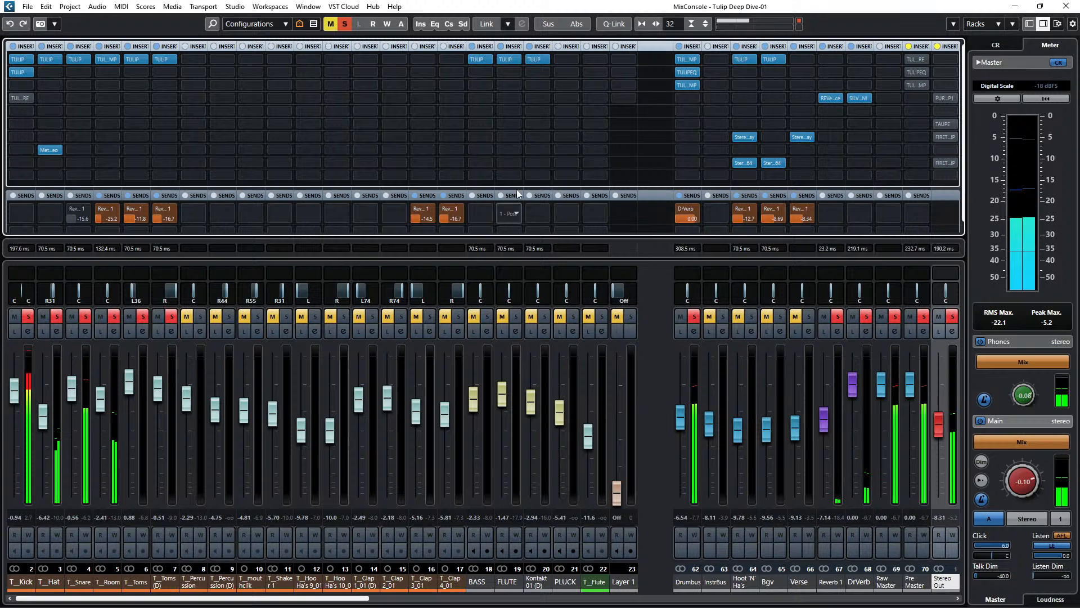
Open the BASS channel's TULIP out of the way and solo the remaining drum channels from T_Percussion through T_Clap 4_01.
left_click(479, 59)
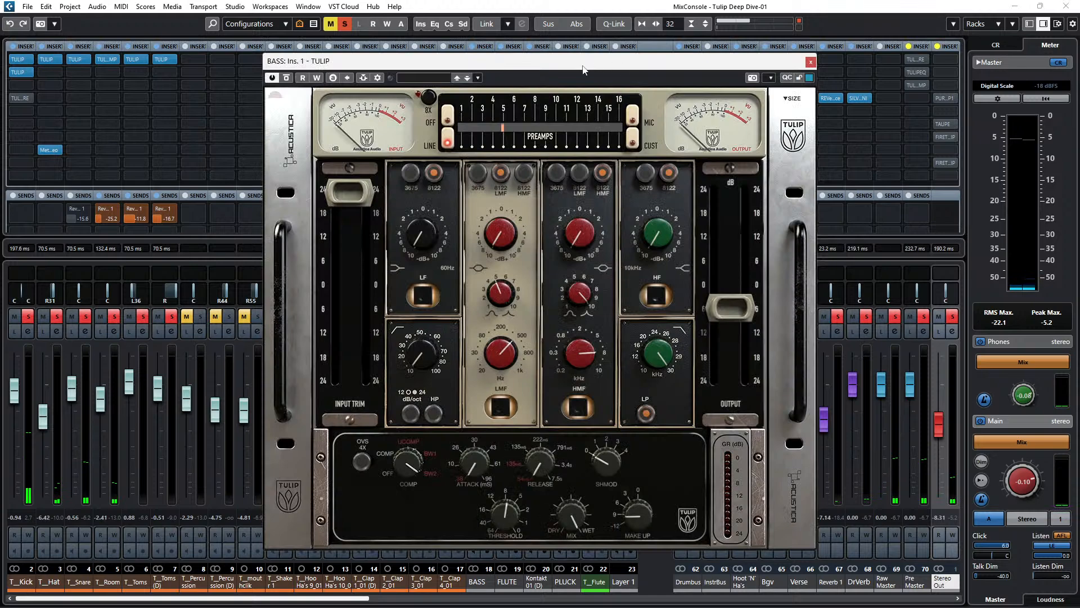
left_click_drag(582, 71, 918, 55)
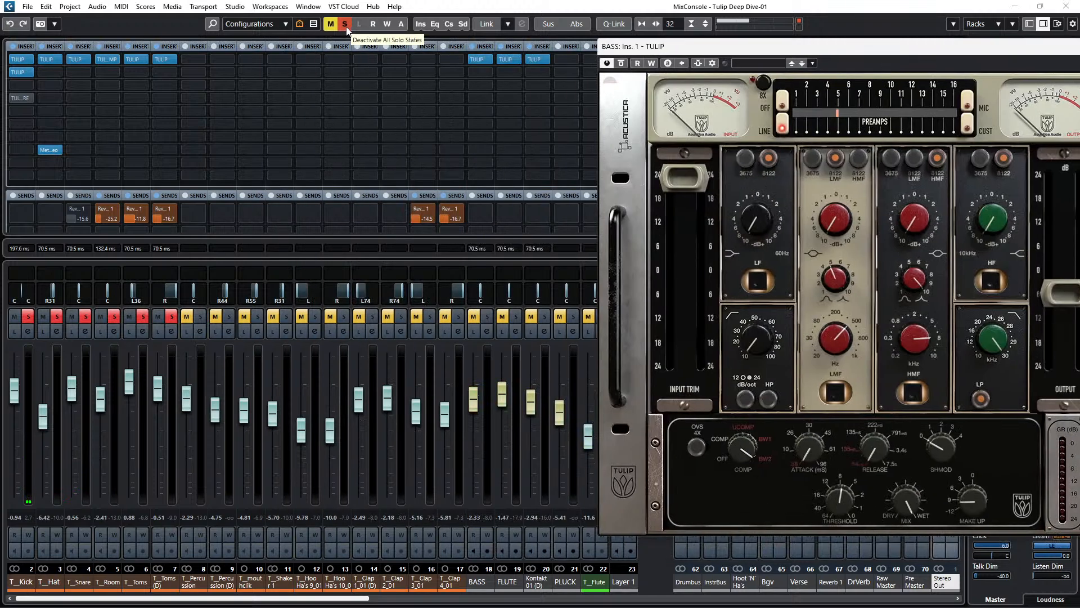
left_click(200, 316)
left_click(229, 316)
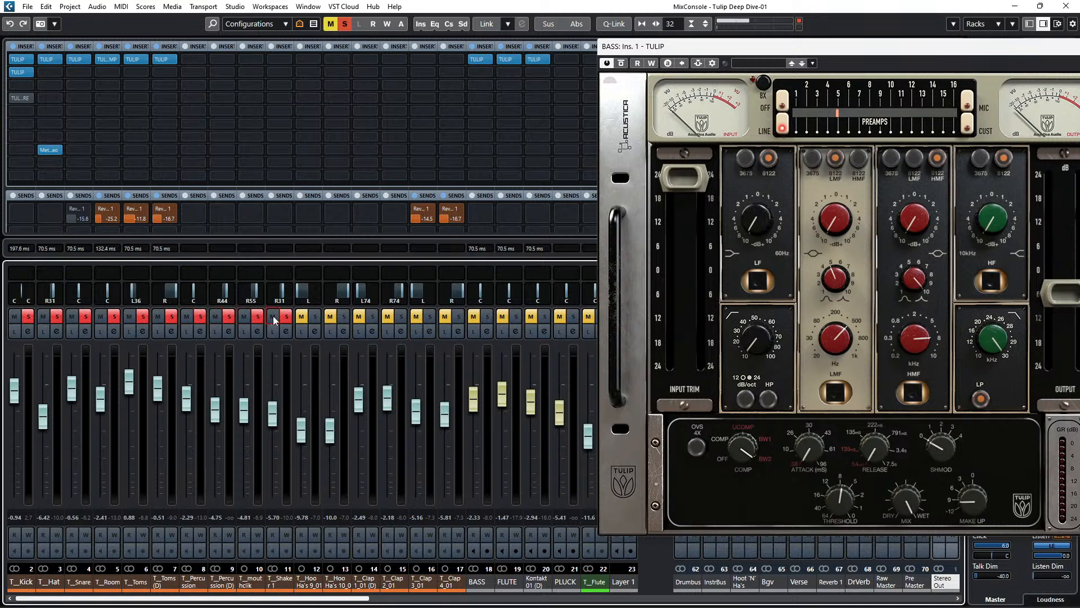
left_click(344, 316)
left_click(372, 316)
left_click(401, 316)
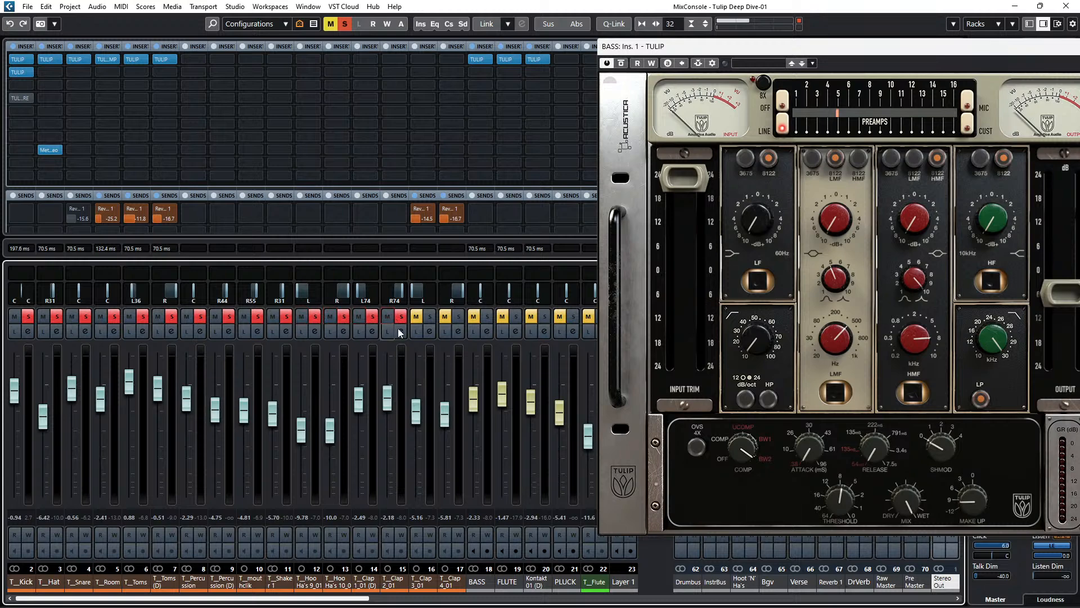
left_click(430, 316)
left_click(458, 316)
Play the project from bar 1, bring the MixConsole back, and close the BASS channel's TULIP window.
left_click(1068, 6)
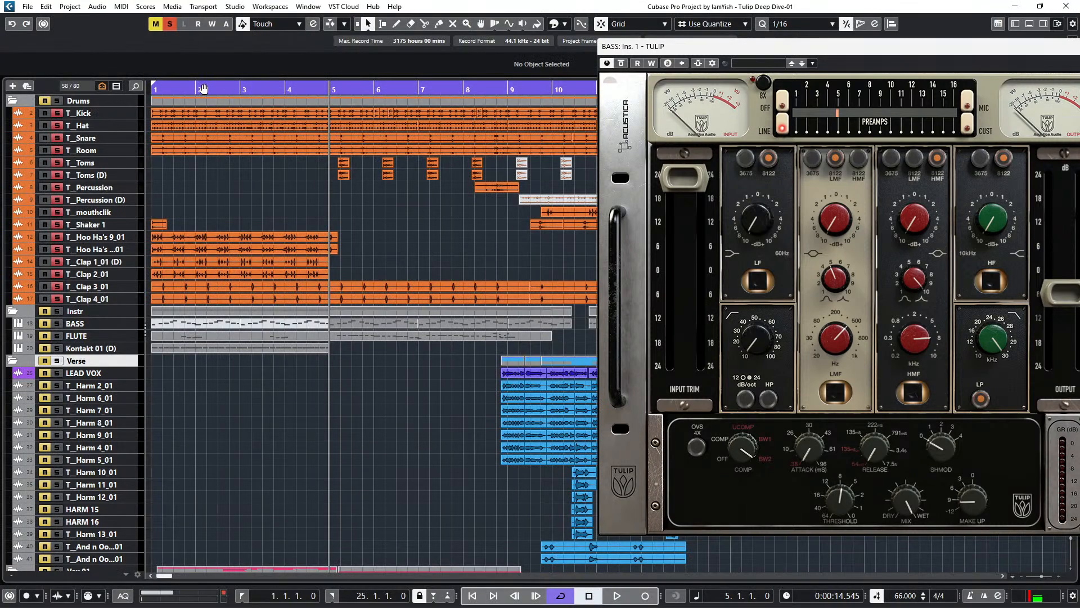
left_click_drag(204, 86, 151, 87)
key("space")
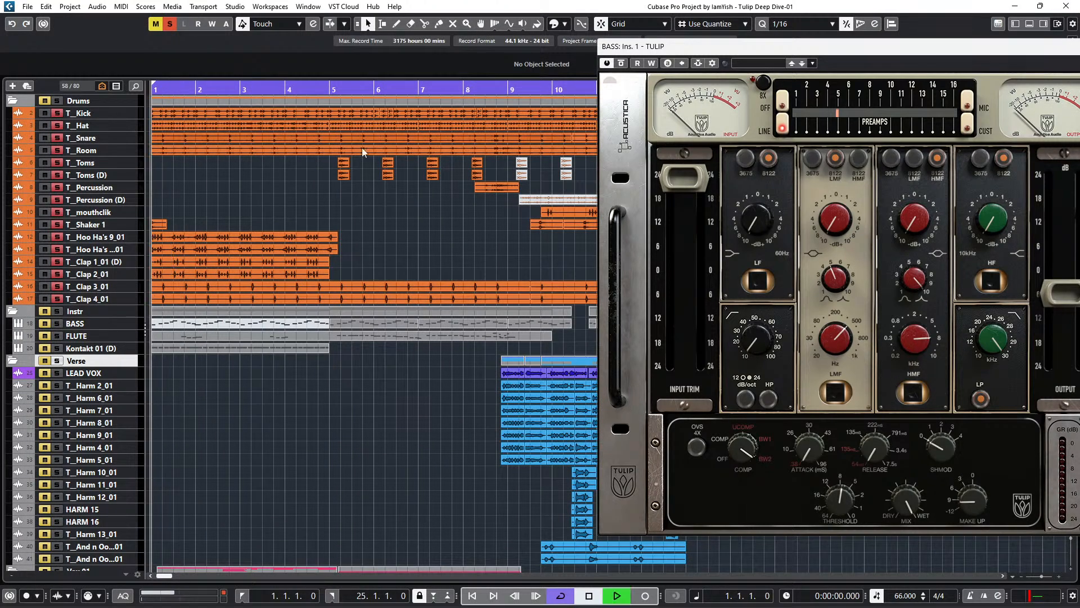
left_click_drag(886, 63, 538, 91)
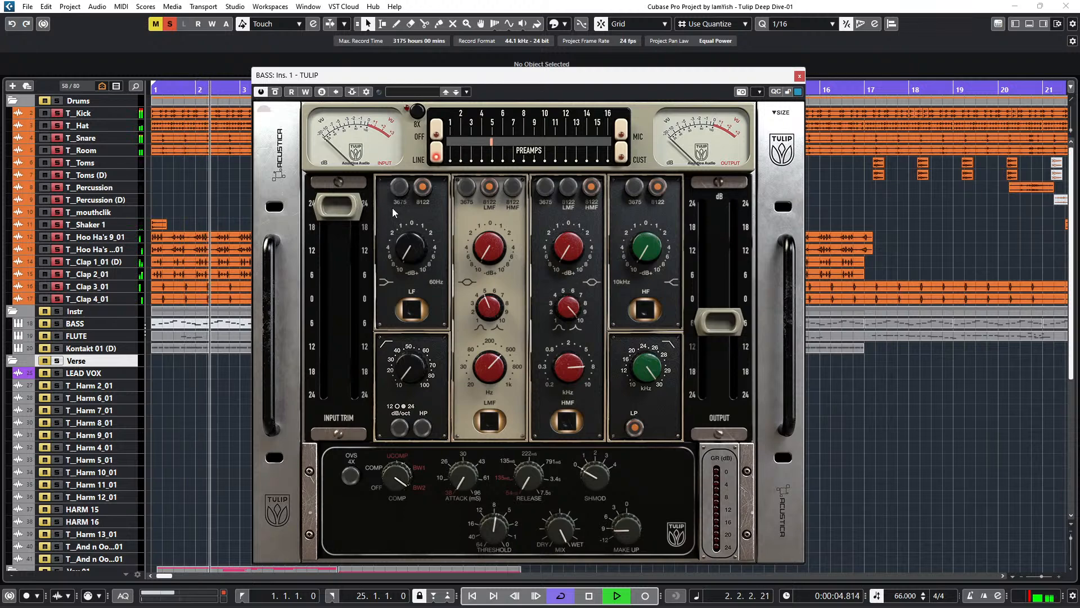
key("F3")
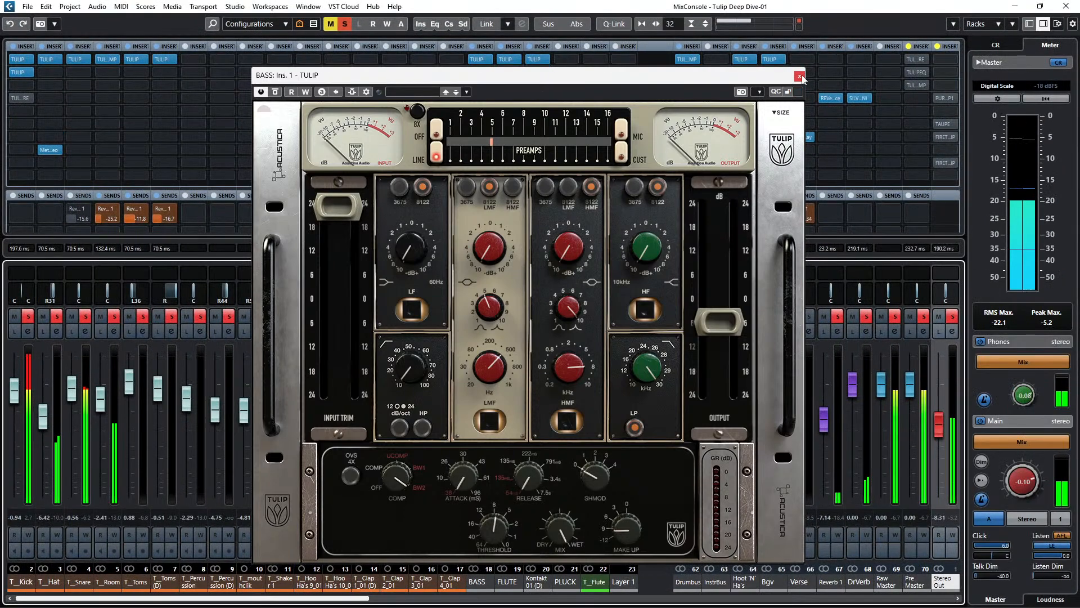
left_click(800, 76)
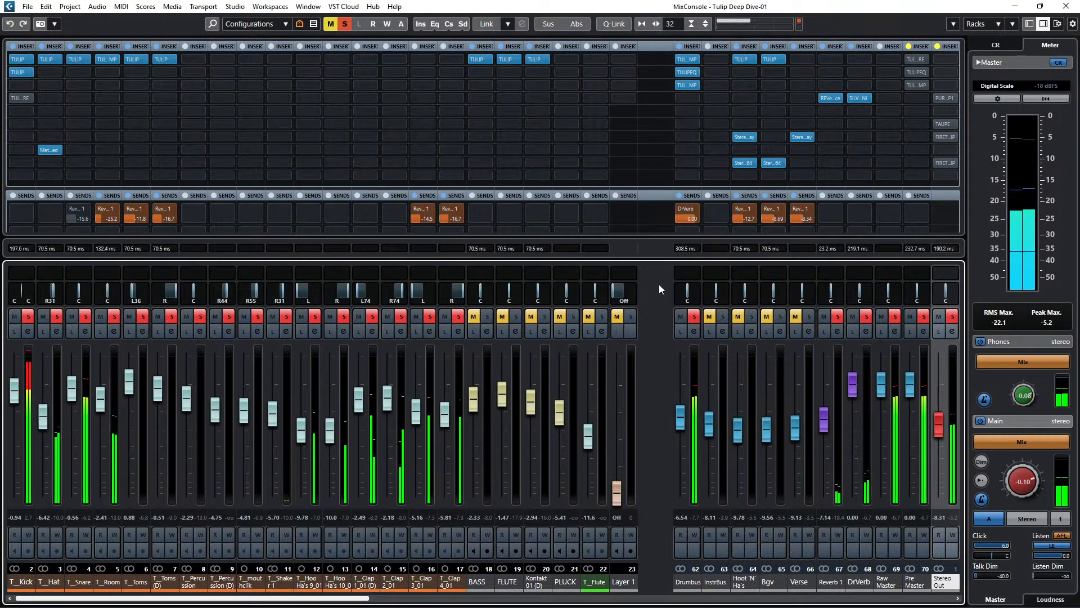
Compare all the soloed drums with the Drumbus inserts bypassed and active, leaving the inserts active.
left_click(680, 48)
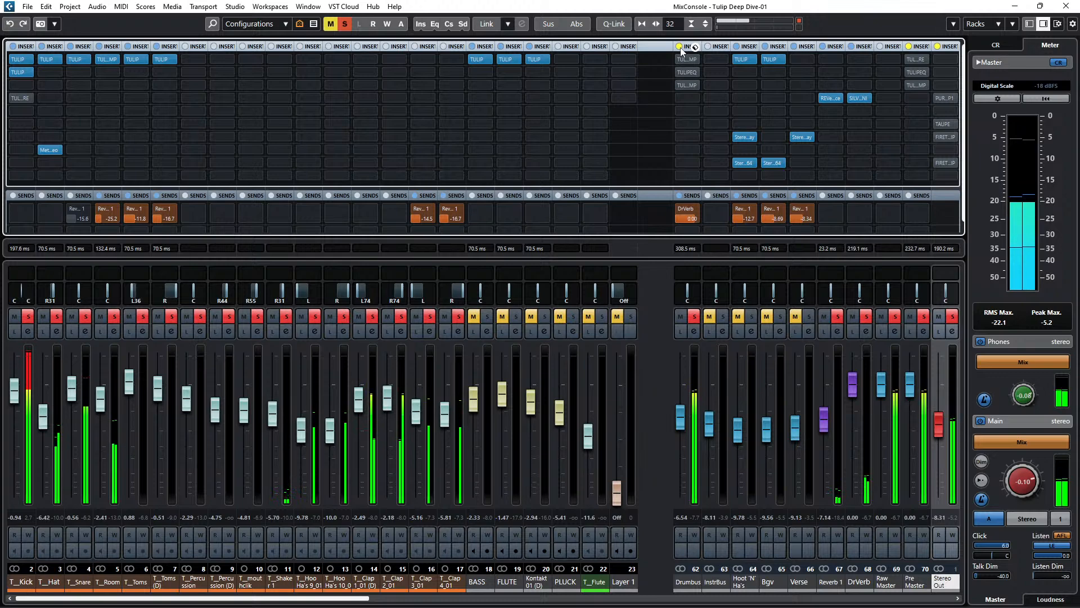
left_click(679, 46)
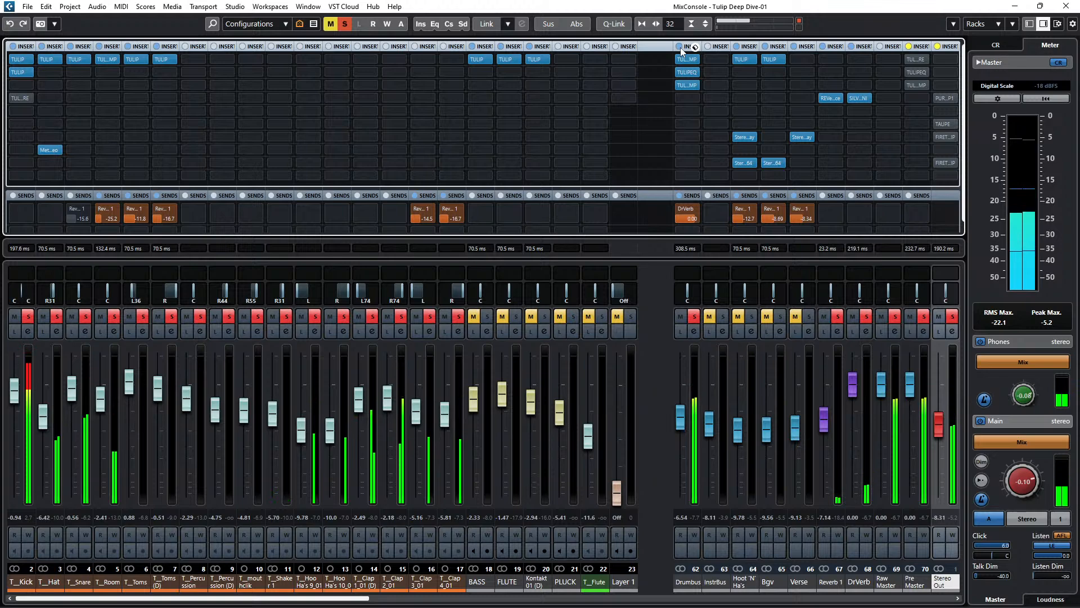
mouse_move(684, 58)
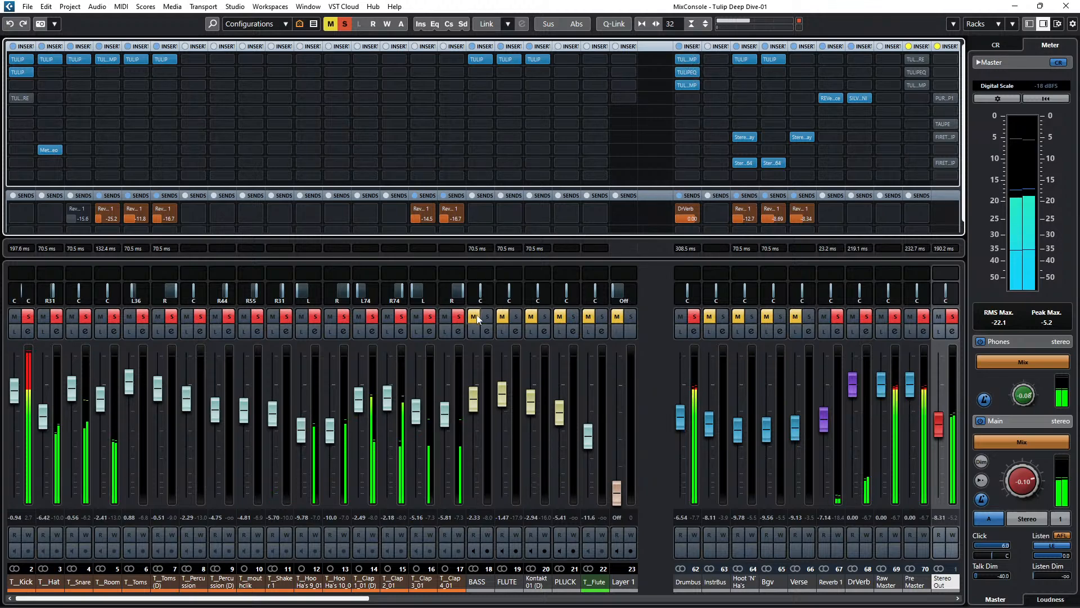
Clear all solo and mute states across the mixer and solo only the BASS channel.
left_click(458, 317)
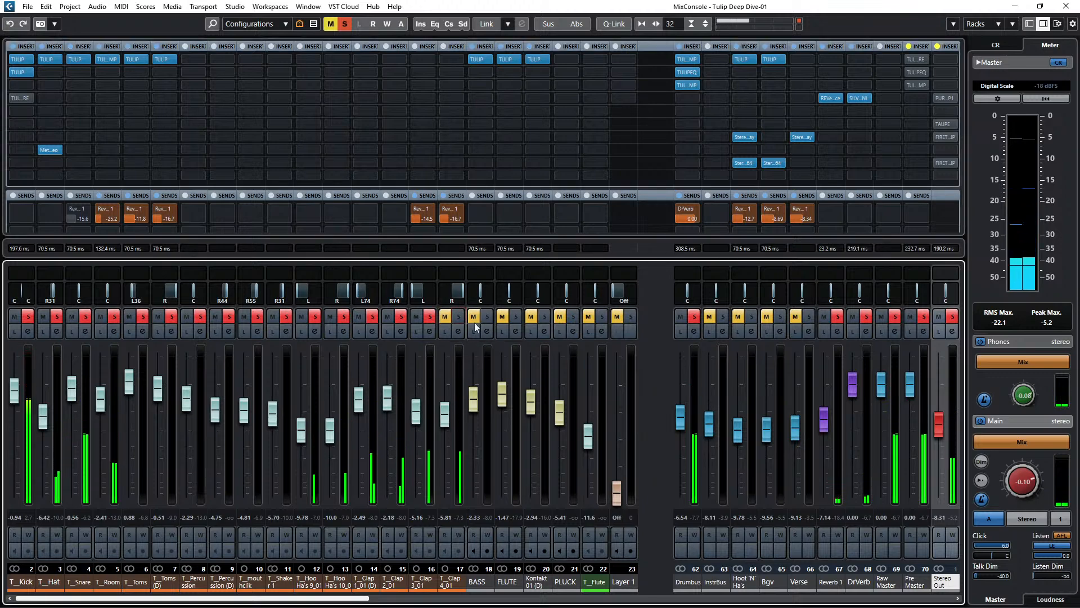
left_click(344, 24)
left_click(330, 24)
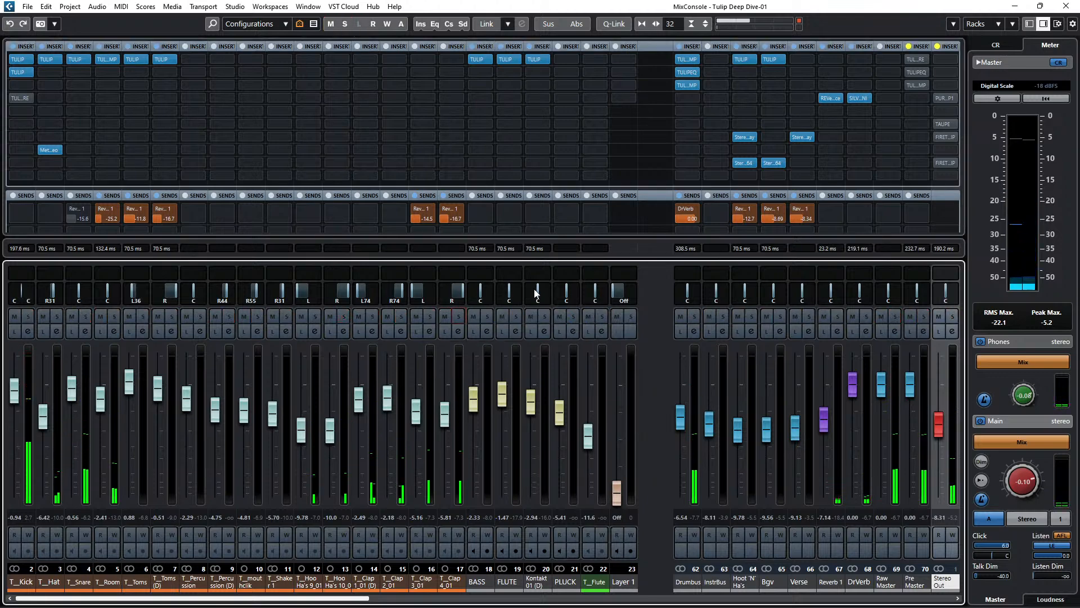
left_click(488, 316)
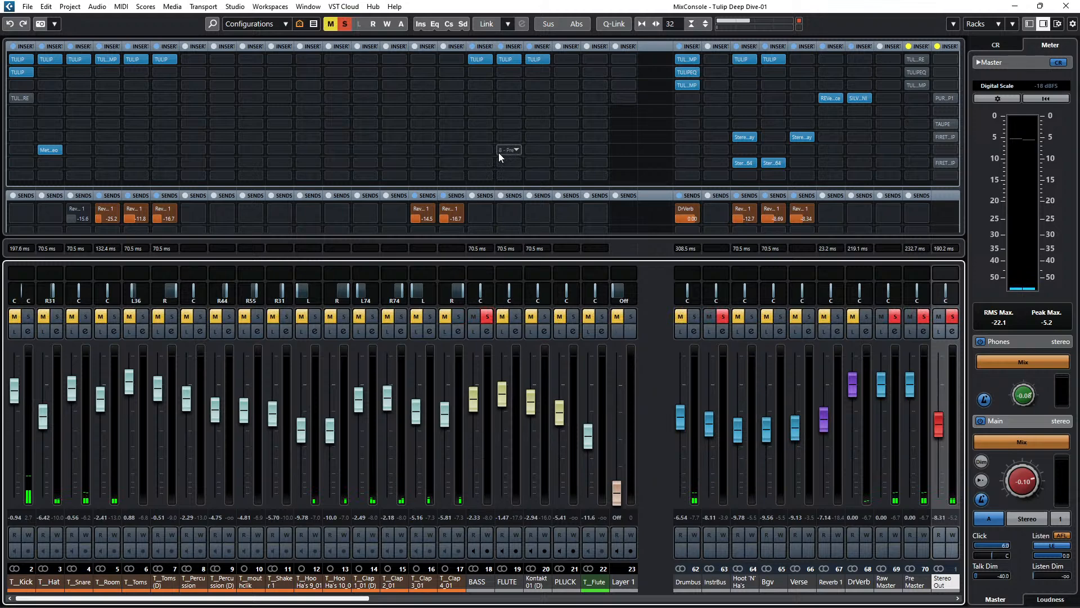
Open the BASS channel's TULIP, select the BASS clip spanning bars 3 to 5, and play the project with the MixConsole back in view.
left_click(479, 59)
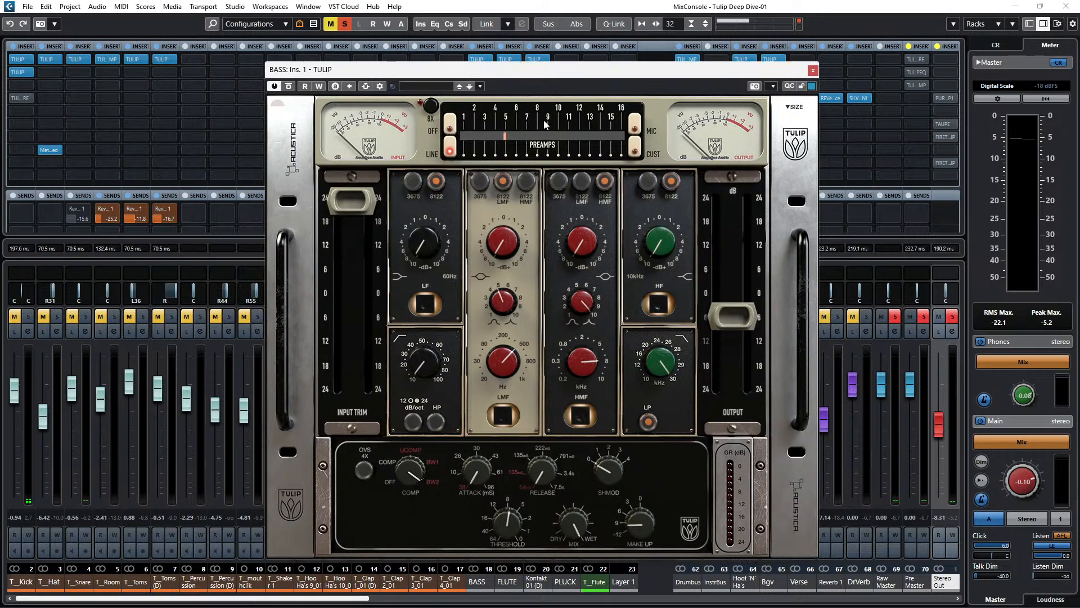
left_click(1067, 6)
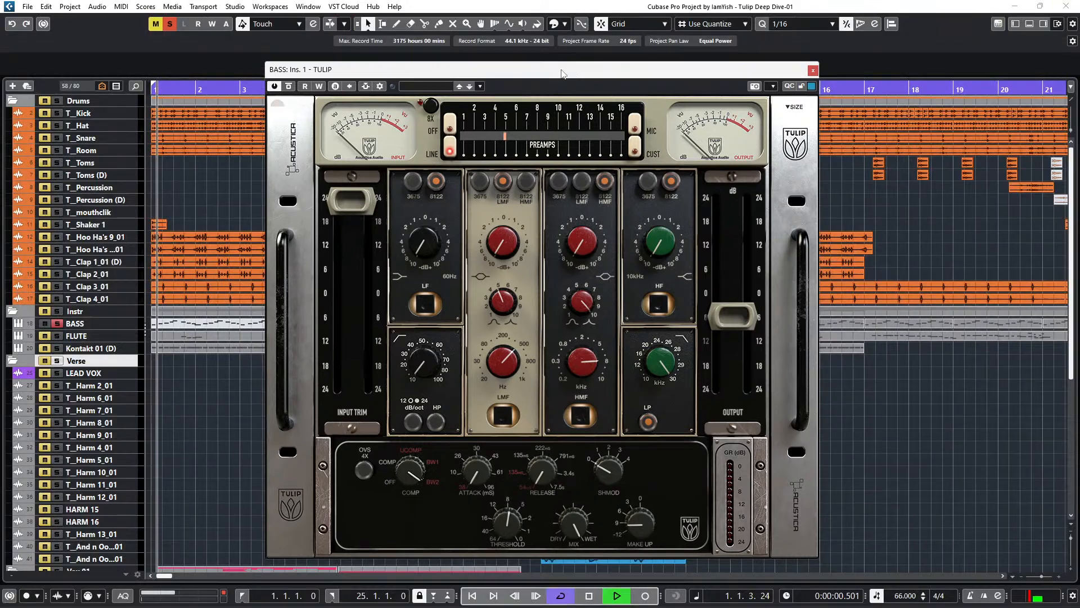
key("space")
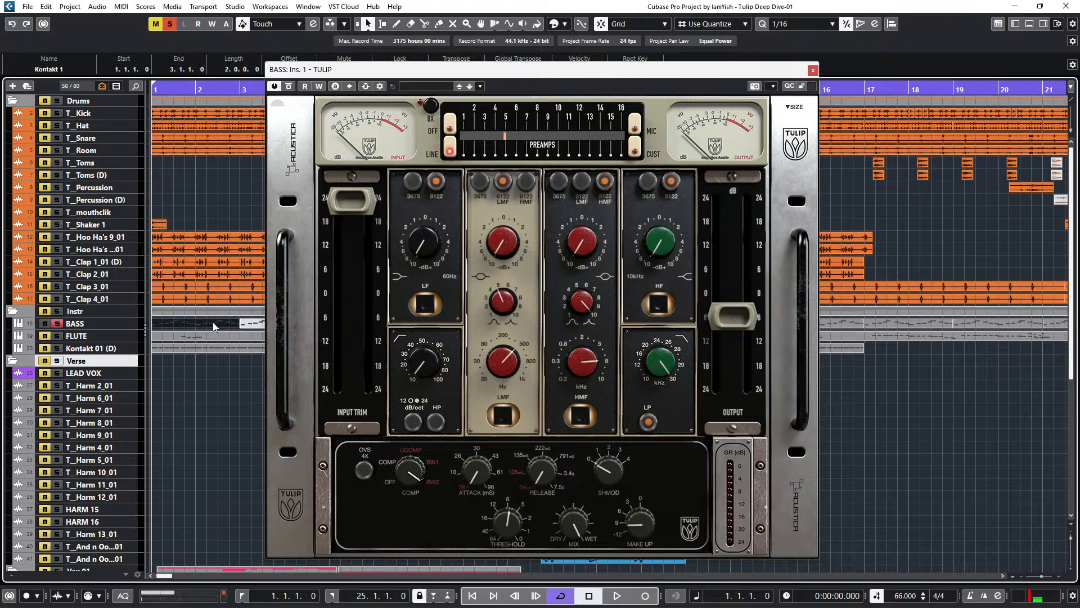
left_click(215, 321)
left_click_drag(215, 319, 252, 322)
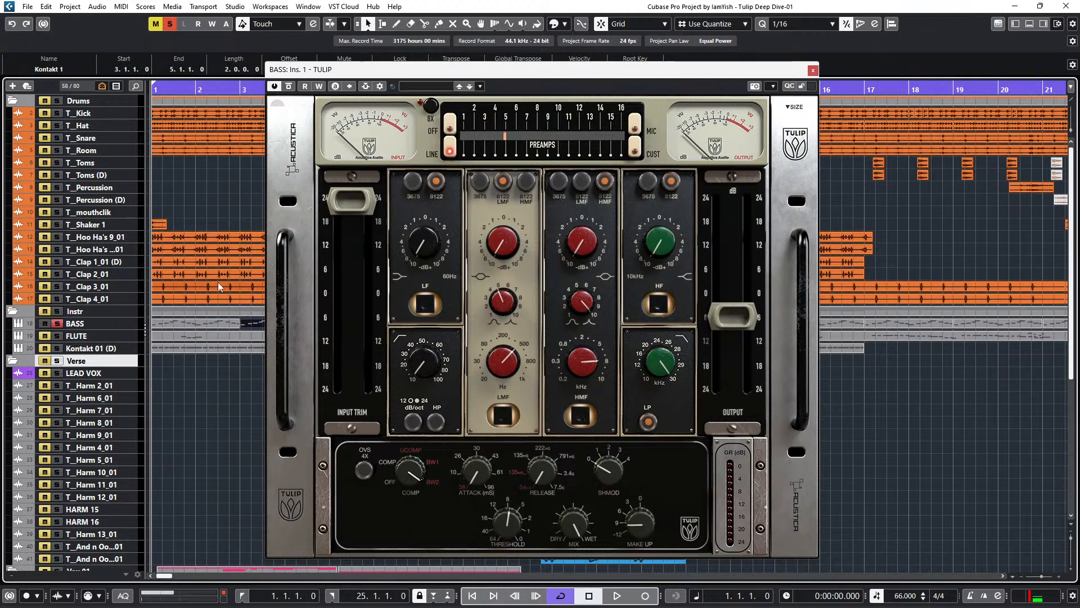
key("space")
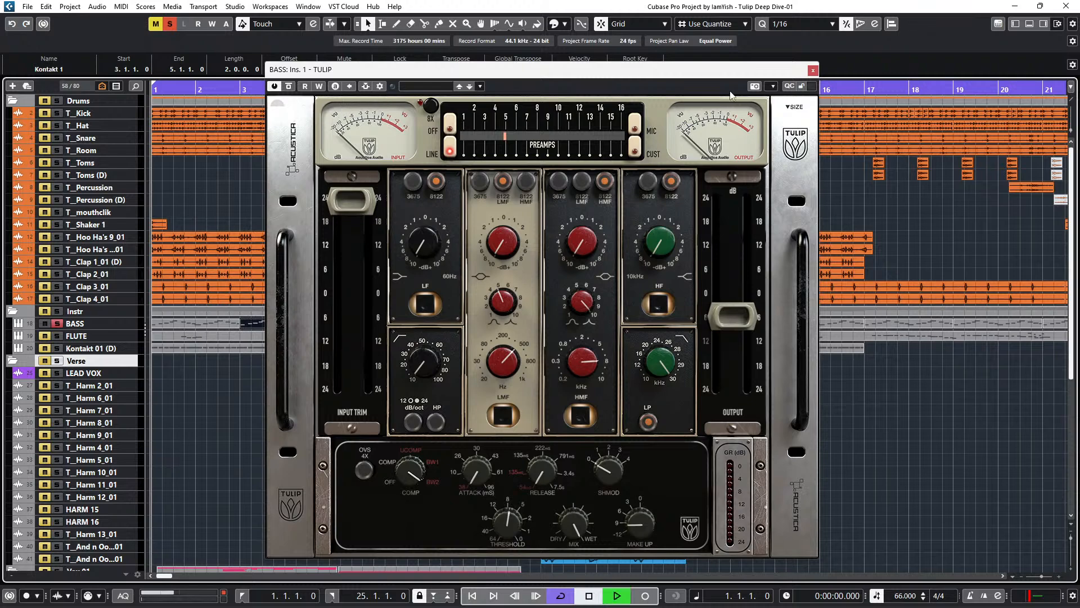
key("F3")
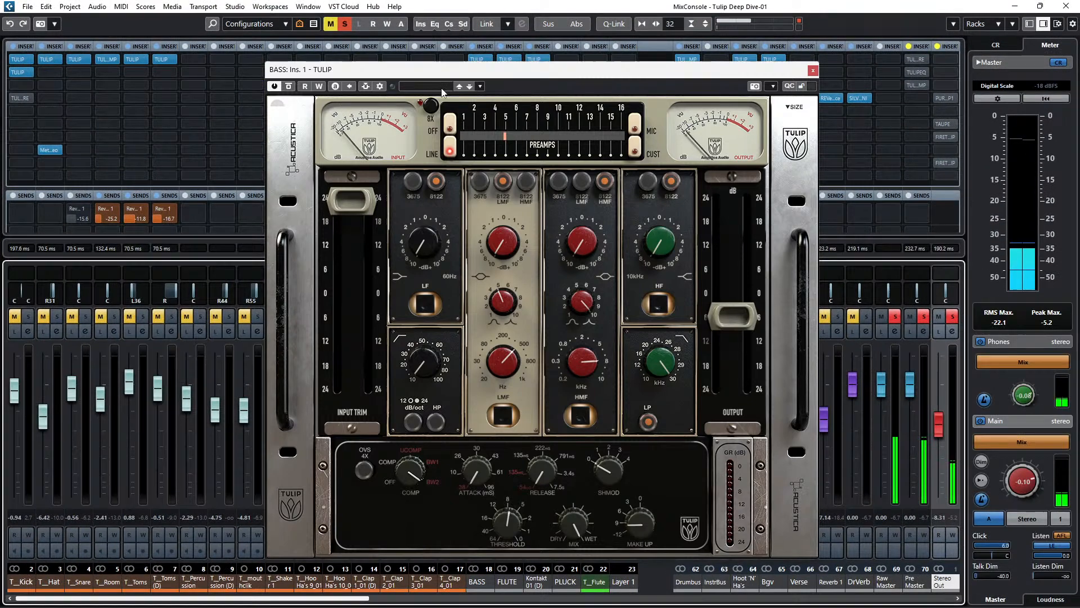
Compare the soloed BASS with TULIP bypassed and active, leave it active, and close its window.
left_click_drag(288, 69, 493, 25)
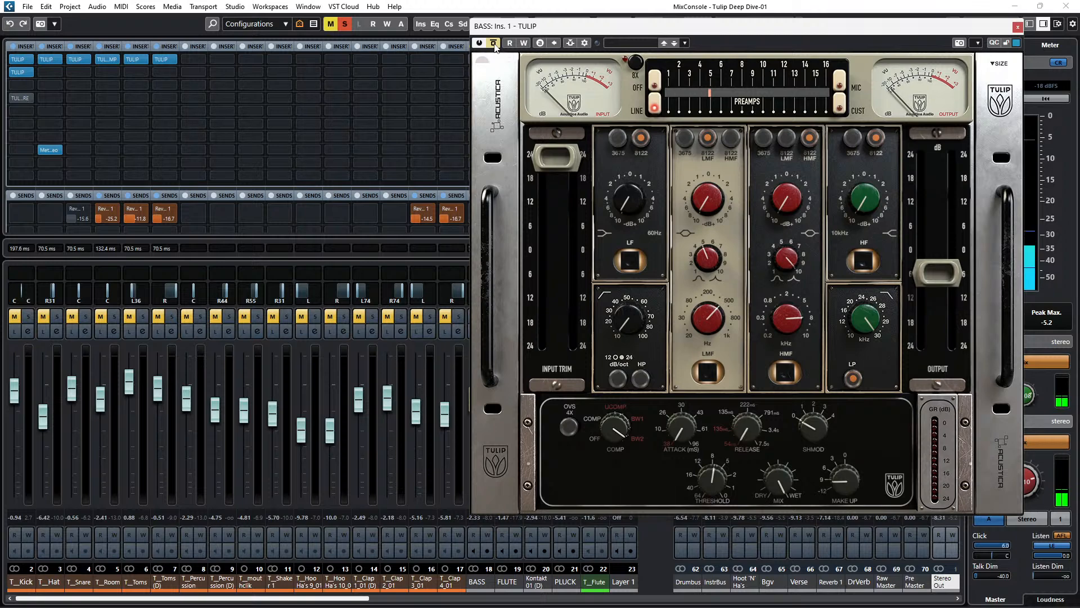
left_click(493, 43)
left_click(495, 47)
left_click(494, 43)
left_click(495, 44)
left_click(1018, 27)
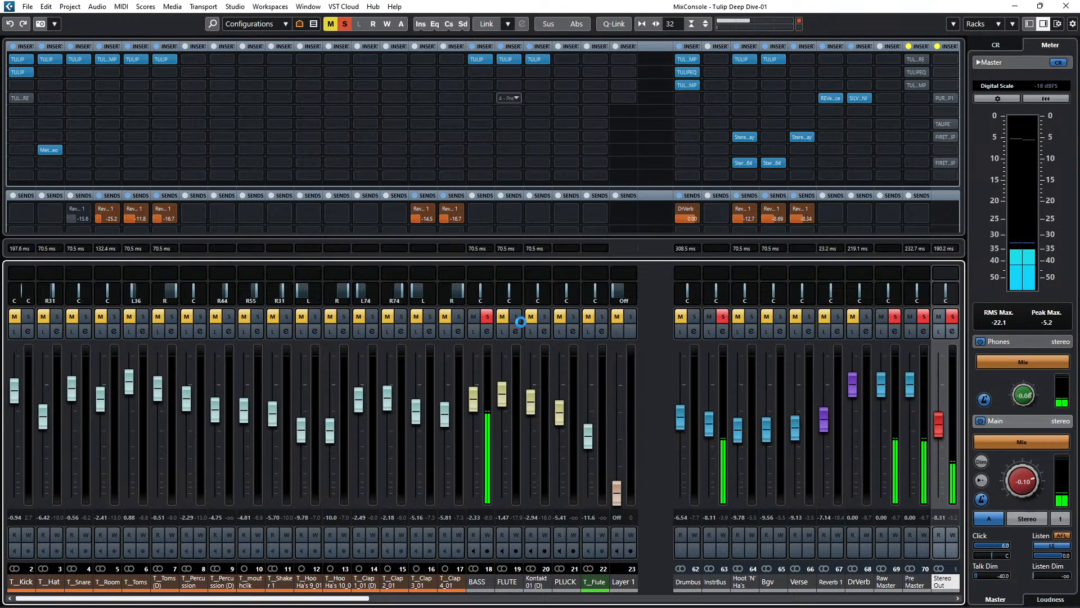
Solo the FLUTE track, place the playback position just before bar 5, and bring the MixConsole back.
left_click(1066, 6)
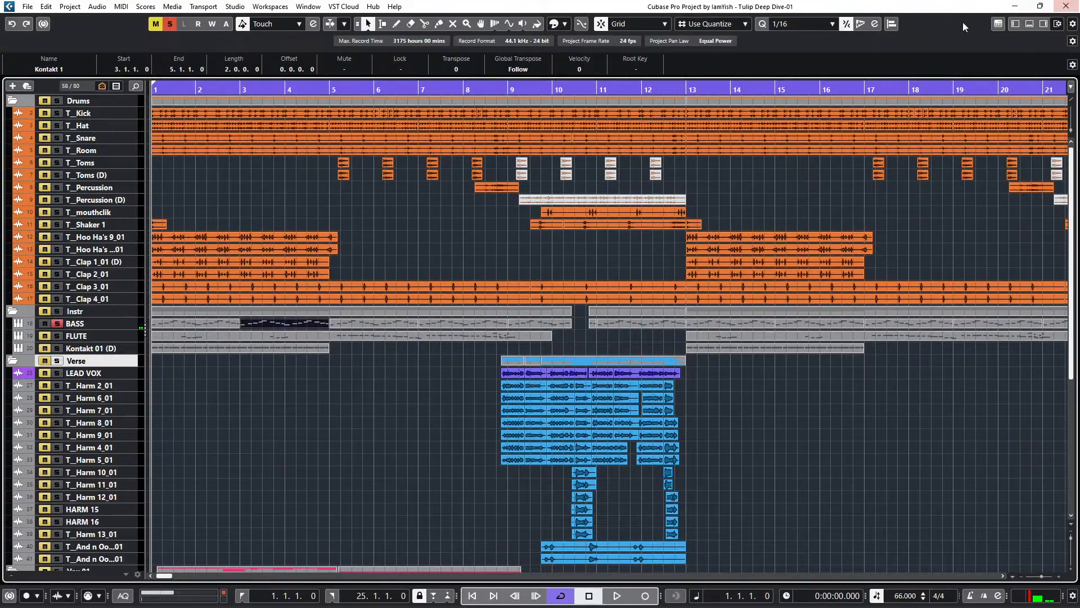
left_click(136, 336)
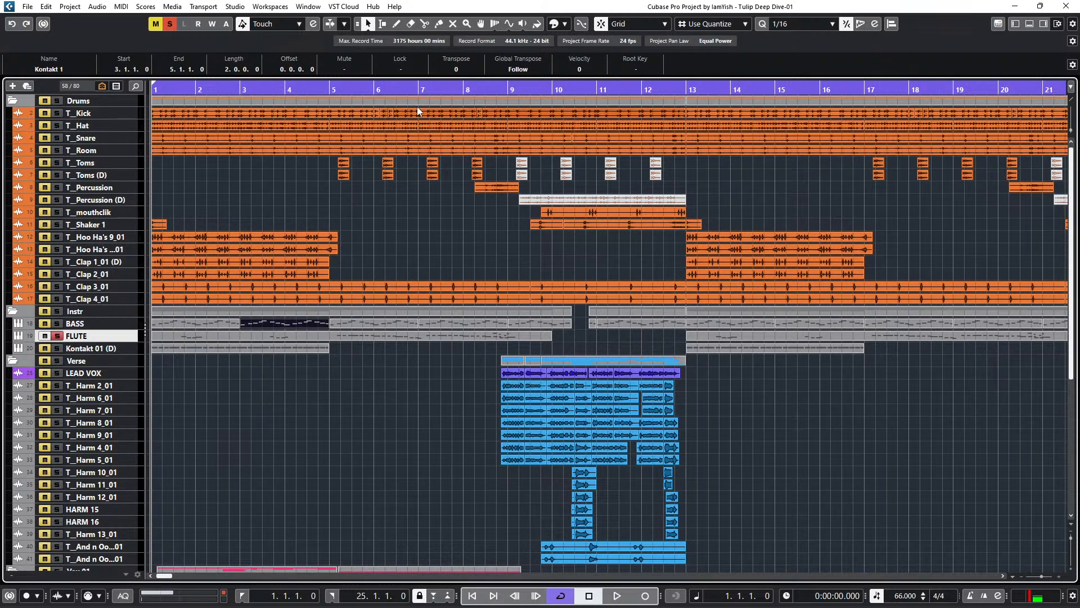
left_click(326, 89)
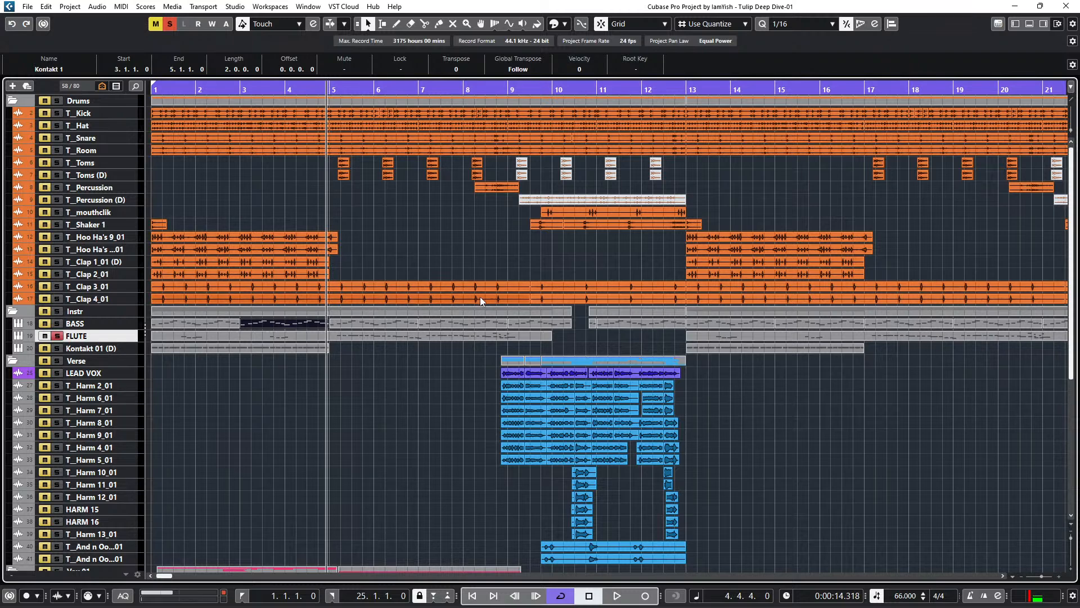
key("F3")
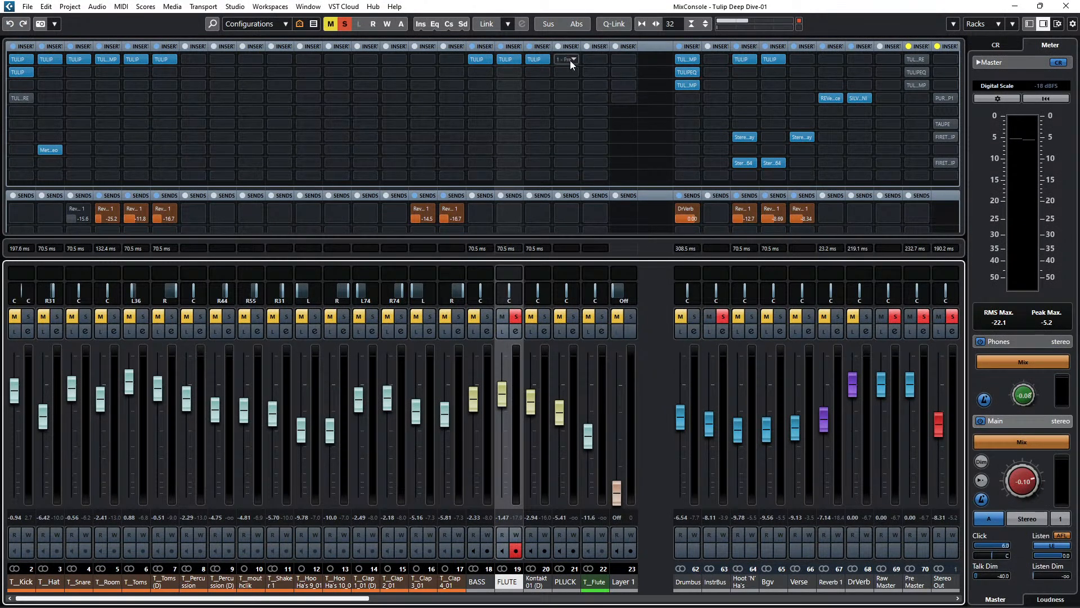
Open the FLUTE channel's TULIP and compare the flute with the plug-in bypassed and active, leaving it active.
left_click(508, 61)
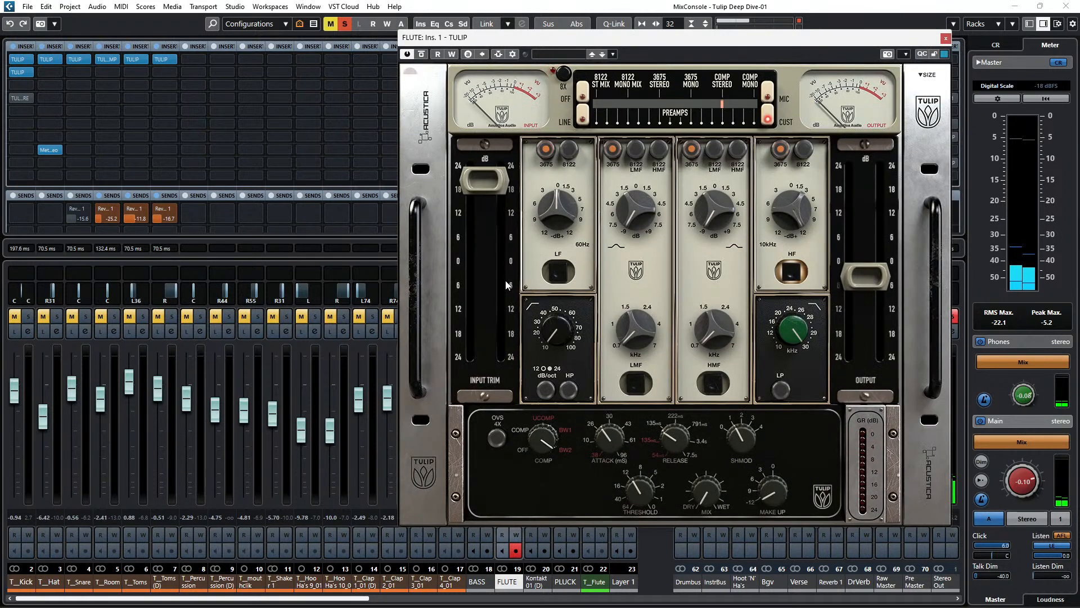
left_click_drag(647, 40, 495, 62)
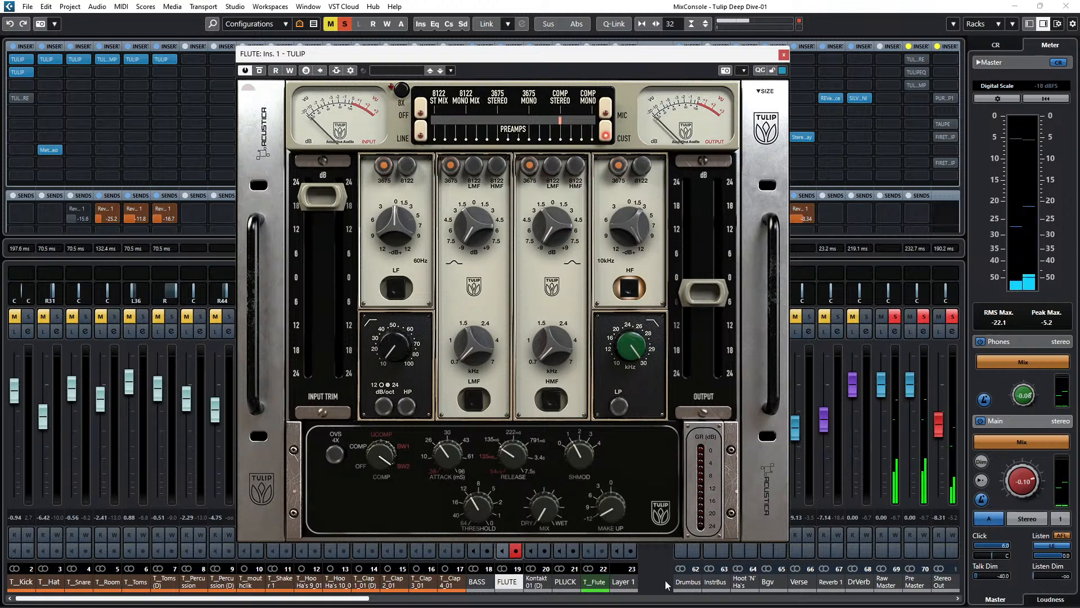
left_click(259, 71)
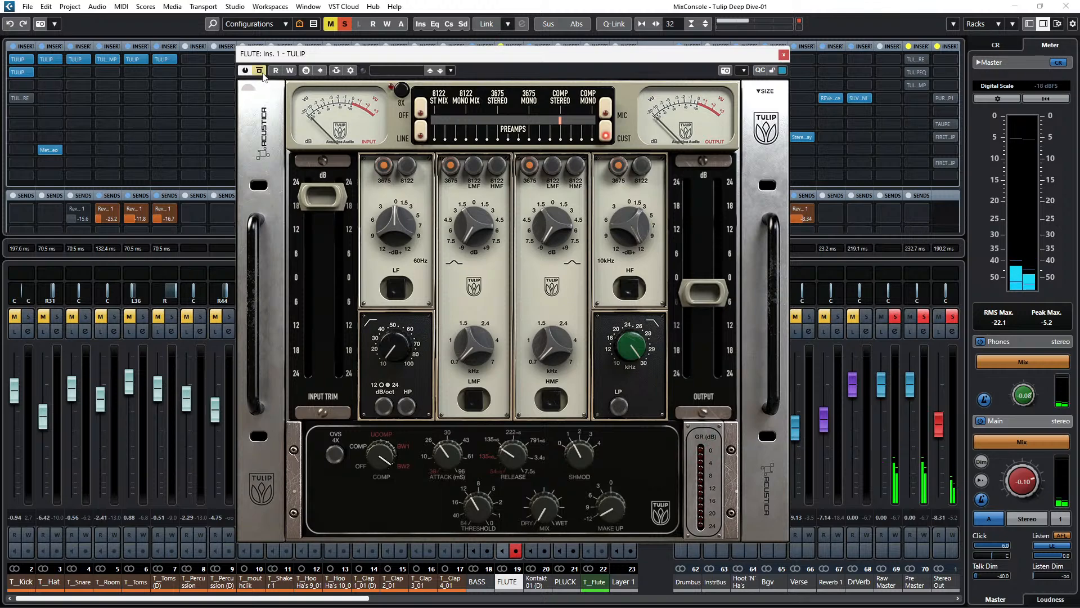
left_click(260, 71)
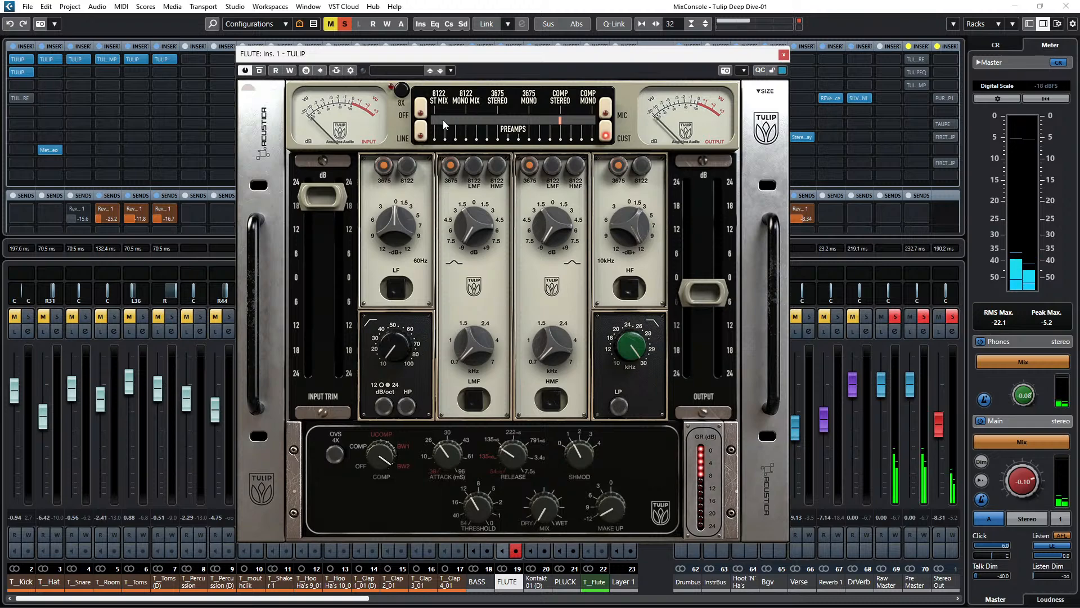
left_click(629, 288)
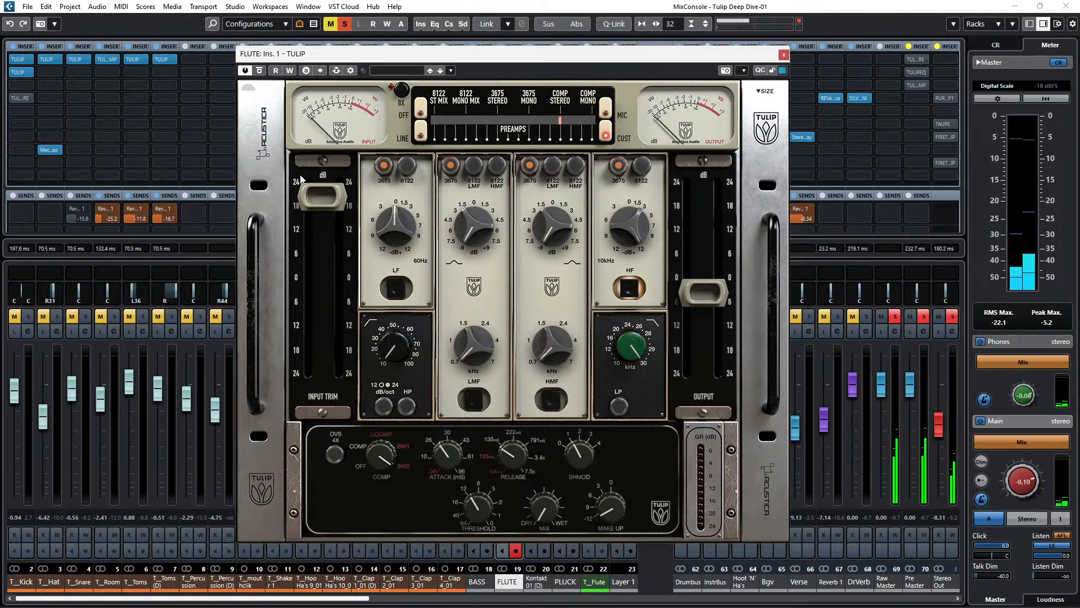
Reset the FLUTE channel's peak level meter during playback to check its level, and close the TULIP window.
left_click_drag(395, 59, 794, 87)
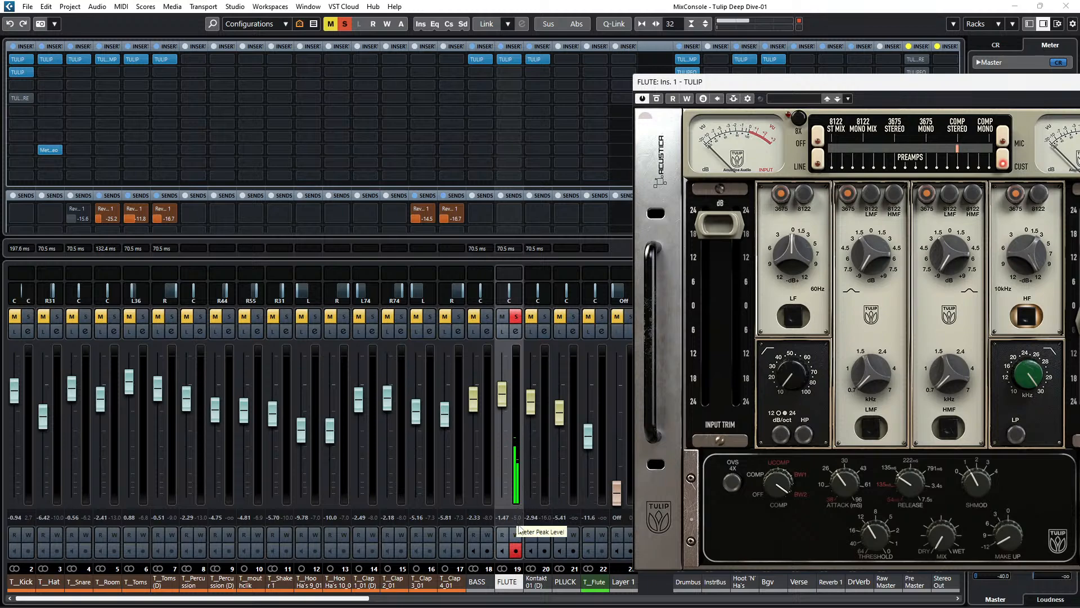
left_click(518, 527)
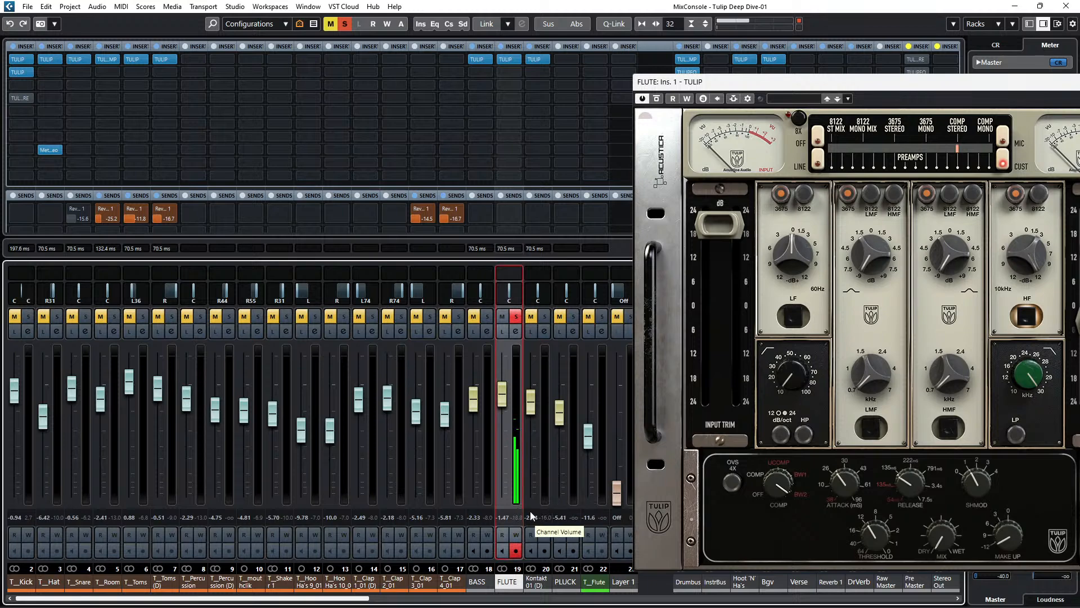
left_click_drag(829, 82, 402, 68)
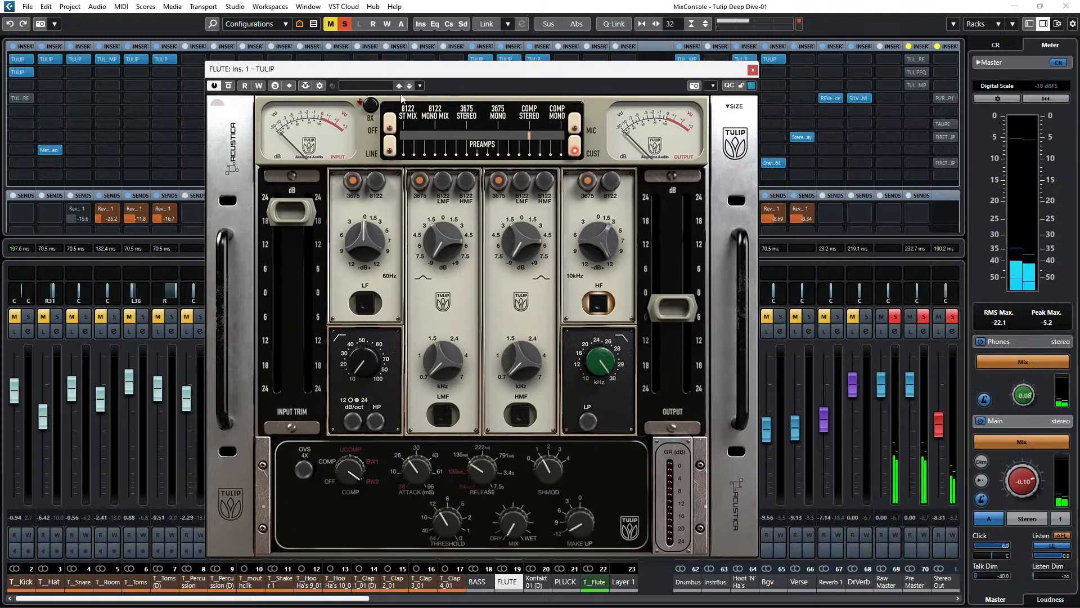
left_click(753, 70)
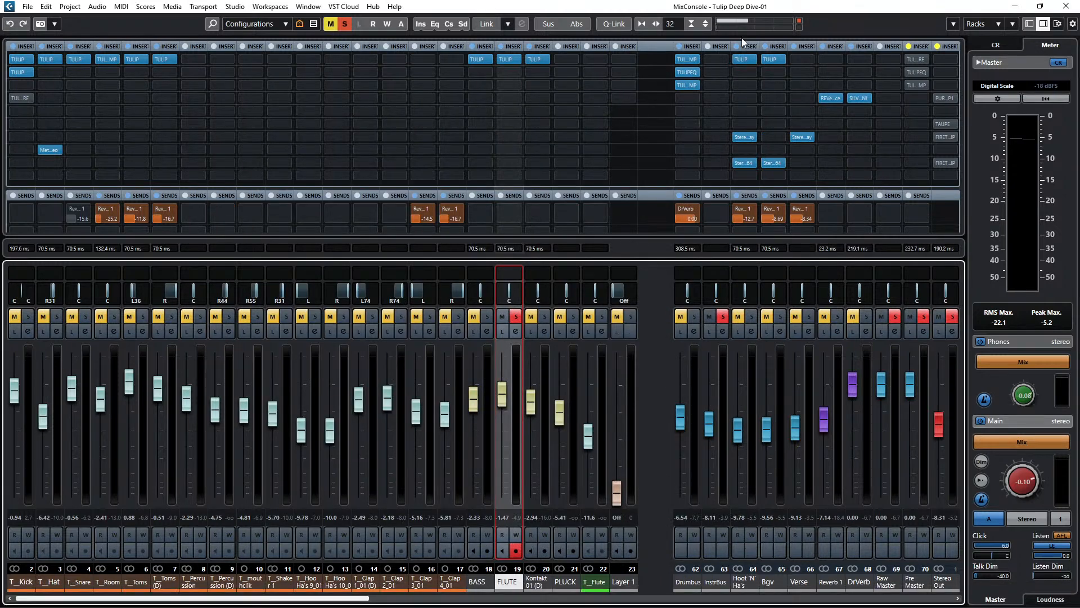
Open the LEAD VOX channel's TULIP from its channel settings, close the settings window, and bypass the plug-in.
left_click_drag(361, 601, 553, 583)
left_click(547, 583)
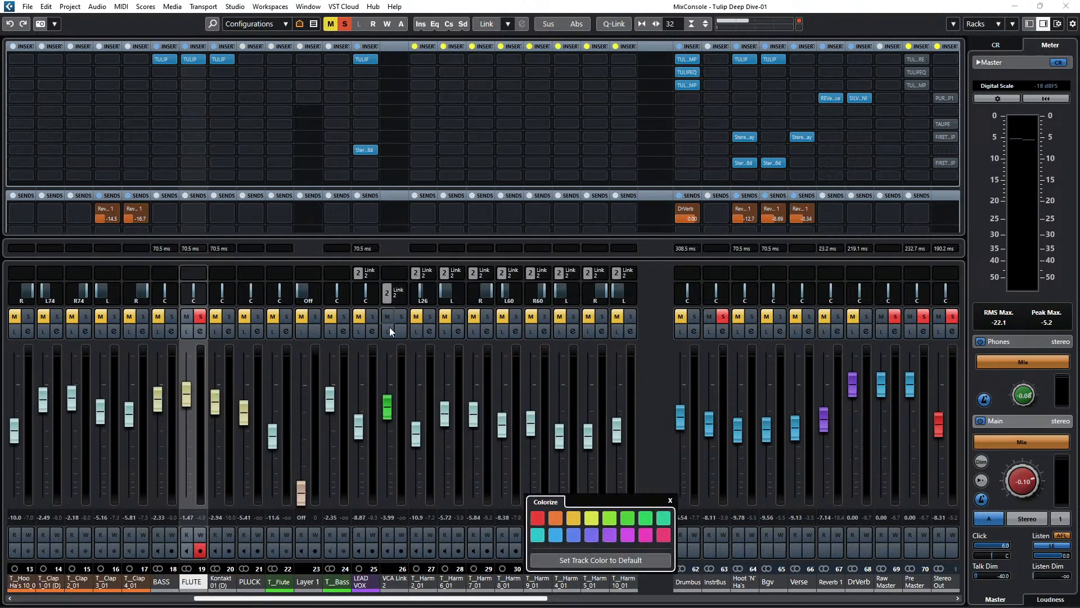
left_click(373, 332)
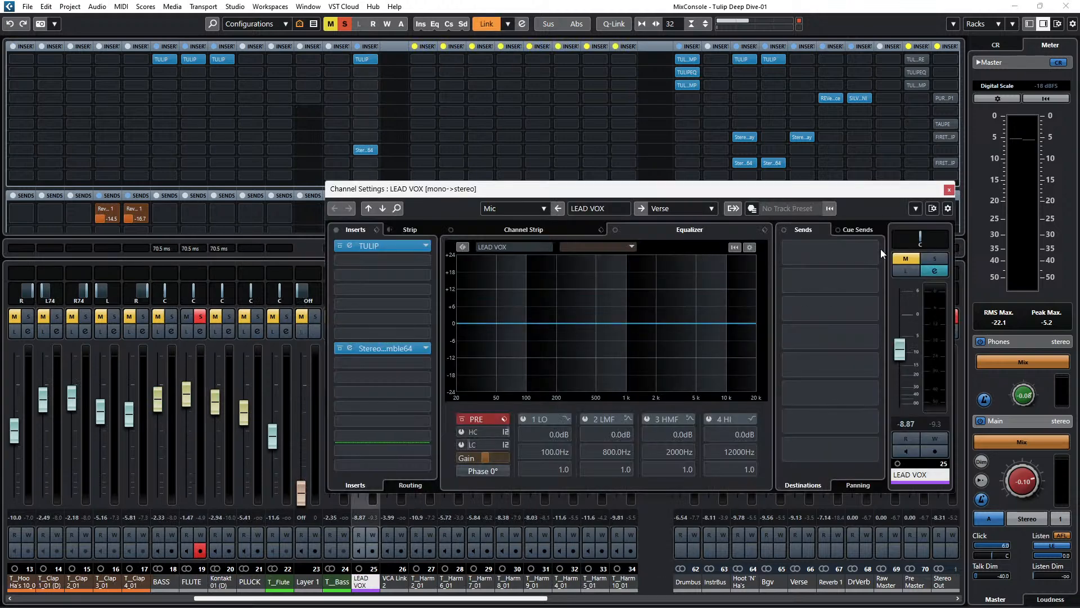
left_click(354, 248)
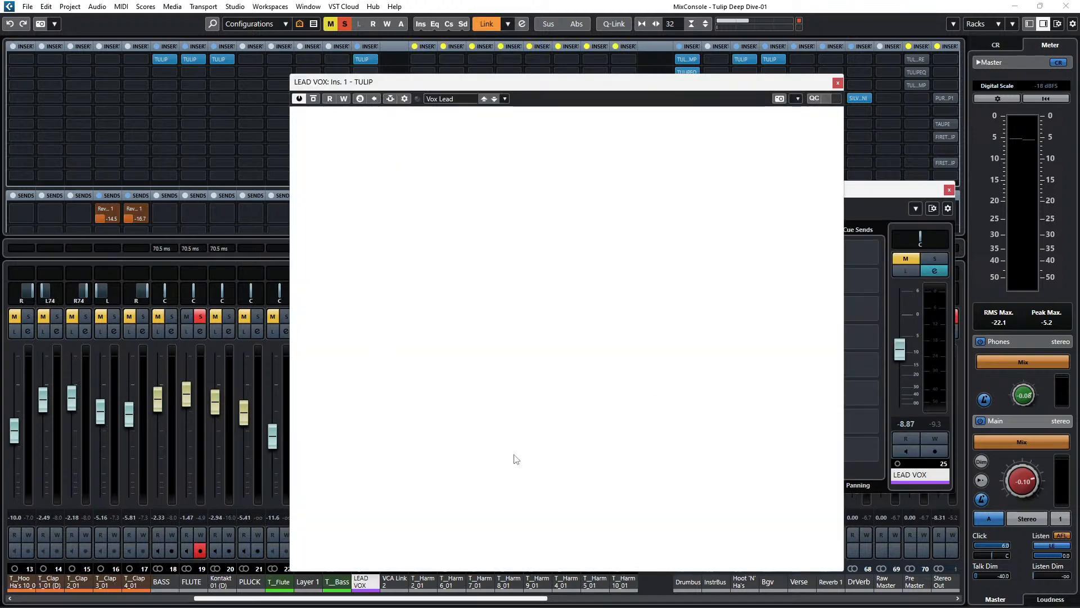
left_click_drag(713, 83, 528, 68)
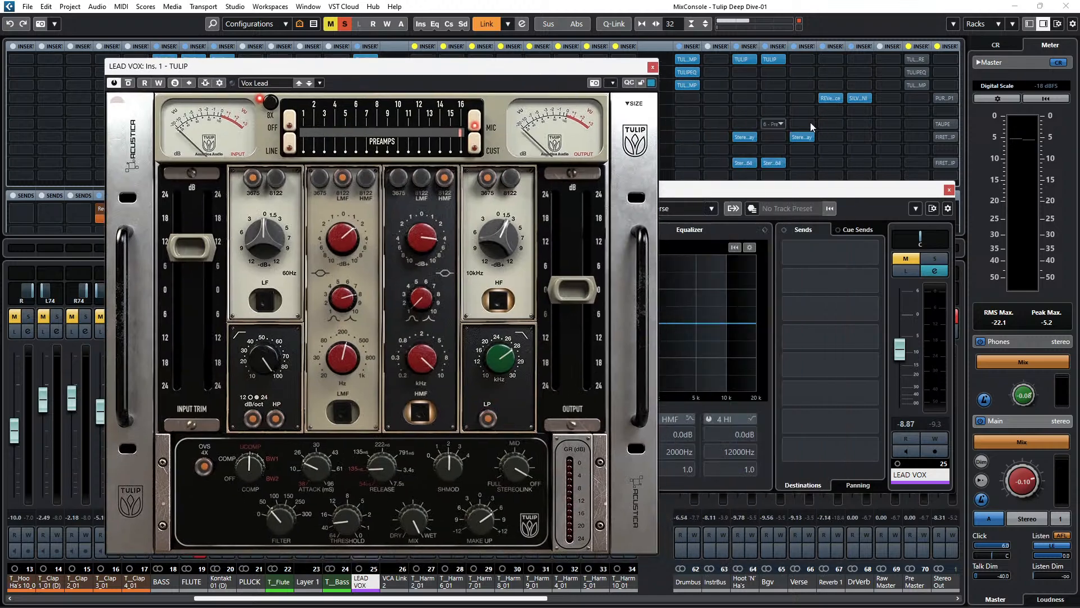
left_click(949, 190)
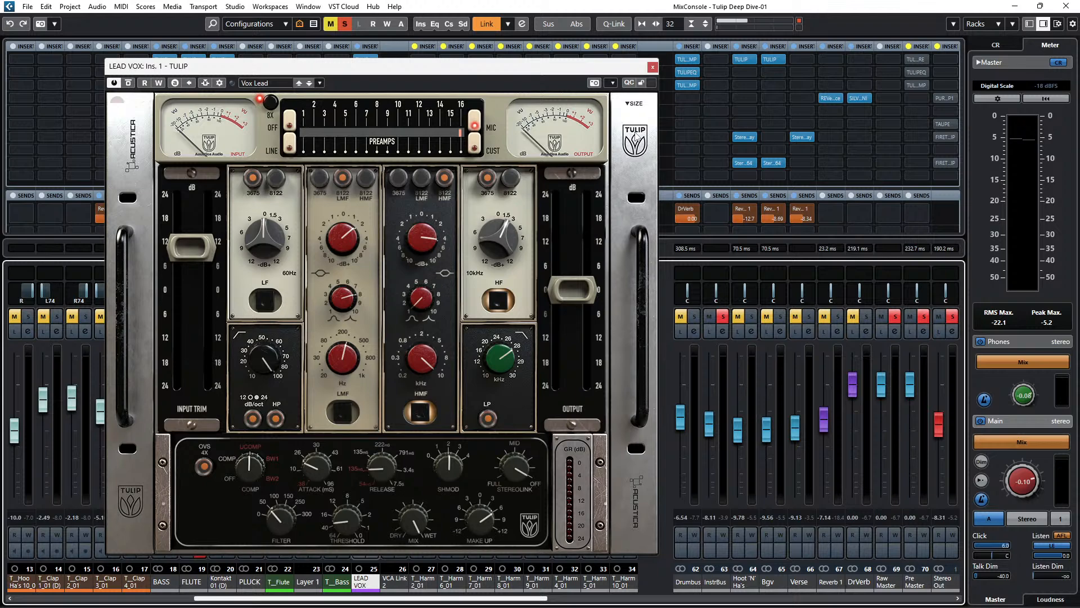
left_click(128, 82)
In the project, clear the FLUTE solo, solo the LEAD VOX track, and place the playback position just before its clips near bar 9.
left_click(1065, 6)
left_click_drag(471, 68, 1079, 84)
left_click(58, 336)
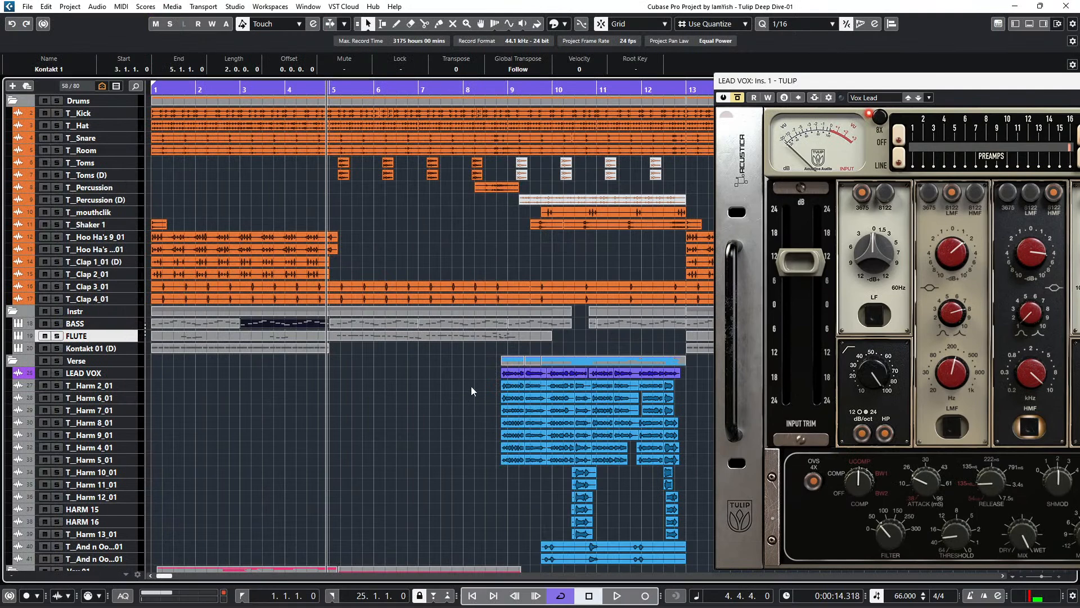
left_click(141, 377)
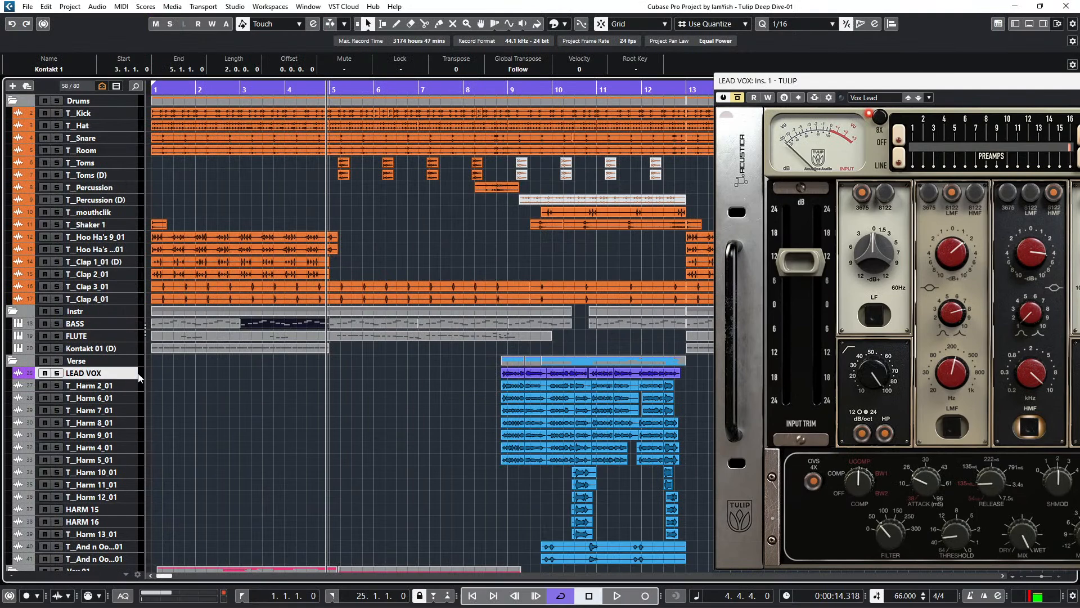
left_click(57, 373)
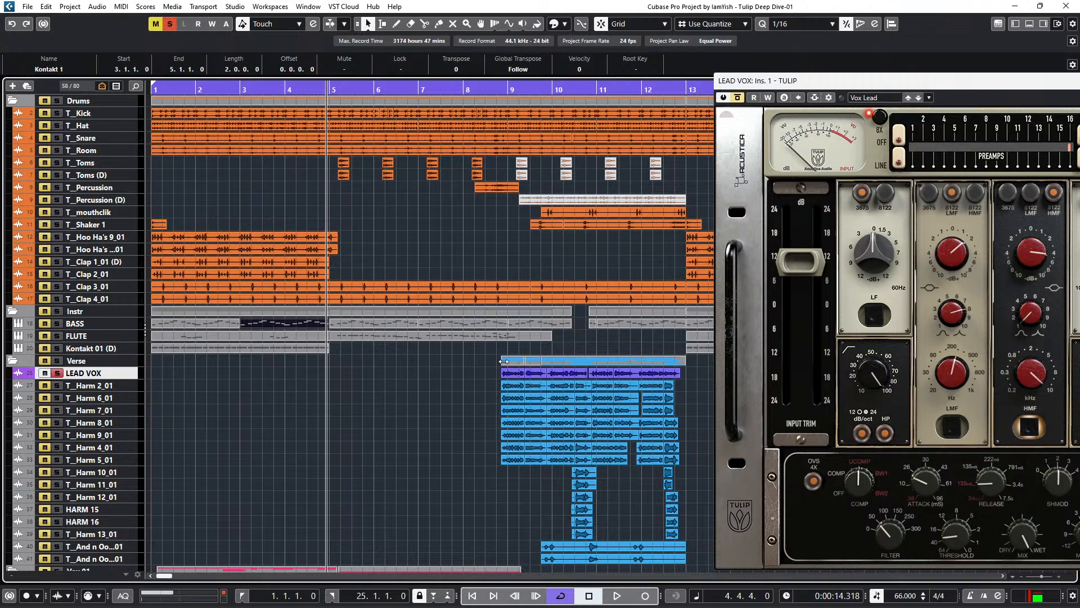
left_click(497, 91)
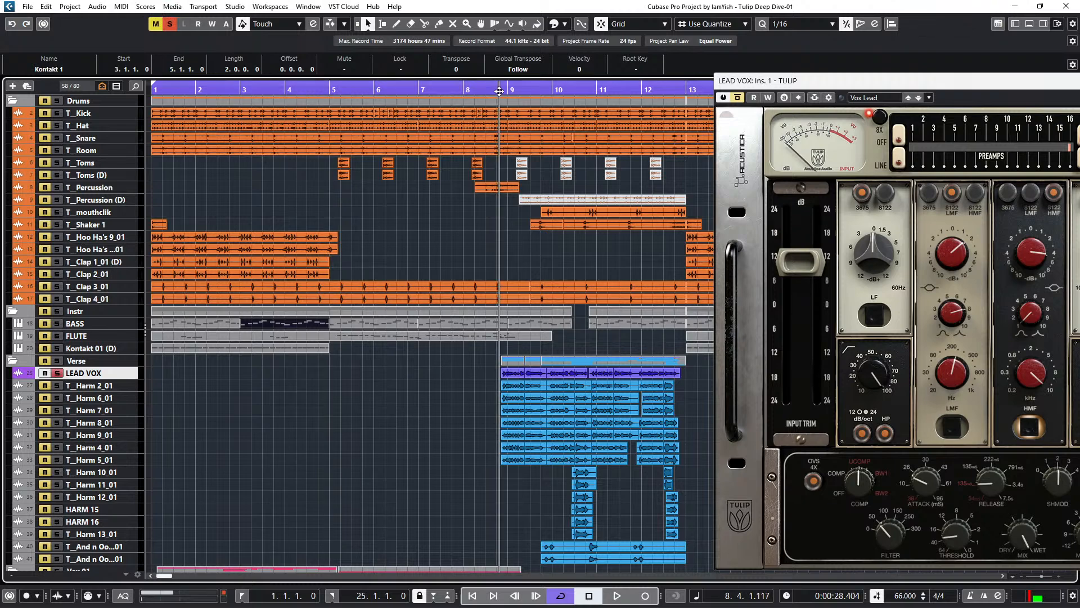
Examine the LEAD VOX TULIP settings, return to the MixConsole, and open the channel's StereoEnsemble64 insert.
left_click(843, 85)
left_click_drag(842, 86, 297, 79)
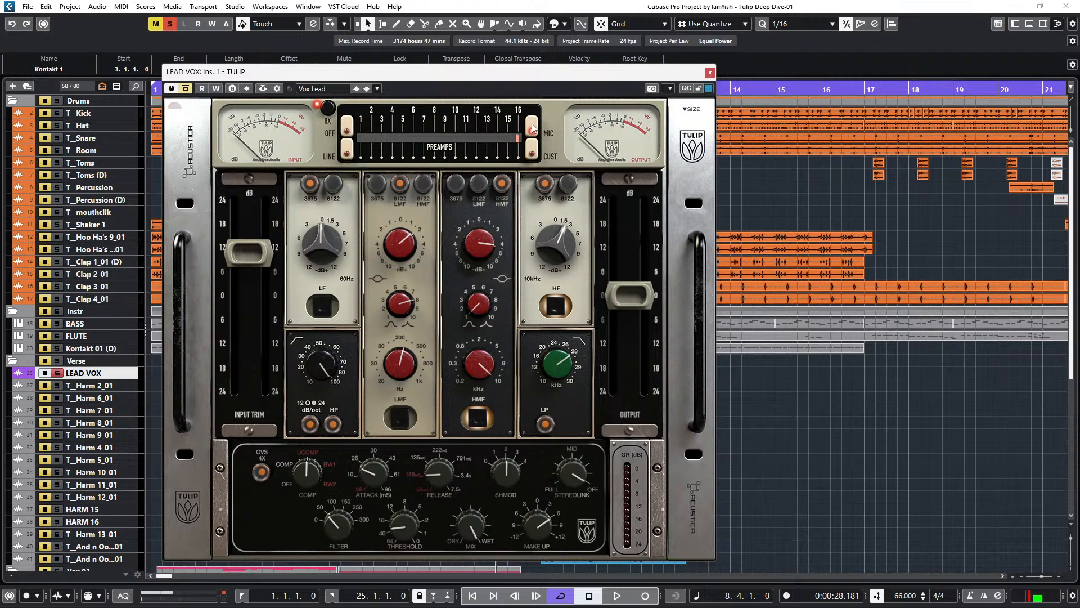
left_click_drag(404, 78, 701, 85)
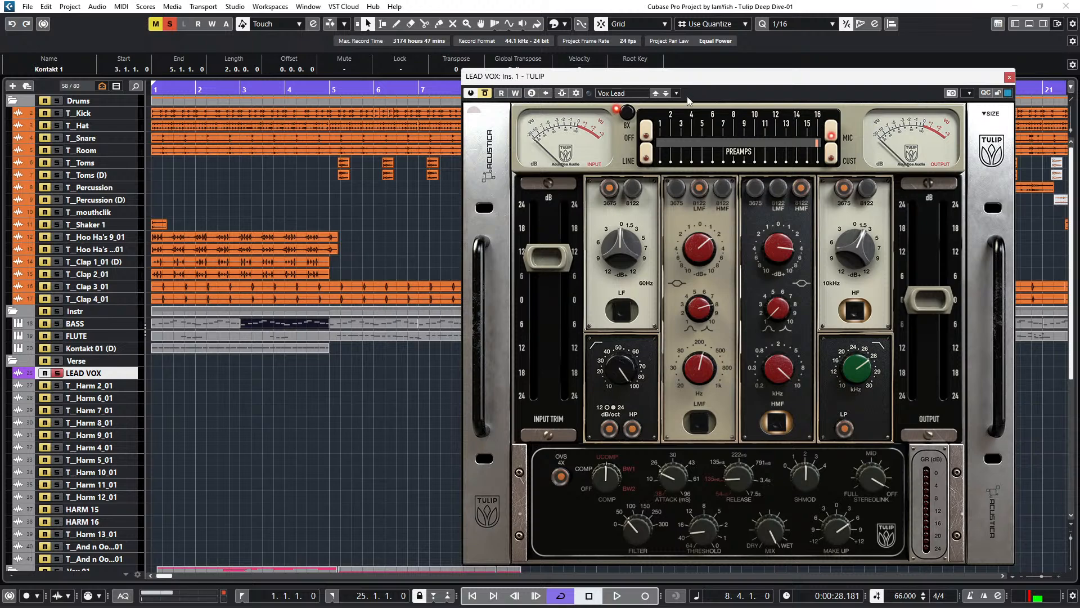
key("F3")
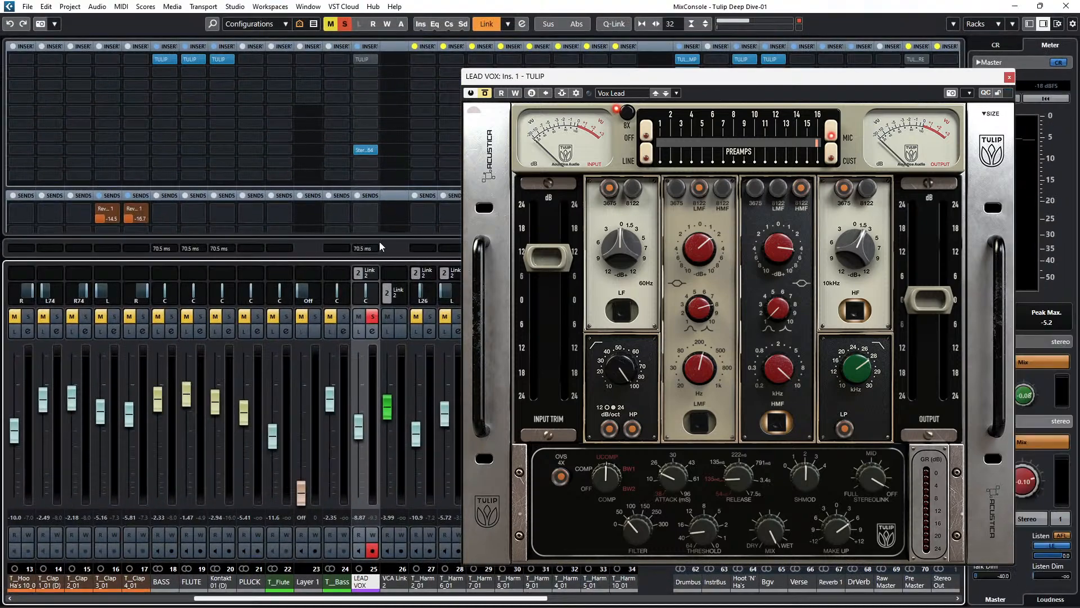
mouse_move(360, 156)
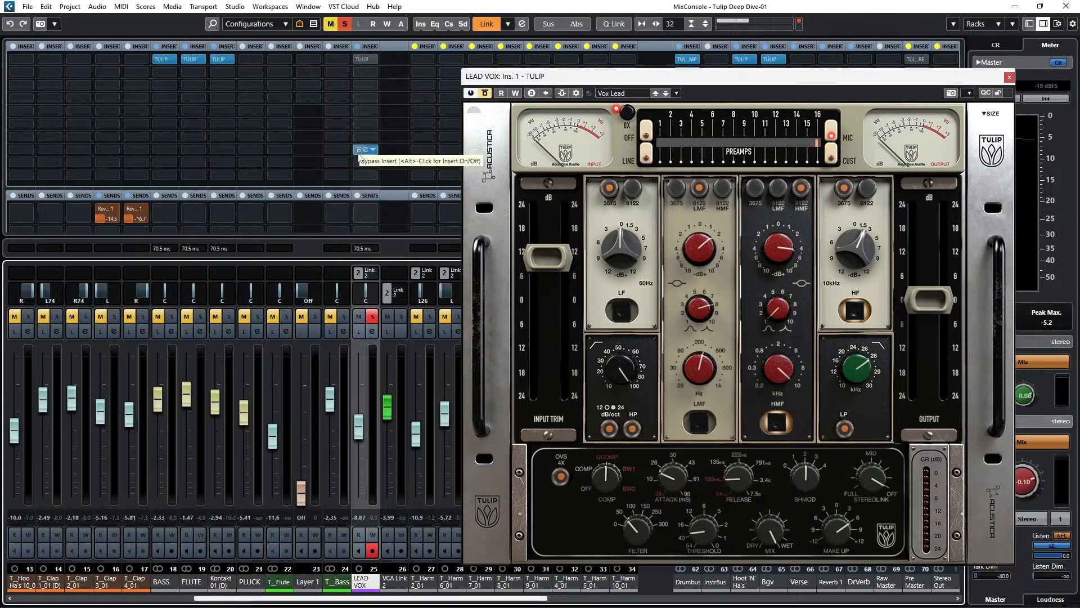
left_click(365, 151)
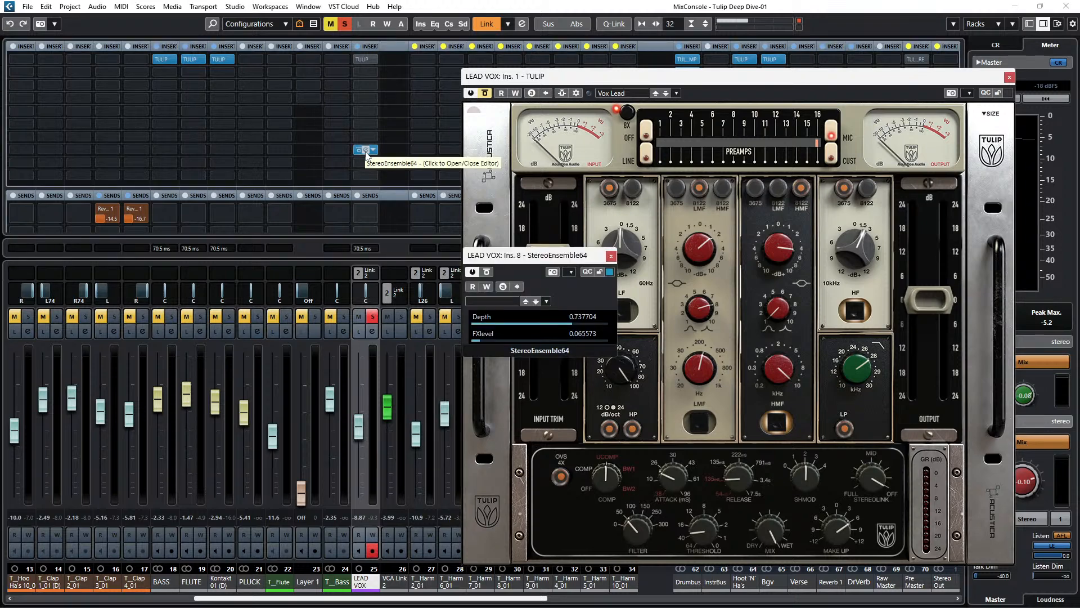
Bypass the LEAD VOX StereoEnsemble64 insert with its editor closed, and switch to the project with the TULIP window moved aside.
left_click(366, 150)
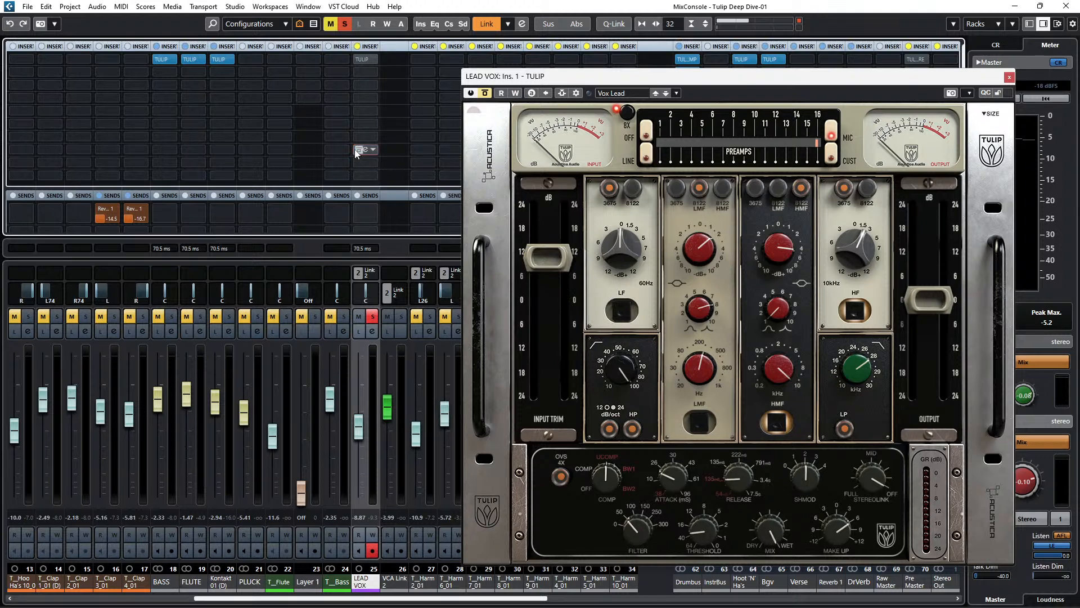
left_click_drag(594, 76, 658, 271)
key("F3")
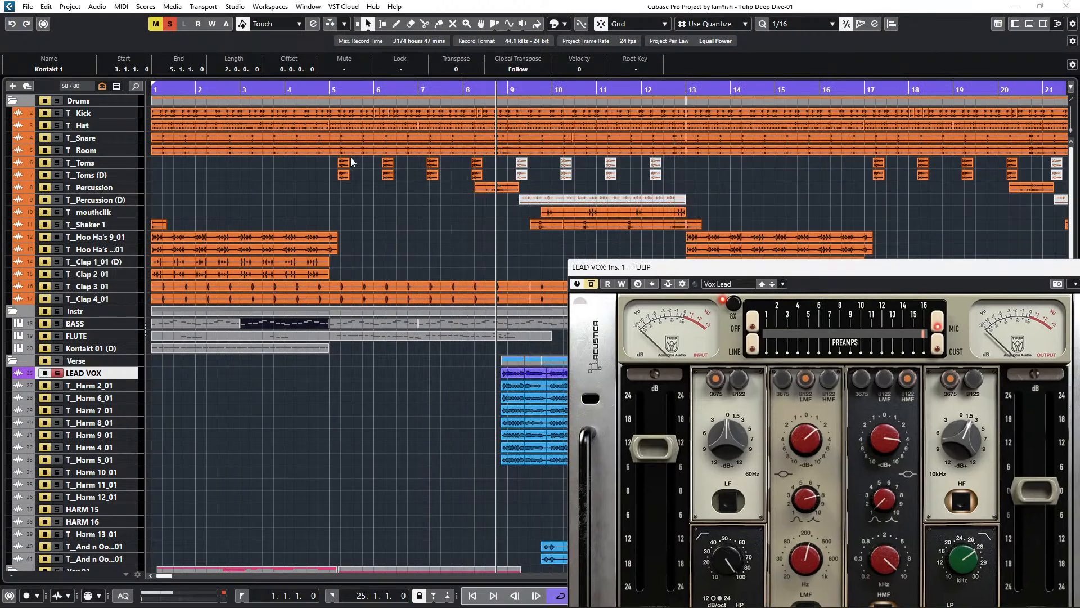
Set the grid type to Beat and place the left locator at 8.4.1, just before the LEAD VOX clips.
left_click_drag(156, 87, 500, 121)
left_click(737, 23)
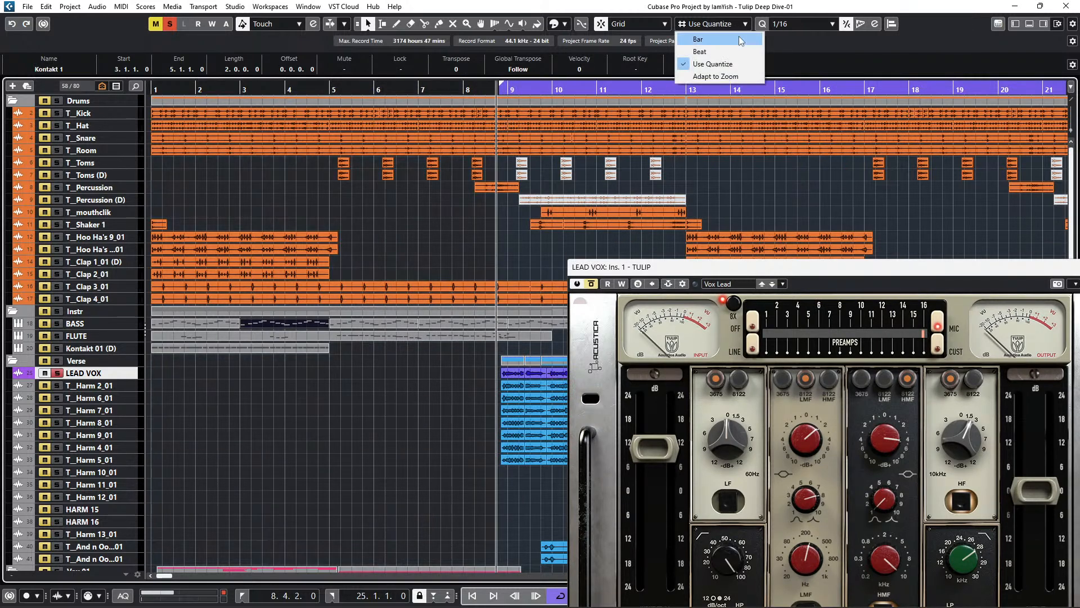
left_click(699, 52)
scroll(501, 123, "up", 2)
scroll(501, 123, "up", 3)
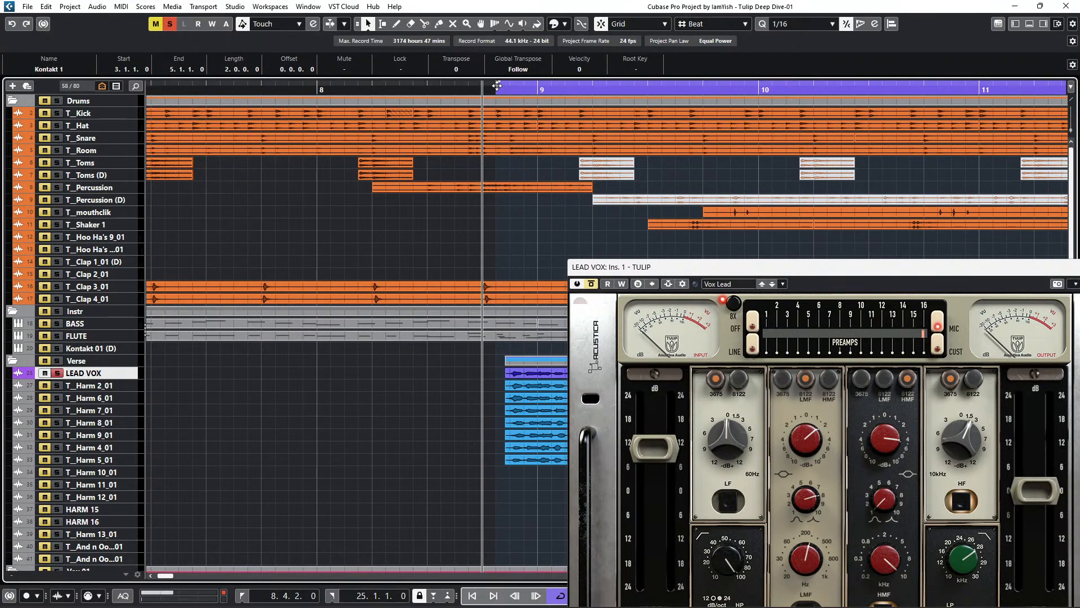
mouse_move(507, 86)
left_mouse_down()
mouse_move(532, 90)
mouse_move(493, 93)
left_mouse_up()
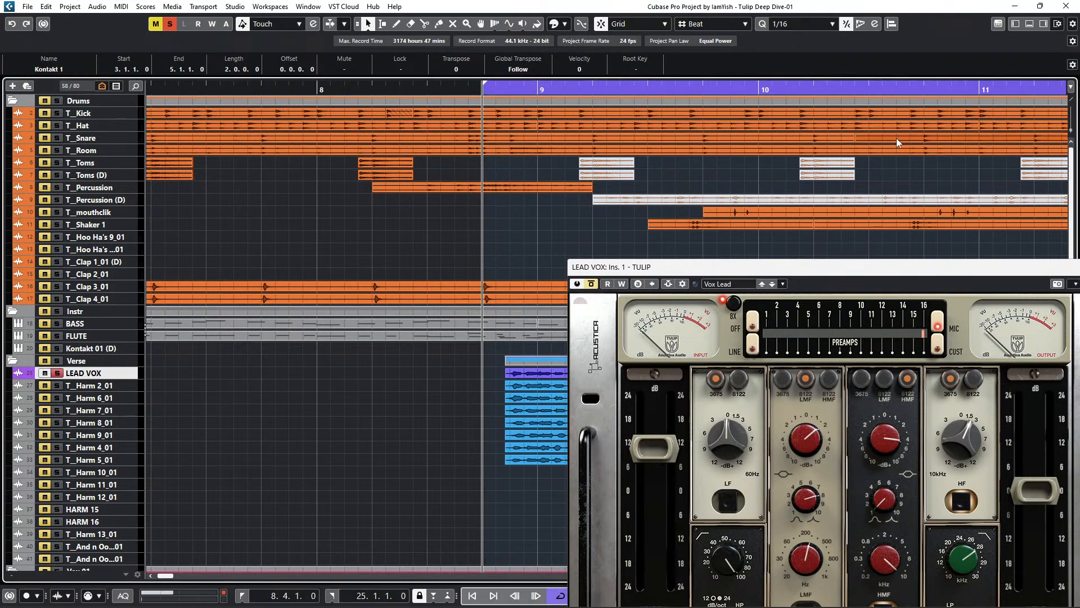
Place the right locator at 12.4.1 so the cycle range spans the LEAD VOX verse clips.
scroll(896, 137, "right", 10)
scroll(780, 170, "right", 10)
scroll(745, 163, "down", 1)
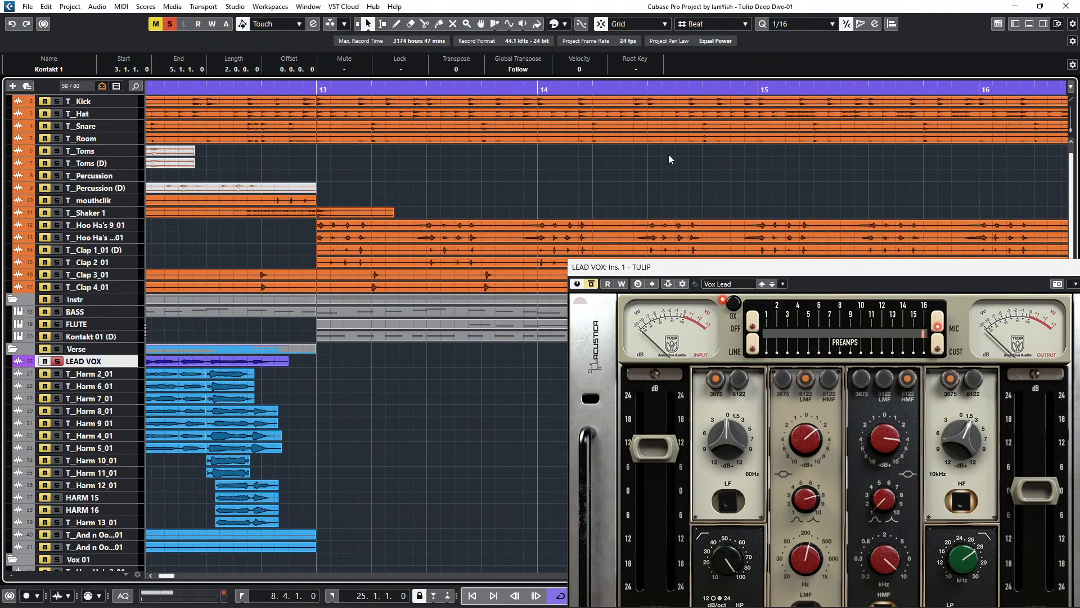
scroll(561, 155, "down", 5)
scroll(445, 152, "up", 1)
scroll(438, 152, "left", 1)
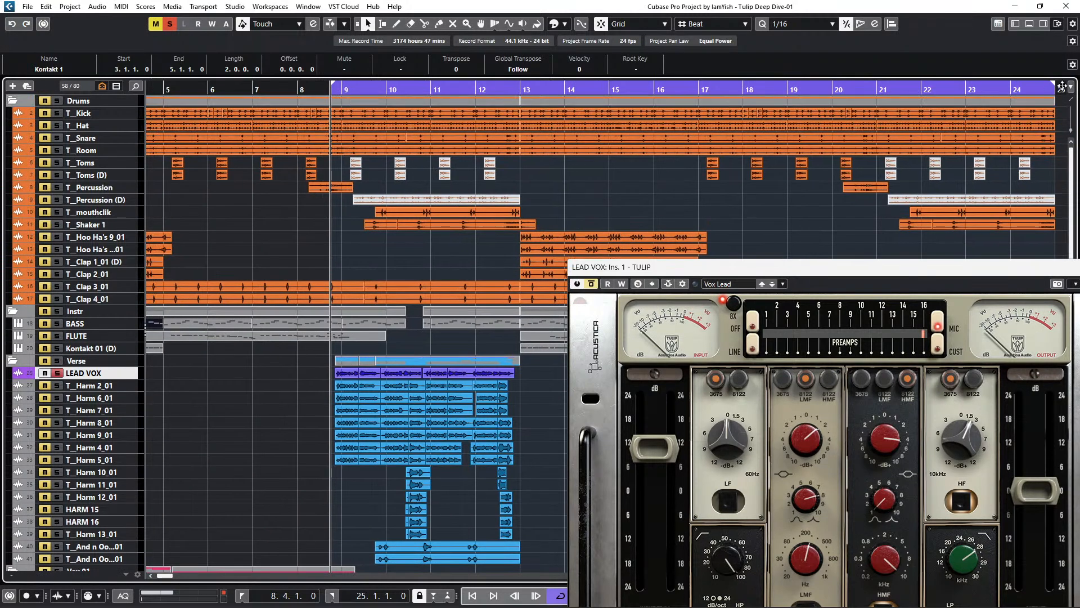
left_click_drag(1055, 90, 514, 181)
scroll(515, 129, "up", 10)
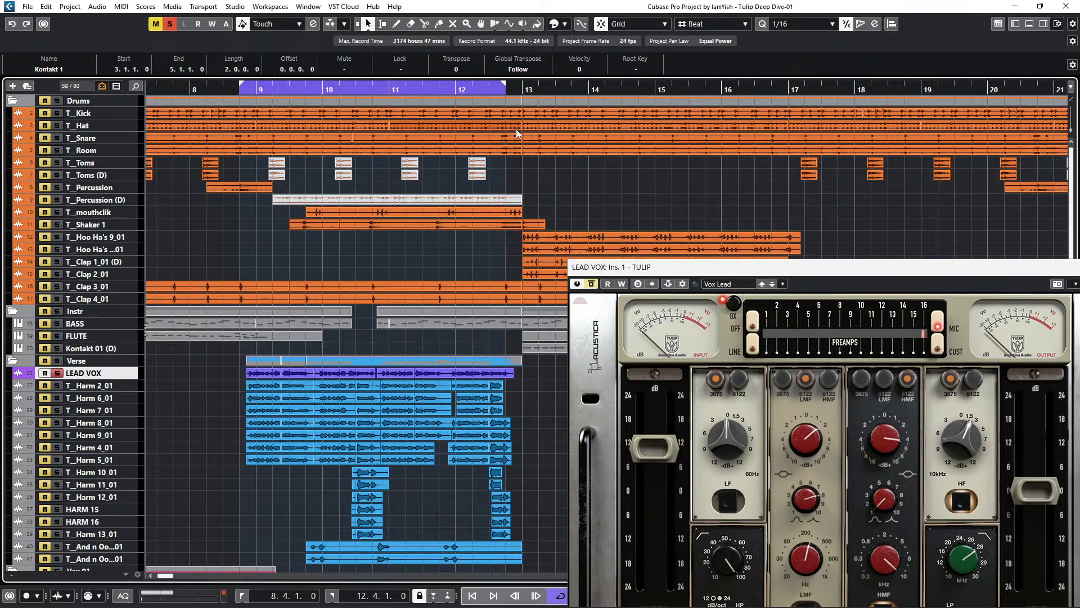
scroll(515, 129, "down", 8)
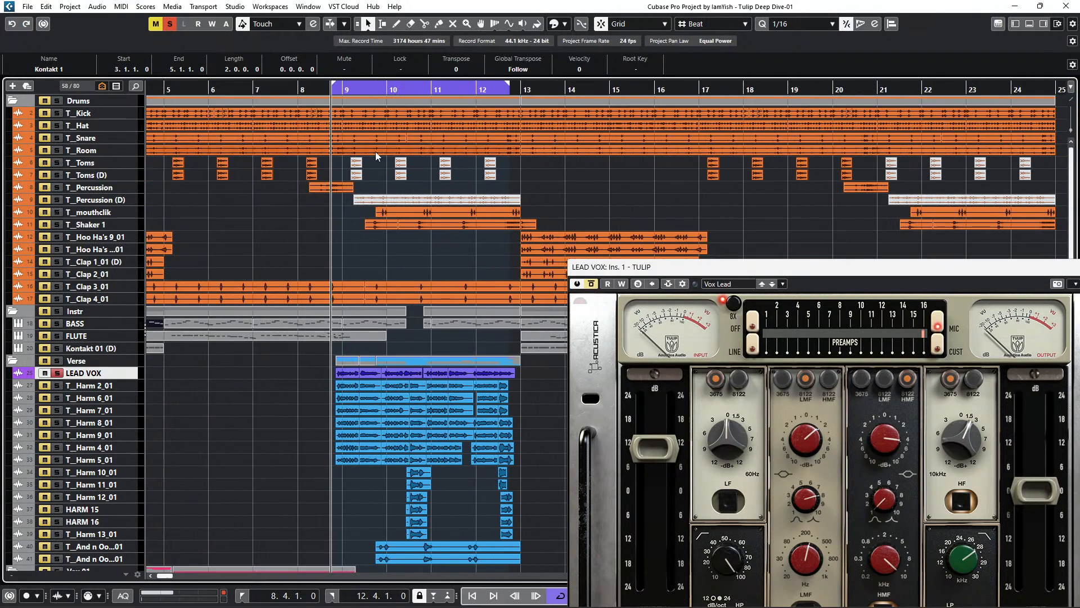
scroll(377, 158, "left", 3)
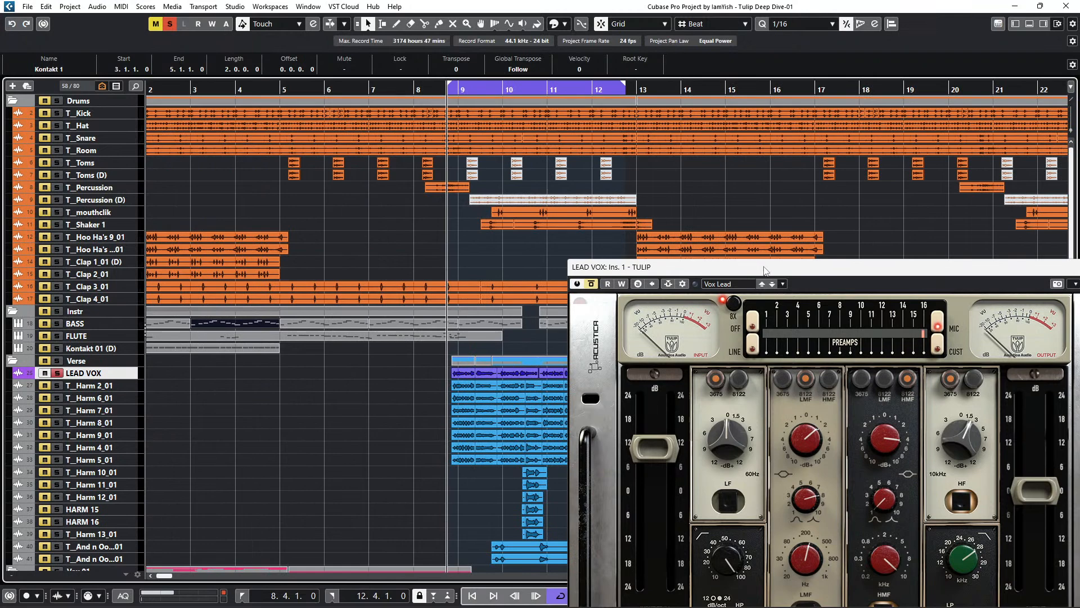
Play the cycle and, in the MixConsole, clear the active solos, solo LEAD VOX again, and unsolo Reverb 1.
left_click_drag(765, 270, 475, 81)
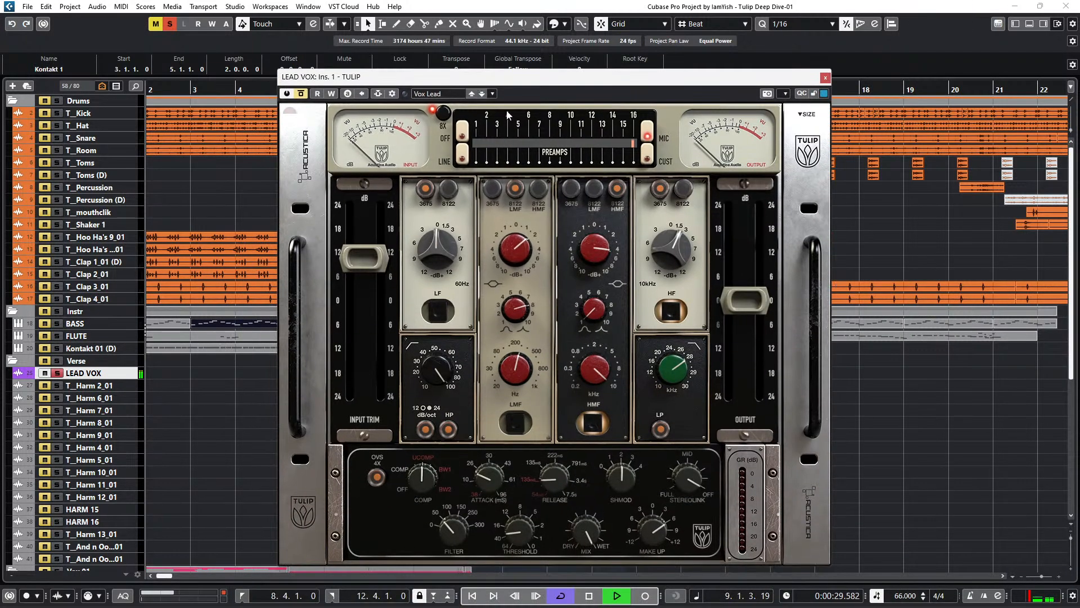
key("F3")
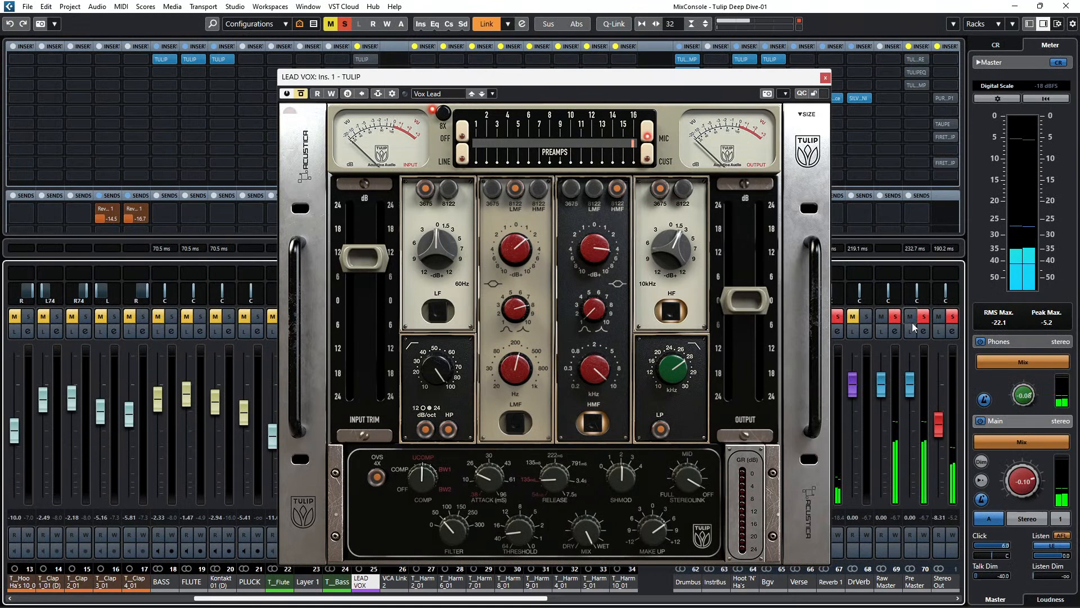
left_click(895, 316)
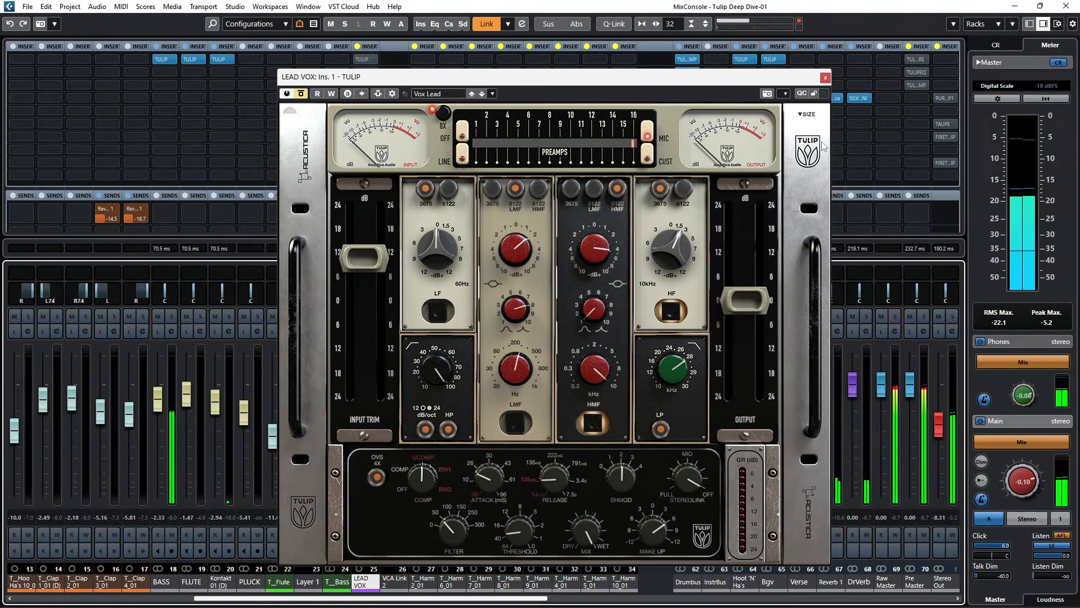
left_click_drag(764, 79, 696, 389)
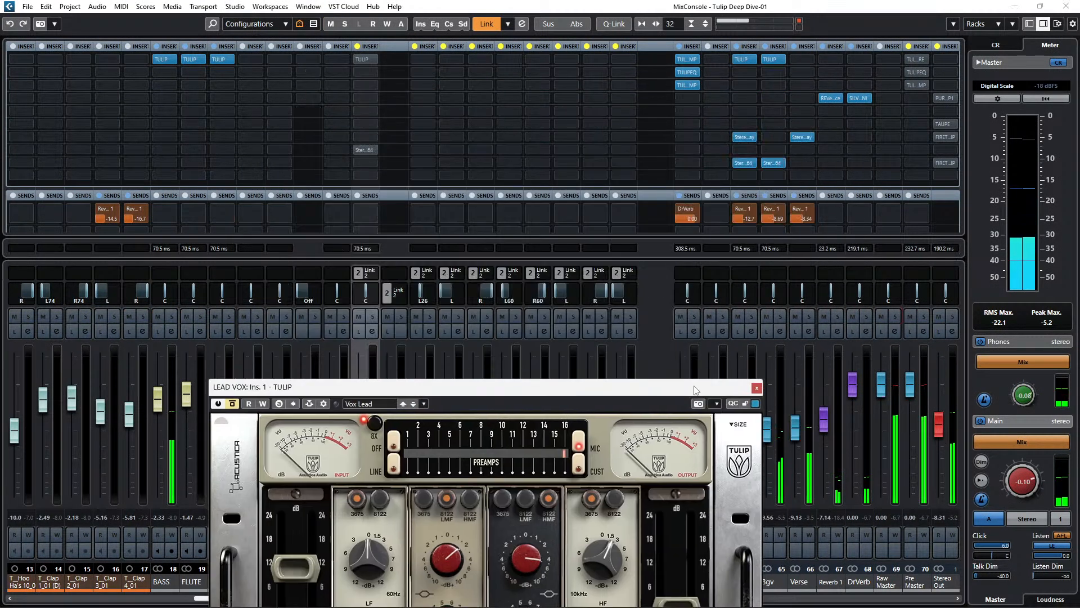
left_click(370, 318)
left_click_drag(594, 388, 397, 120)
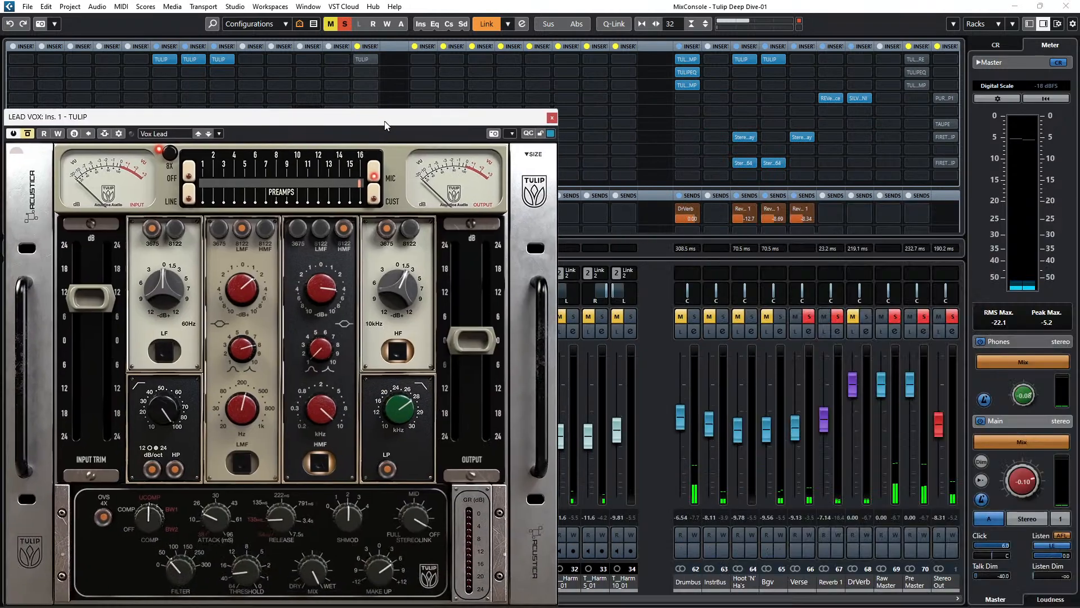
left_click(838, 317)
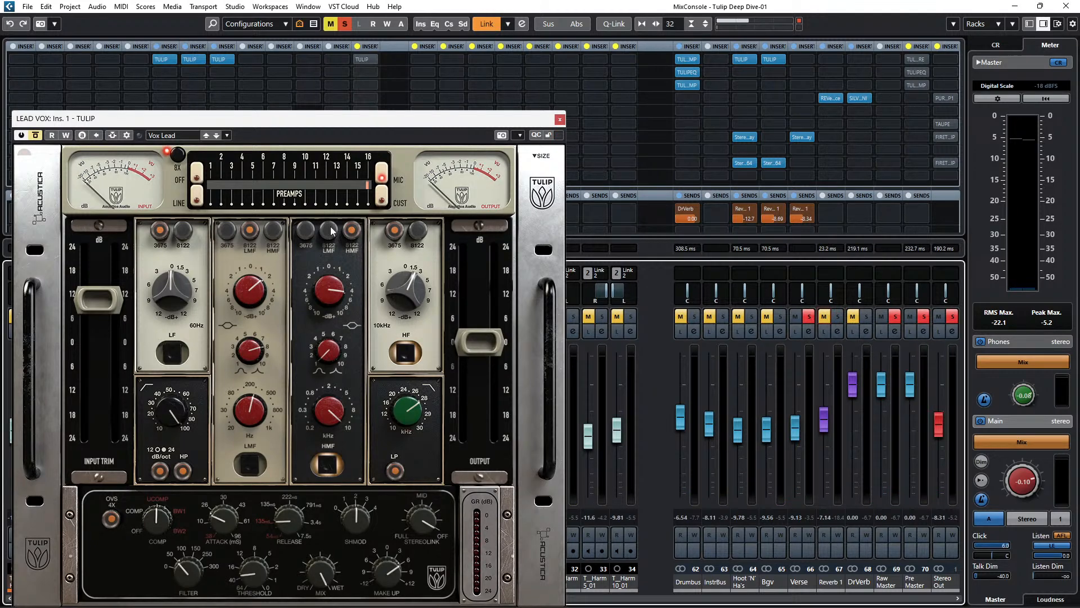
Activate the bypassed LEAD VOX TULIP during playback, and move its window to expose the group and master channel meters.
left_click_drag(296, 119, 734, 60)
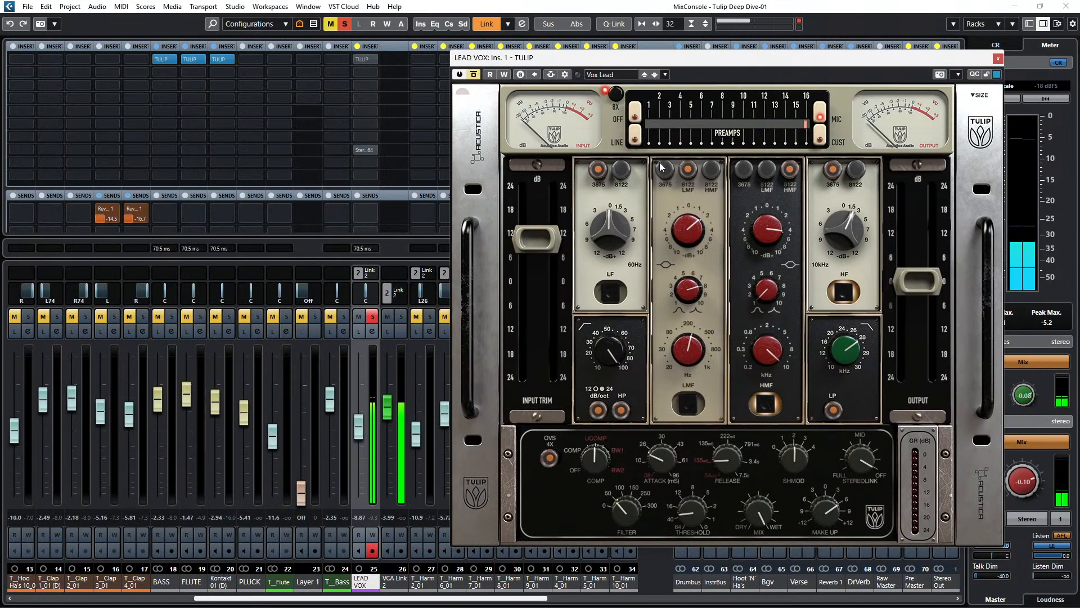
left_click(473, 74)
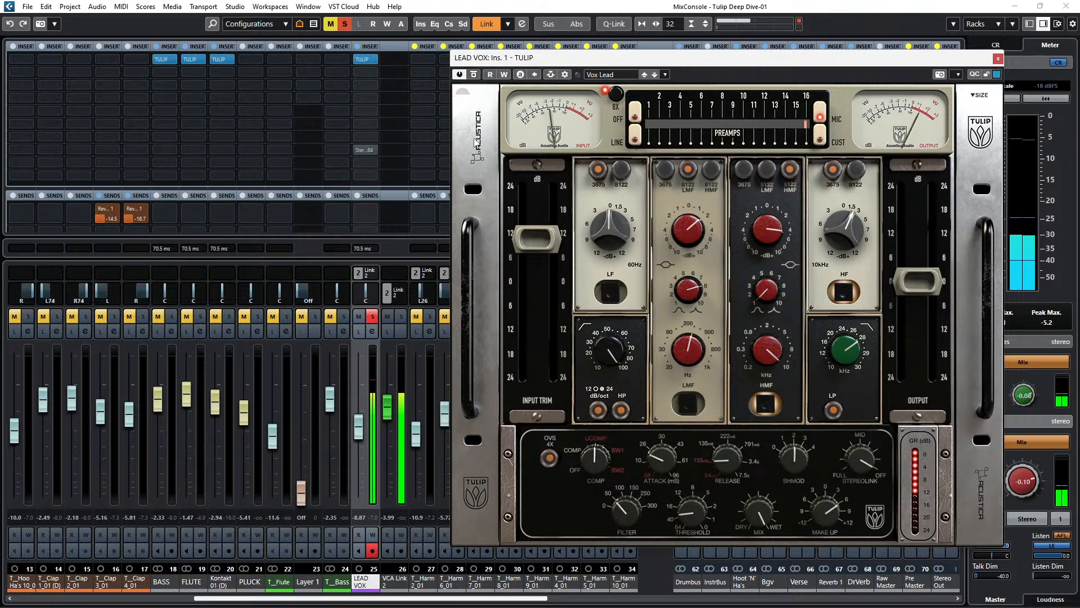
left_click_drag(776, 65, 376, 69)
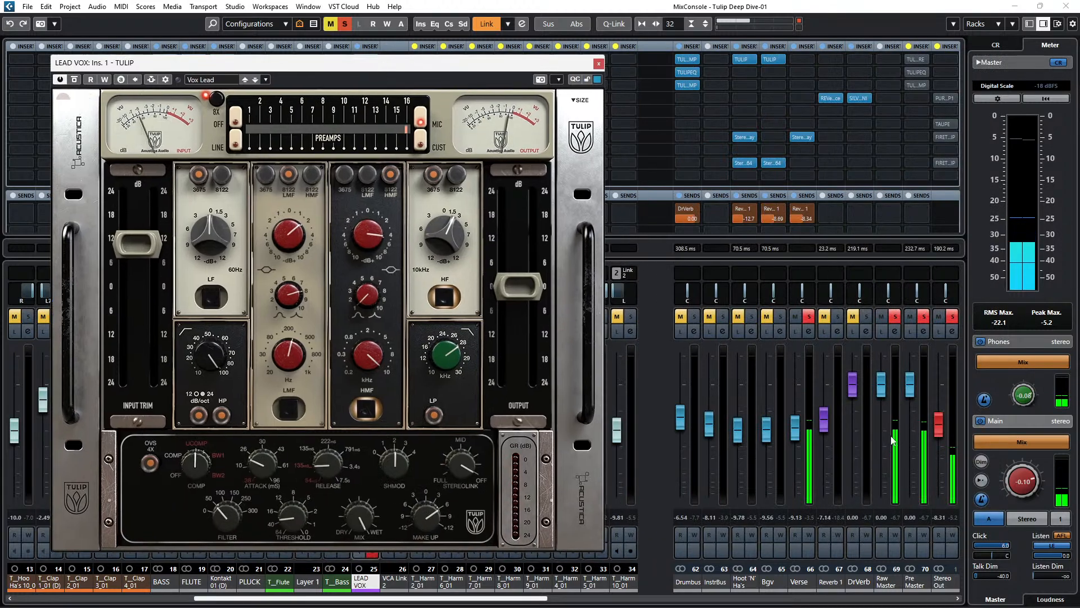
Turn off the stereo delay insert on the Verse channel and compare the lead vocal with TULIP bypassed and active.
left_click(801, 138)
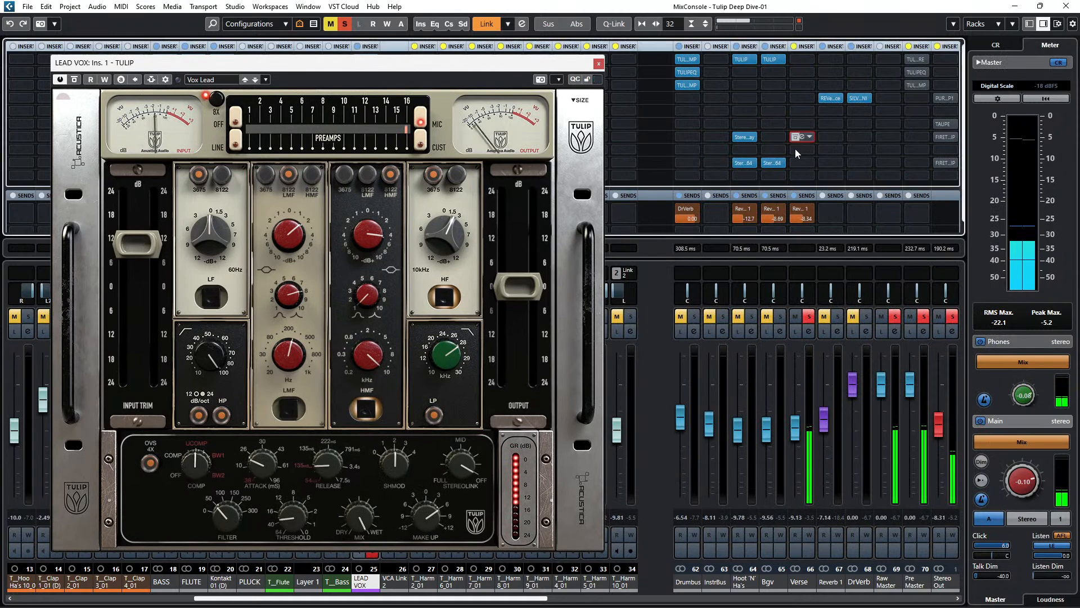
left_click_drag(452, 68, 921, 49)
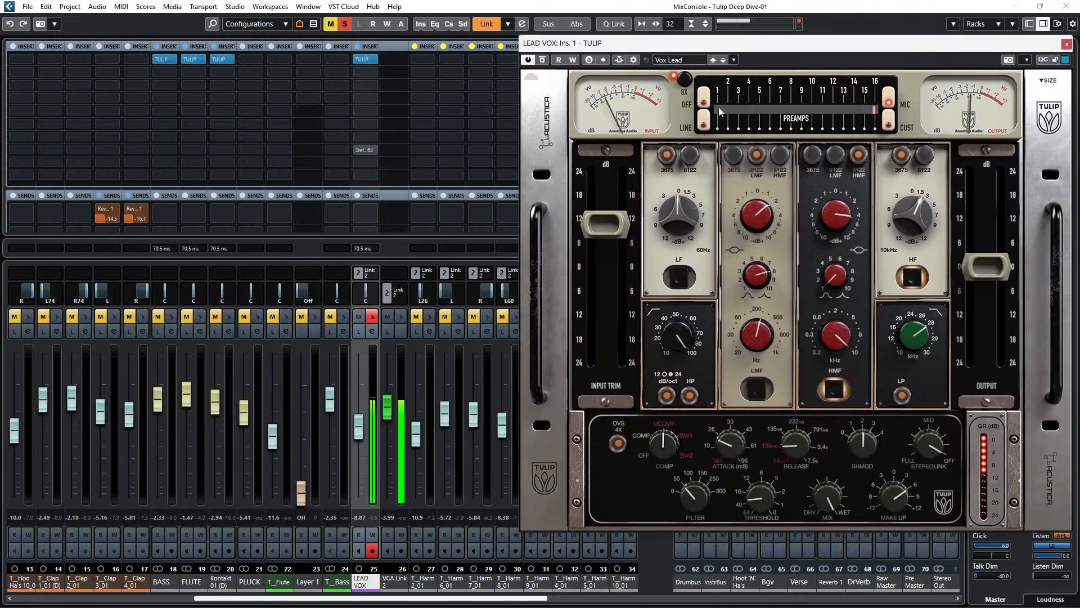
left_click(542, 61)
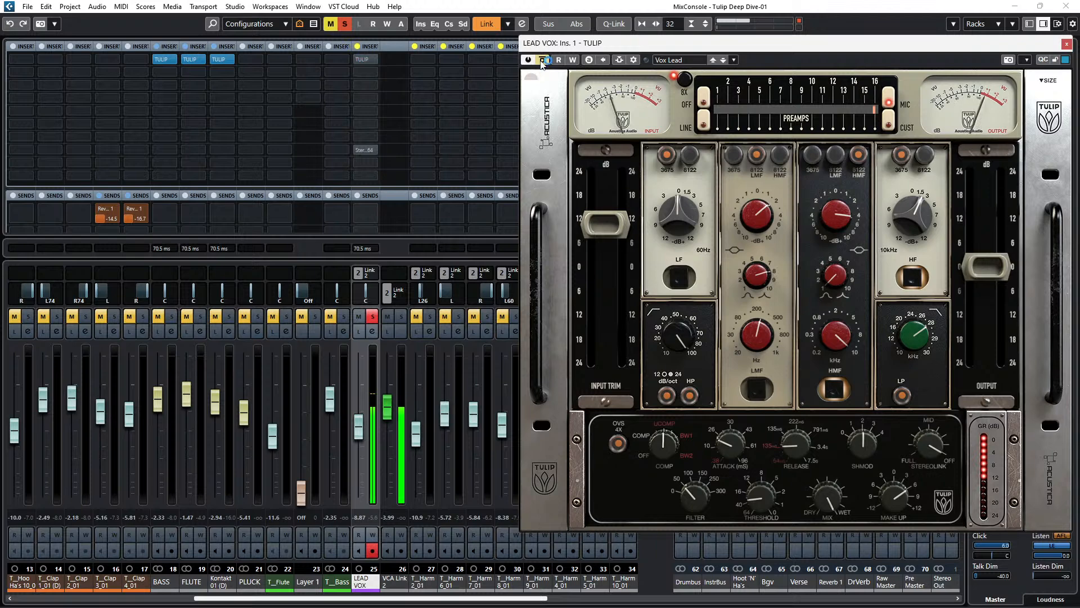
left_click(542, 62)
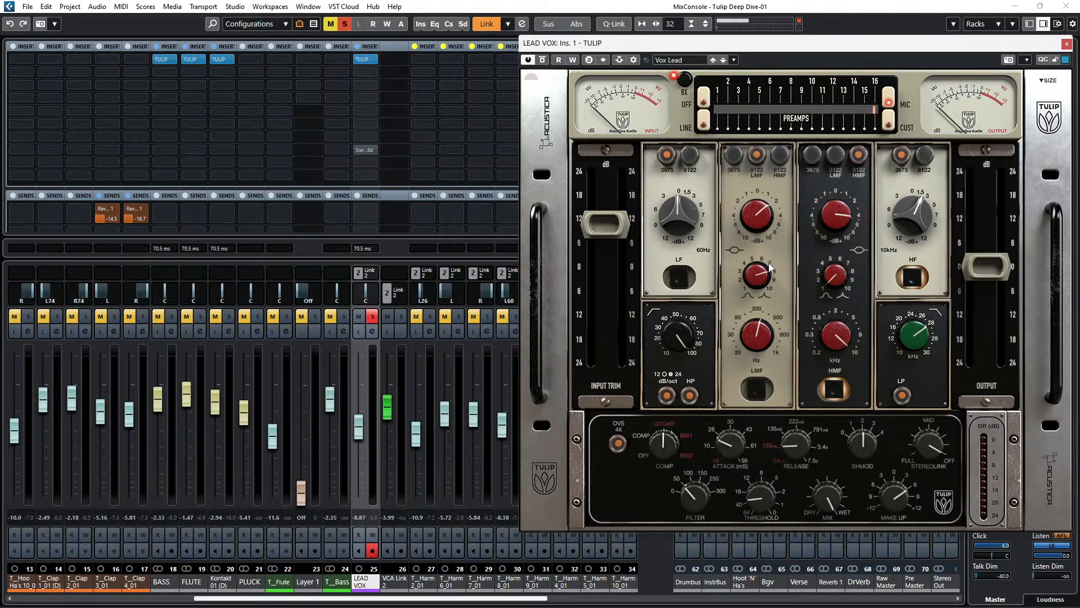
Play the lead vocal and compare TULIP's input trim at 0 dB and at about 12 dB.
mouse_move(882, 49)
left_mouse_down()
mouse_move(870, 78)
mouse_move(935, 400)
mouse_move(784, 144)
mouse_move(875, 37)
left_mouse_up()
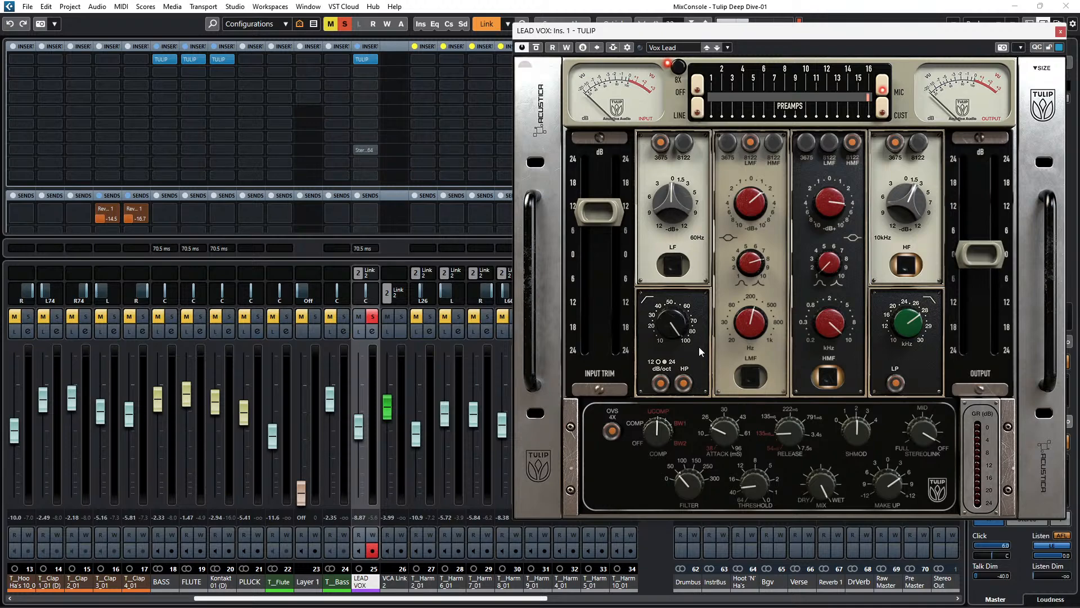
key("space")
left_click_drag(673, 325, 682, 341)
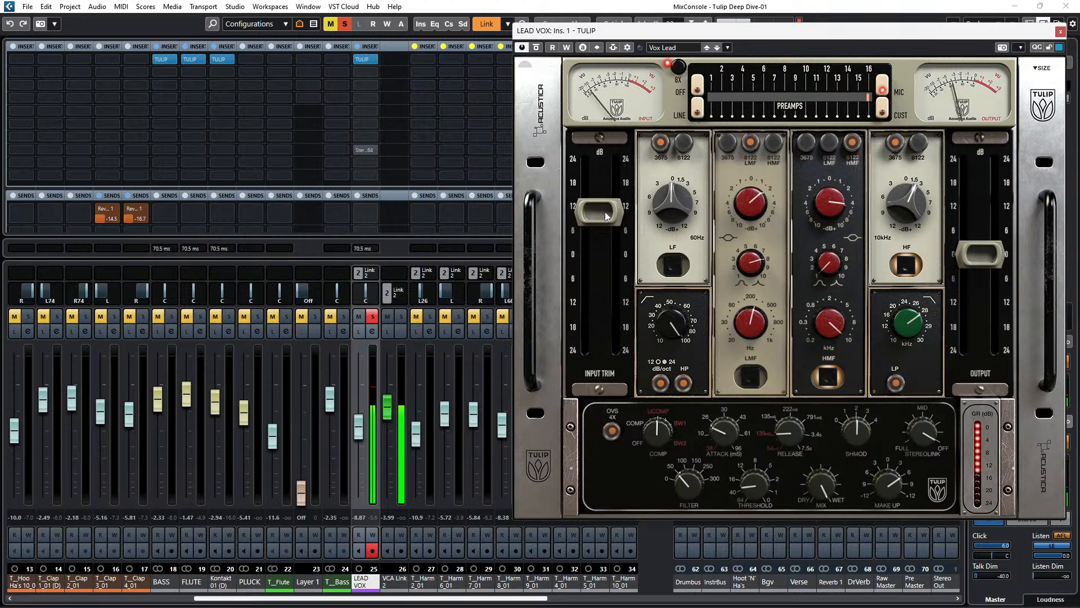
mouse_move(605, 215)
left_mouse_down()
mouse_move(610, 160)
mouse_move(601, 204)
left_mouse_up()
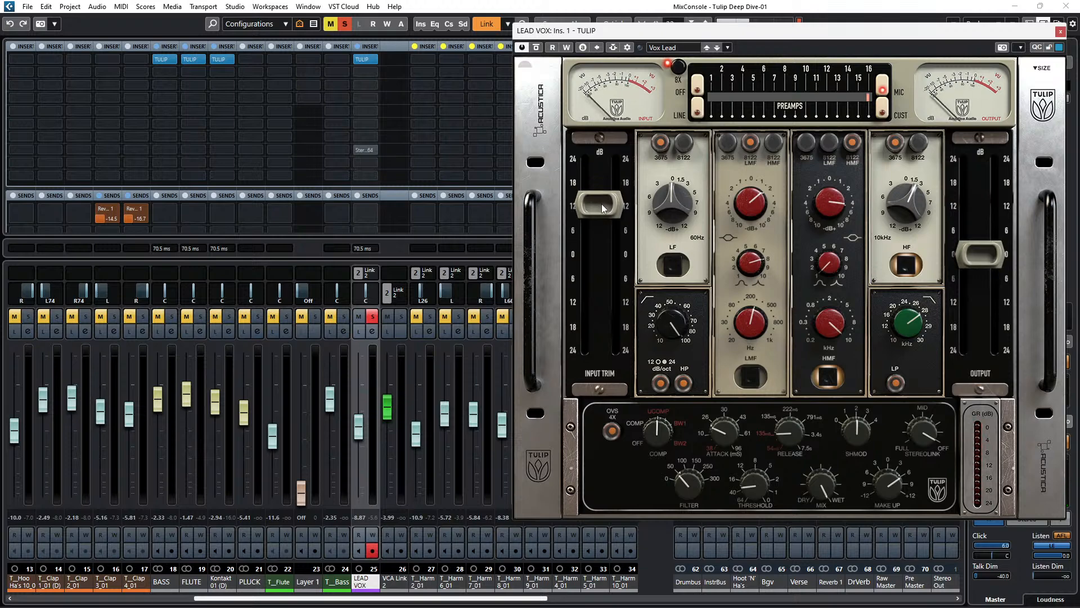
left_click_drag(602, 204, 613, 259)
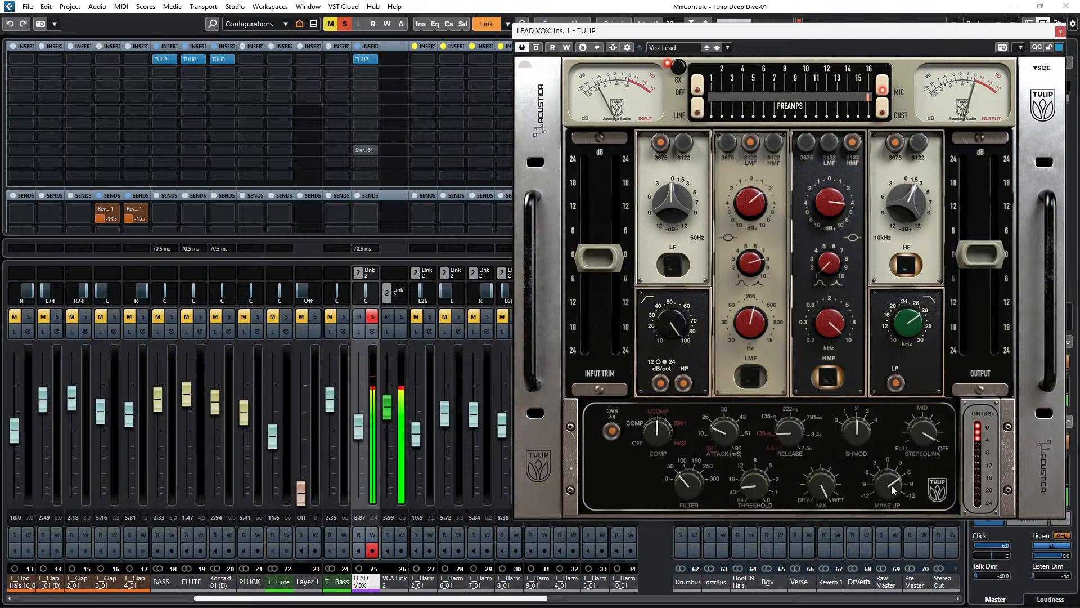
left_click_drag(610, 262, 614, 210)
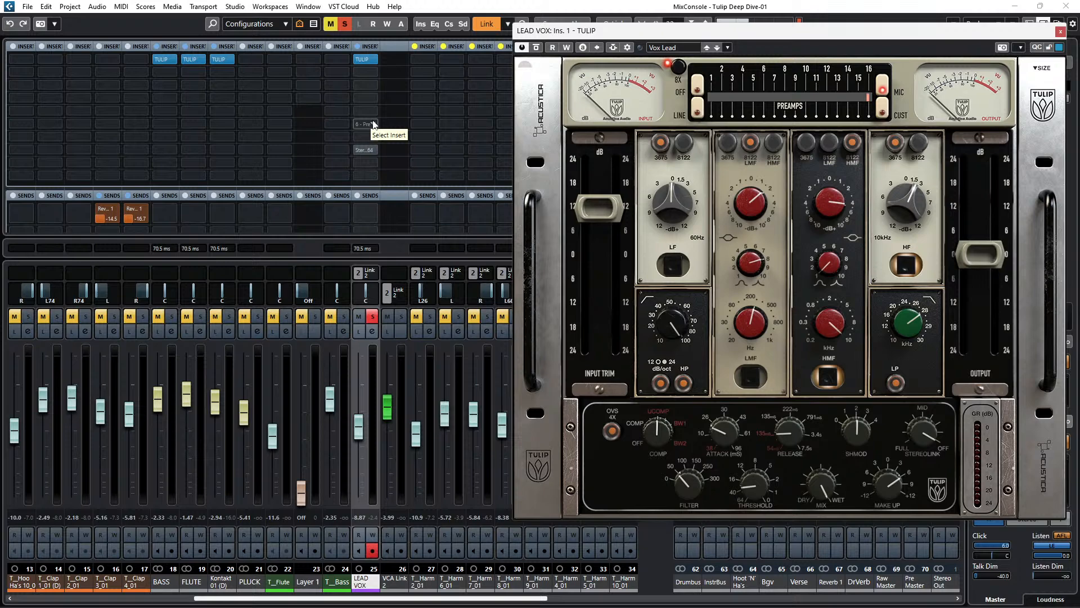
Load FIRETHEPUMP into the sixth insert of the LEAD VOX channel and place its window beside TULIP.
left_click(372, 124)
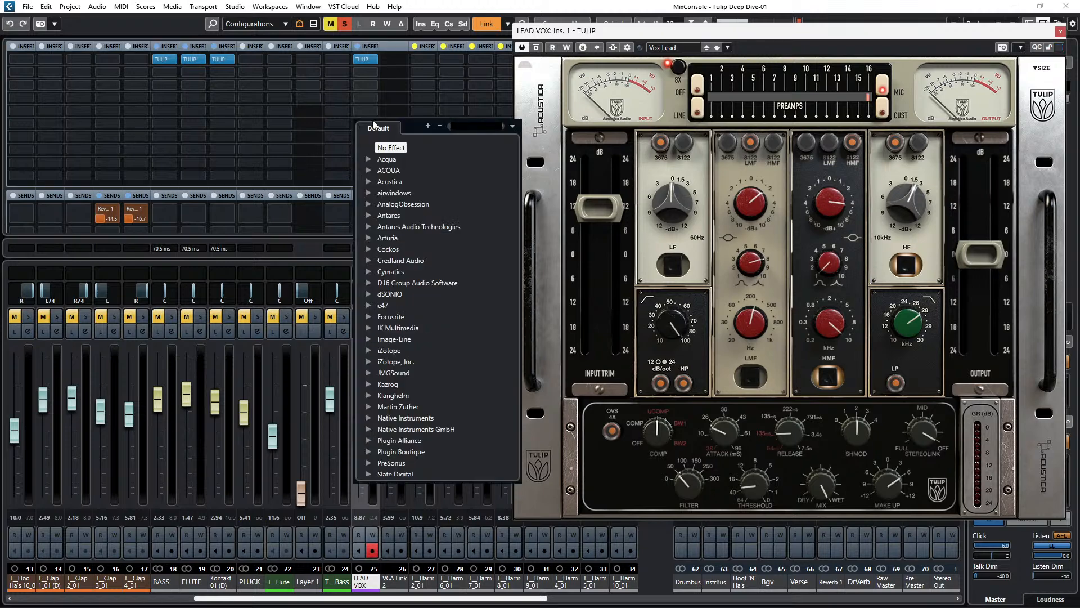
type("f")
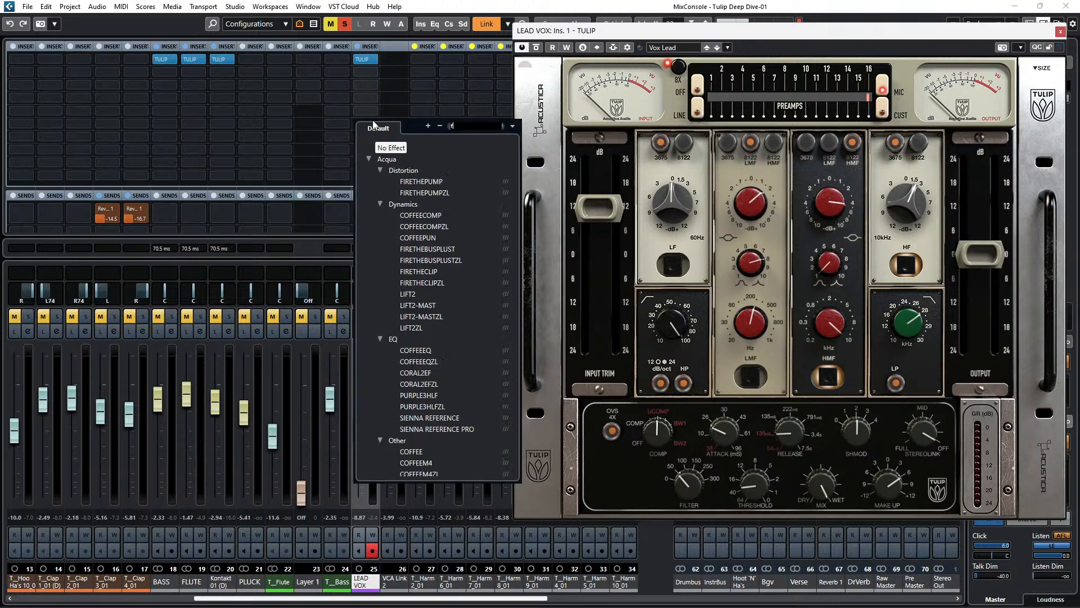
type("ilt th")
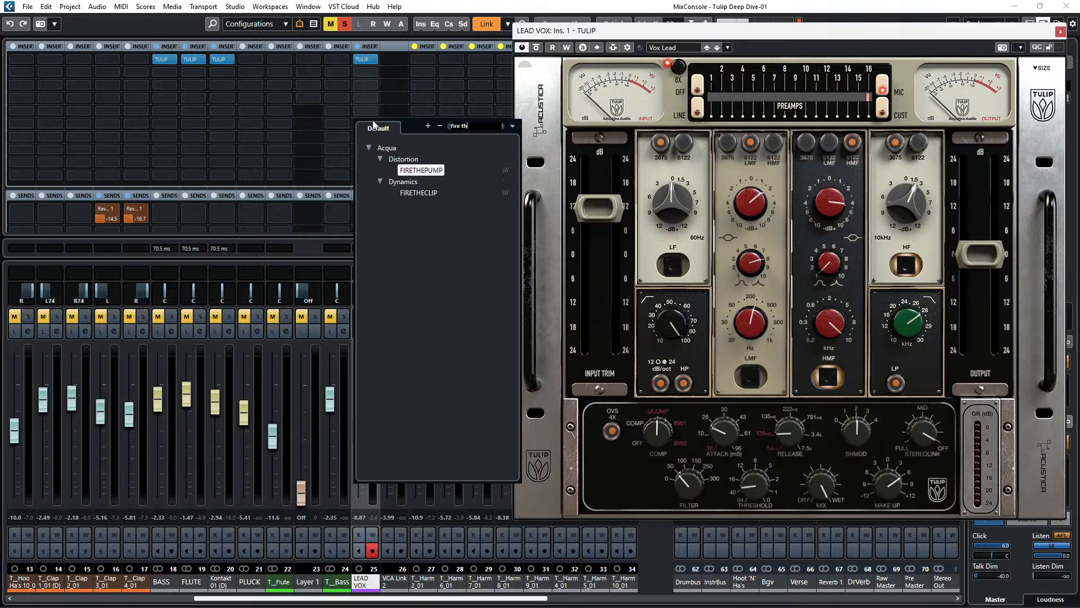
type("e p")
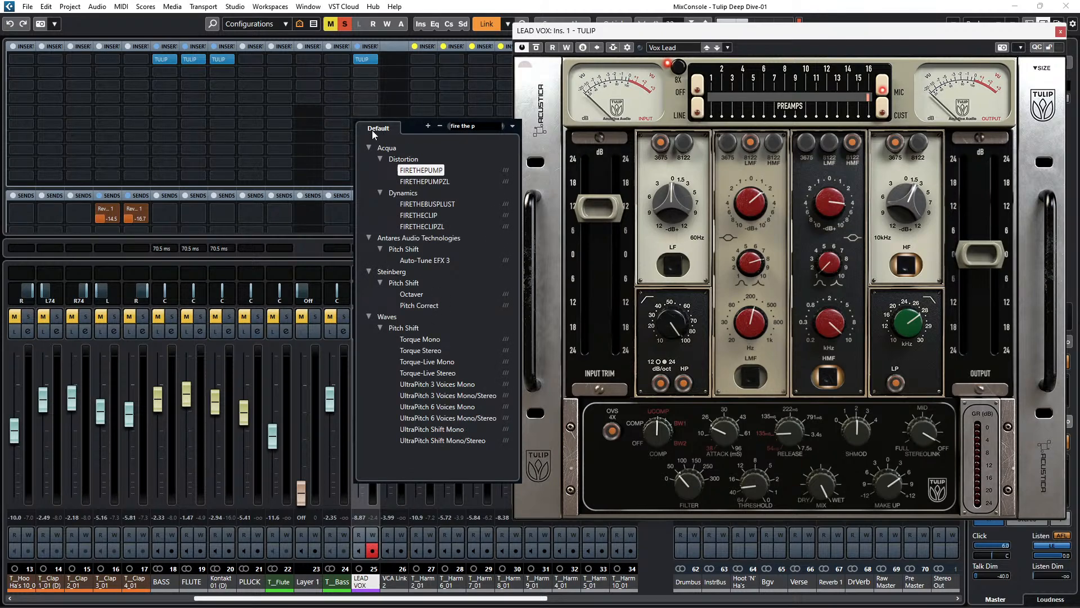
double_click(419, 172)
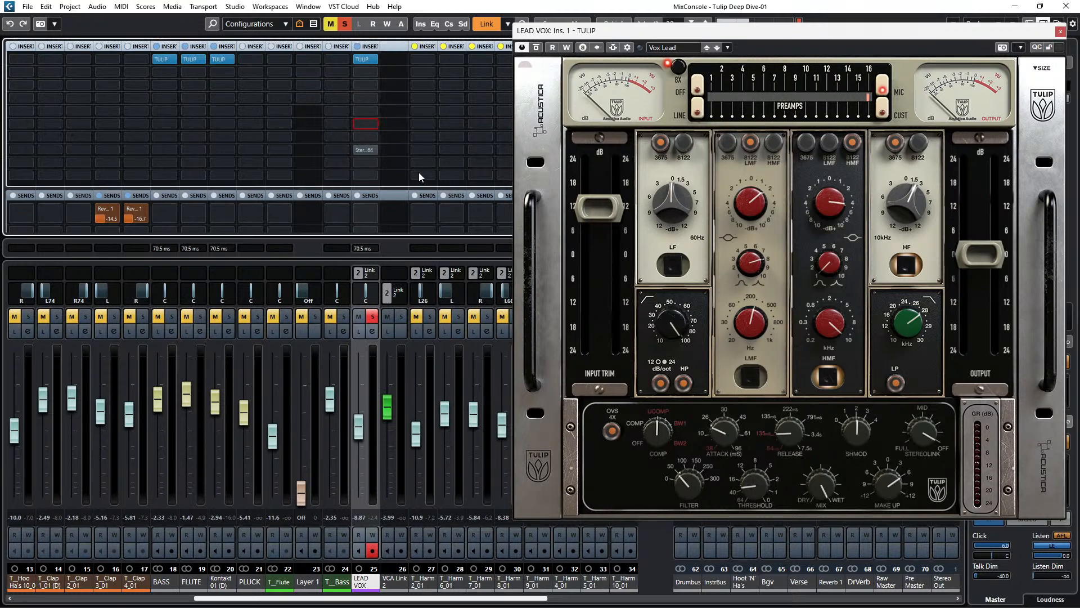
left_click_drag(555, 143, 371, 203)
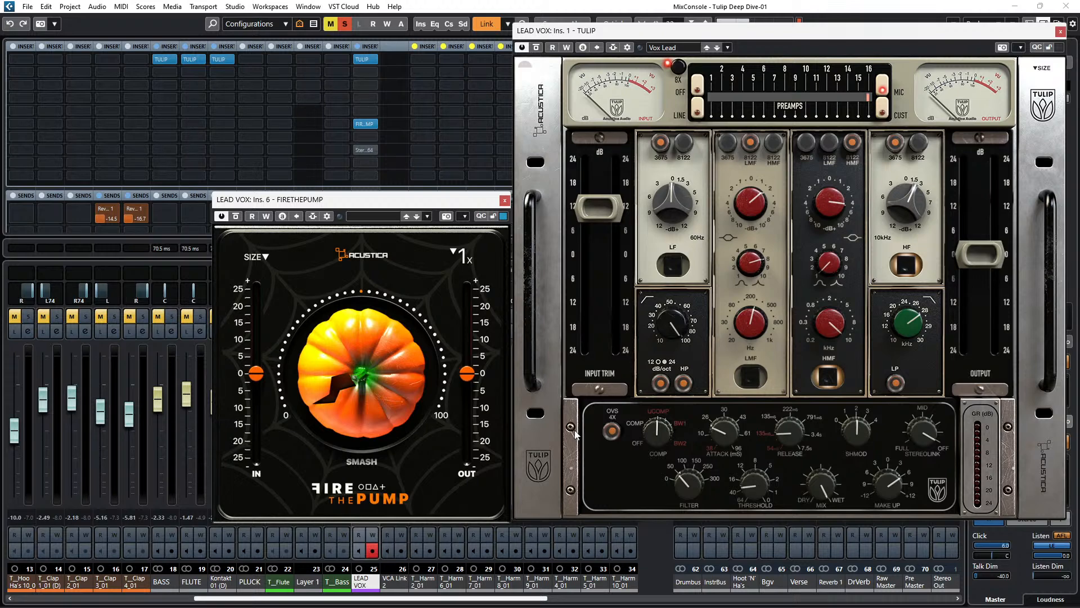
Set TULIP's input trim to 0 dB, compare TULIP bypassed and active, and activate FIRETHEPUMP.
left_click_drag(602, 212, 603, 222)
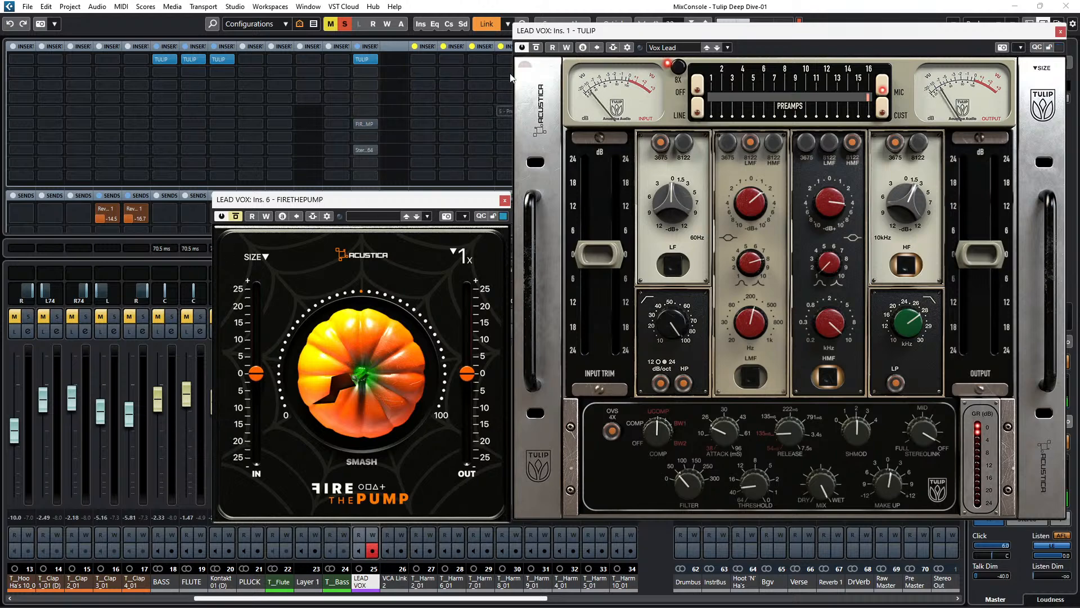
left_click(536, 47)
left_click(536, 48)
left_click(237, 218)
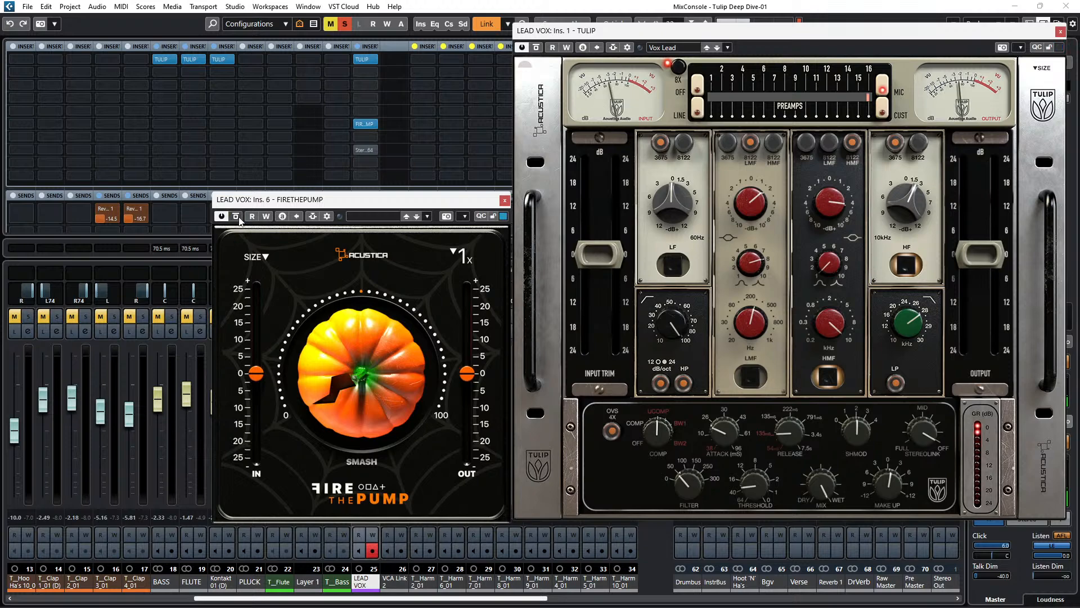
With TULIP's preamp off, audition FIRETHEPUMP's Smash near mid-scale against TULIP's input trim at about 12 dB.
left_click(699, 93)
left_click(699, 92)
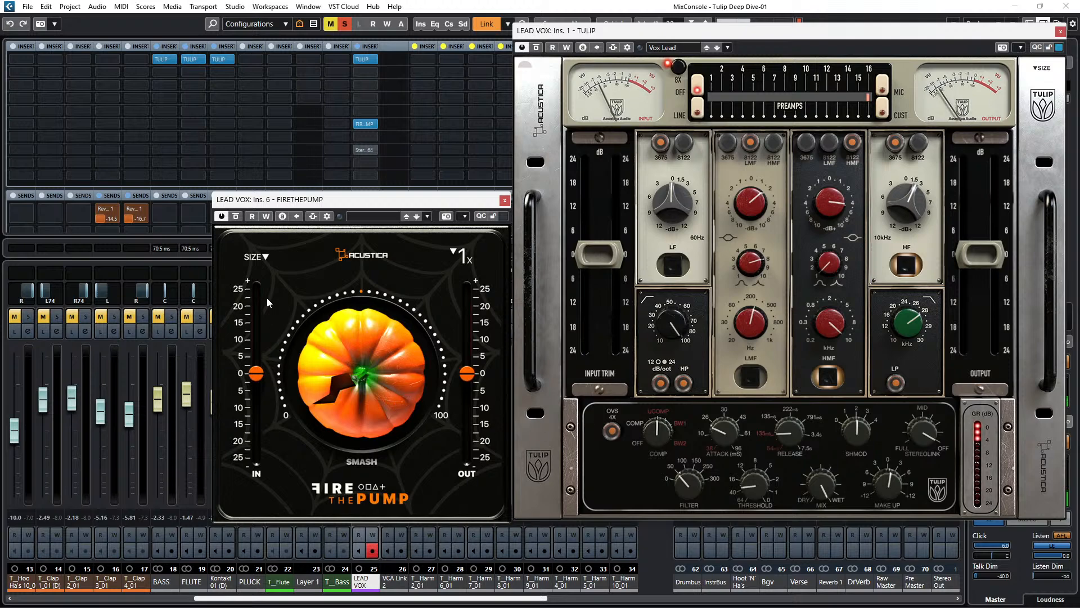
left_click_drag(329, 404, 337, 361)
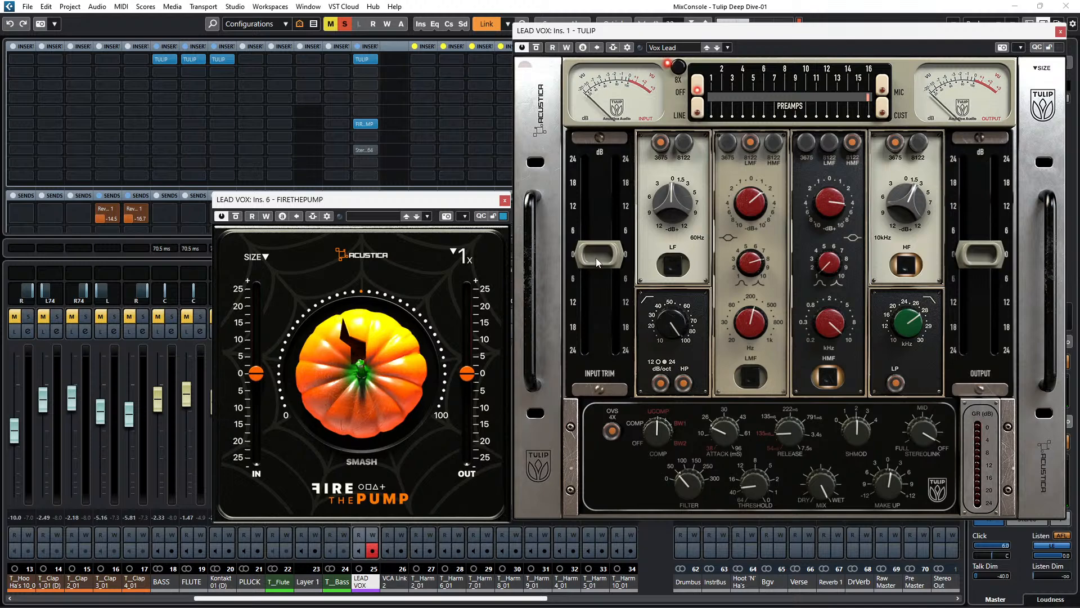
left_click(236, 216)
left_click_drag(600, 261, 602, 205)
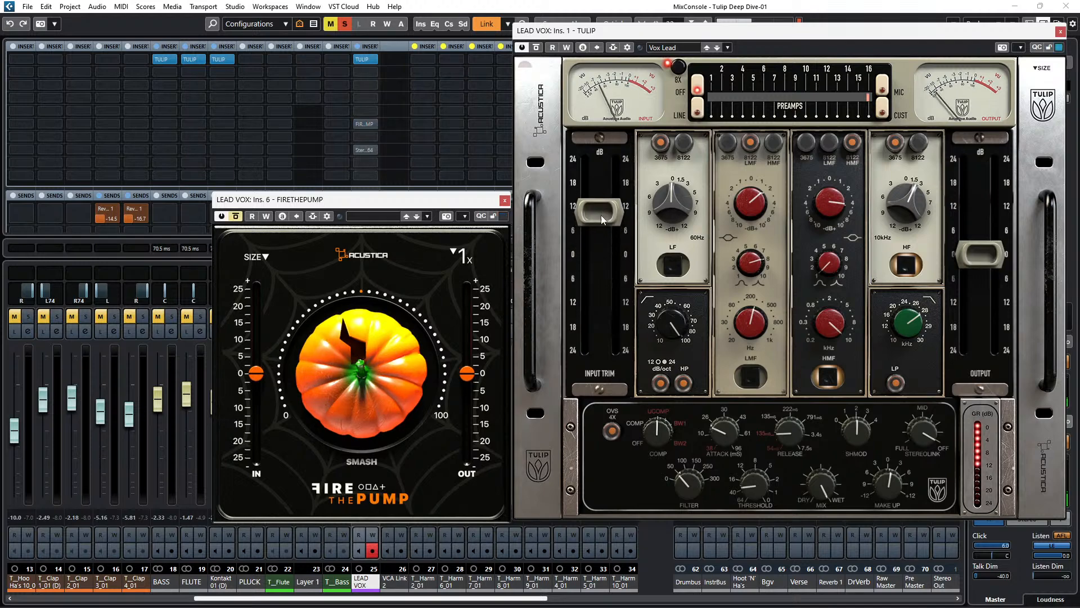
left_click_drag(604, 221, 596, 252)
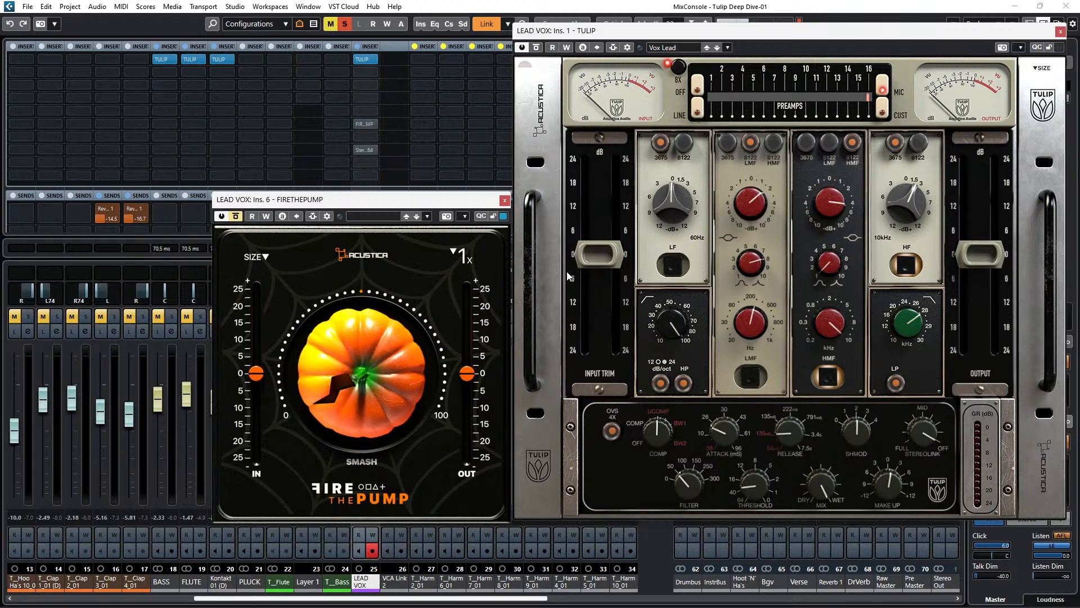
Audition TULIP's input trim at about 24 dB against sweeps of FIRETHEPUMP's Smash, resetting the trim to 0 dB.
left_click(588, 260)
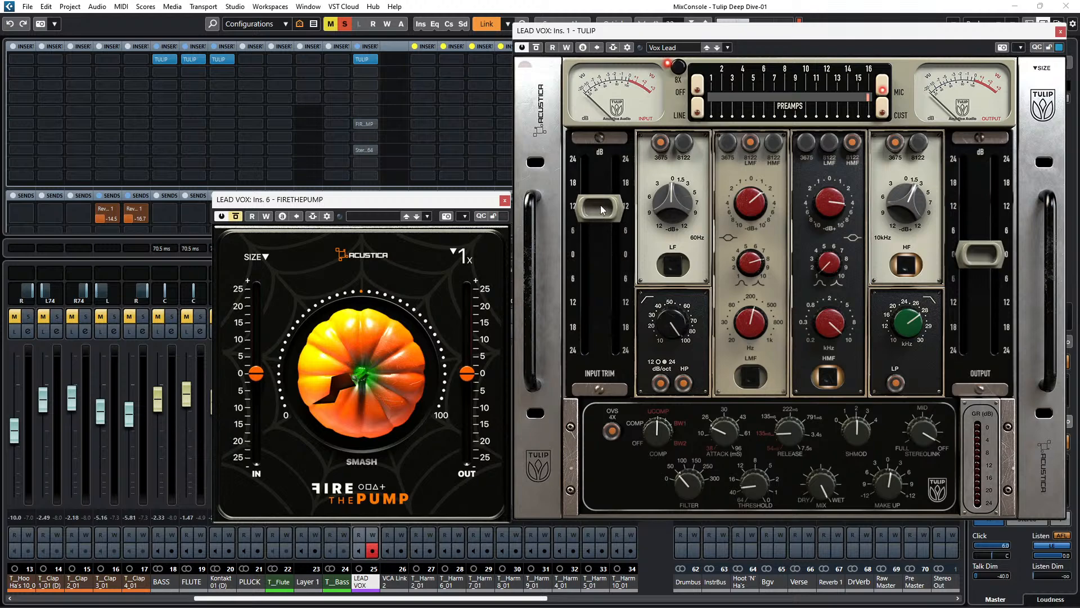
left_click_drag(594, 186, 586, 163)
left_click_drag(335, 396, 346, 366)
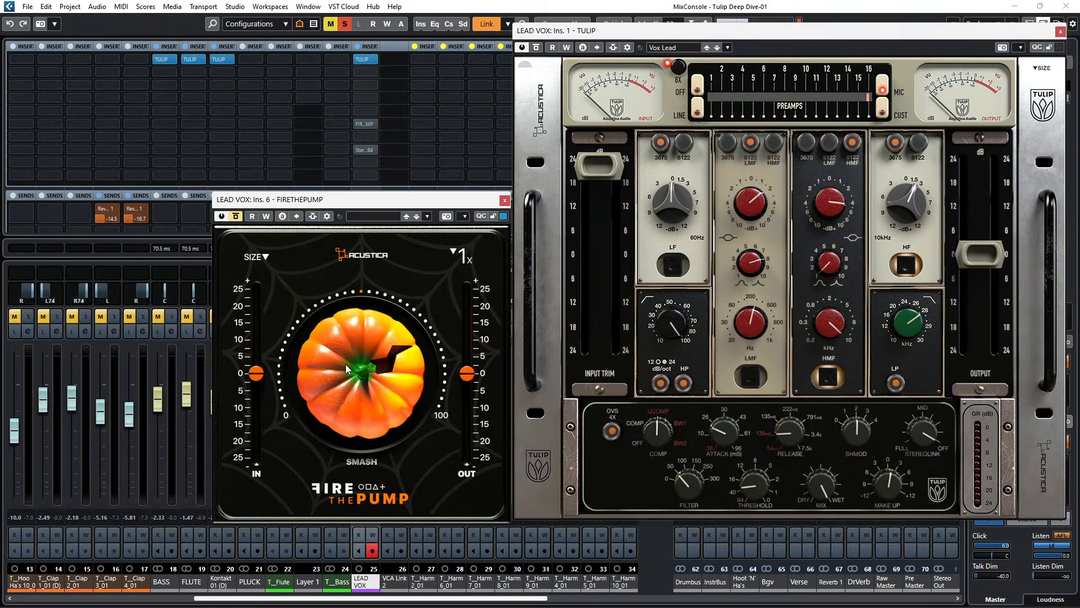
left_click_drag(345, 364, 319, 441)
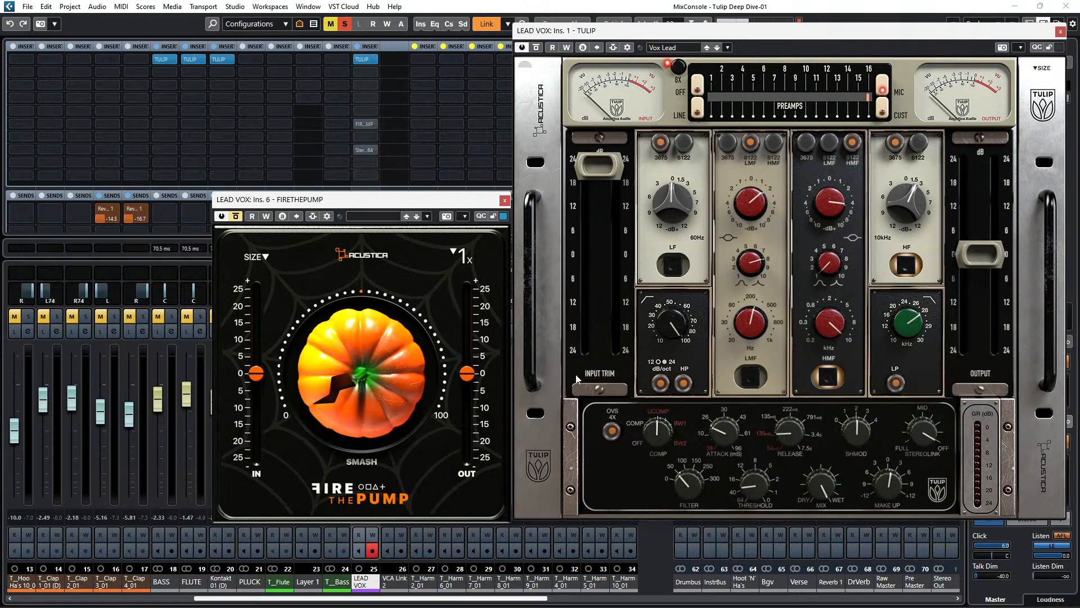
left_click_drag(396, 391, 385, 304)
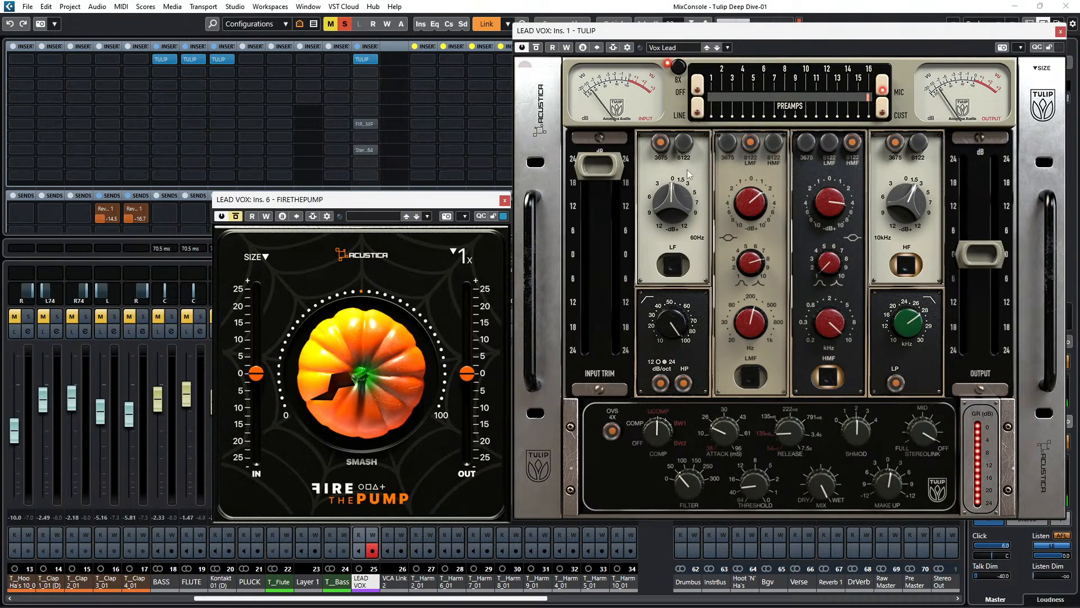
double_click(593, 166)
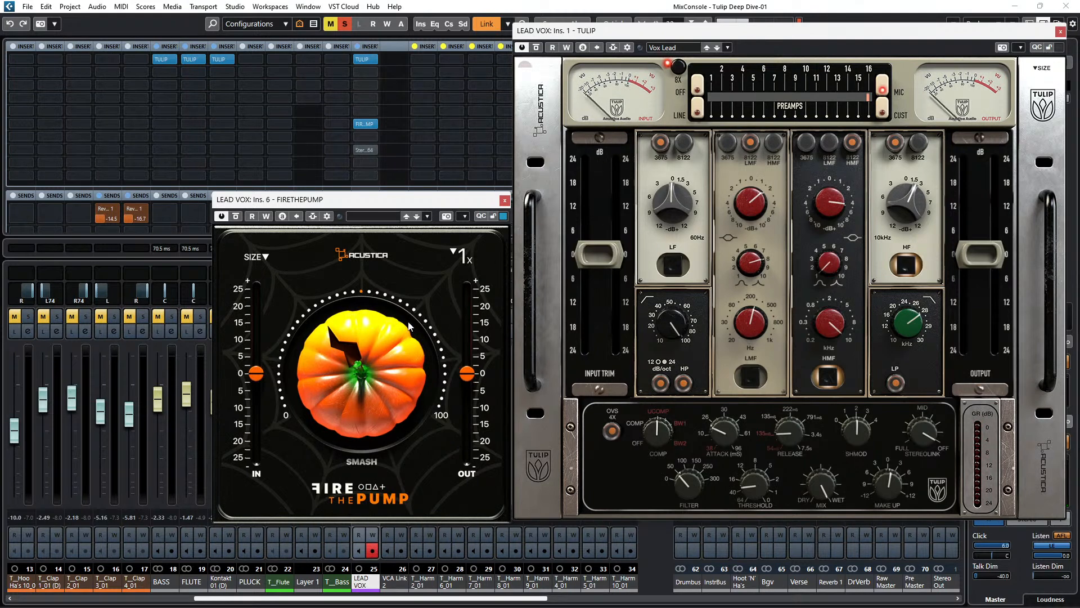
Set FIRETHEPUMP's input to 25 and its output to -25.
left_click_drag(256, 373, 266, 276)
left_click_drag(469, 376, 462, 426)
left_click_drag(464, 465, 460, 469)
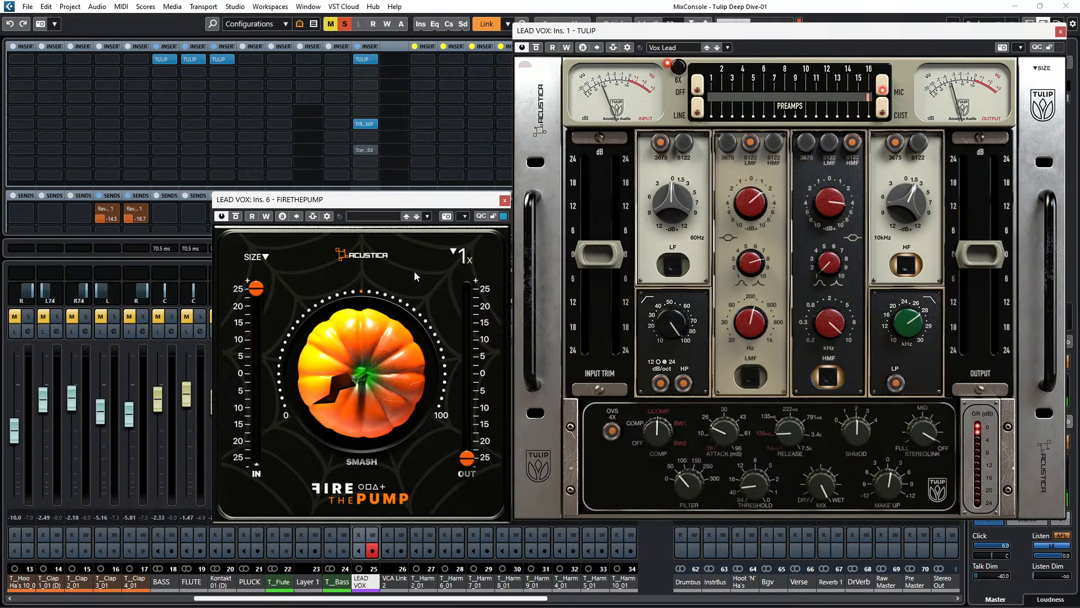
Compare the lead vocal with FIRETHEPUMP bypassed and active.
left_click(236, 217)
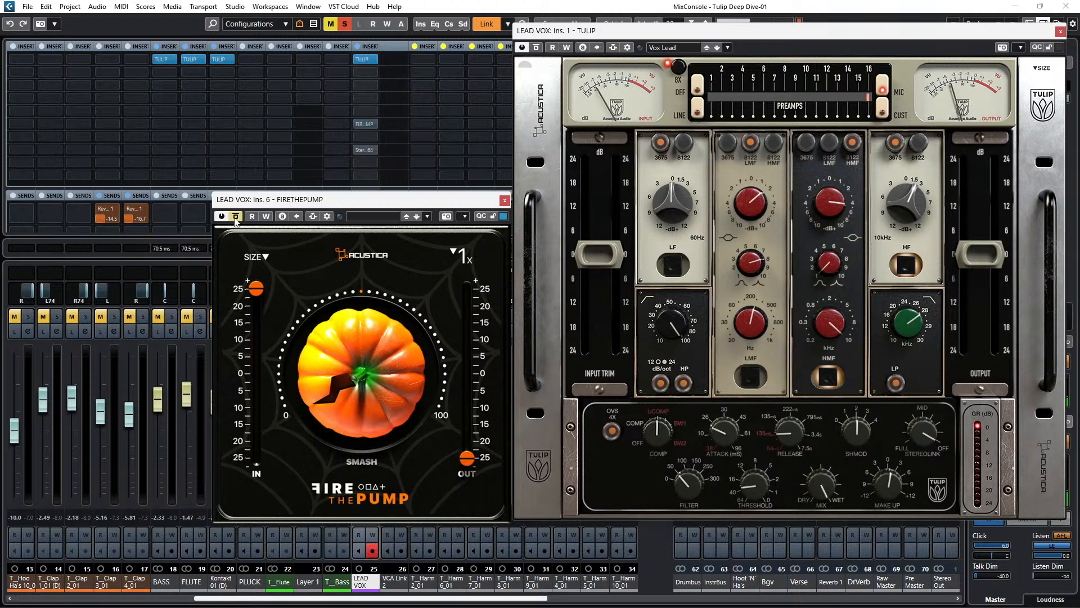
left_click(236, 218)
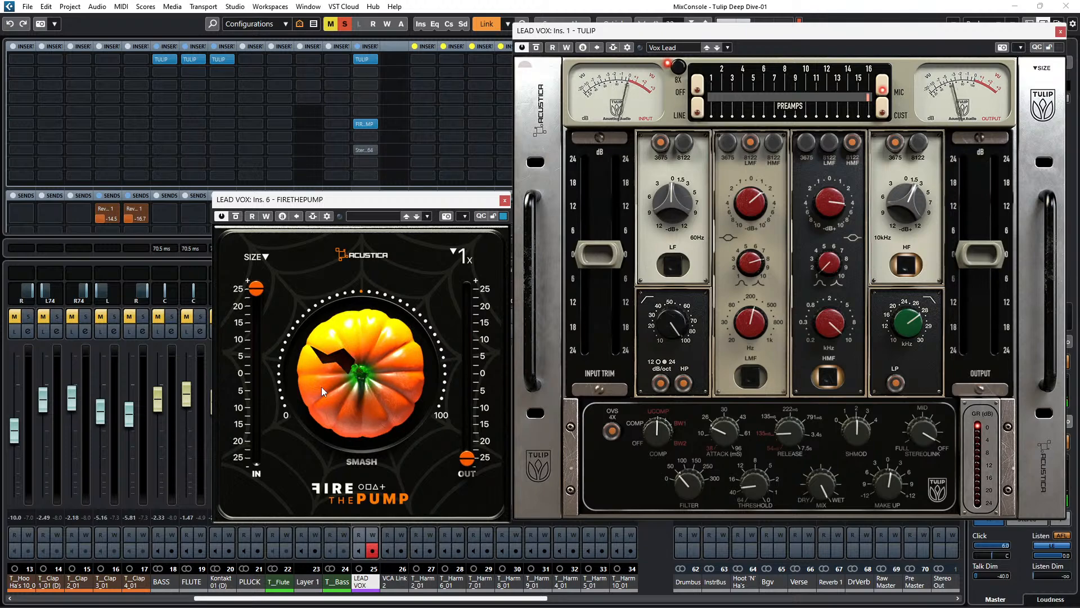
left_click(236, 218)
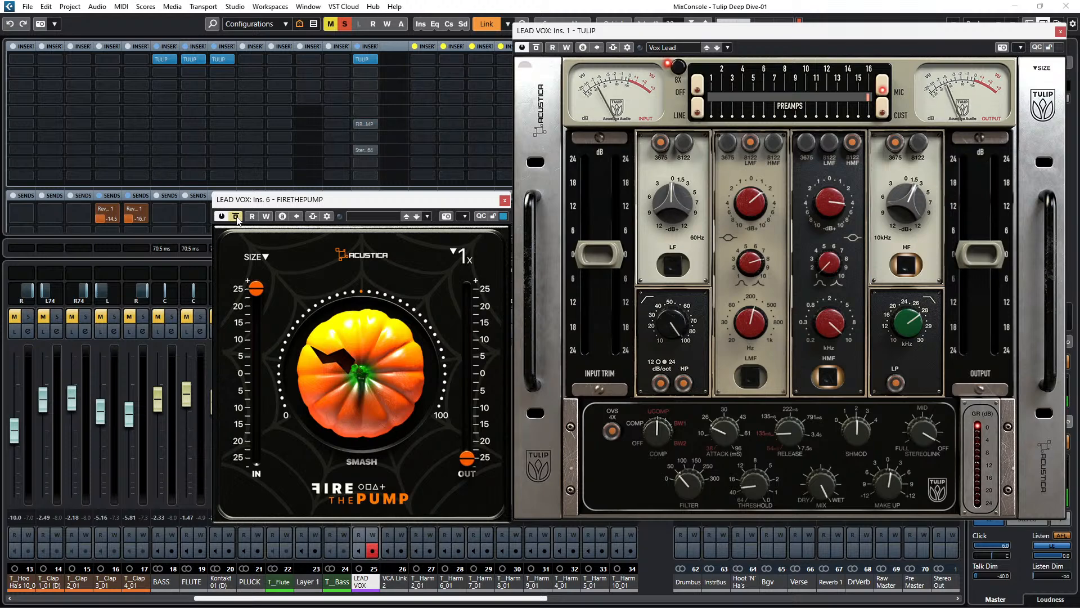
left_click(237, 218)
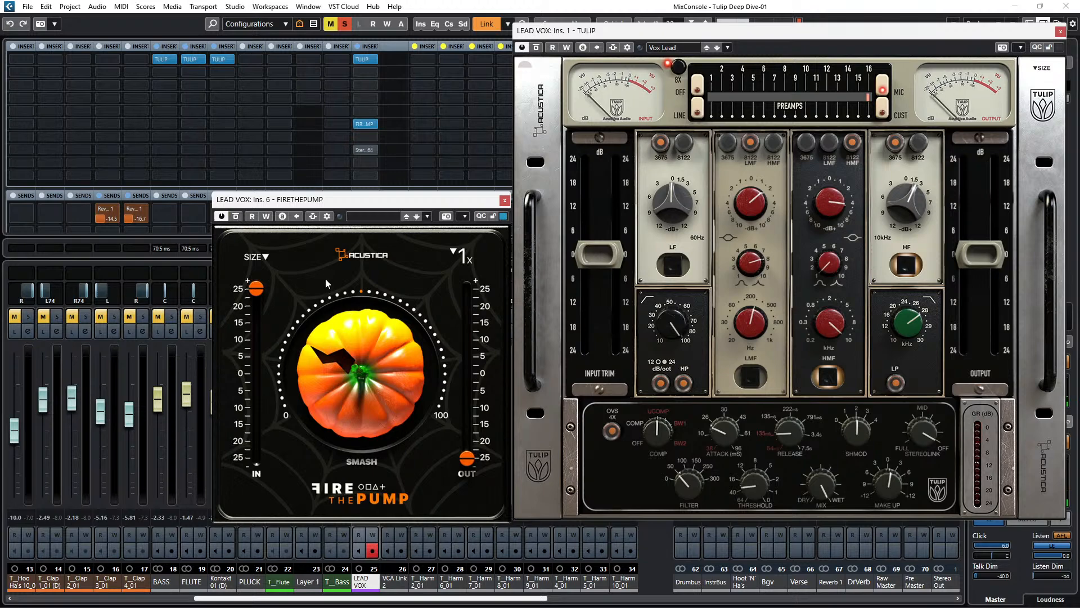
Move the TULIP window clear of the mixer's performance meter and place the Audio Performance window above FIRETHEPUMP.
left_click(466, 260)
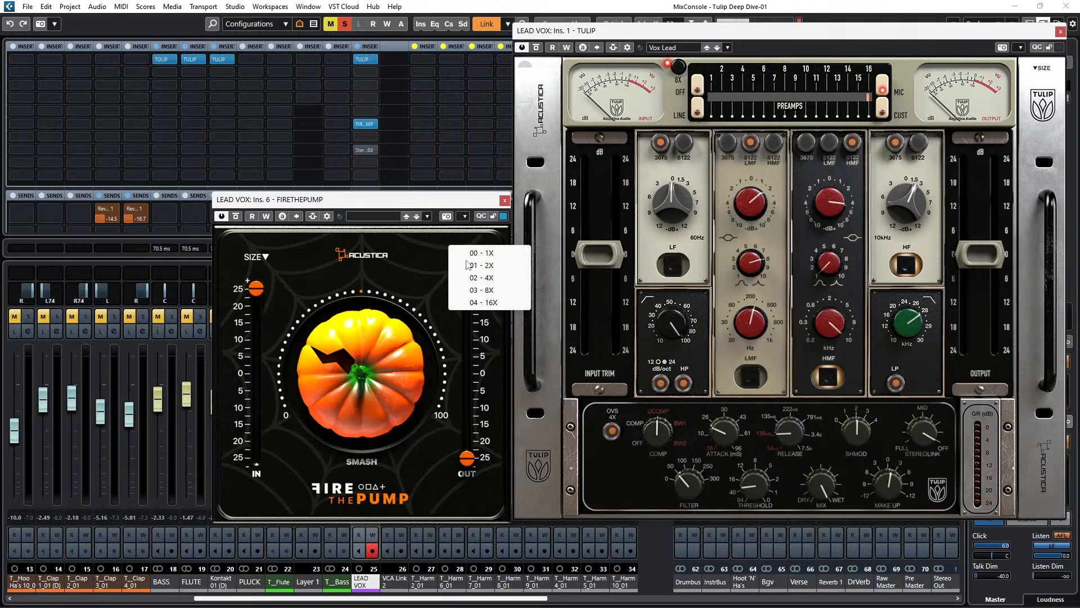
left_click(827, 38)
left_click_drag(824, 36, 871, 126)
left_click(462, 264)
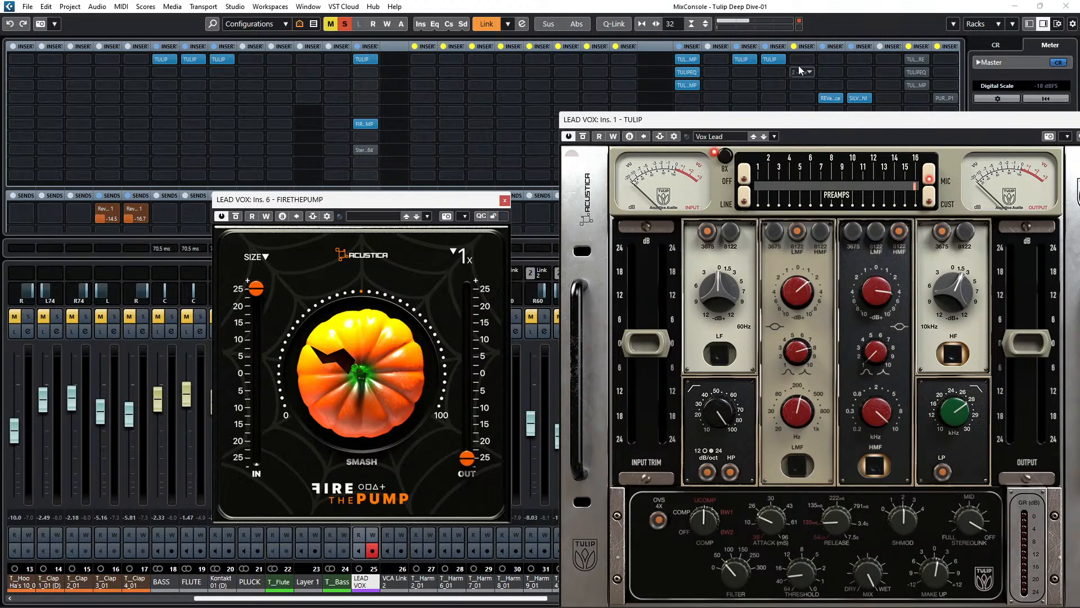
left_click(746, 23)
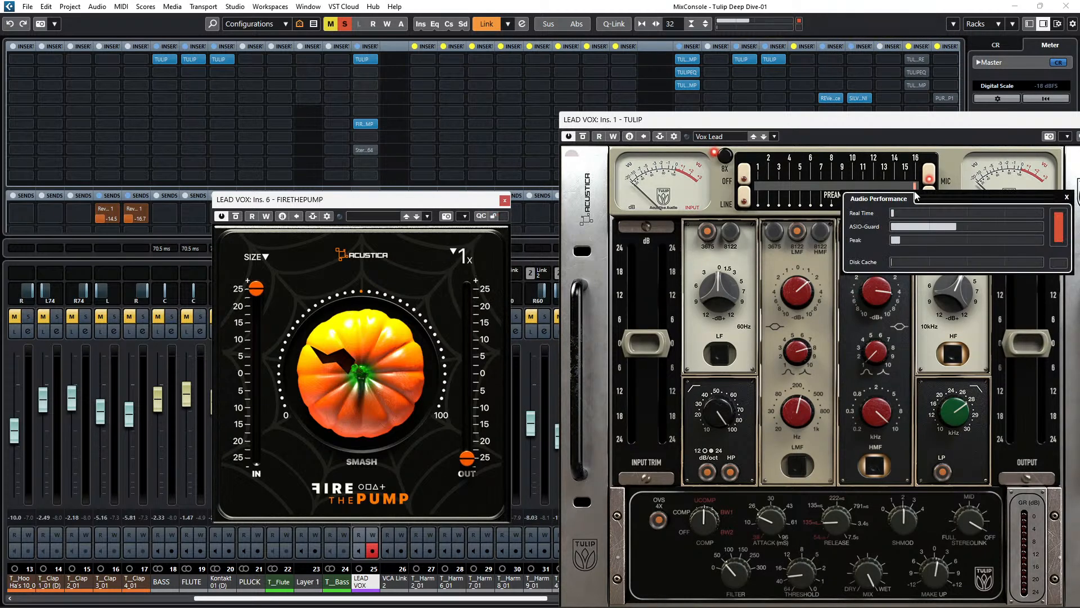
left_click_drag(938, 203, 412, 90)
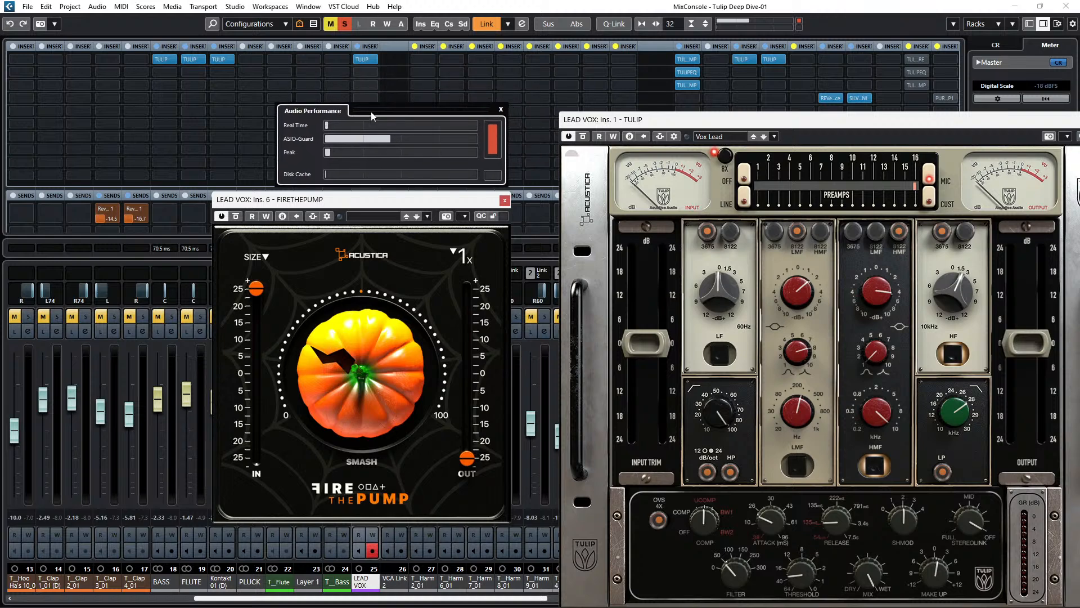
Try FIRETHEPUMP at 16X oversampling and raise its Smash to just above the midpoint.
left_click(463, 262)
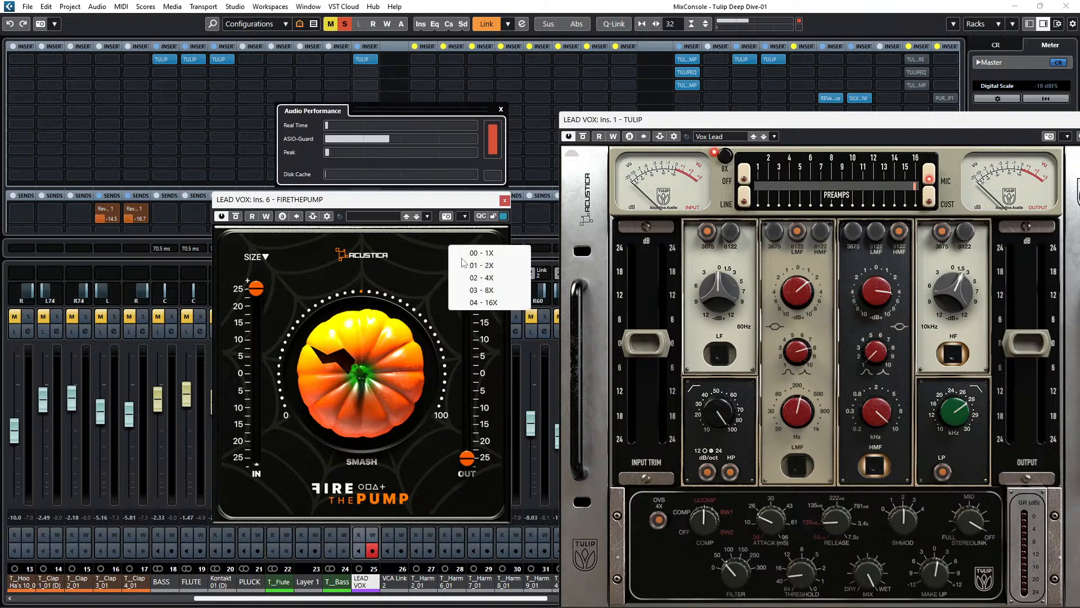
left_click(491, 303)
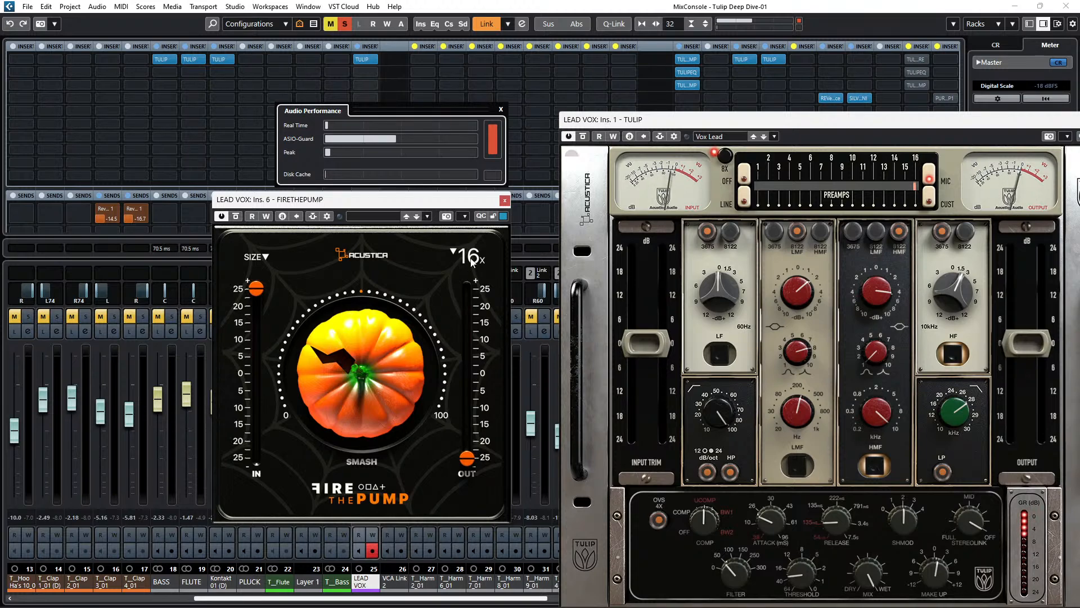
left_click_drag(360, 356, 390, 327)
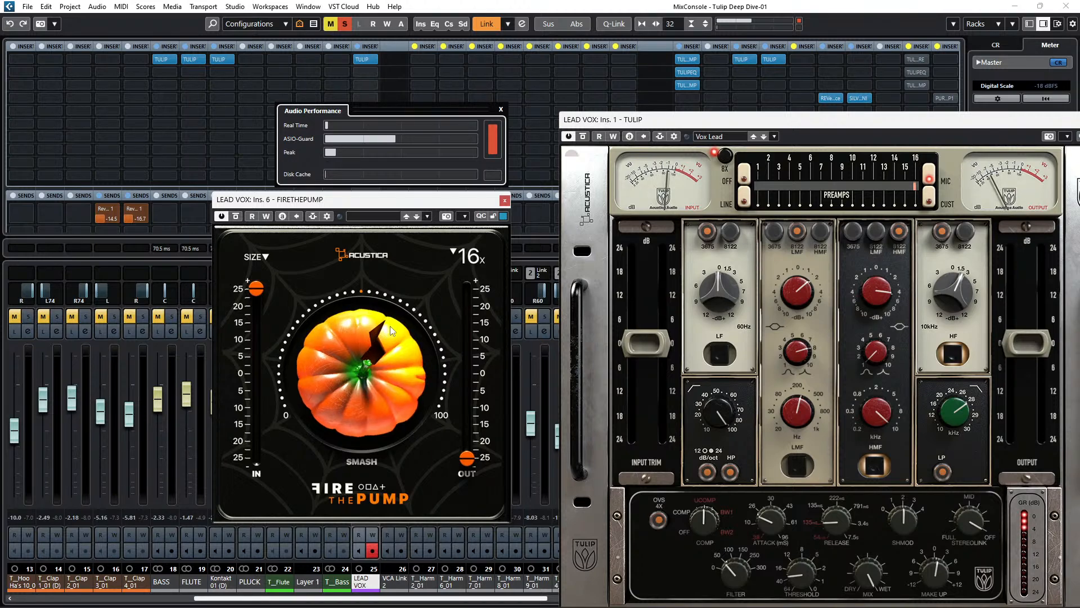
left_click(477, 256)
left_click(384, 275)
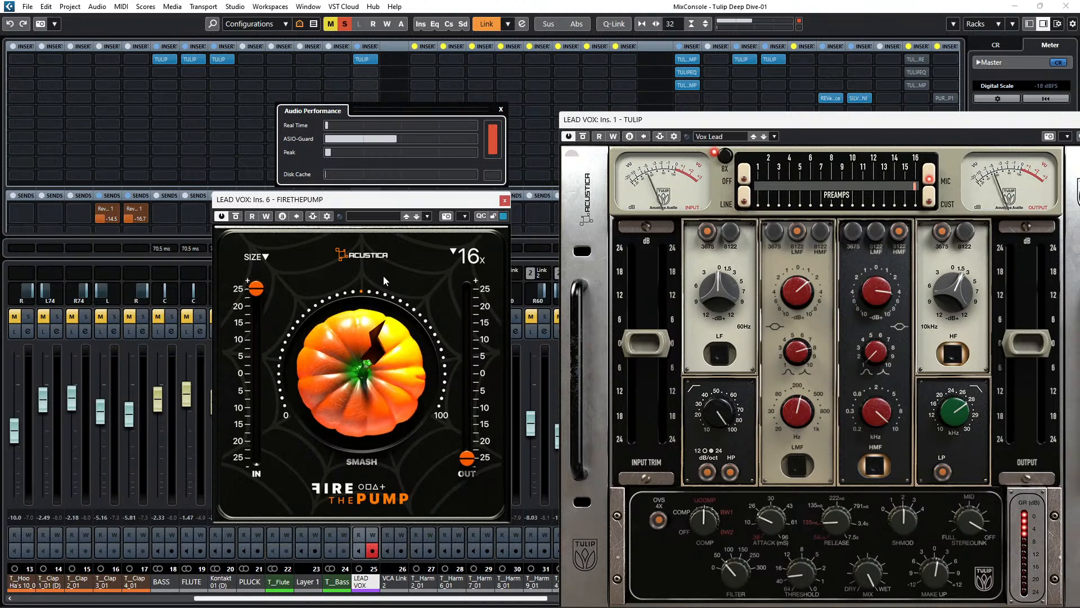
Return FIRETHEPUMP to 1X oversampling, reset its input to 0 and set its output to about -9.
left_click(452, 256)
left_click(480, 254)
double_click(255, 288)
double_click(467, 458)
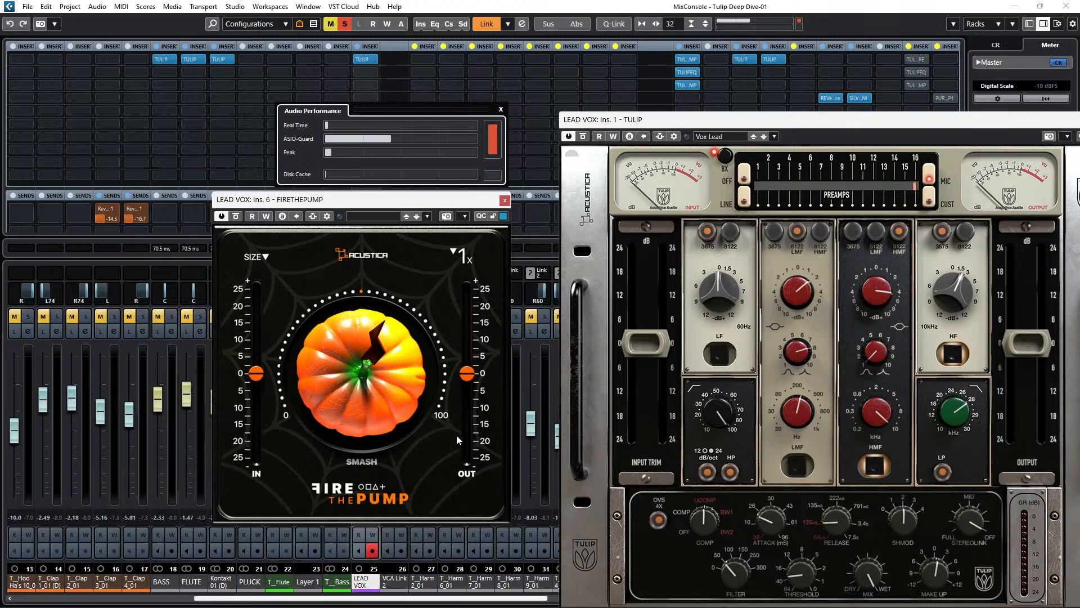
left_click_drag(466, 376, 468, 408)
Move the Audio Performance window off the lead vocal's inserts, copy FIRETHEPUMP into insert slot 5 and open the copy.
left_click_drag(381, 114, 747, 51)
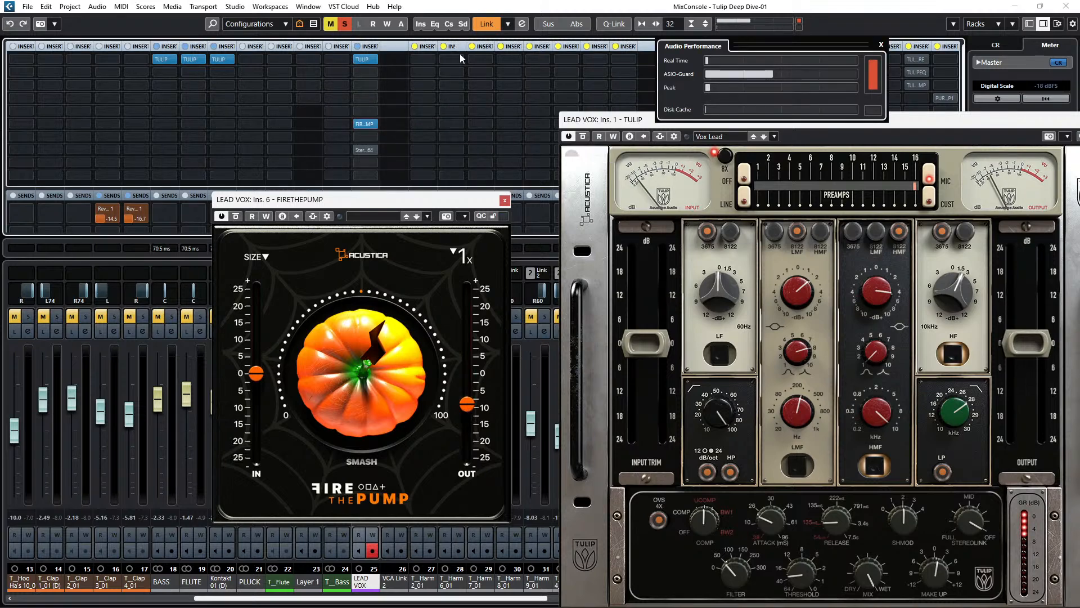
mouse_move(364, 125)
left_mouse_down()
mouse_move(367, 101)
mouse_move(367, 109)
left_mouse_up()
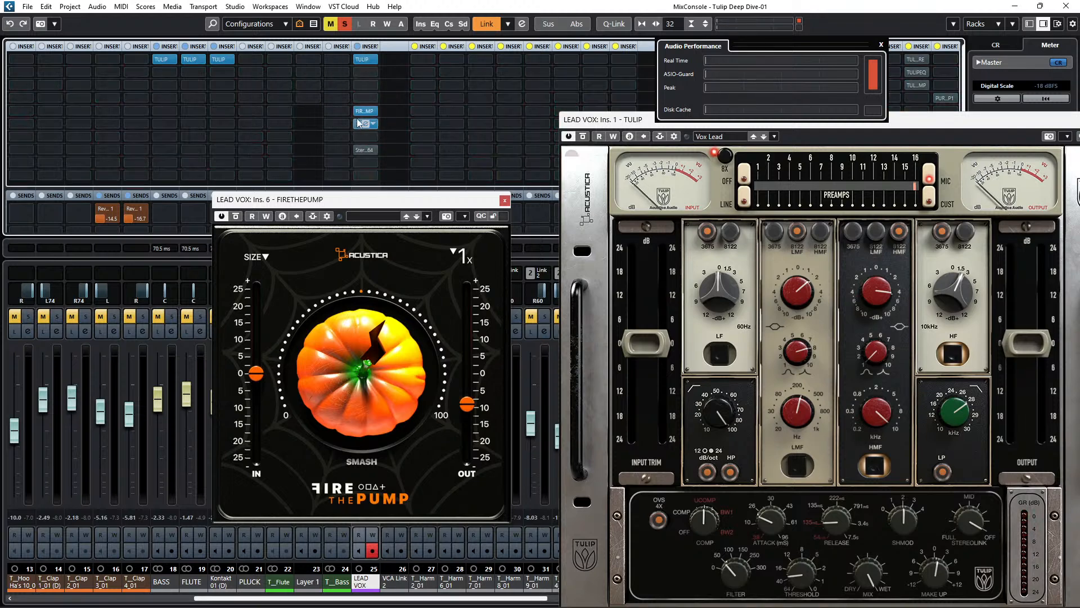
left_click(367, 112)
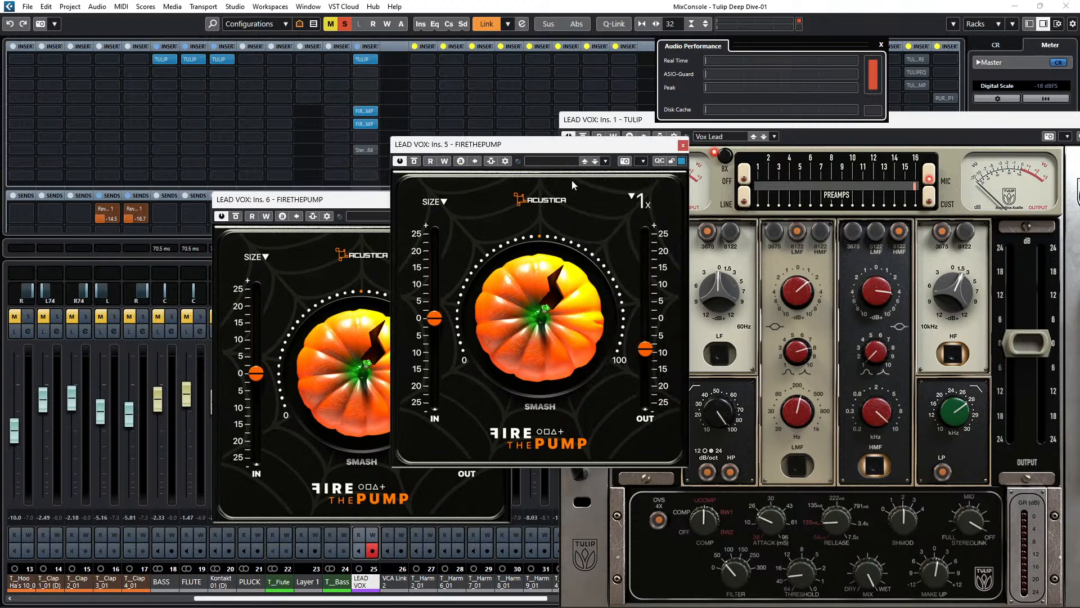
Place the two FIRETHEPUMP windows side by side and set the insert 5 instance's input to 25 and output to -25.
left_click_drag(559, 151, 183, 206)
left_click_drag(366, 200, 576, 201)
left_click_drag(63, 371, 60, 286)
left_click_drag(269, 404, 269, 458)
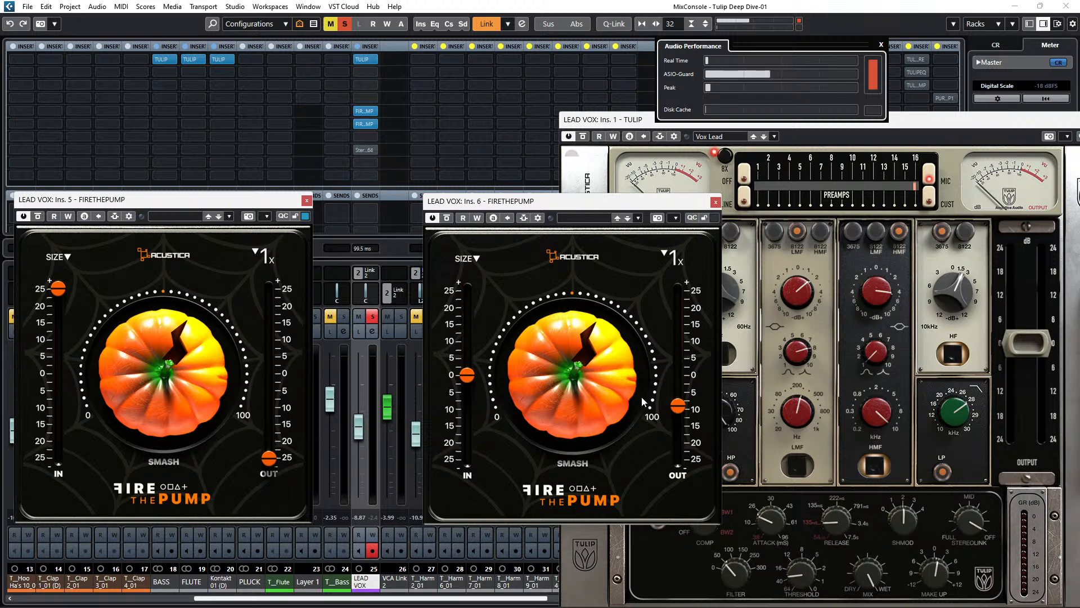
Bypass both FIRETHEPUMP instances, then compare insert 6 active and bypassed while lowering its output to about -14.
left_click(38, 216)
left_click(447, 217)
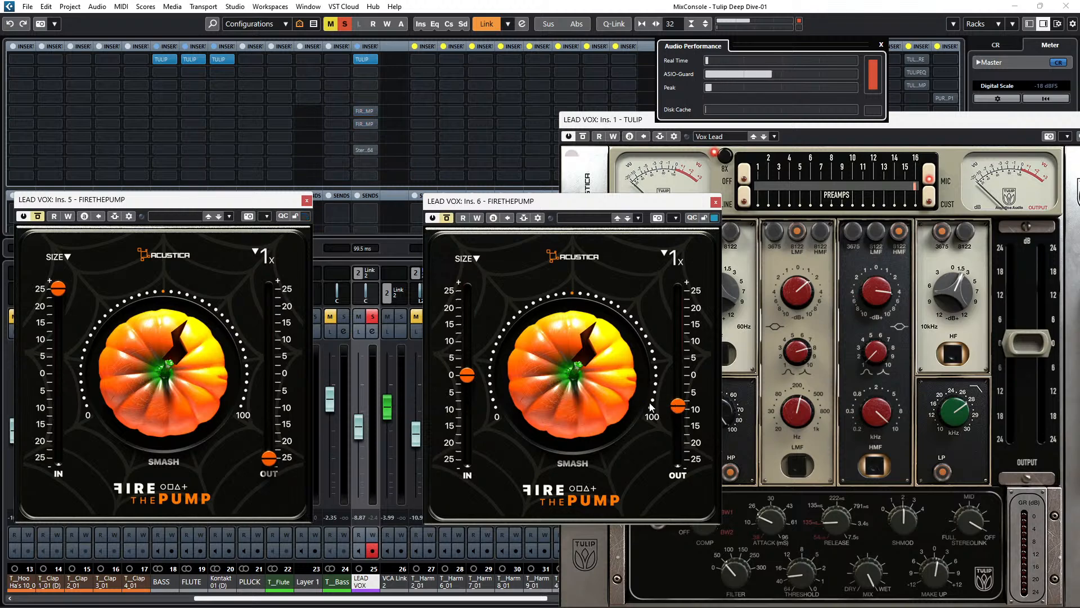
mouse_move(678, 406)
left_mouse_down()
mouse_move(679, 461)
mouse_move(679, 404)
left_mouse_up()
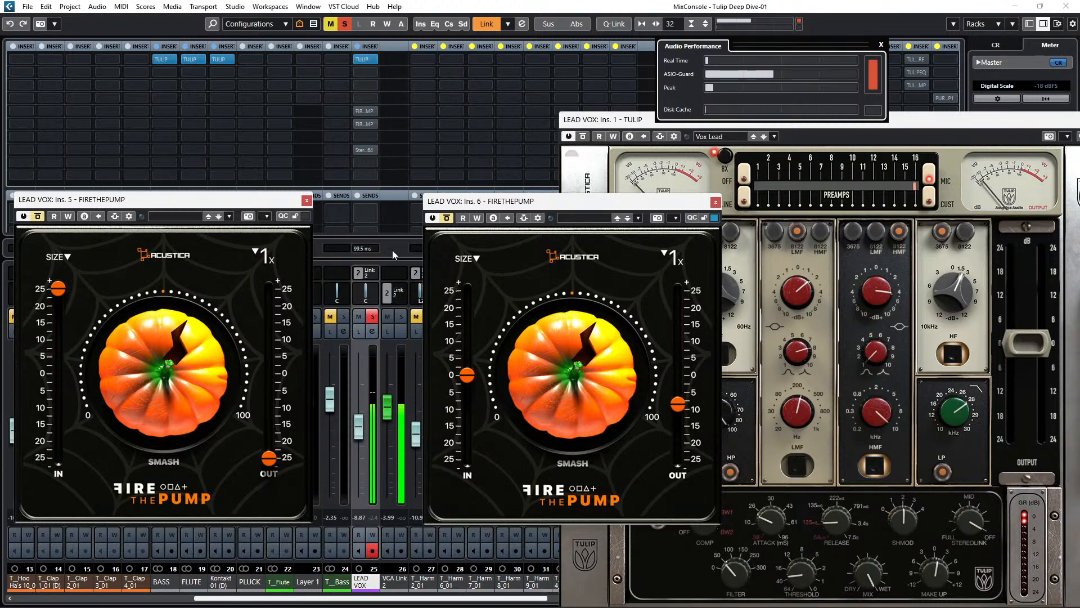
left_click(445, 219)
left_click_drag(678, 404, 680, 427)
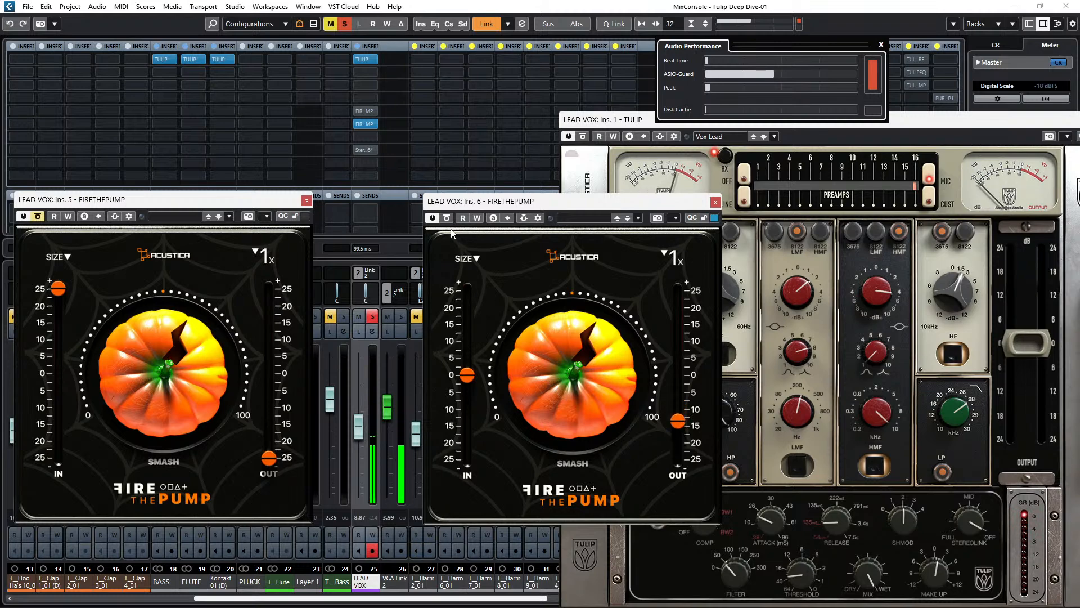
left_click(448, 220)
left_click(445, 220)
Raise insert 6's output to about -5 and turn Smash on both FIRETHEPUMP instances back to about the midpoint.
left_click_drag(679, 422, 680, 390)
left_click_drag(597, 374, 596, 381)
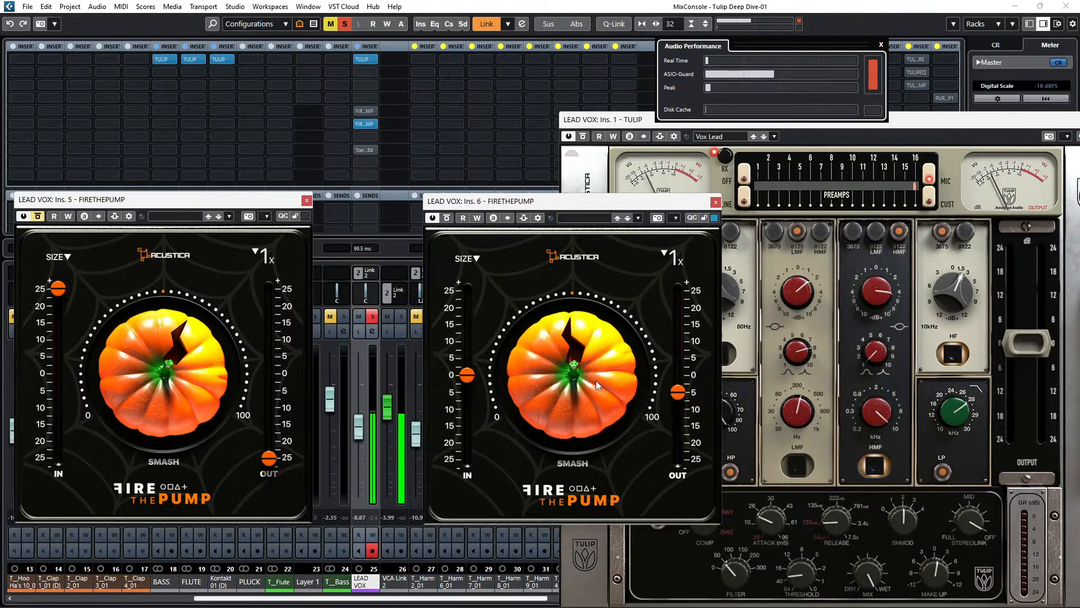
left_click_drag(186, 346, 188, 348)
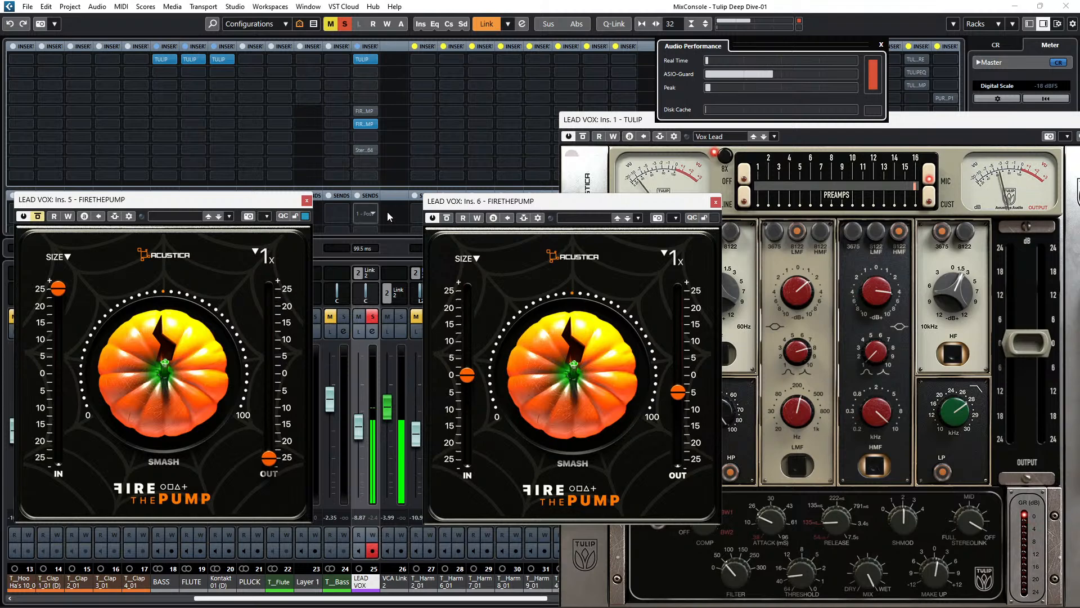
Compare the two FIRETHEPUMP instances on the lead vocal by alternately bypassing one and activating the other.
left_click(447, 219)
left_click(38, 216)
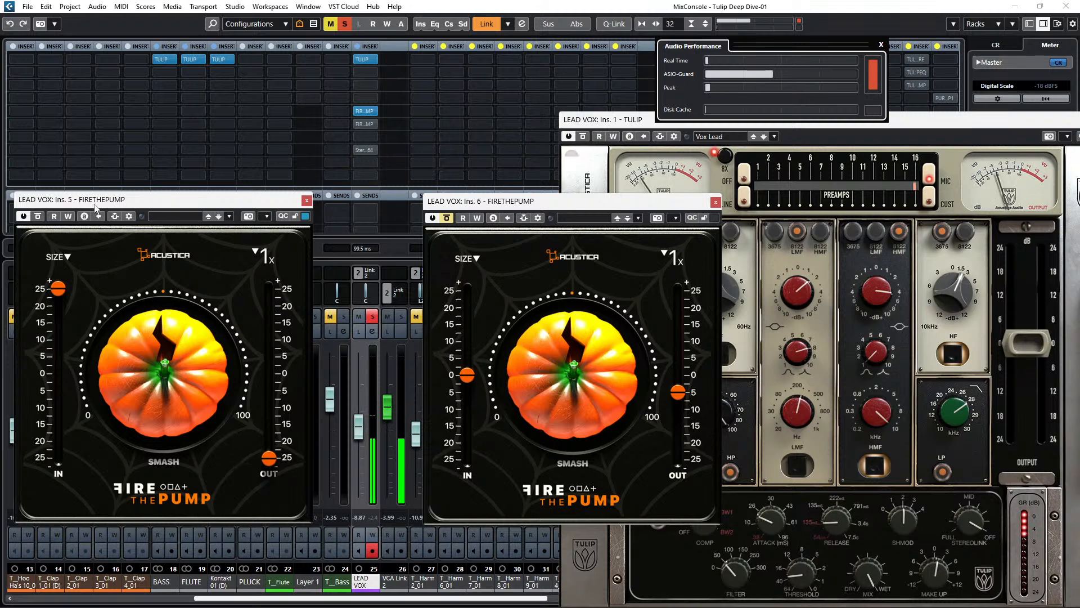
left_click(38, 218)
left_click(446, 217)
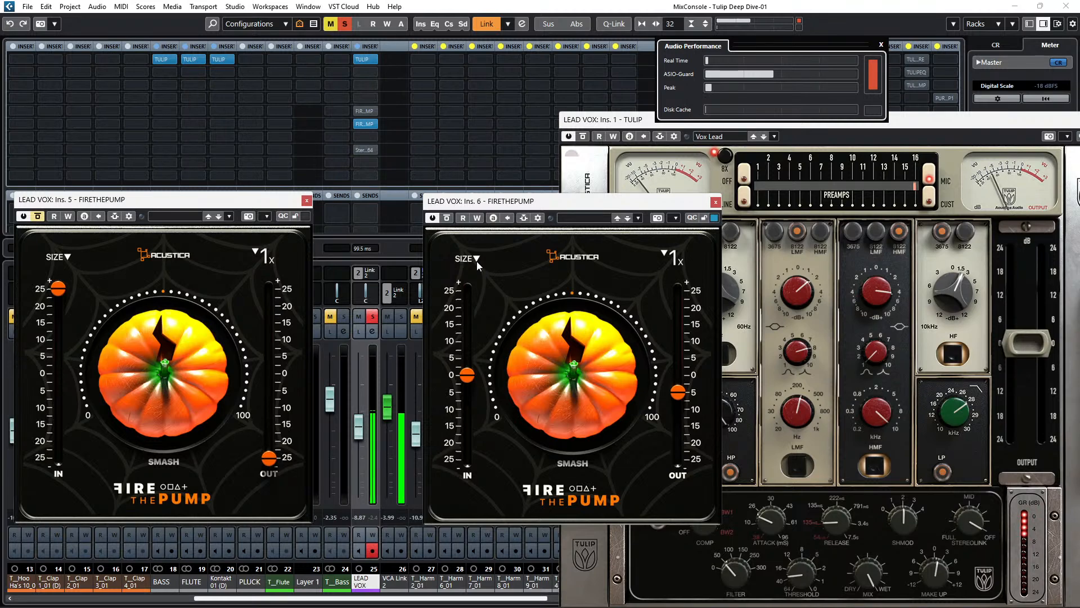
left_click(447, 219)
left_click(37, 217)
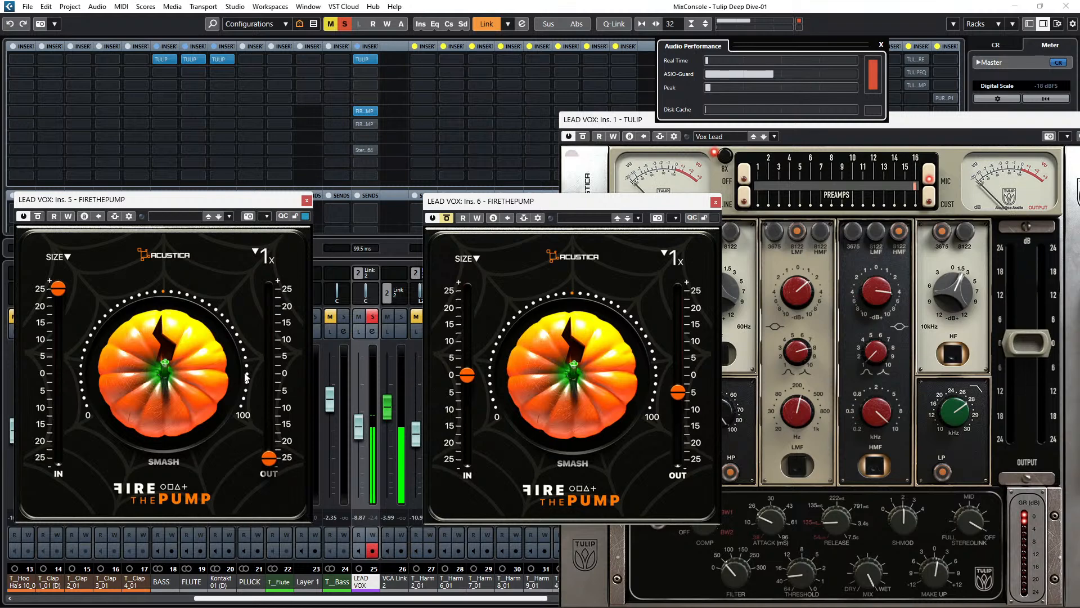
Lower insert 6's output to about -13 and audition it with the insert 5 instance bypassed.
left_click_drag(678, 392, 676, 420)
left_click(38, 216)
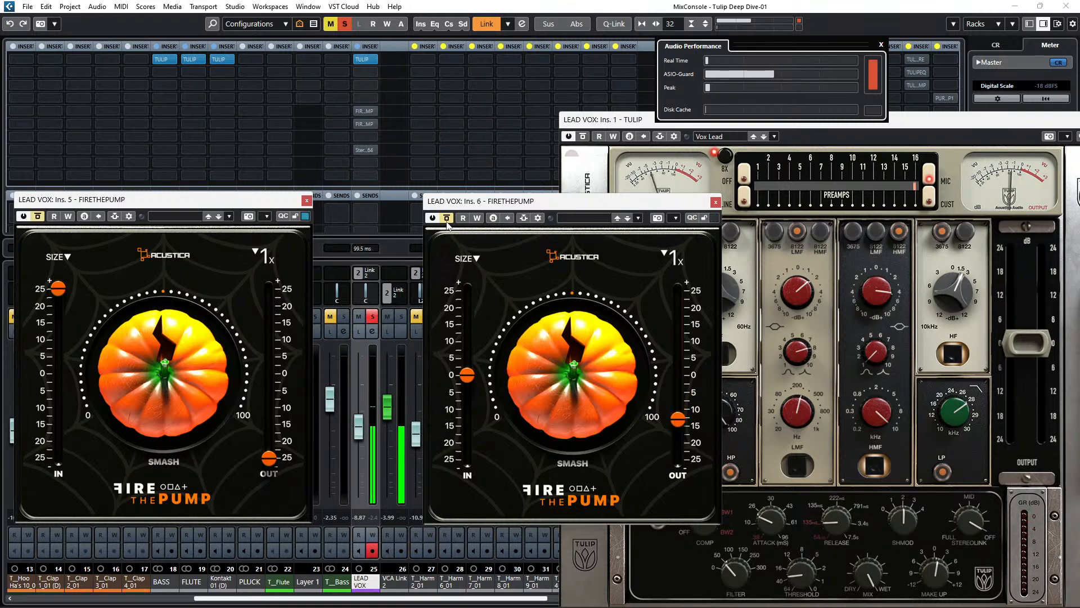
left_click(447, 218)
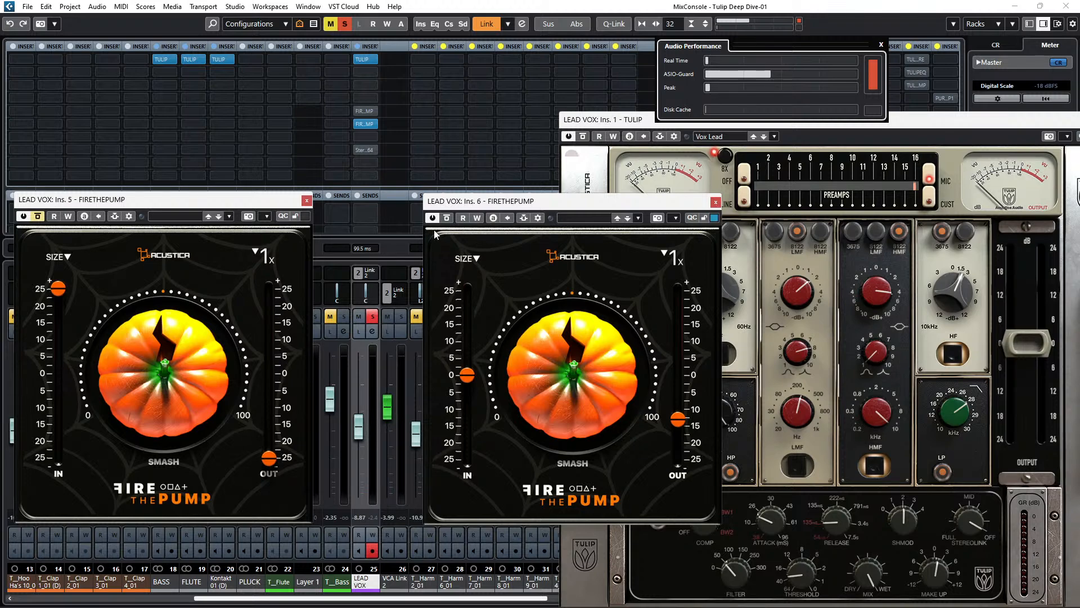
Close both FIRETHEPUMP windows, the lead vocal's TULIP window and the Audio Performance window.
left_click(716, 202)
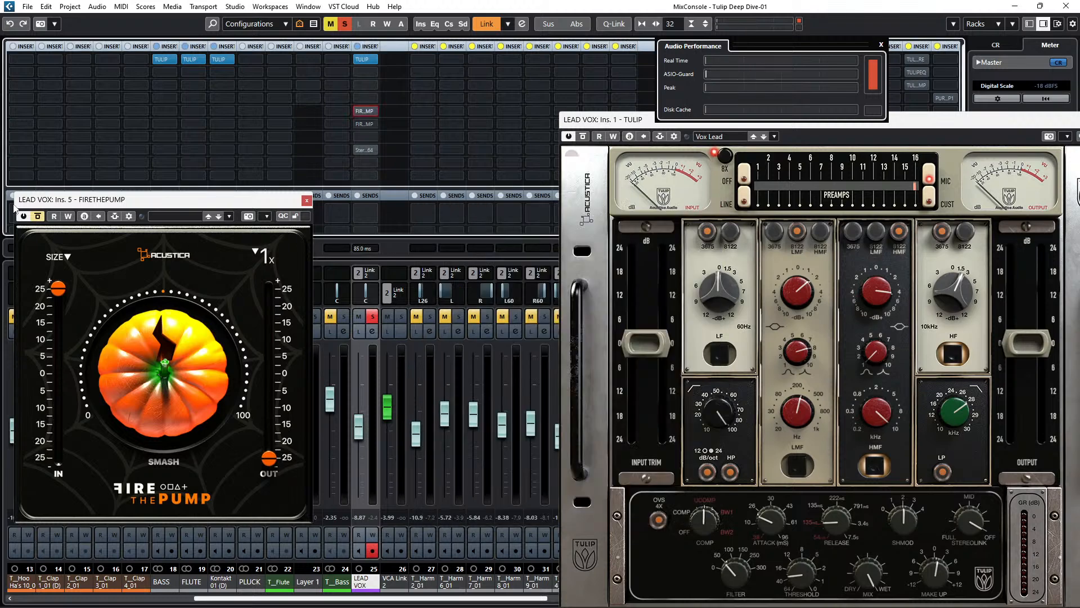
left_click(307, 201)
left_click_drag(1016, 122, 504, 186)
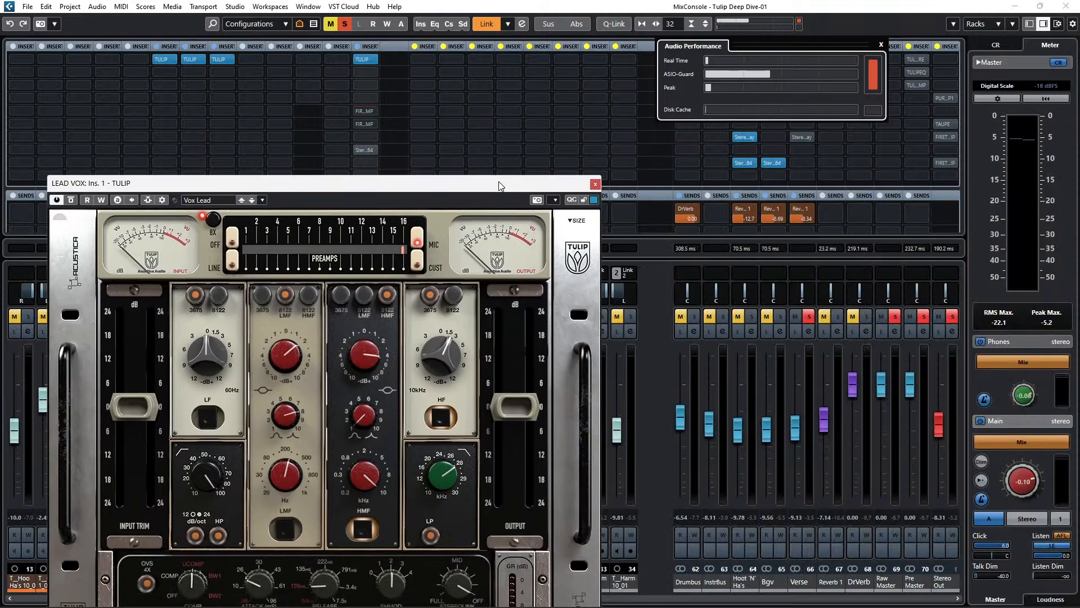
left_click(595, 184)
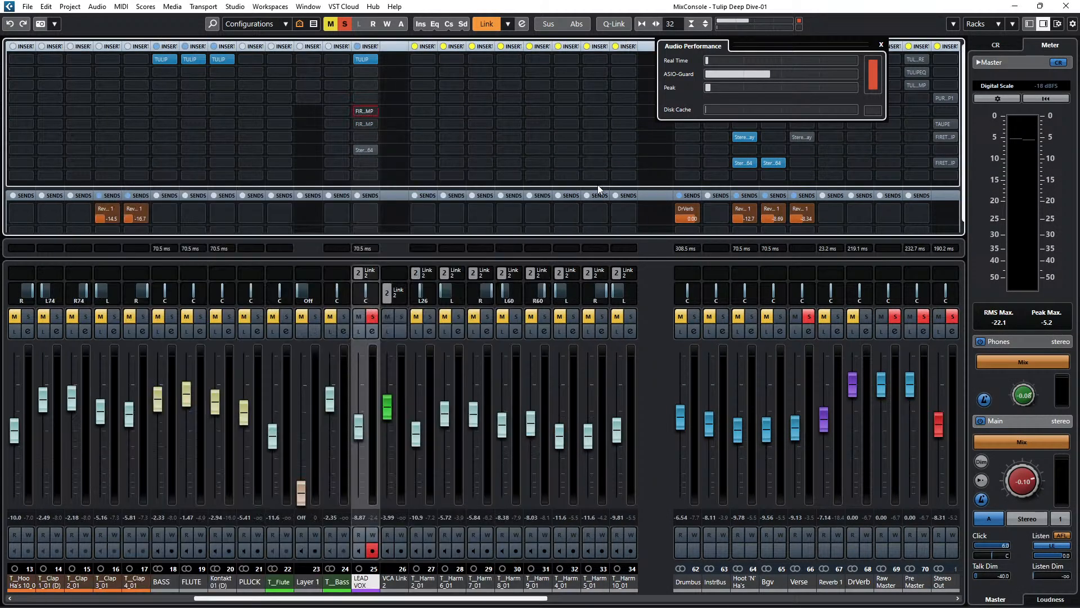
left_click(881, 45)
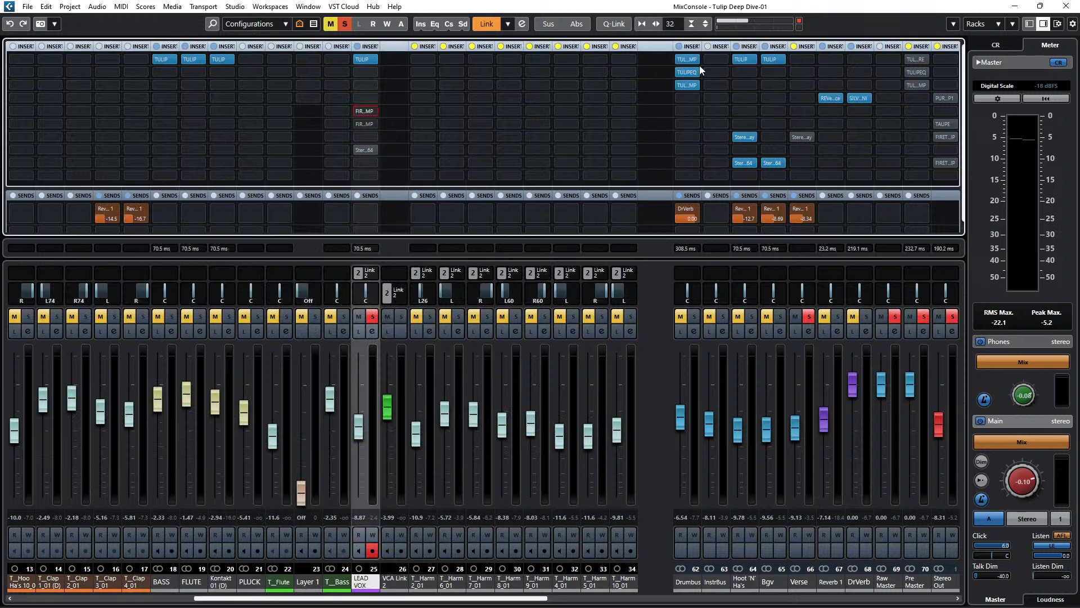
Reopen the lead vocal's TULIP to review its settings, then close it.
left_click(364, 61)
left_click_drag(429, 186, 655, 61)
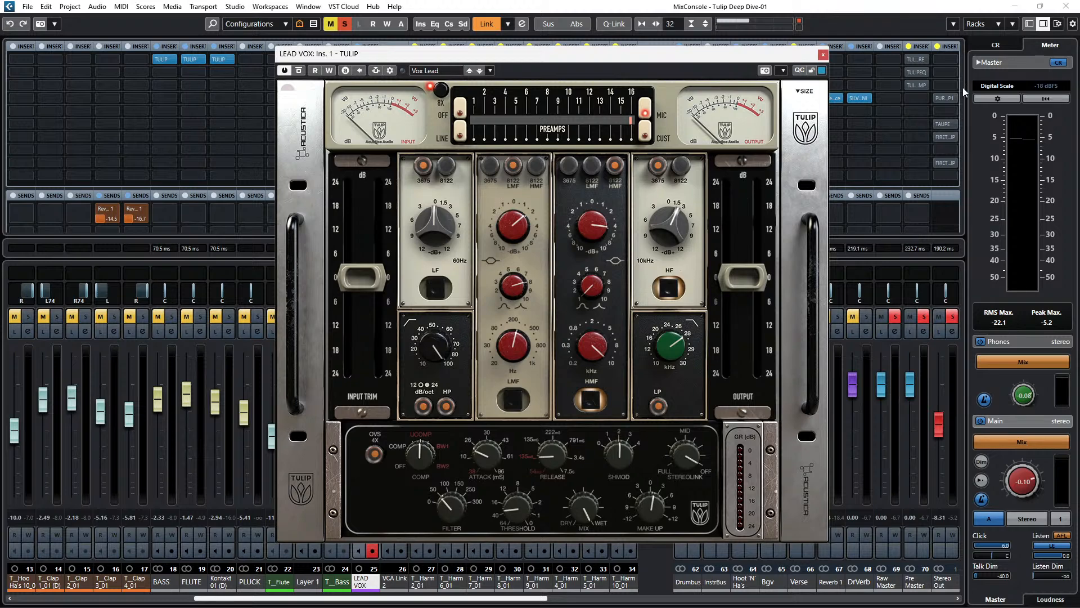
left_click(823, 54)
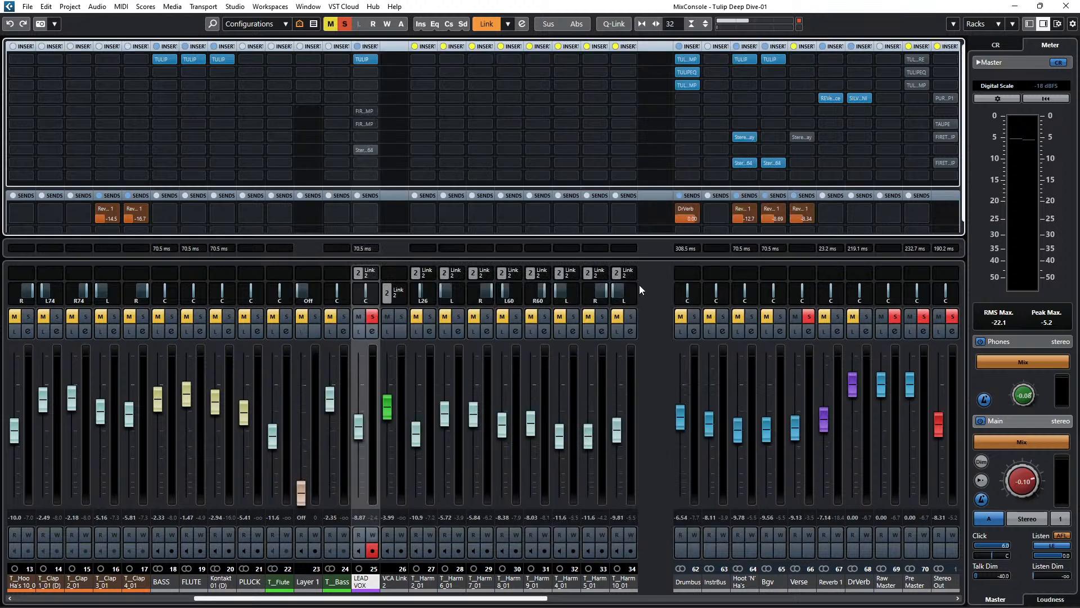
Open TULIP on the Hoot 'N' Ha's and Bgv group channels and place the two windows side by side.
left_click(744, 60)
left_click_drag(602, 212, 416, 82)
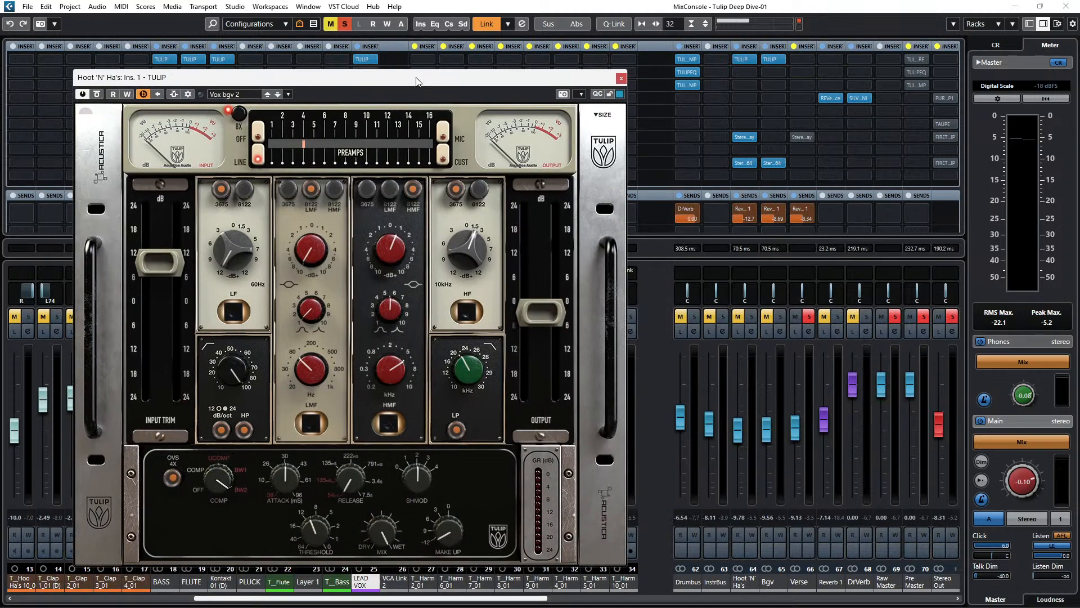
left_click(774, 60)
left_click_drag(539, 61, 852, 91)
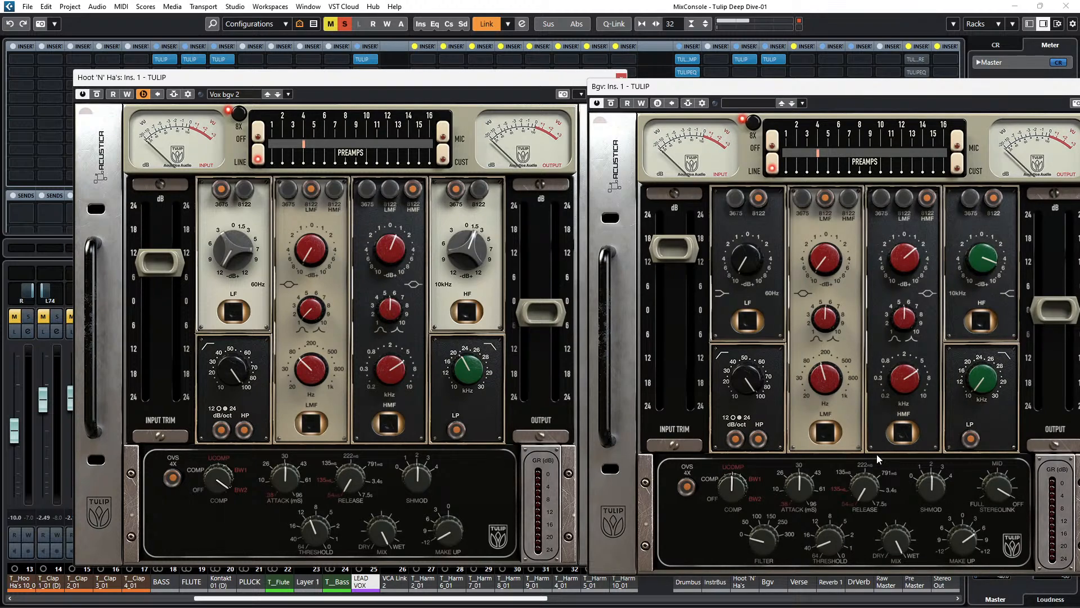
Switch to the project window, uncover the arrangement and set the cycle range from bar 1 to bar 9.
key("F3")
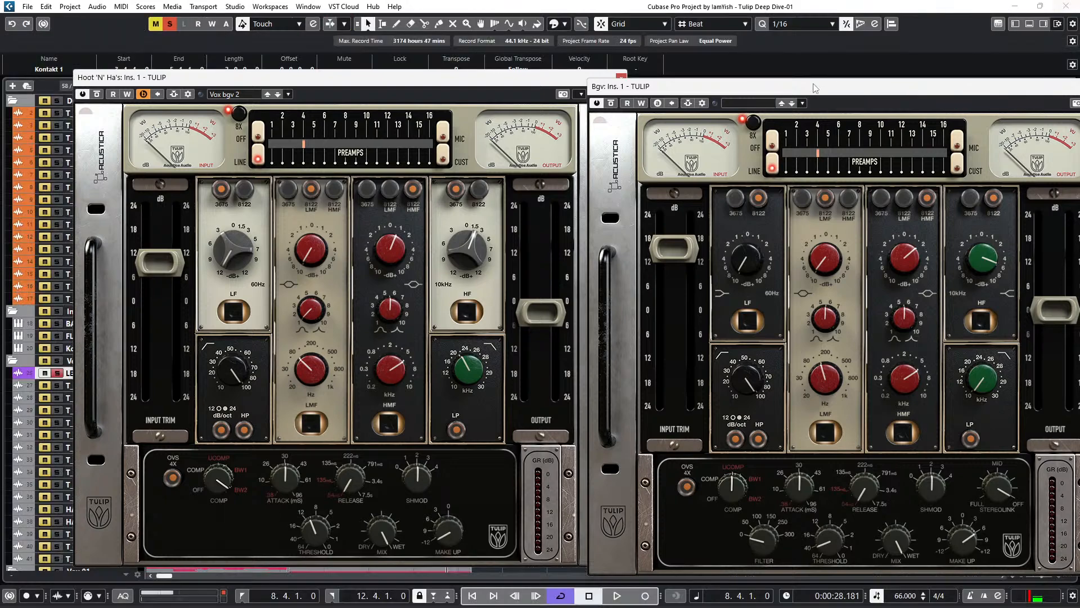
left_click_drag(326, 84, 793, 97)
scroll(253, 257, "left", 2)
scroll(253, 257, "down", 5)
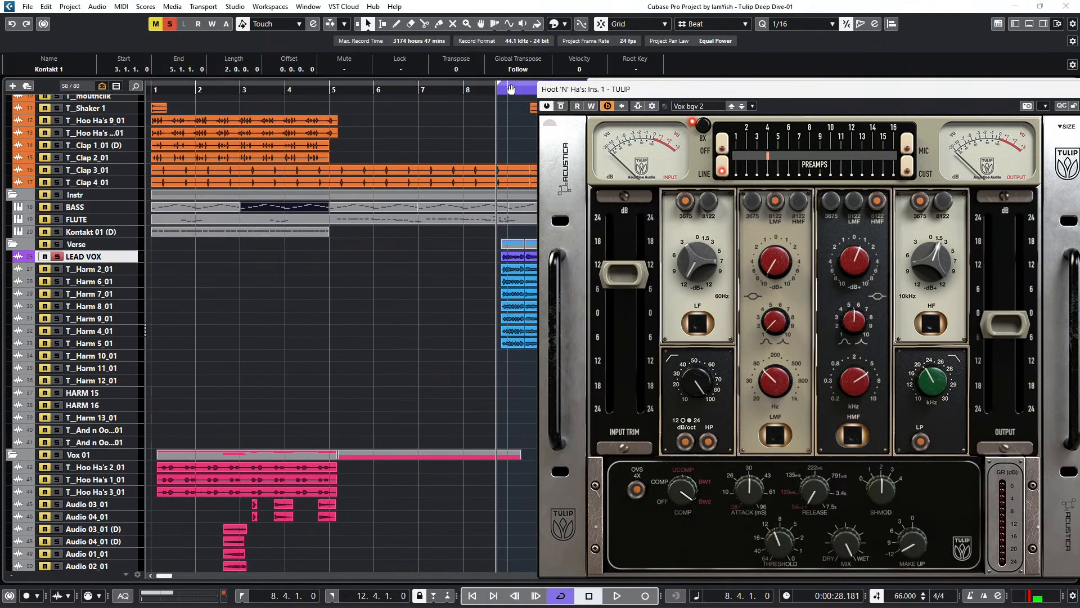
left_click_drag(498, 84, 149, 87)
Play the arrangement from bar 1, clear all solo states and stop playback.
key("space")
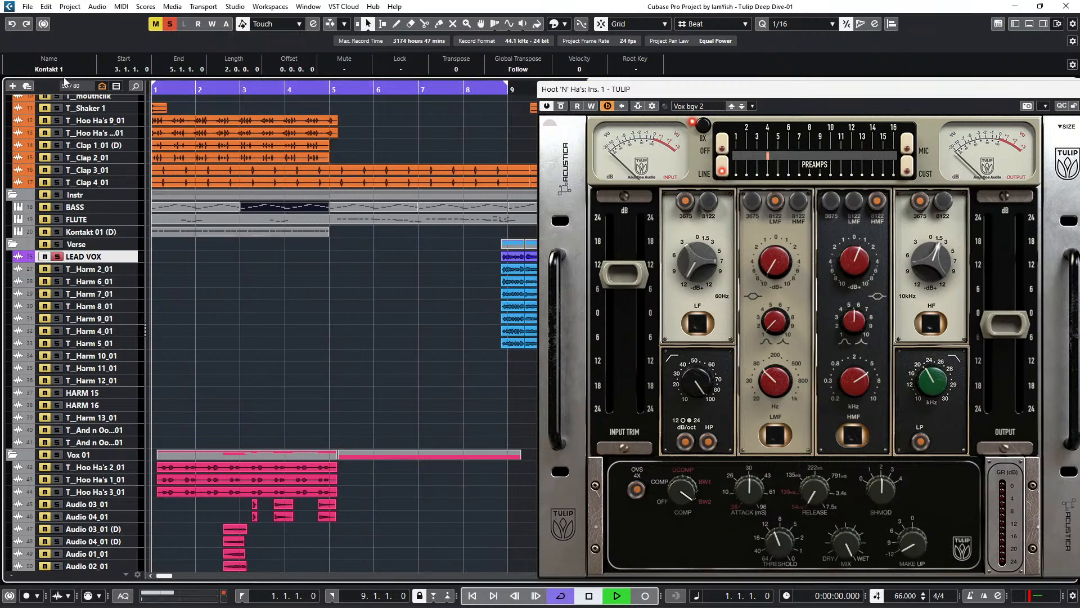
left_click(170, 25)
key("space")
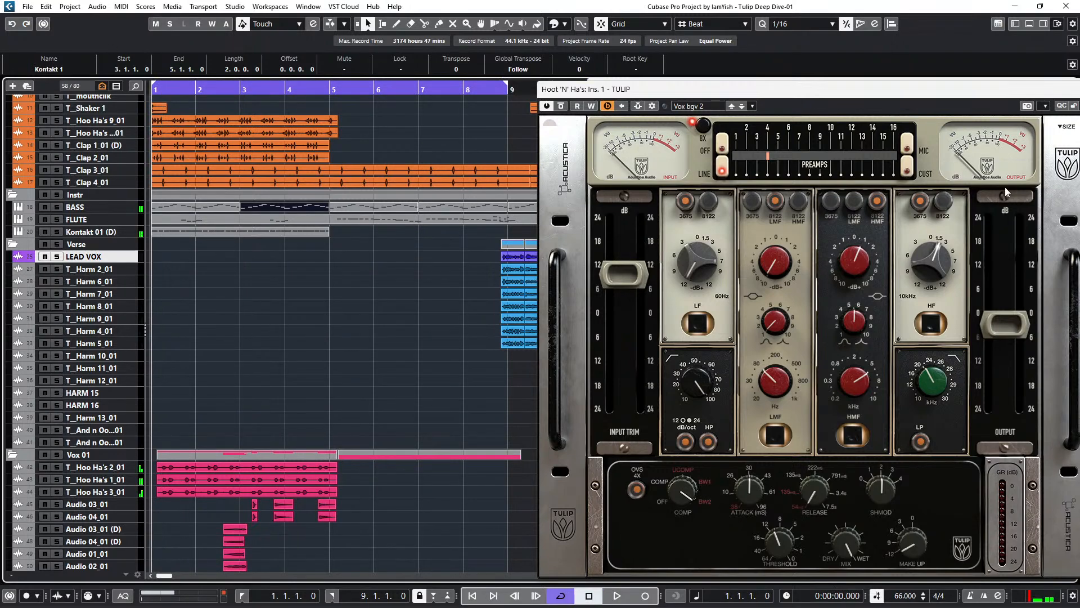
Return to the mixer, move both TULIP windows clear of the group channels and solo Hoot 'N' Ha's.
left_click_drag(871, 87, 325, 44)
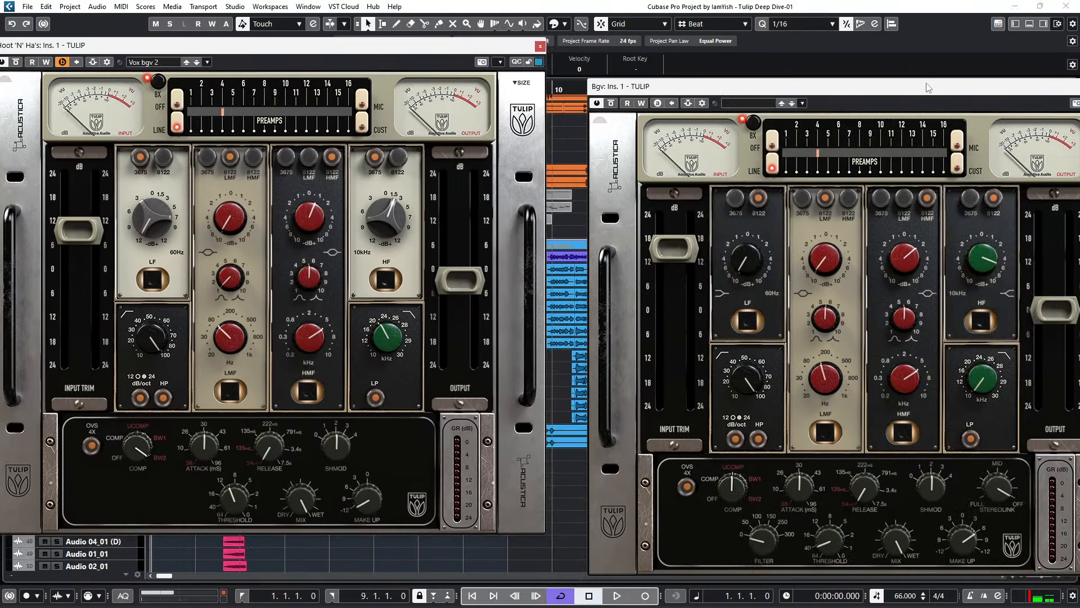
key("F3")
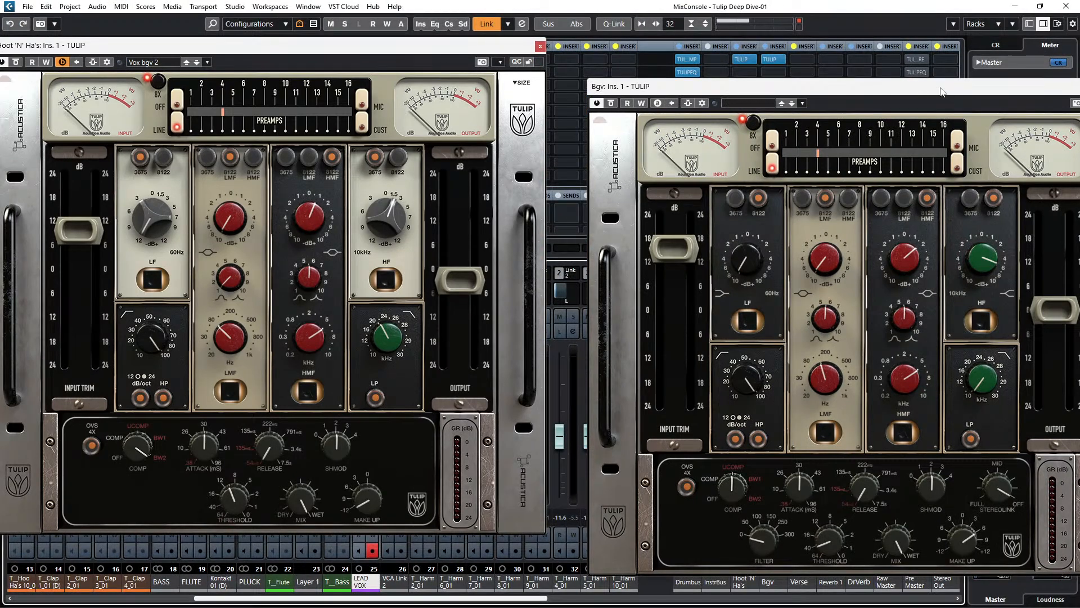
left_click_drag(948, 93, 338, 81)
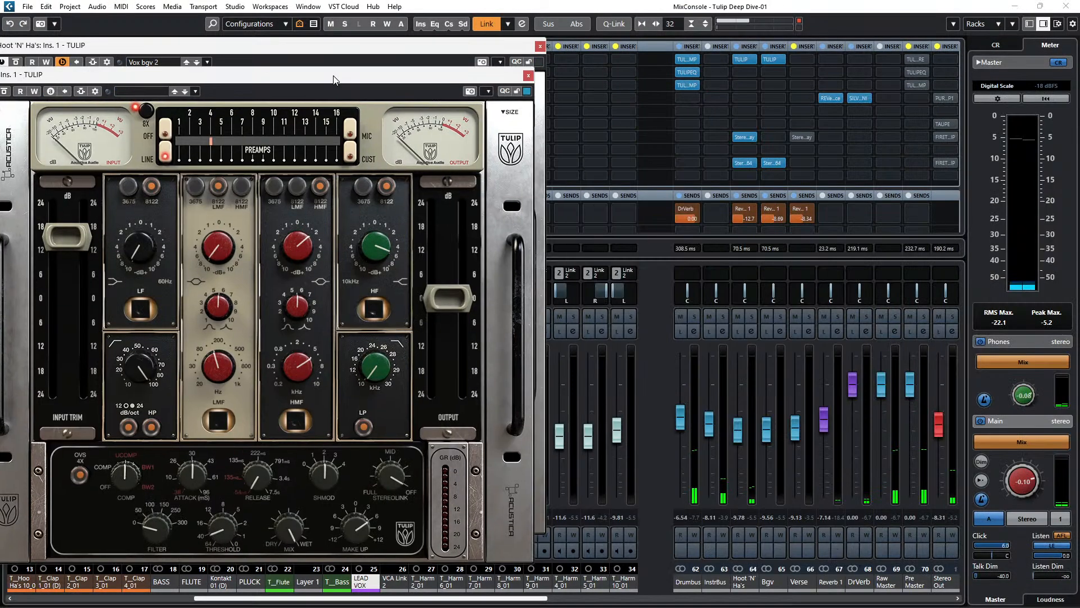
left_click(752, 318)
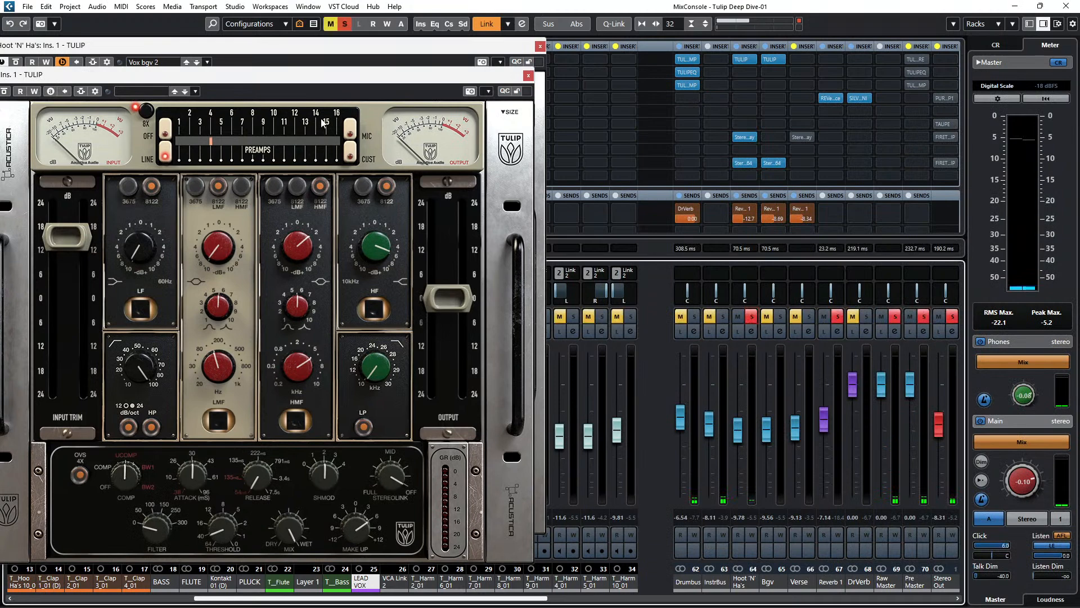
Separate the two TULIP windows, bypass TULIP on the Hoot 'N' Ha's group and close the Bgv plug-in window.
left_click_drag(309, 79, 917, 47)
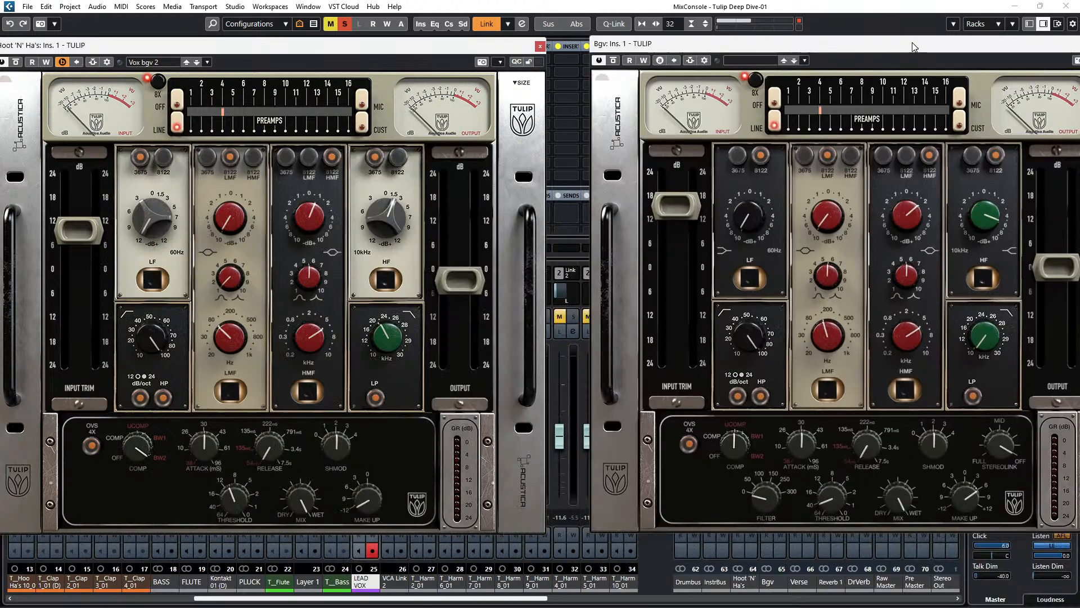
left_click_drag(260, 52, 353, 57)
left_click(109, 69)
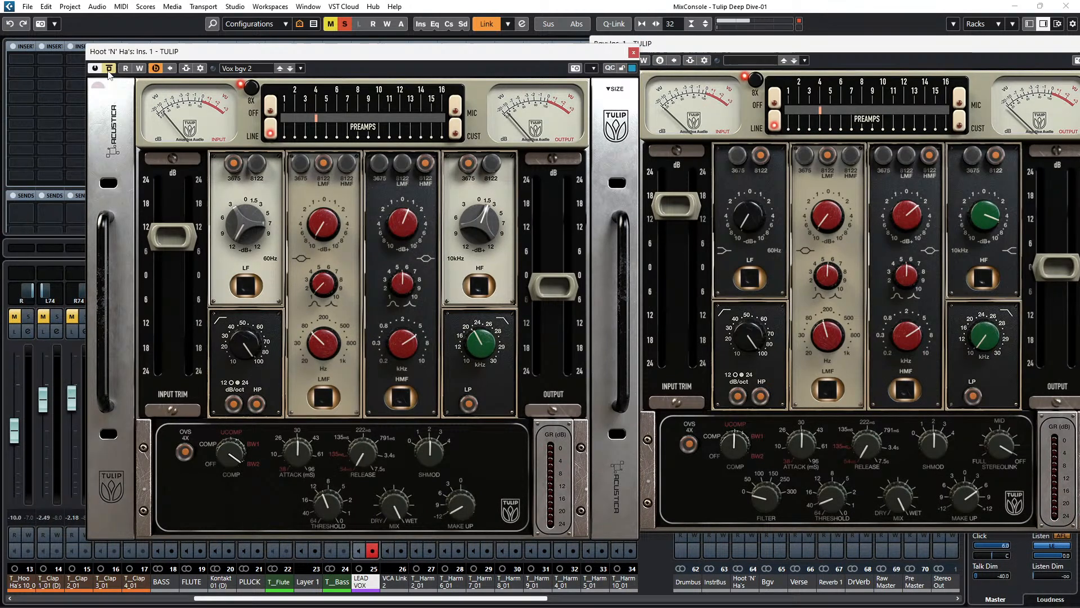
left_click_drag(264, 53, 176, 94)
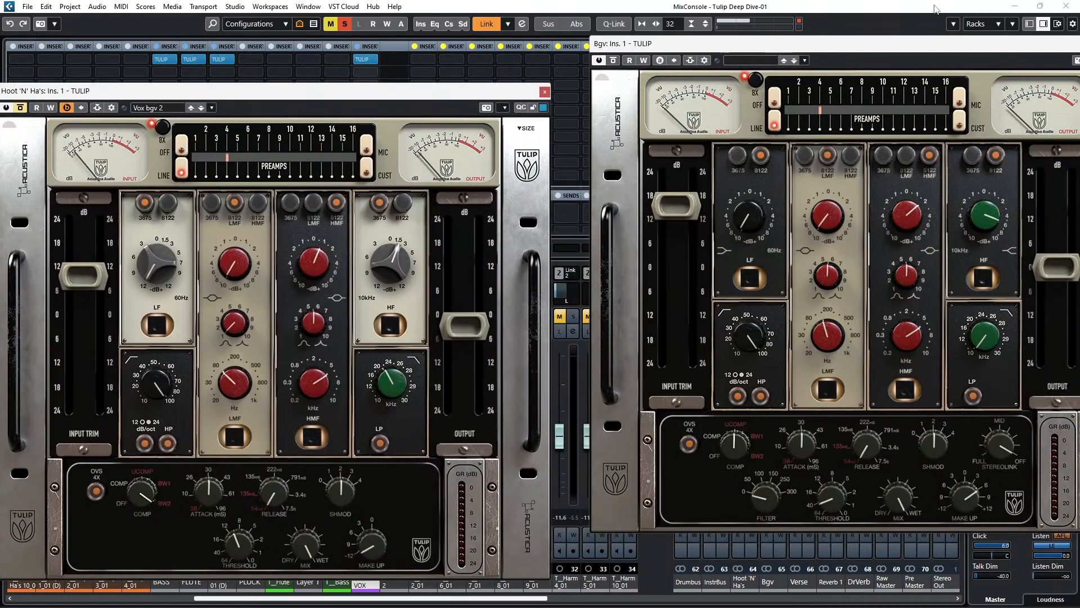
left_click_drag(945, 48, 571, 173)
left_click(721, 159)
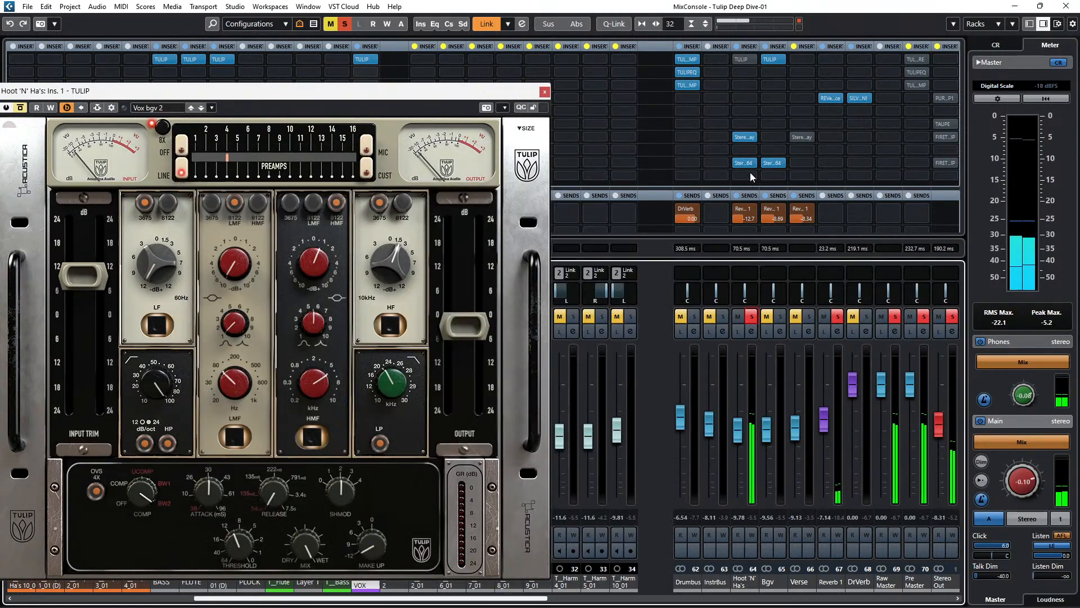
Switch to the project window, shorten the cycle range to bars 1 to 5 and restart playback.
left_click(1066, 6)
left_click_drag(225, 91, 892, 159)
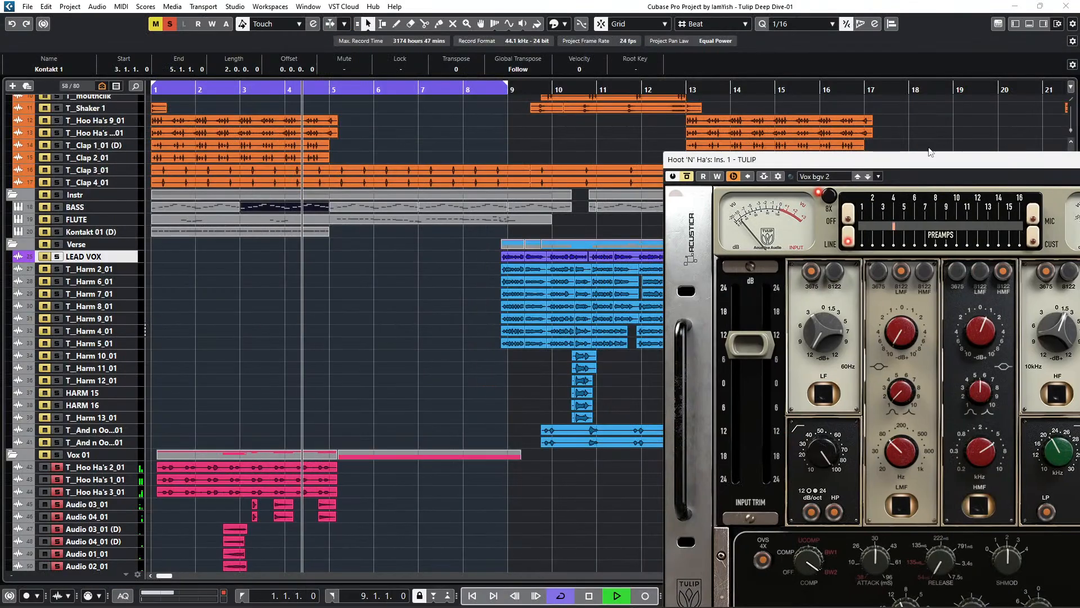
key("space")
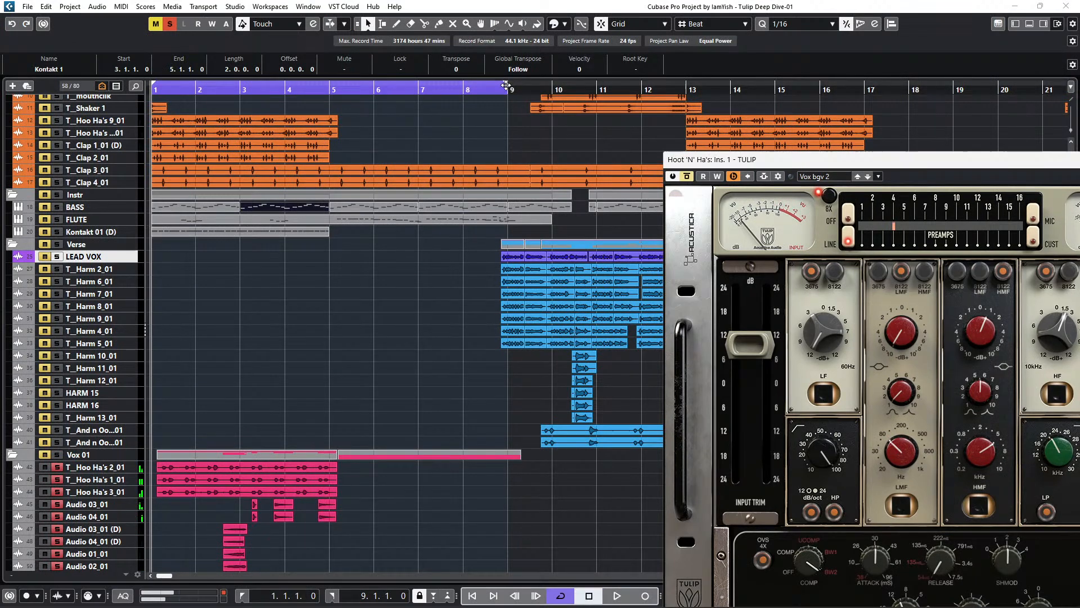
left_click_drag(505, 85, 332, 132)
left_click_drag(788, 159, 323, 80)
key("space")
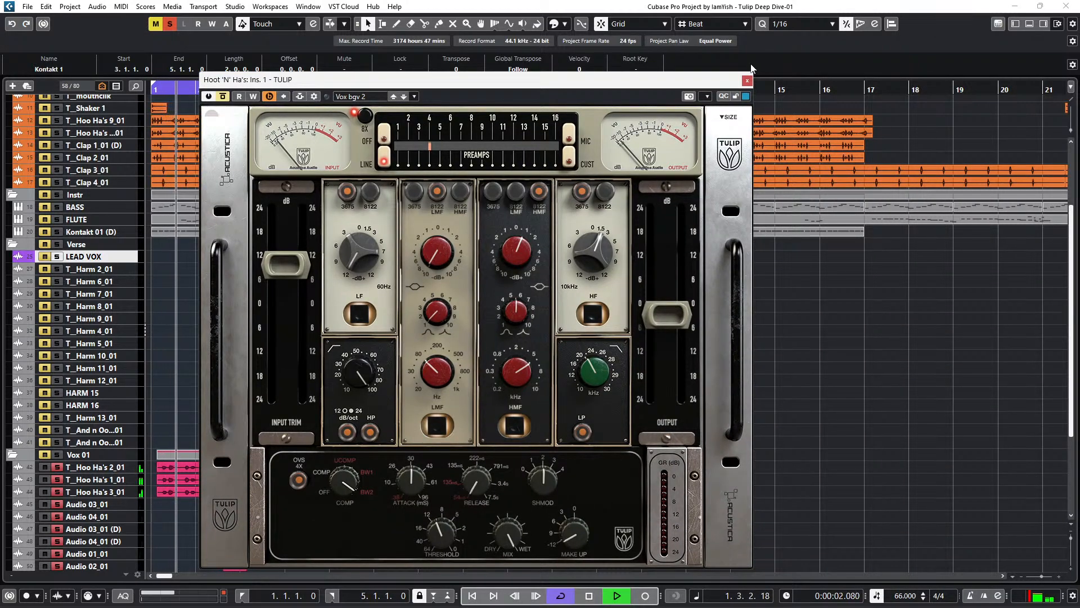
Reopen TULIP from the Hoot 'N' Ha's group in the mixer and raise its LMF frequency slightly.
left_click(747, 81)
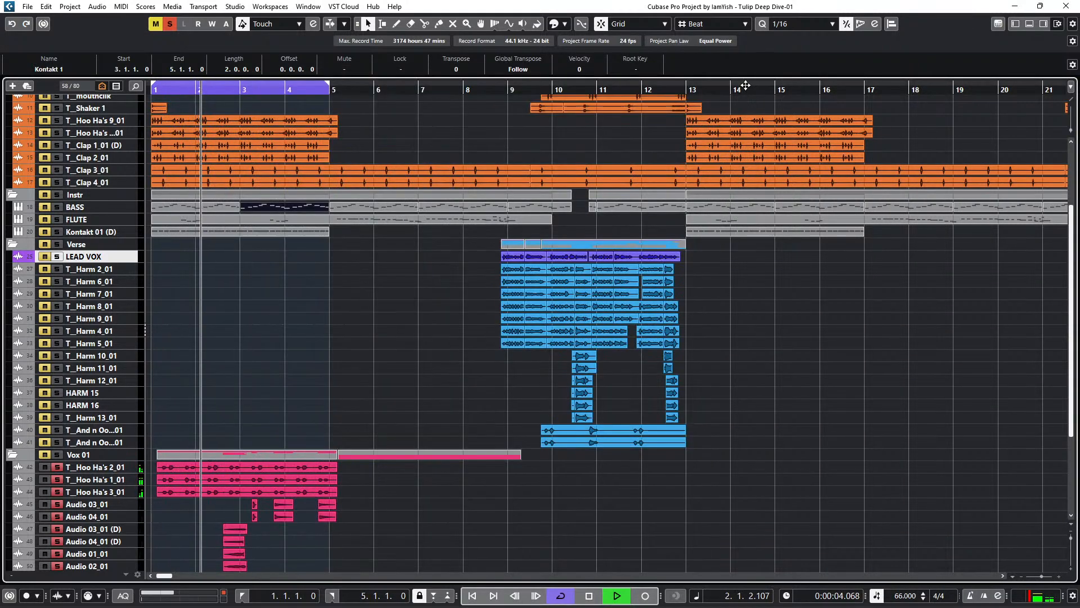
key("F3")
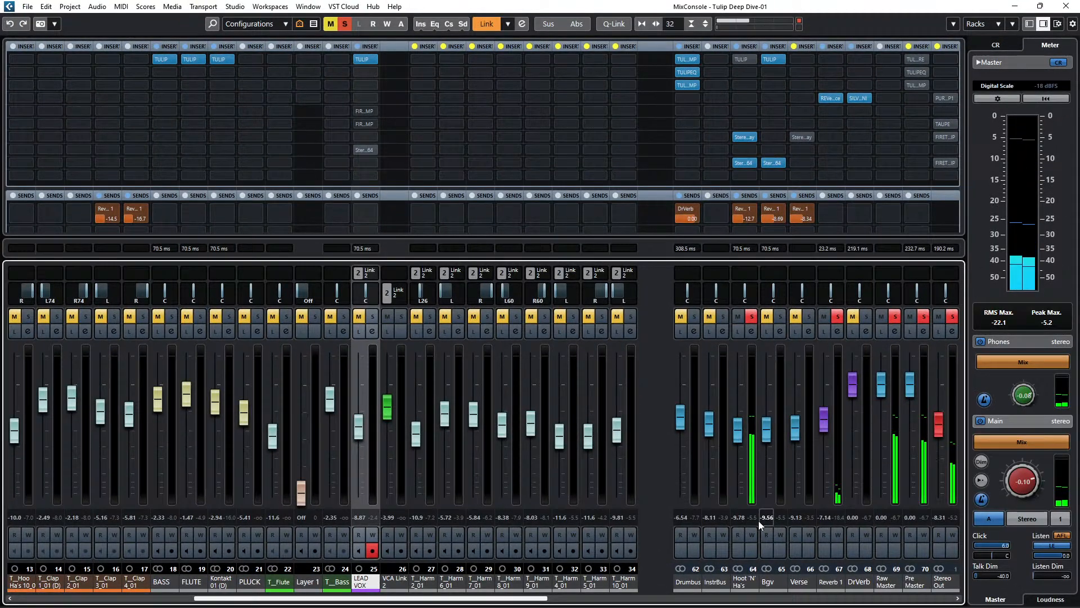
left_click(744, 58)
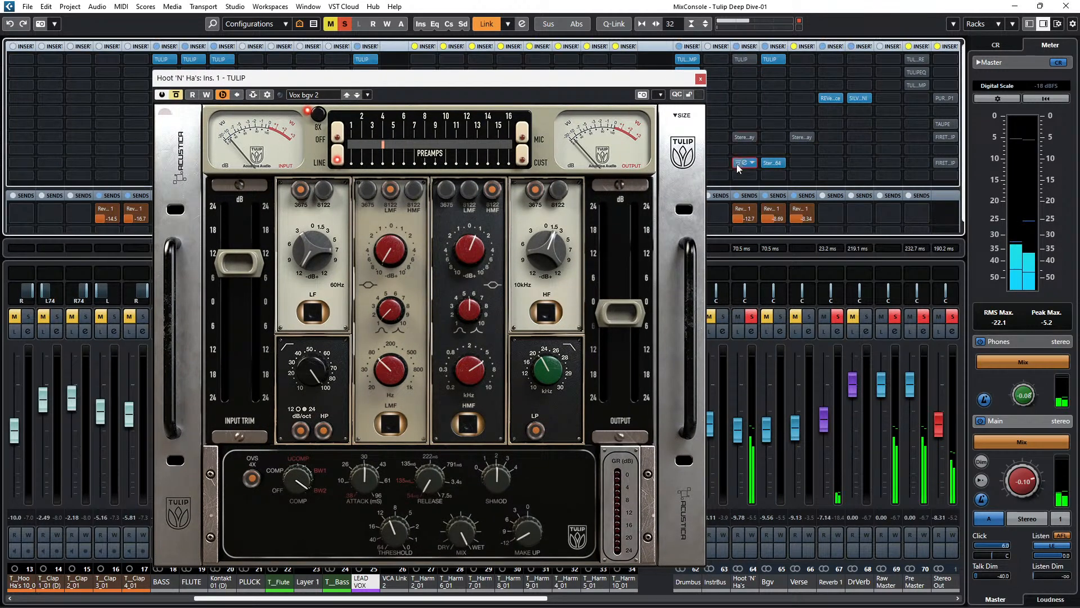
left_click_drag(505, 82, 801, 67)
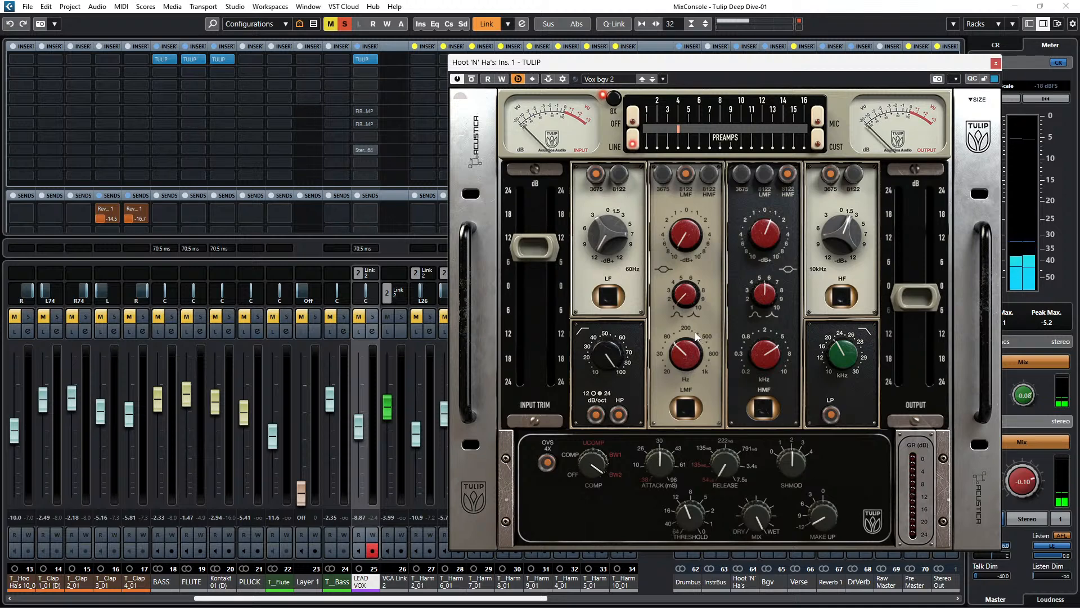
left_click_drag(687, 354, 693, 346)
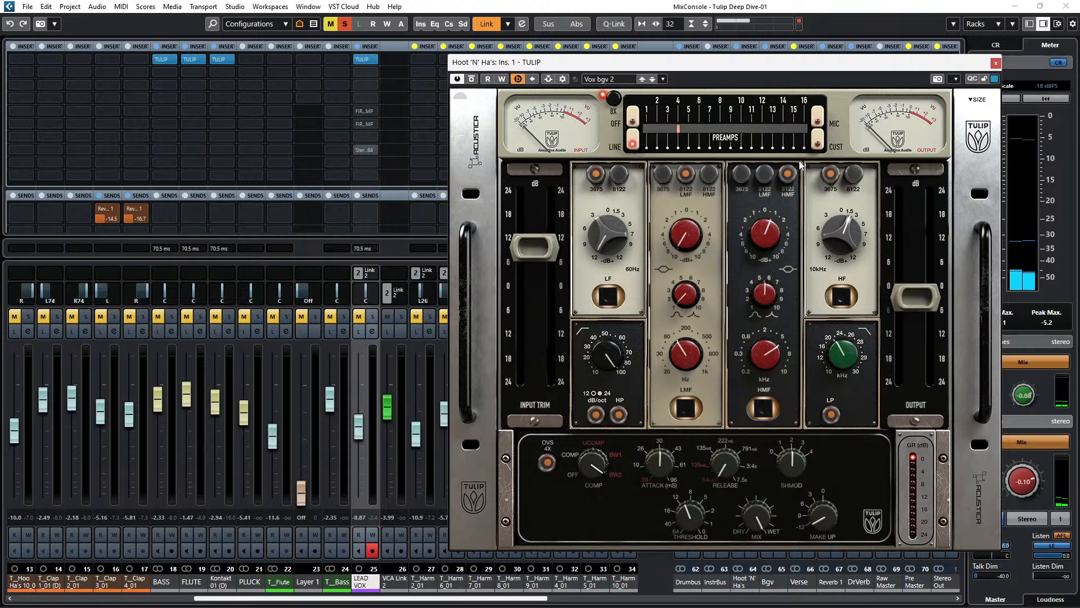
Solo the Verse group alongside Hoot 'N' Ha's and loop playback over bars 5 to 9 in the project window.
left_click(996, 62)
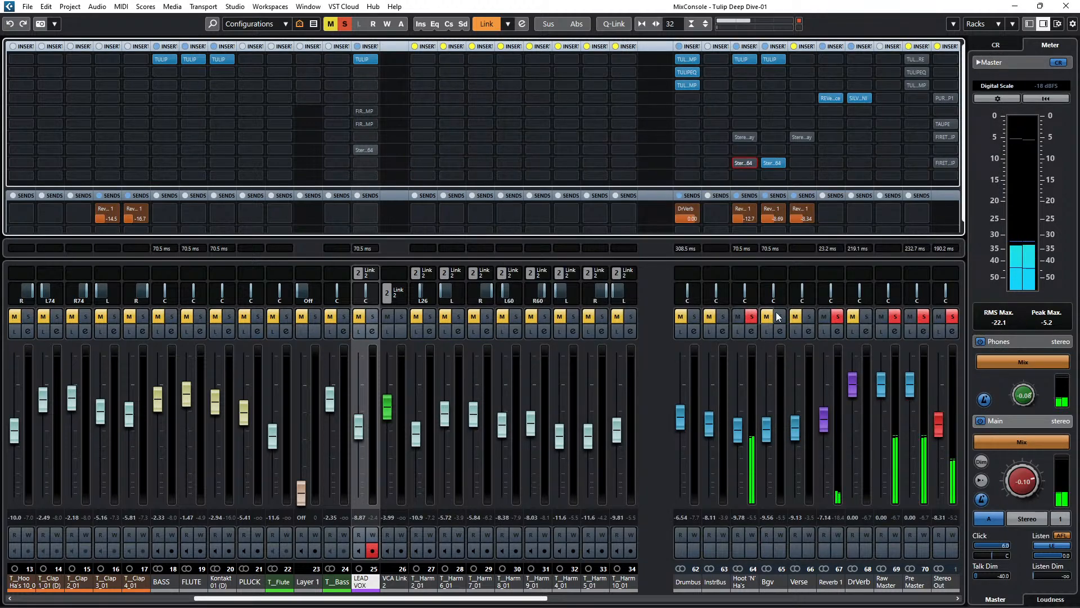
left_click(809, 321)
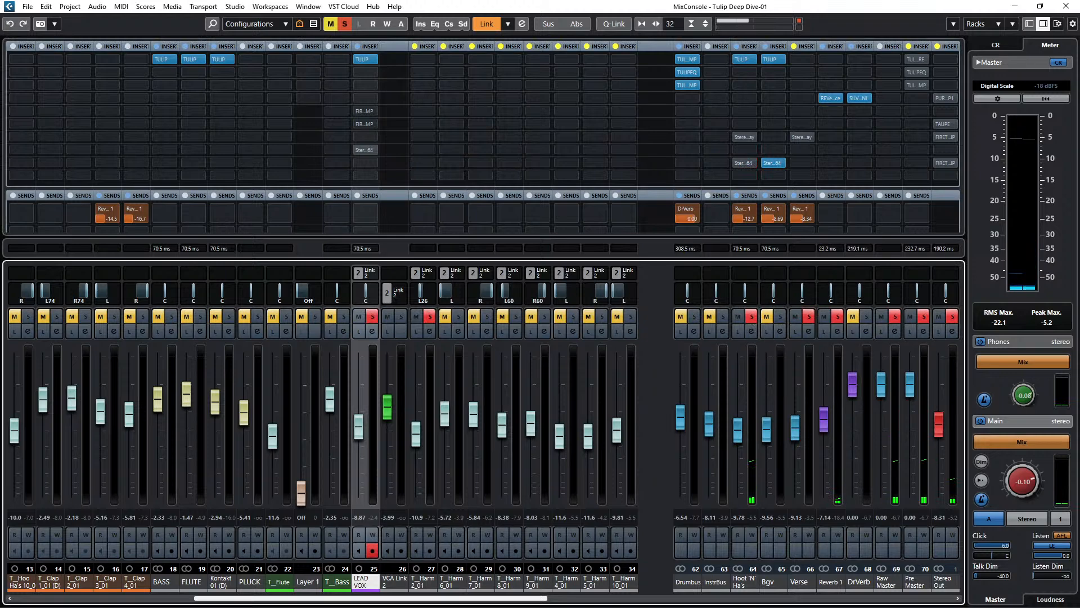
left_click(1066, 6)
scroll(366, 269, "down", 6)
left_click_drag(262, 87, 439, 87)
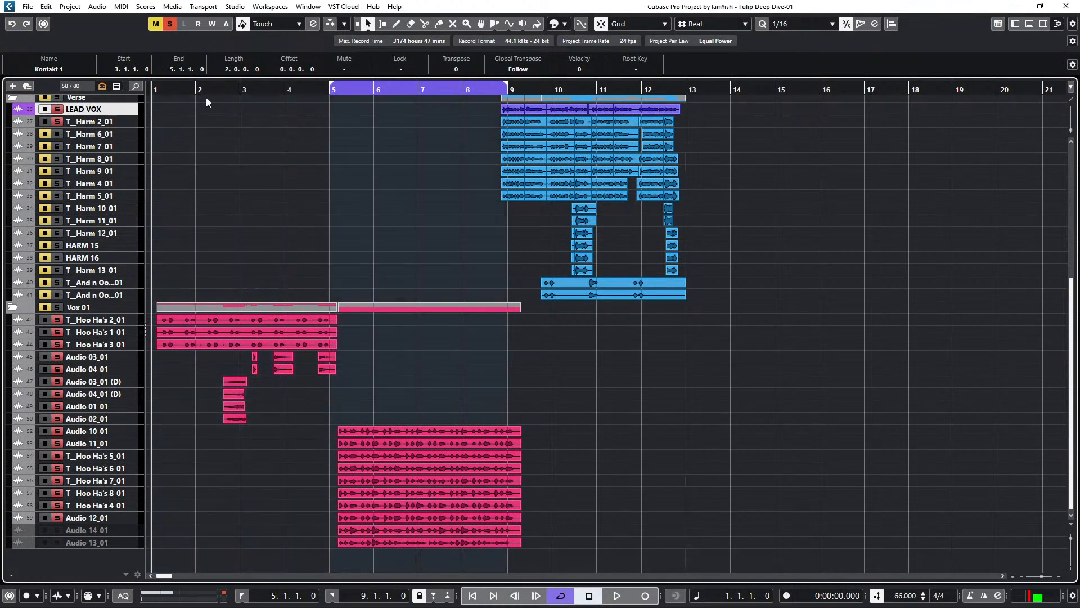
key("space")
left_click(325, 89)
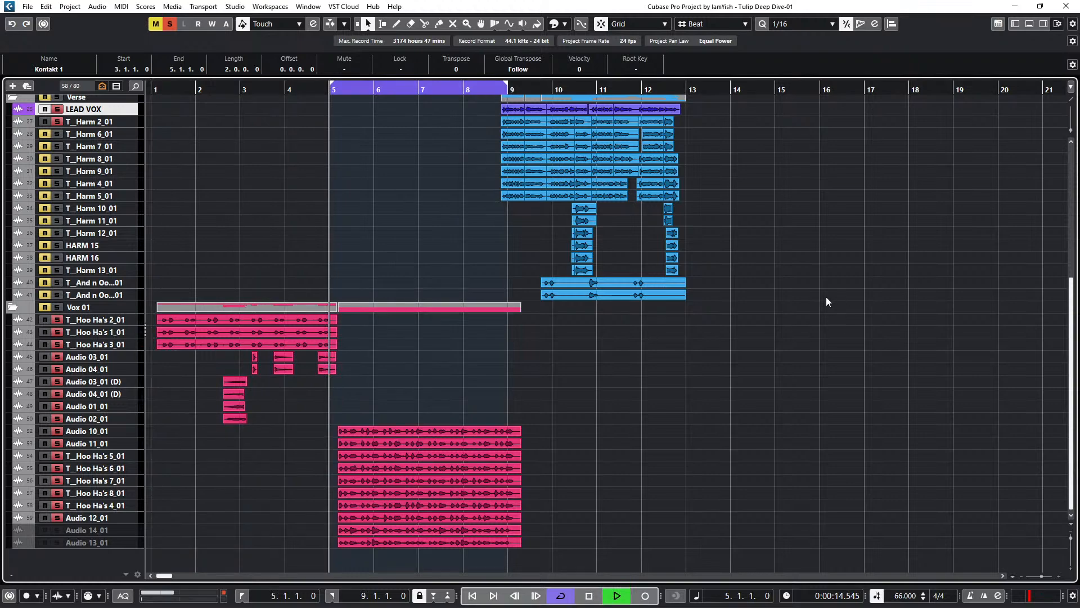
Review TULIP on the Hoot 'N' Ha's group in the mixer, close it and solo the Bgv group.
key("F3")
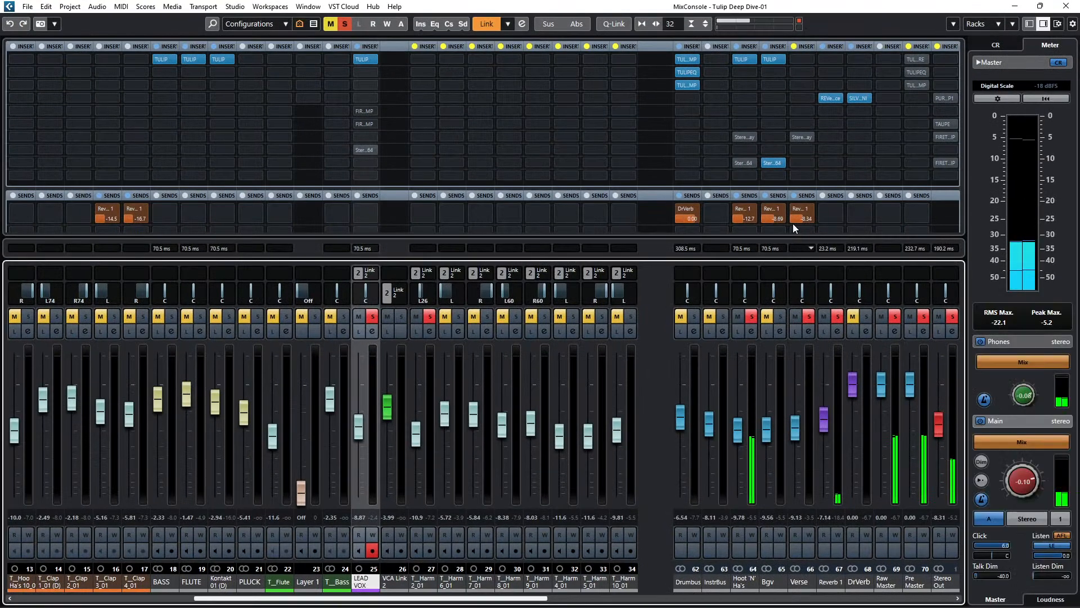
left_click(744, 62)
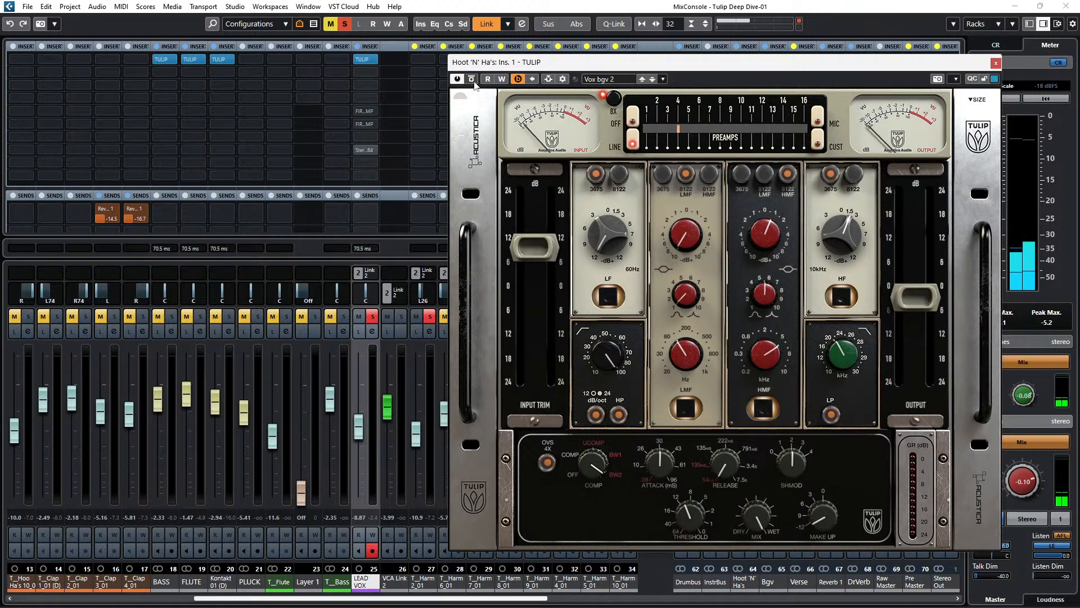
left_click(996, 64)
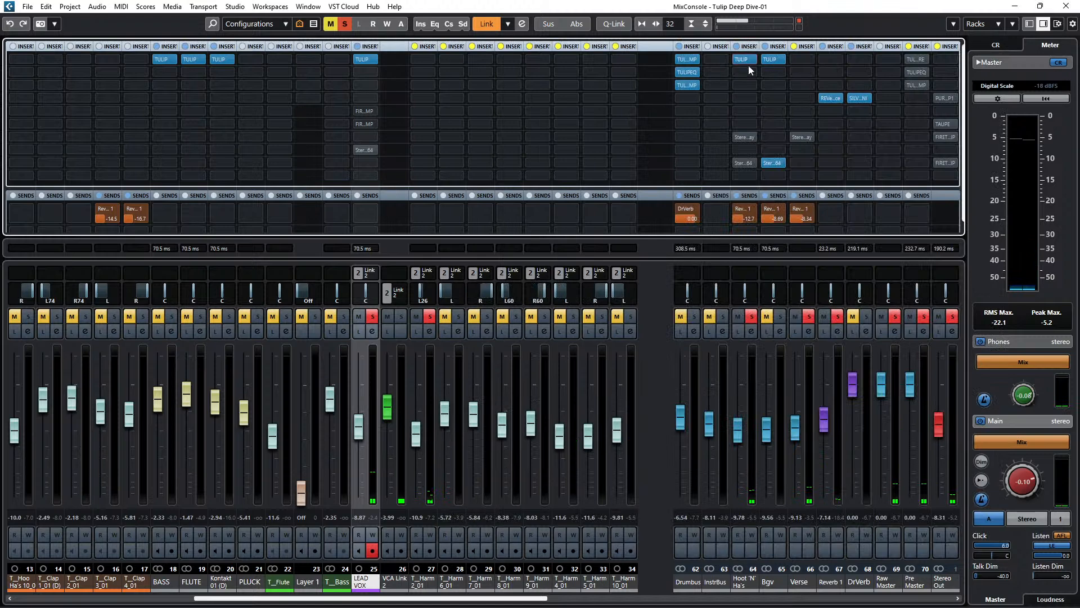
left_click(738, 47)
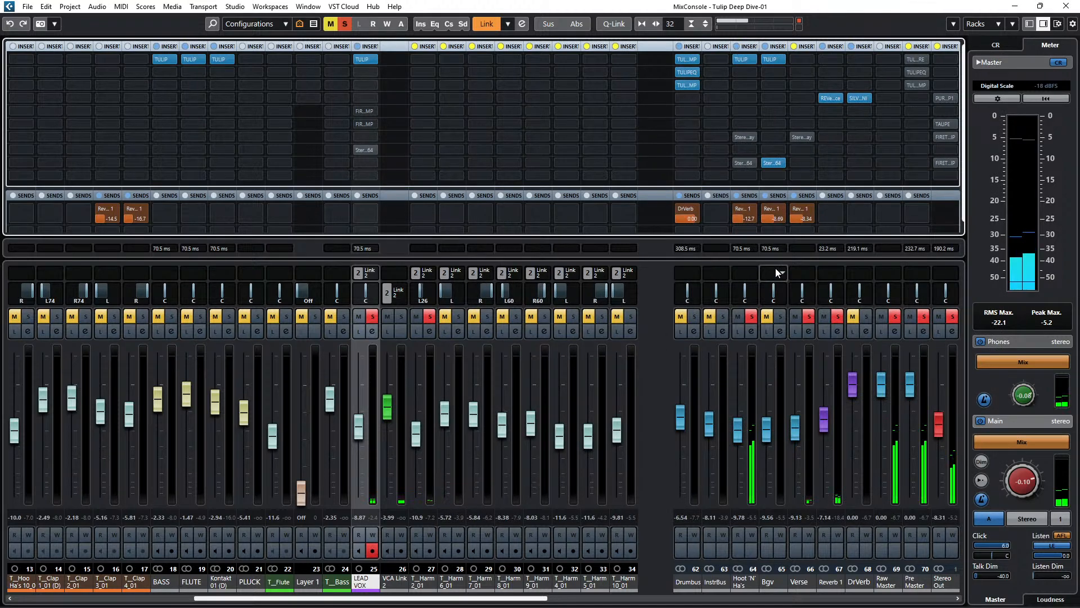
left_click(780, 316)
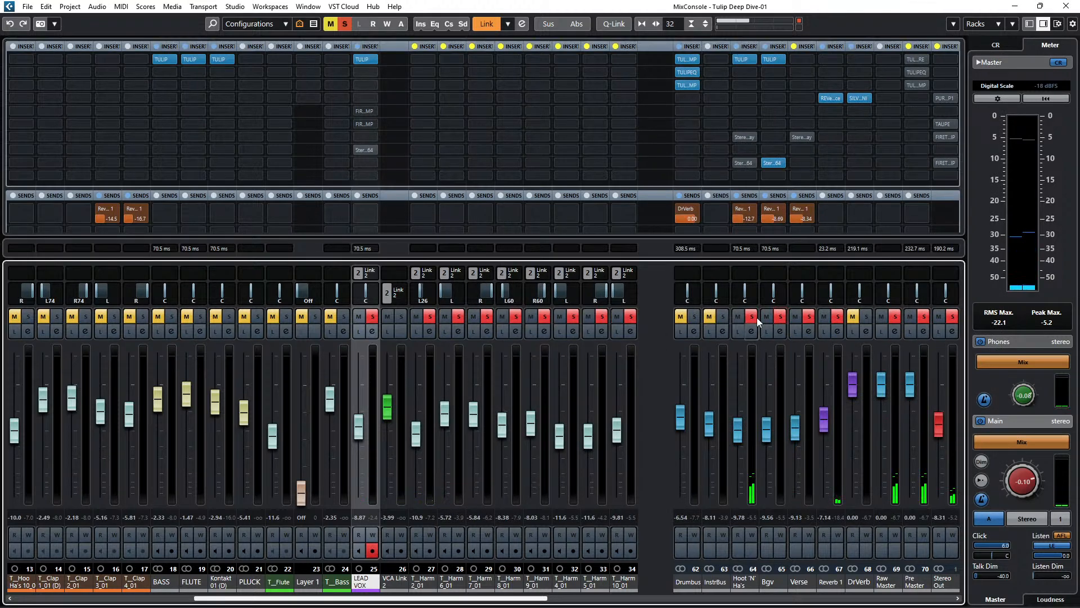
Move the cycle range to 8.4 through 12.4 in the project window and mute all LEAD VOX events.
left_click(1061, 8)
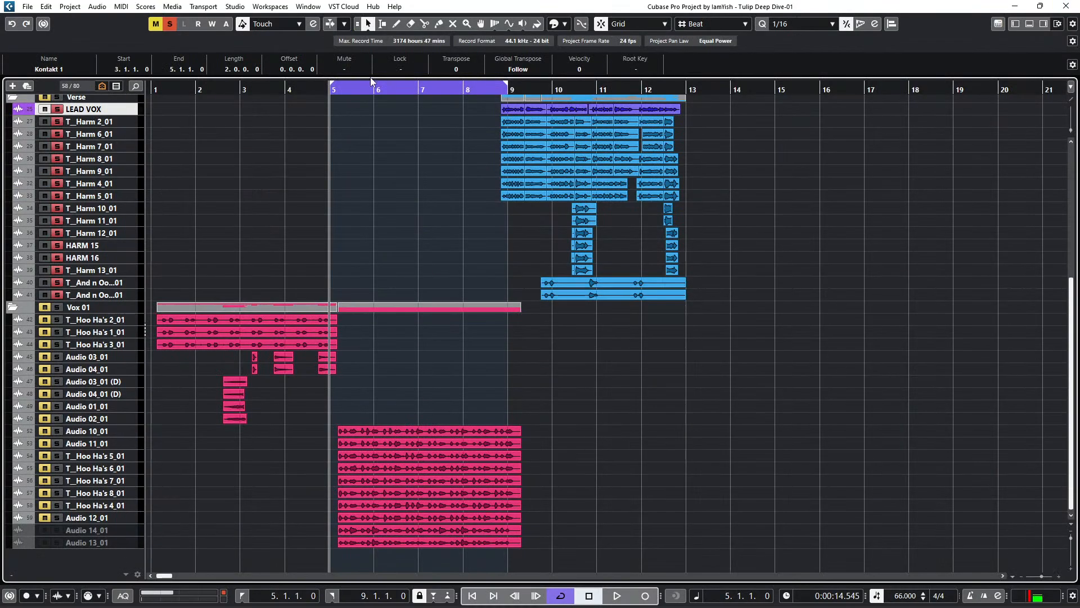
left_click_drag(378, 87, 541, 91)
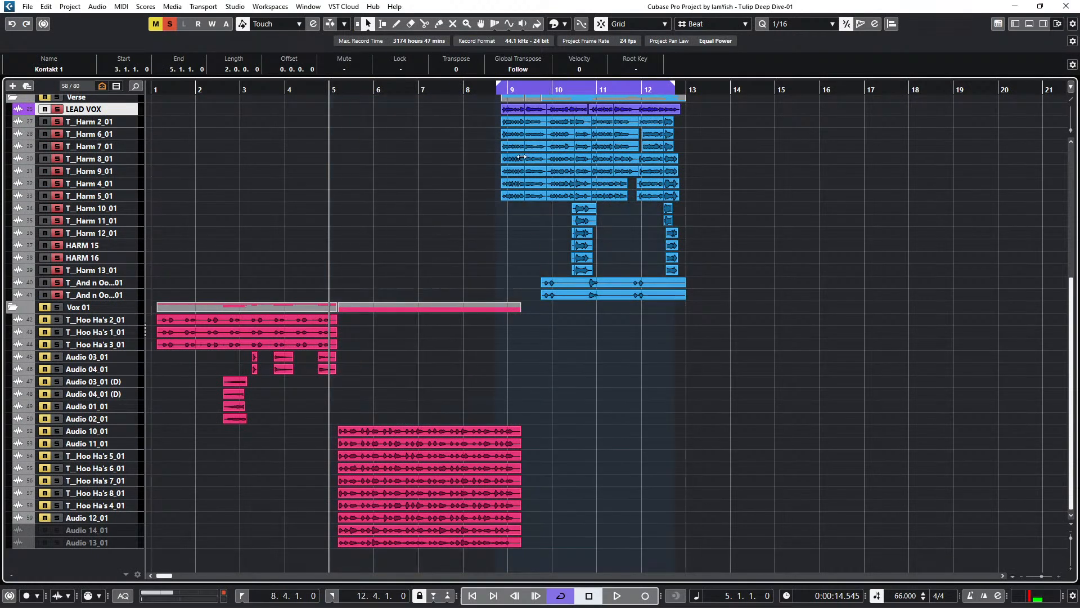
left_click_drag(691, 116, 425, 108)
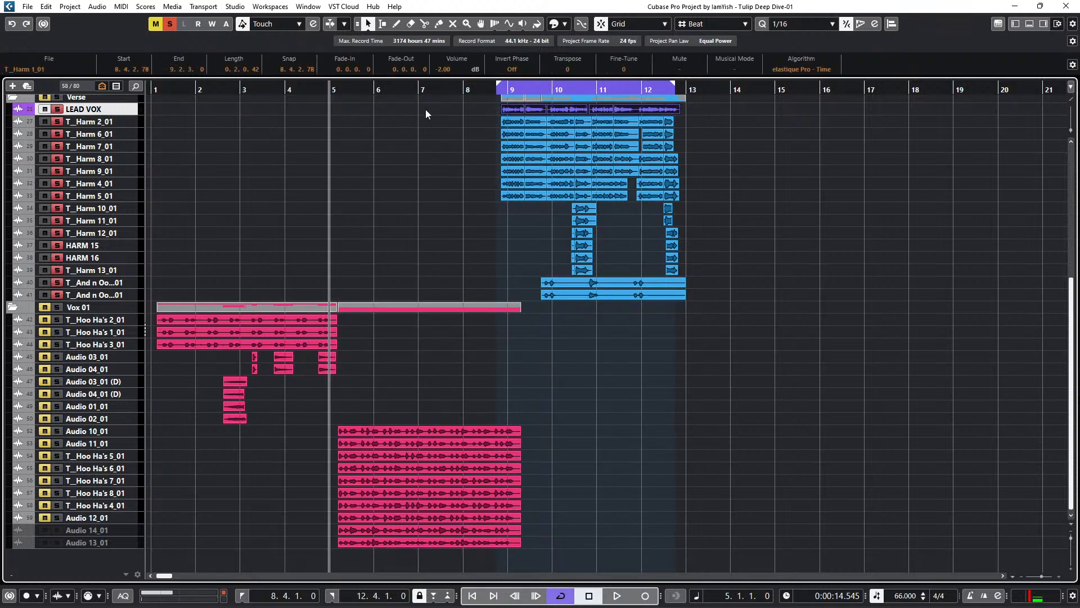
key("shift+m")
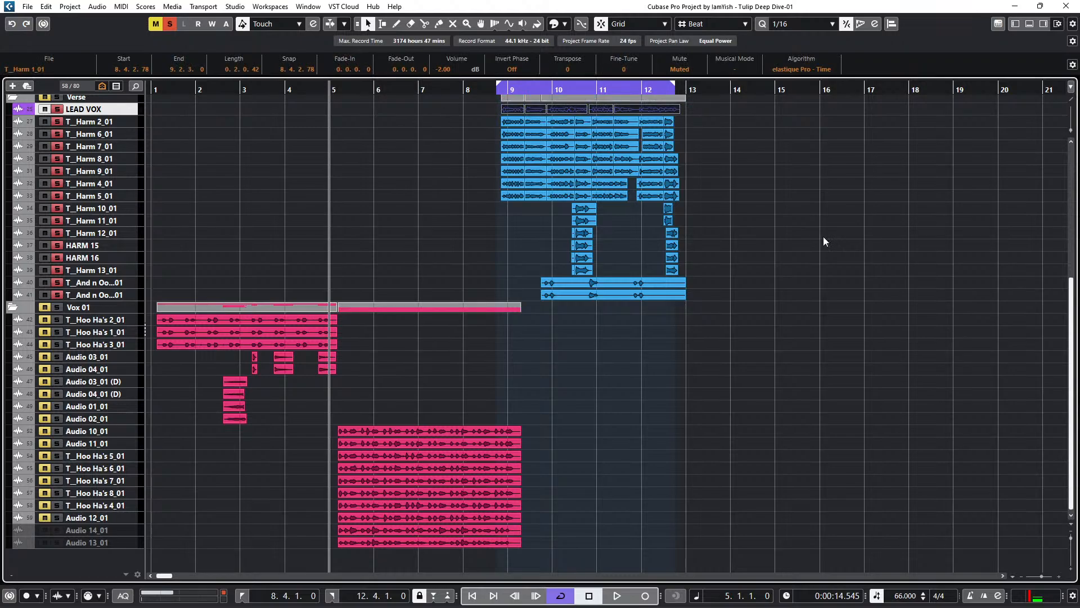
Place the playhead at the cycle start, keep the project open and start playback with the mixer in view.
key("F3")
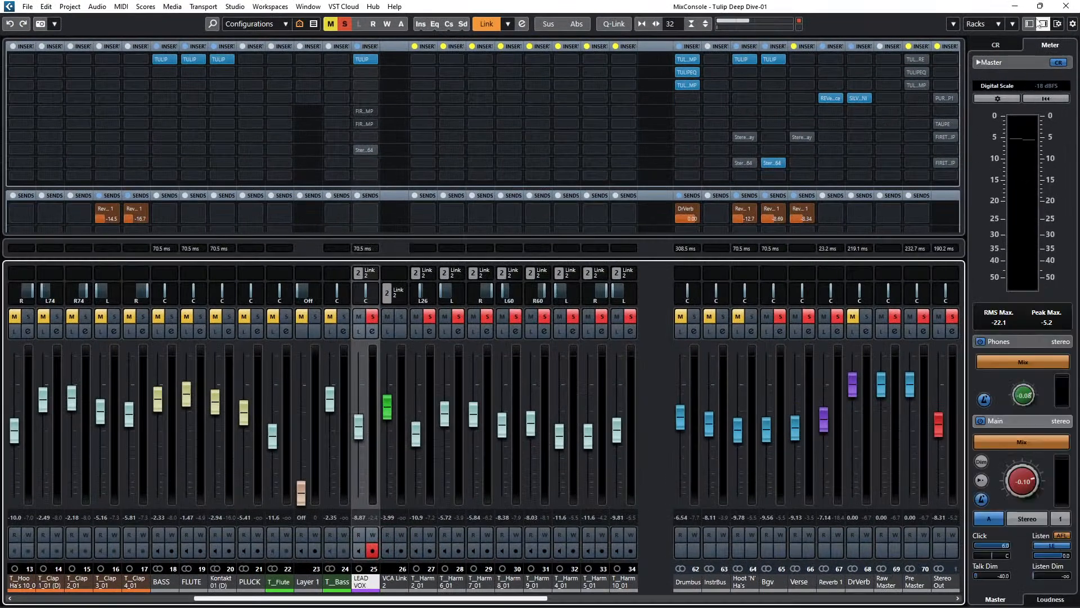
left_click(1066, 6)
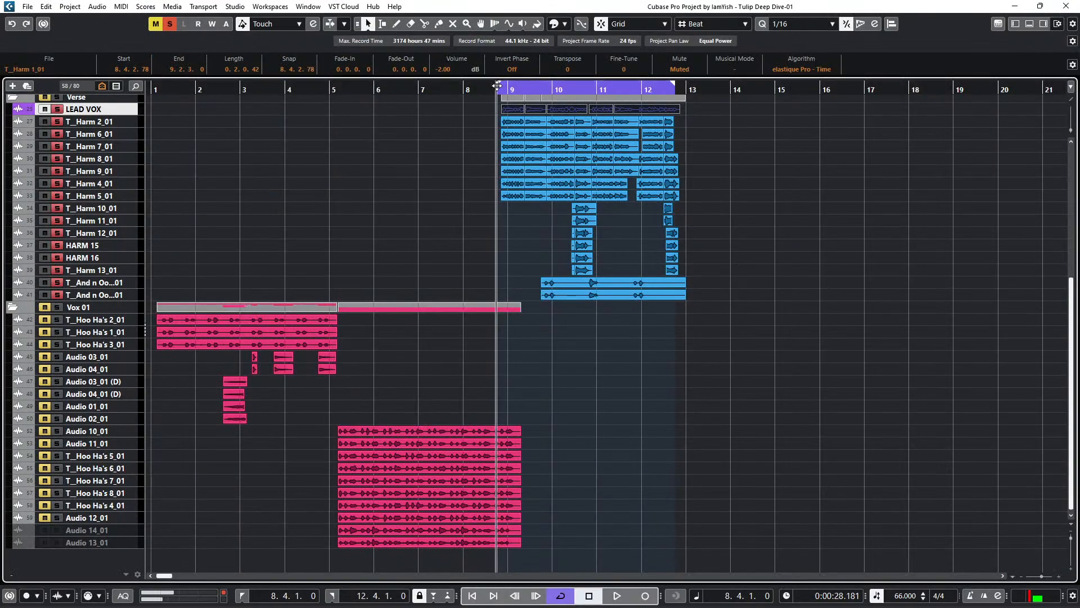
left_click(1066, 6)
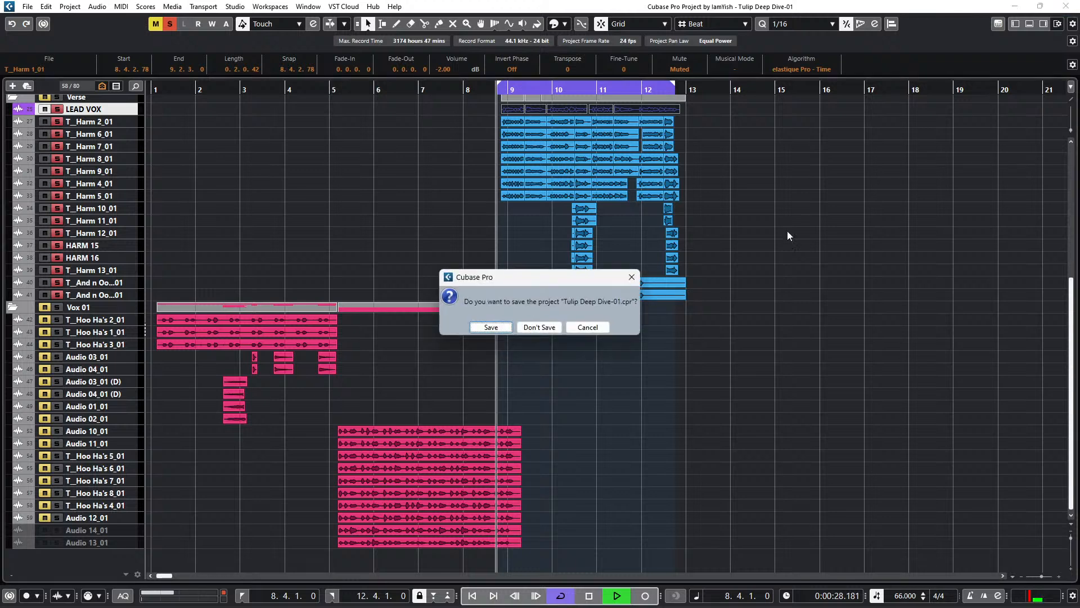
left_click(585, 327)
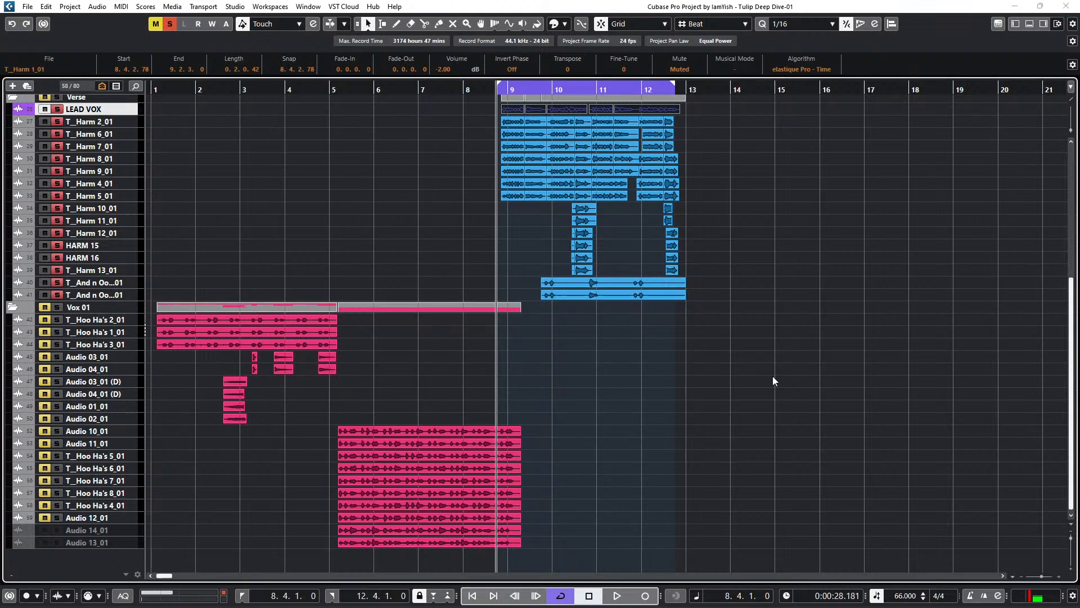
key("F3")
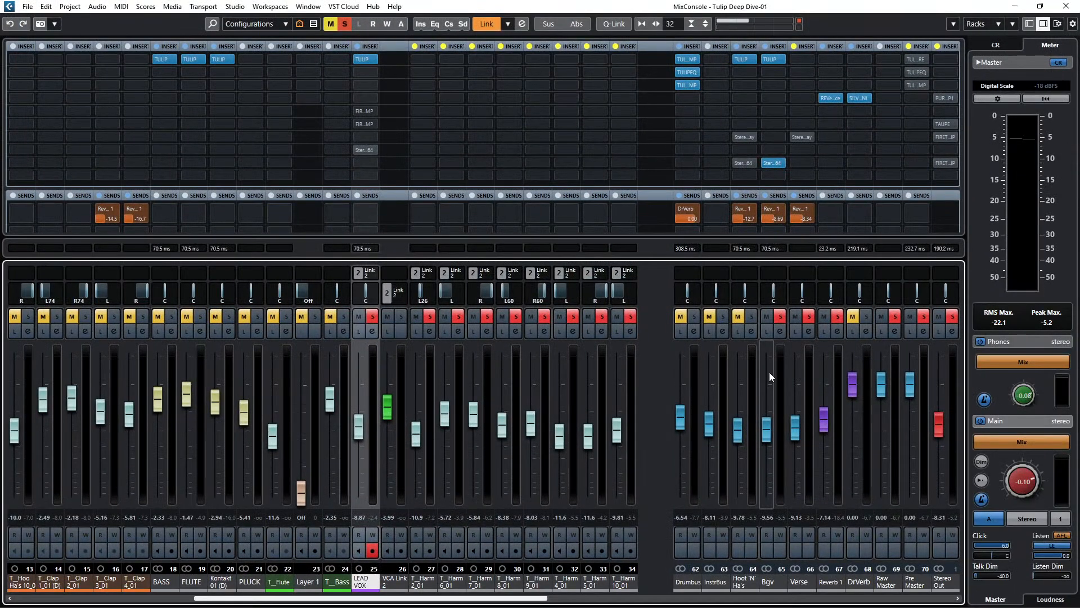
key("space")
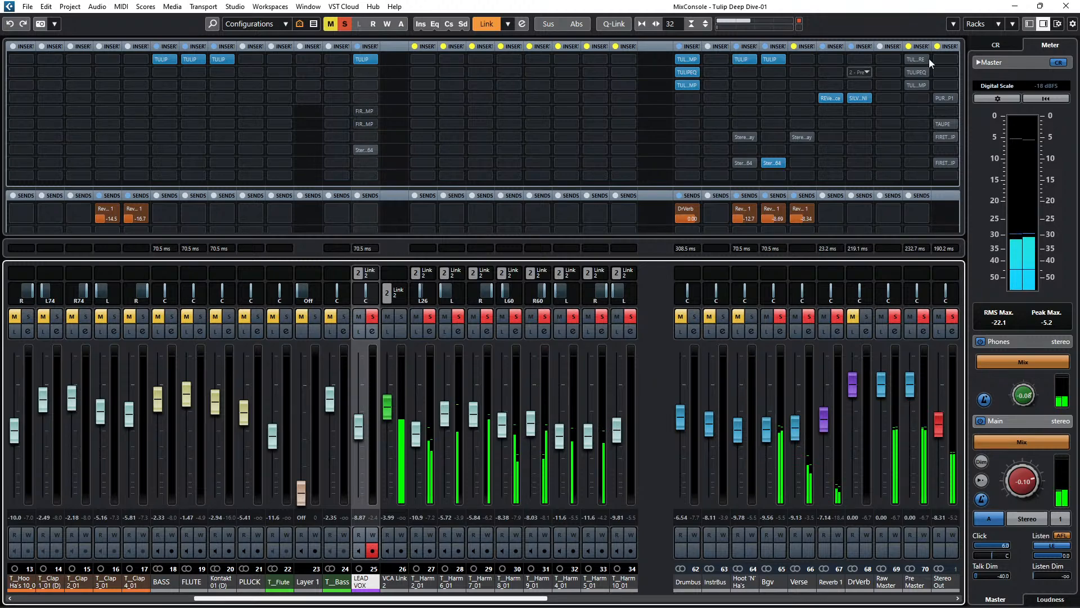
Bypass the lowest insert on the Bgv group and open its TULIP plug-in fully in view.
mouse_move(1041, 8)
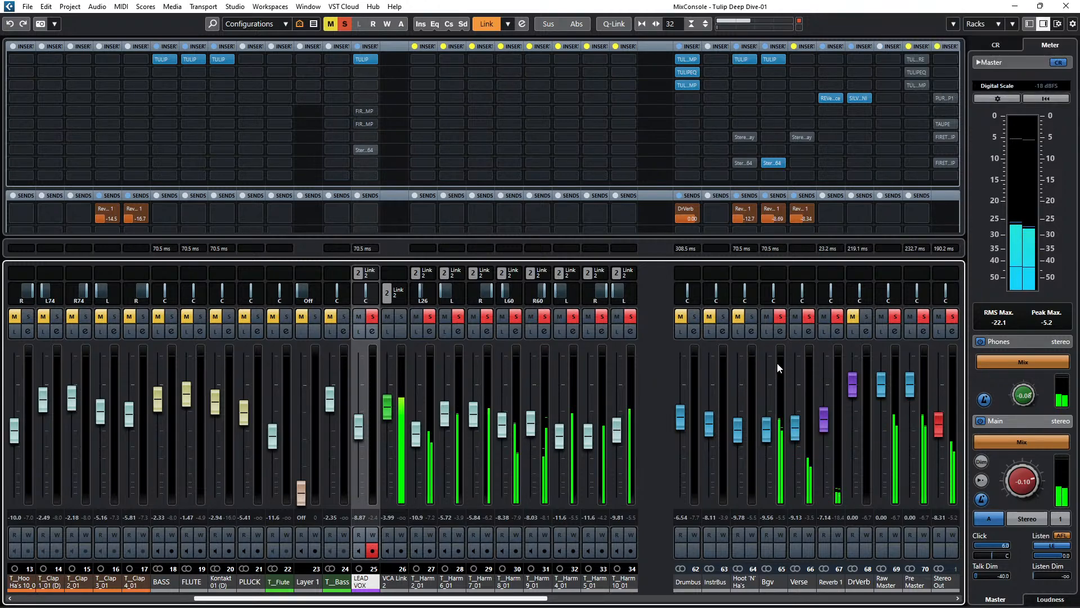
left_click(766, 165)
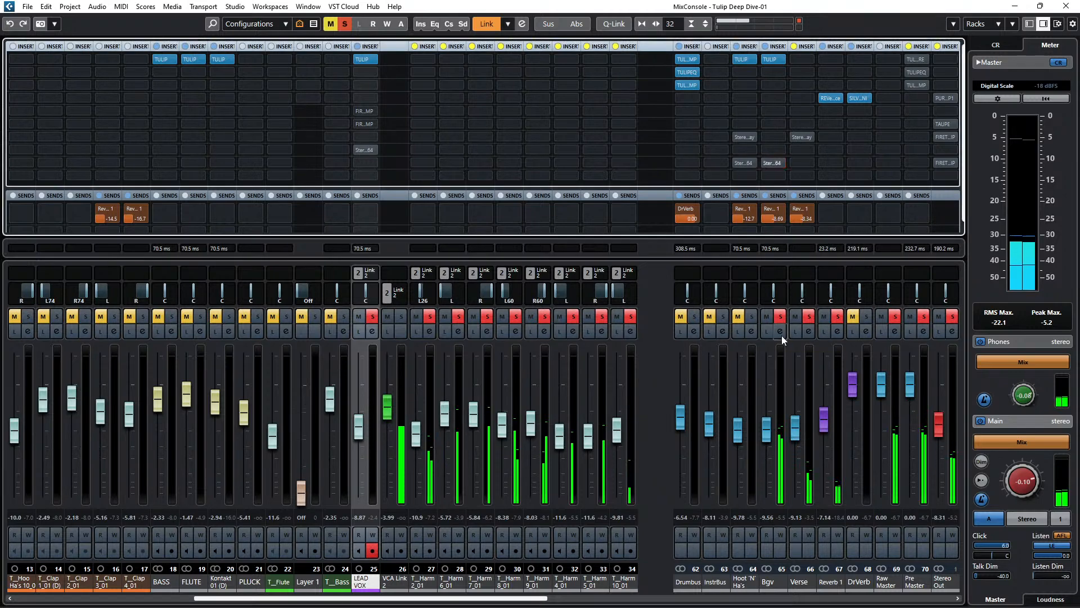
left_click(773, 59)
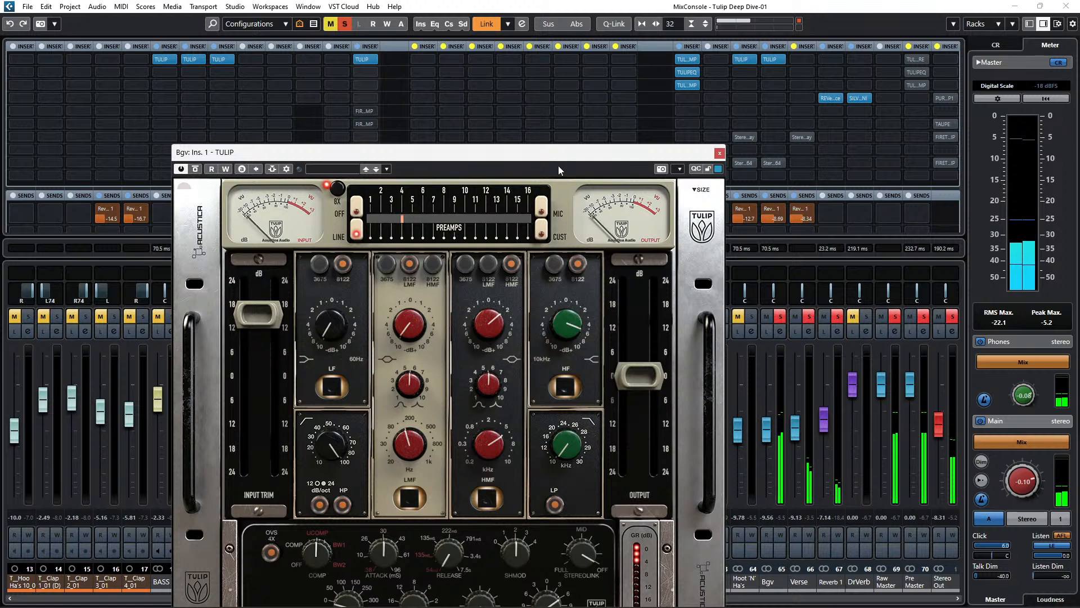
left_click_drag(531, 157, 504, 66)
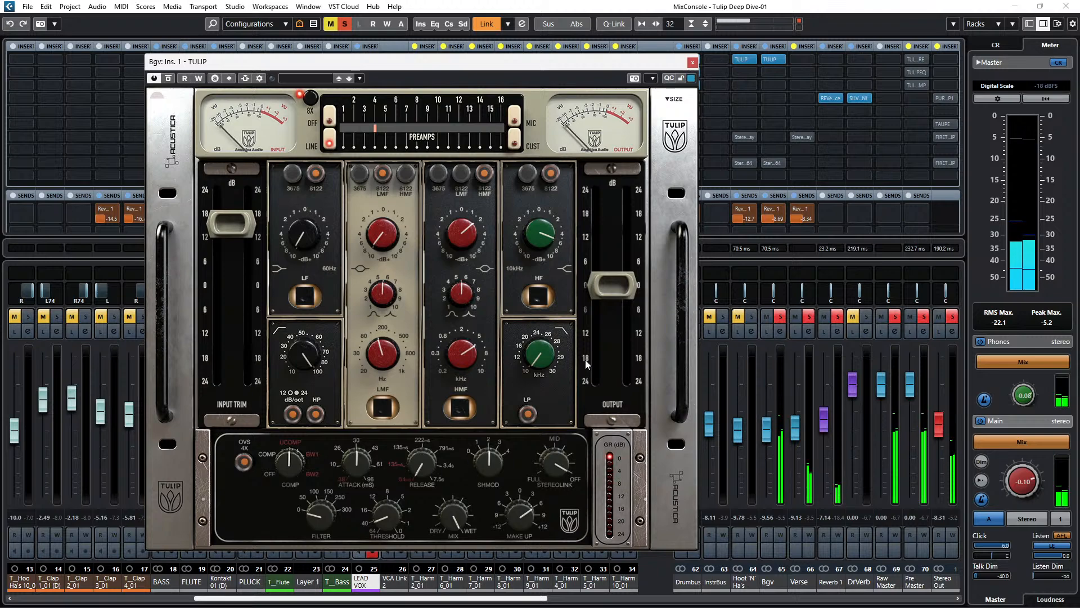
Close the Bgv group's TULIP with it active and re-enable the bypassed lower inserts on LEAD VOX, Hoot 'N' Ha's, Bgv and Verse.
left_click(168, 79)
left_click(691, 62)
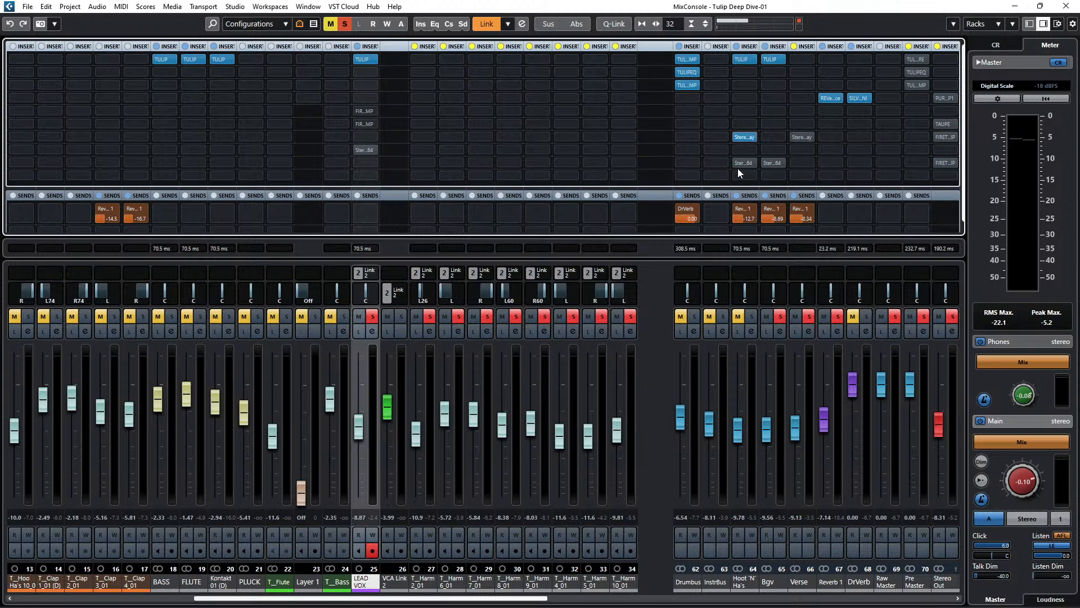
left_click(793, 140)
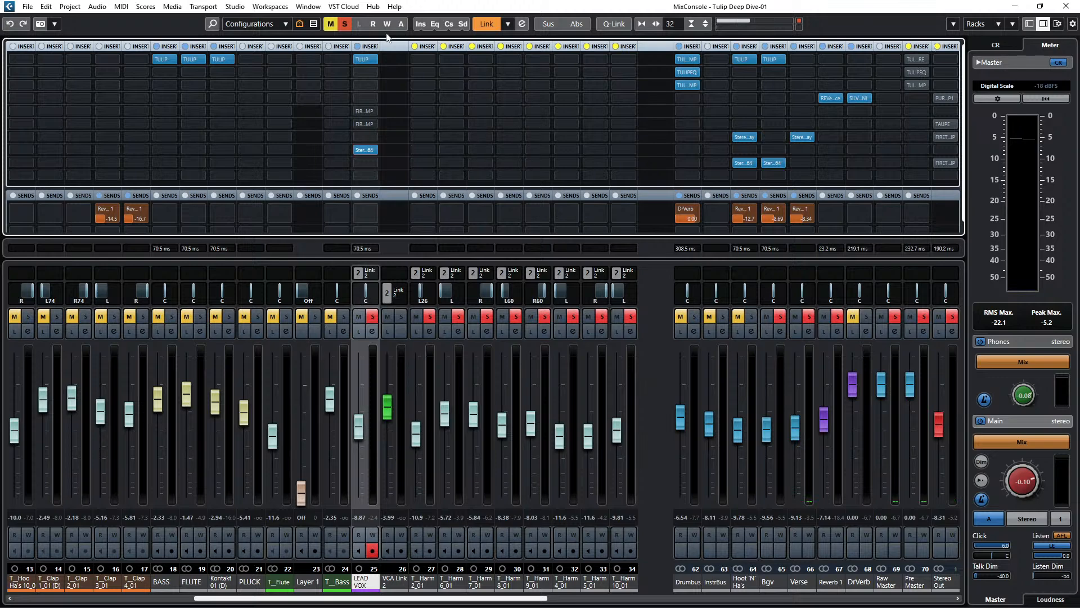
Play the full mix with all solos cleared and lay out the Pre Master's TULIPPRE, TULIPEQ and TULIPCOMP windows apart from each other.
key("space")
left_click(345, 25)
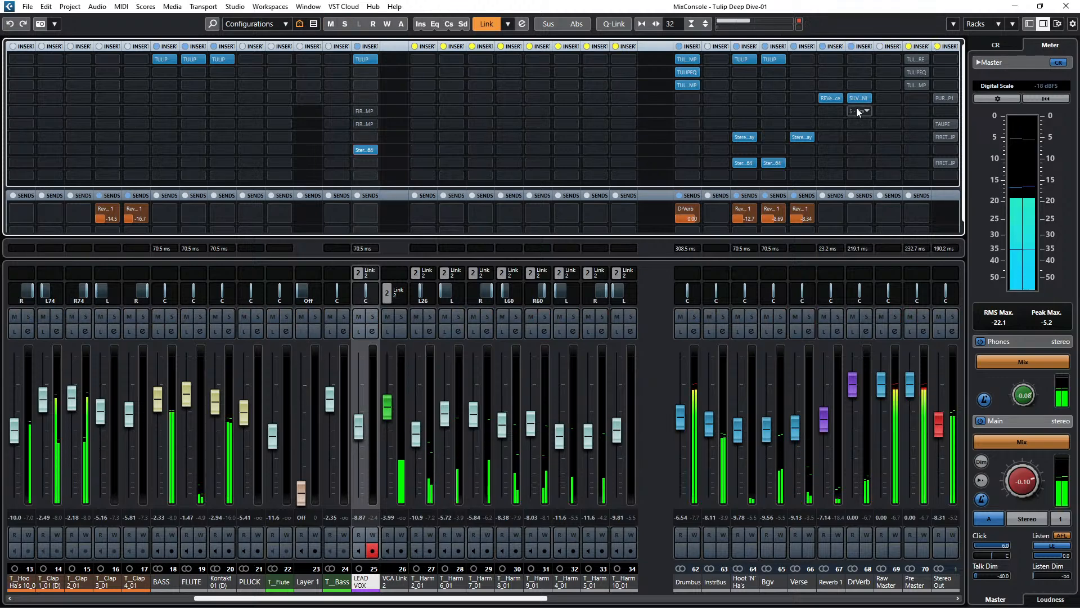
left_click(920, 60)
left_click(917, 73)
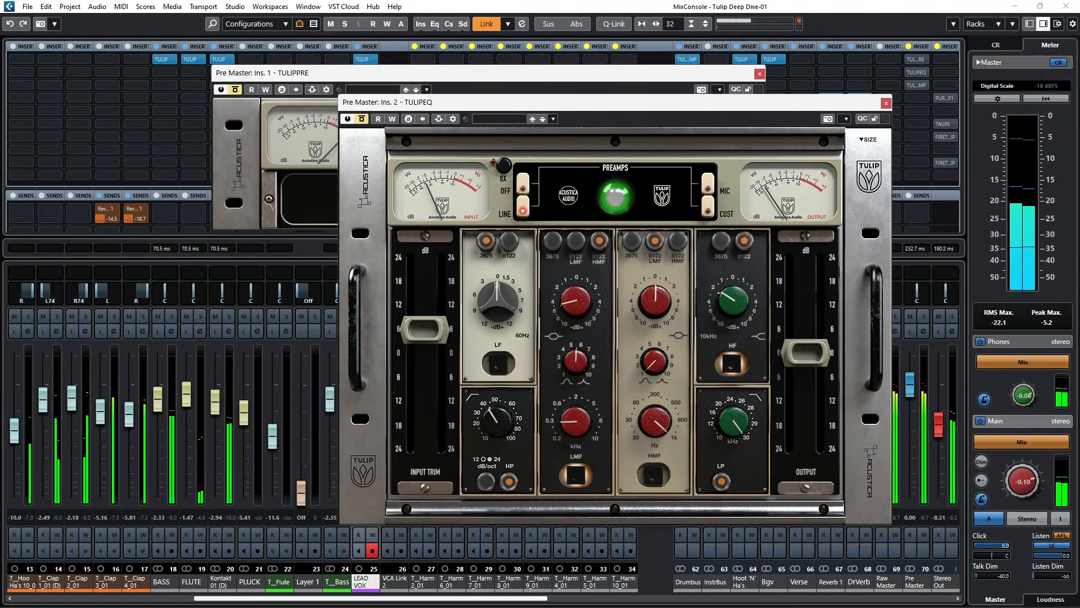
left_click(916, 85)
left_click_drag(903, 150, 716, 259)
left_click_drag(616, 108, 292, 130)
left_click(256, 88)
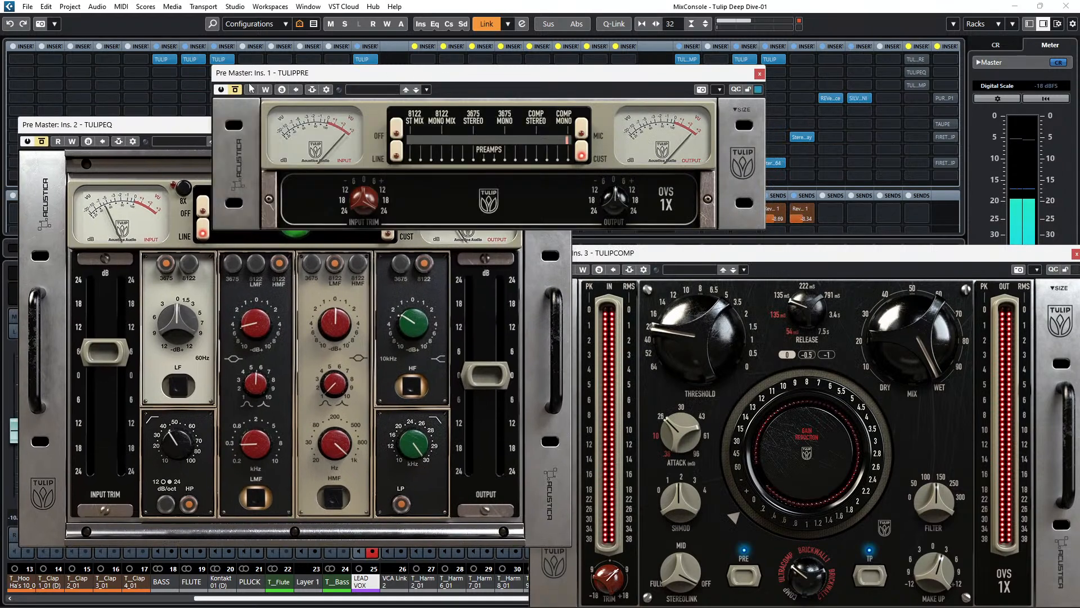
Compare the sound with TULIPPRE on the Pre Master active and bypassed, leaving it active.
left_click(915, 59)
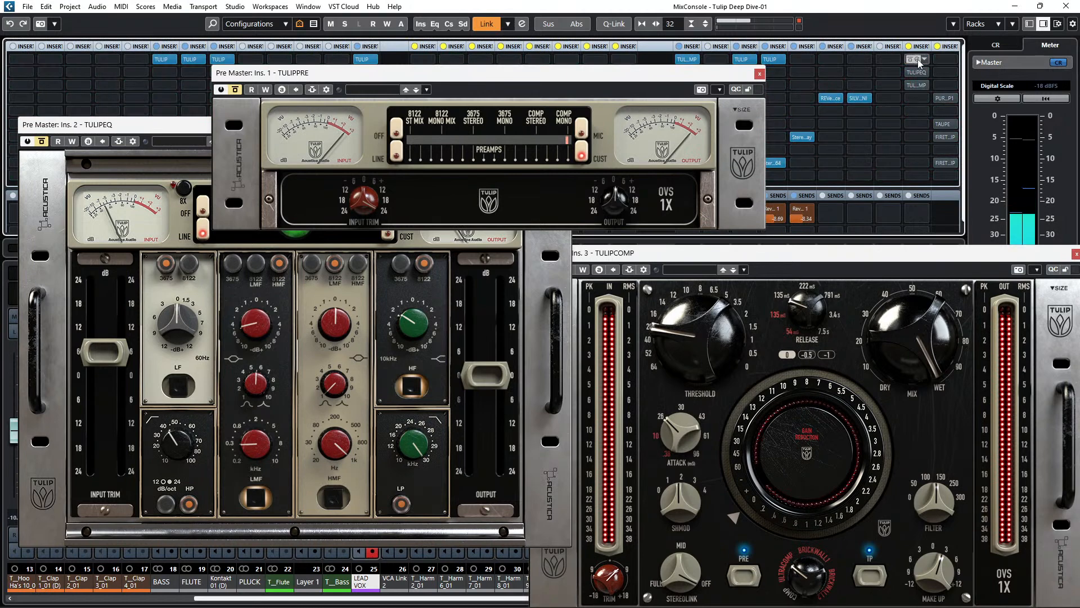
left_click(919, 62)
left_click(919, 61)
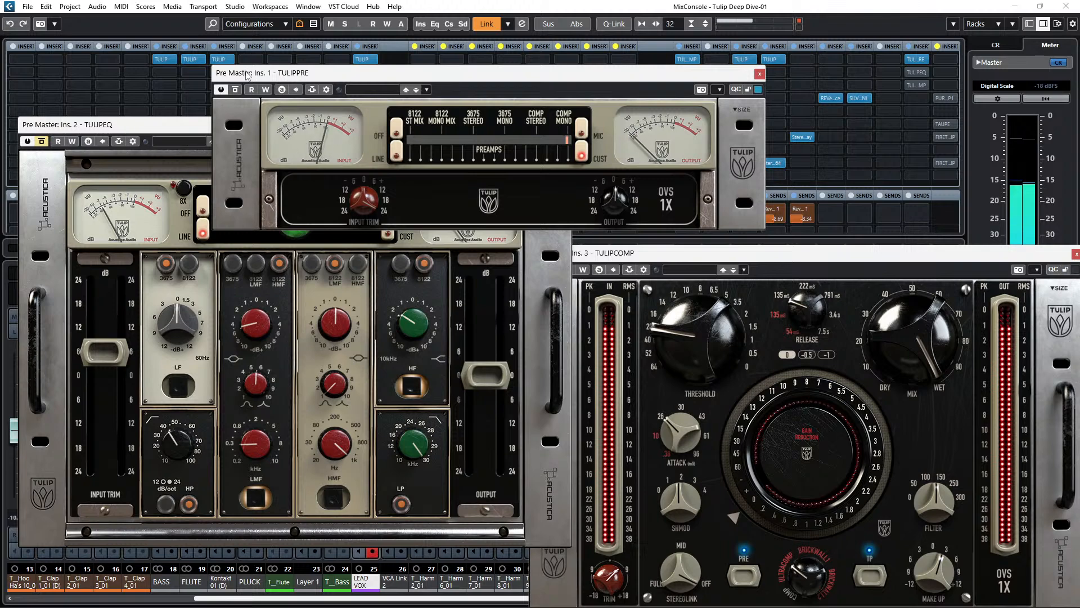
left_click(241, 94)
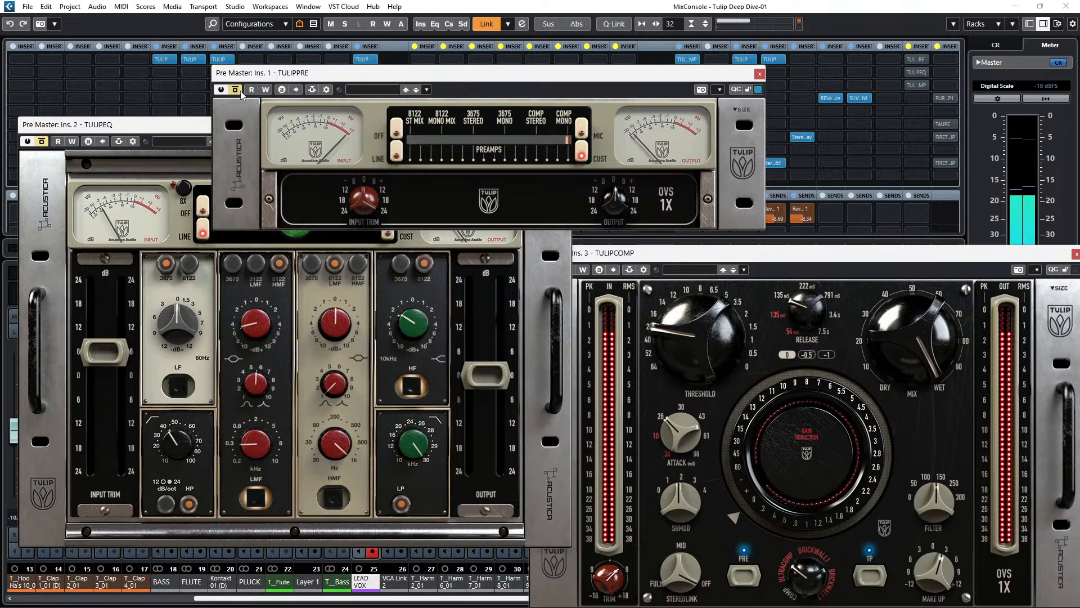
left_click(241, 94)
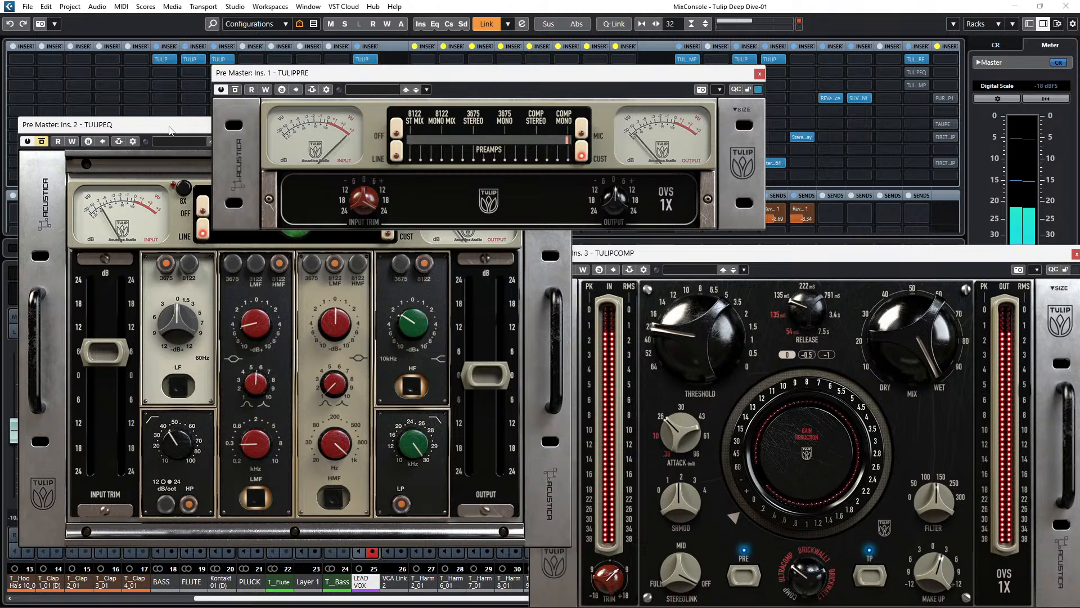
Activate TULIPEQ on the Pre Master, comparing it against bypass and with its HF band switched off and on.
mouse_move(921, 86)
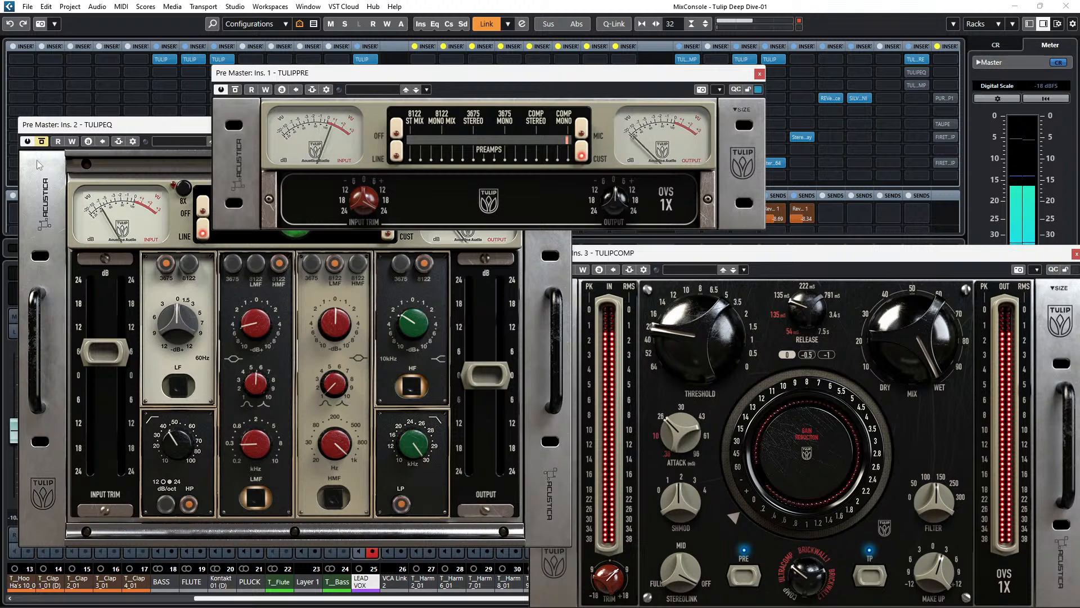
left_click(43, 143)
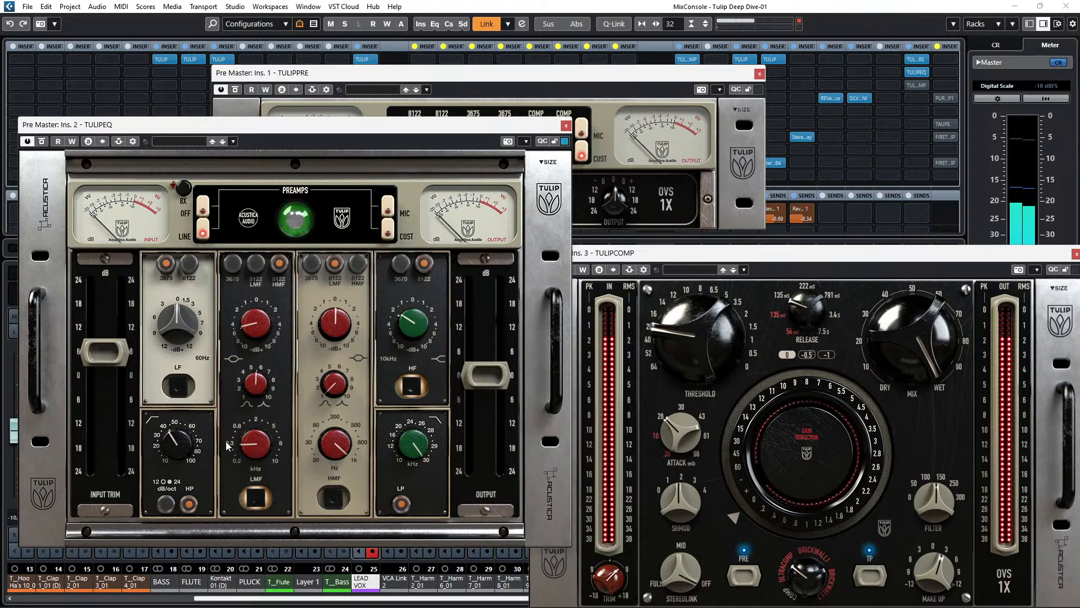
left_click(42, 142)
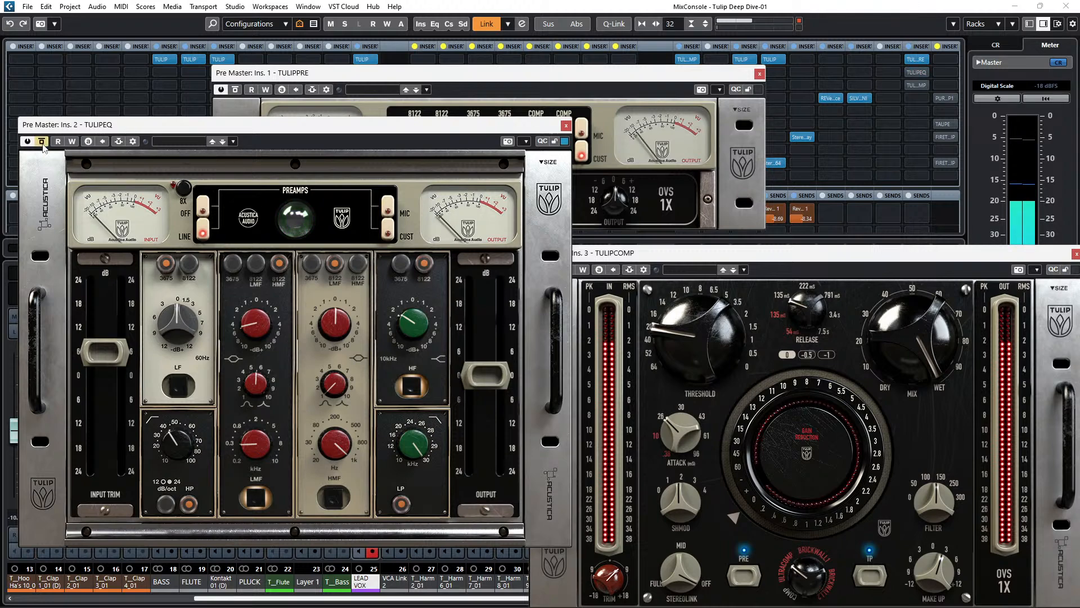
left_click(42, 142)
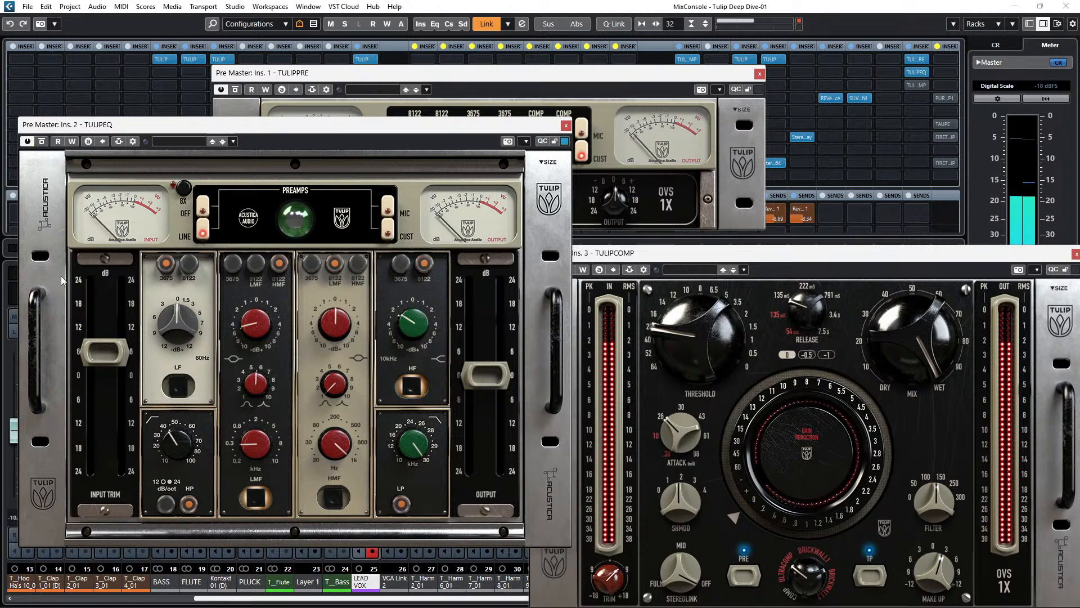
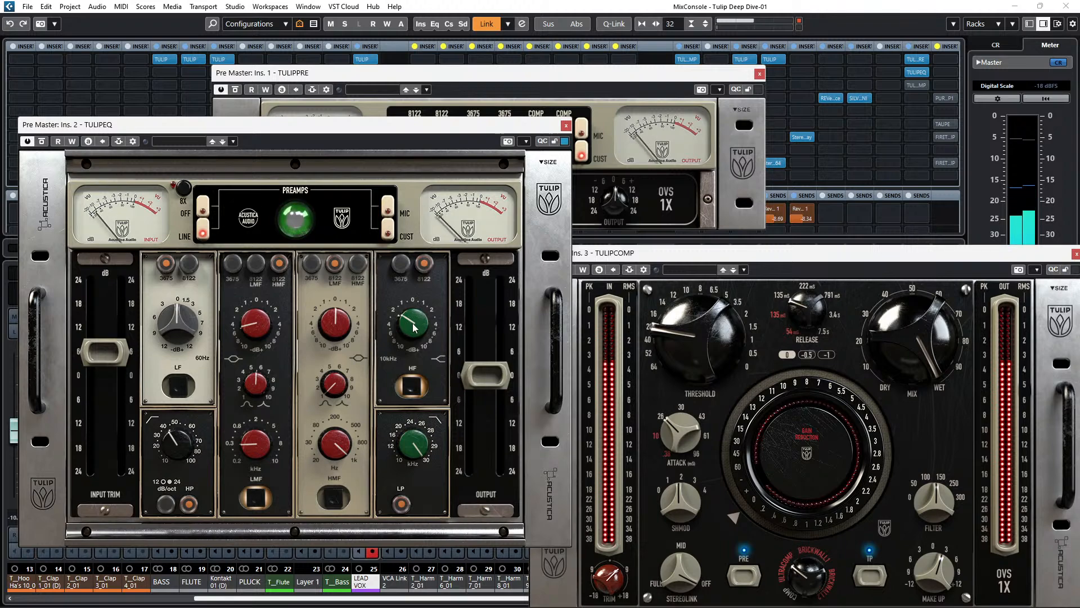
left_click(413, 388)
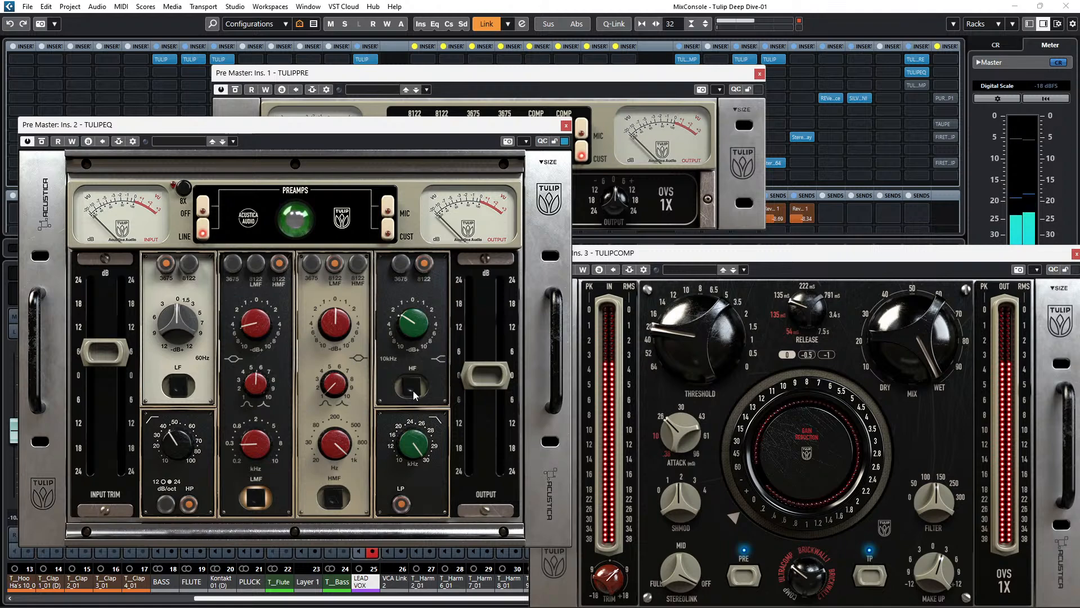
left_click(413, 388)
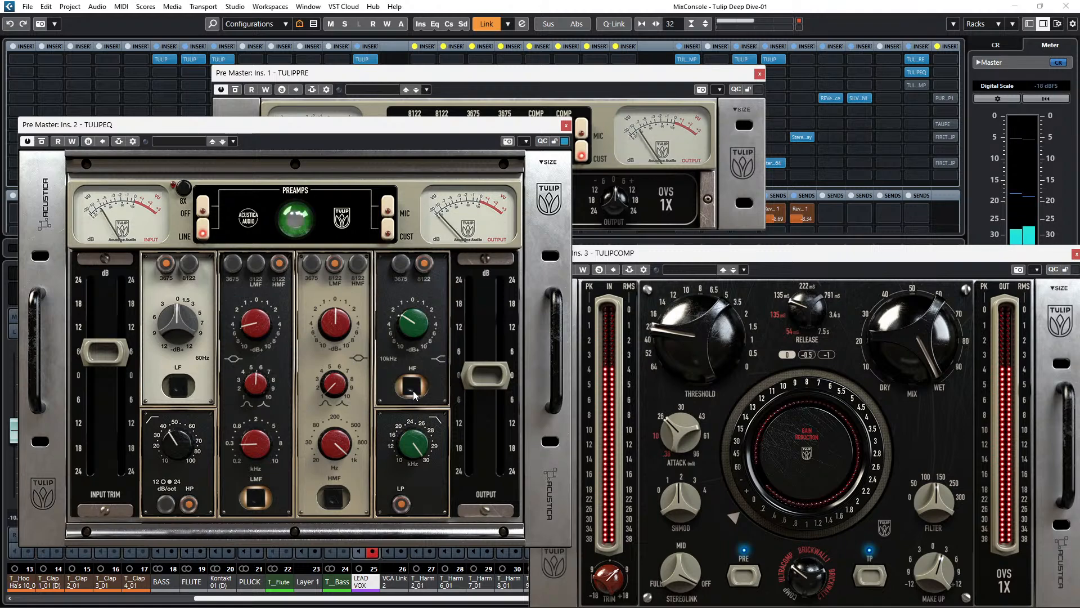
Activate TULIPCOMP on the Pre Master with its whole window in view, then close it.
left_click(835, 271)
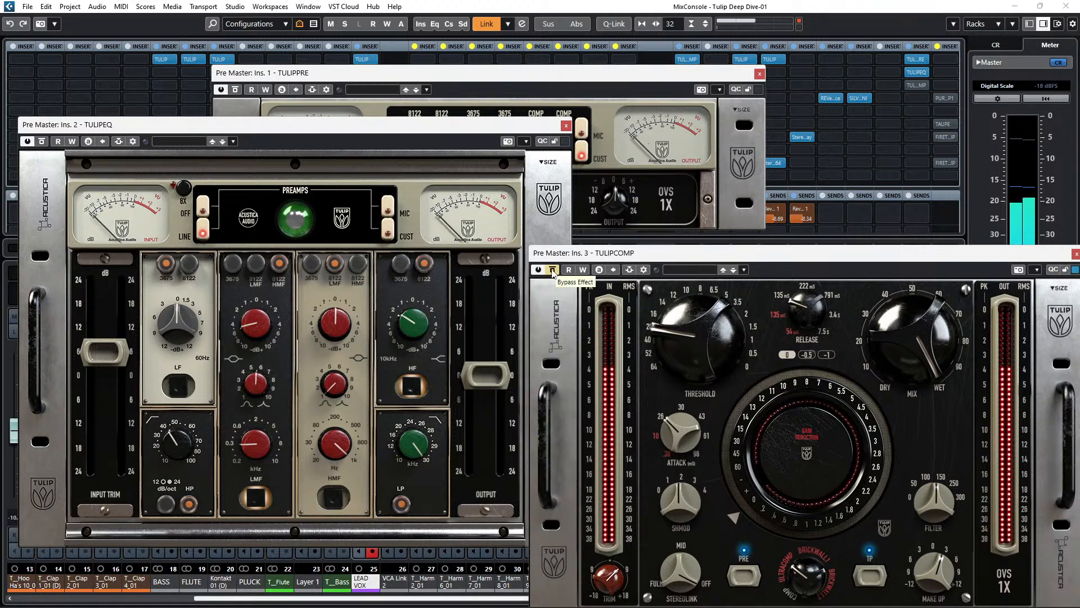
left_click_drag(579, 257, 376, 135)
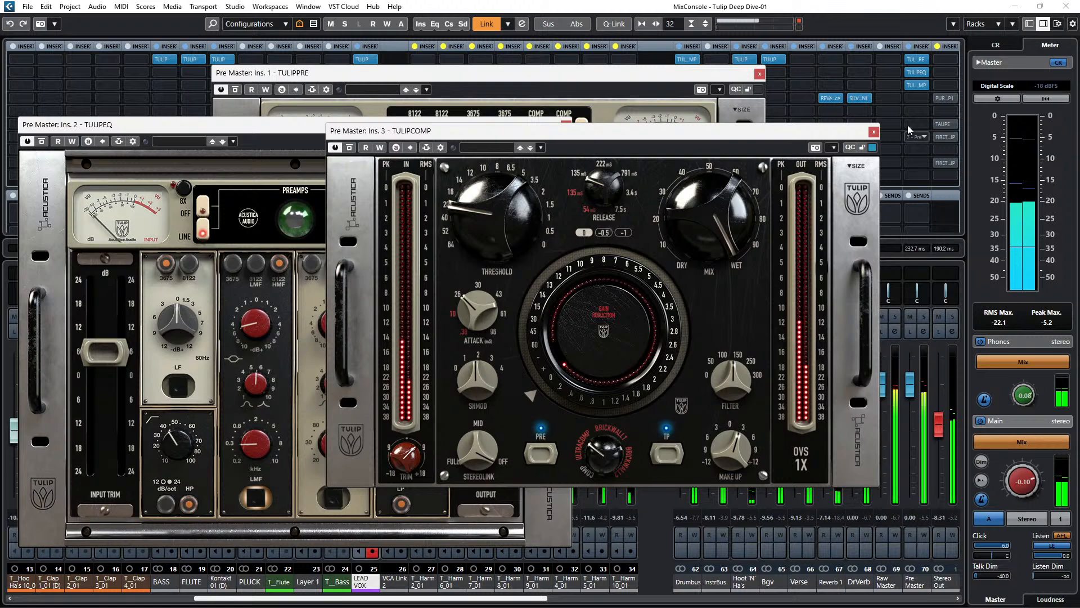
left_click(876, 131)
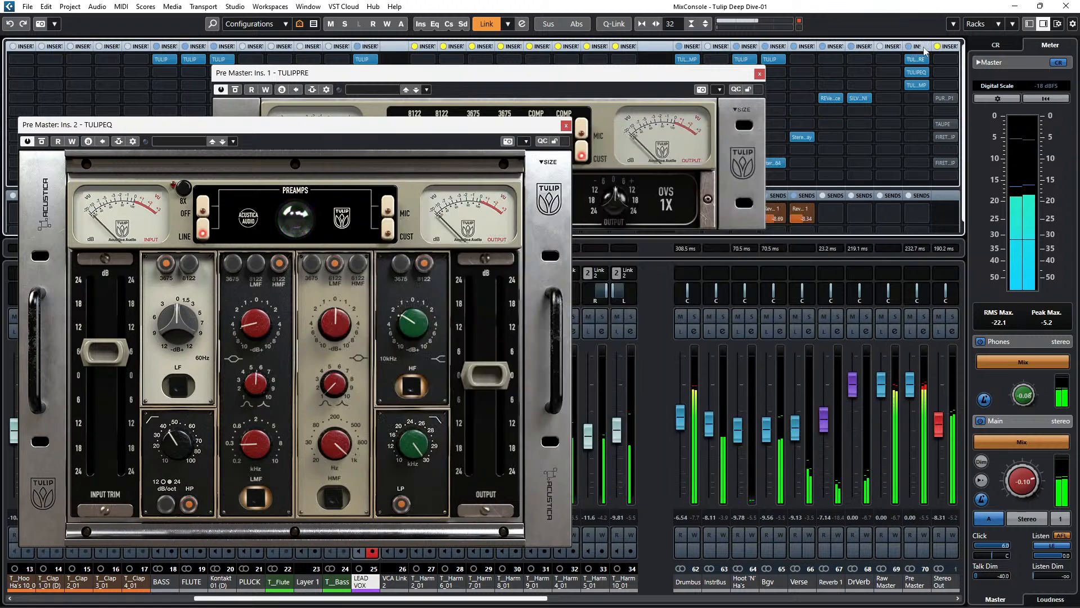
Compare the whole Pre Master insert chain bypassed and active, leave it active, and close the TULIPPRE and TULIPEQ windows.
left_click(910, 47)
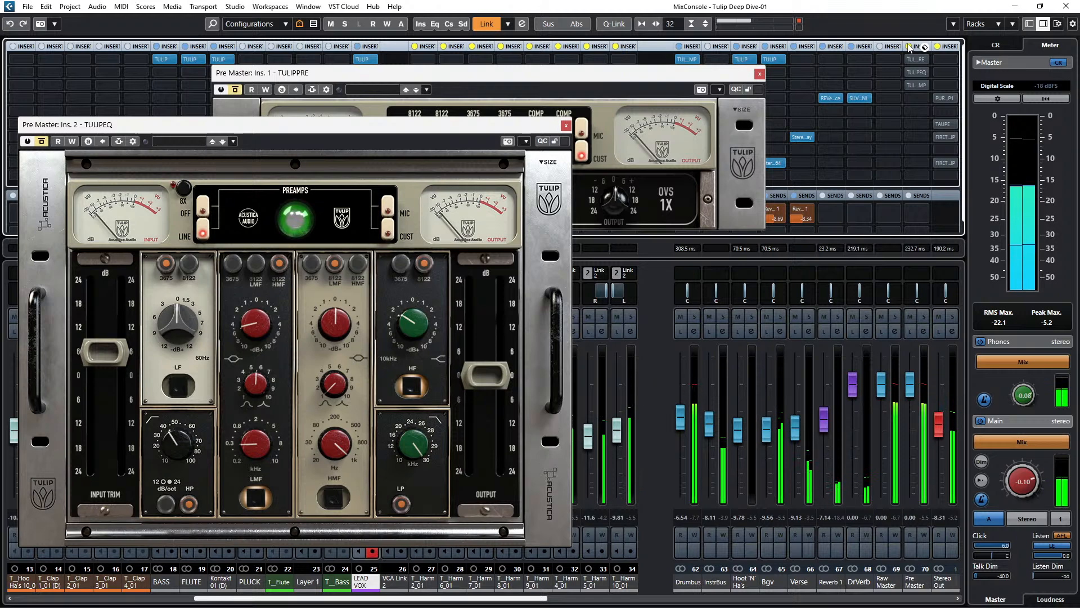
left_click(909, 48)
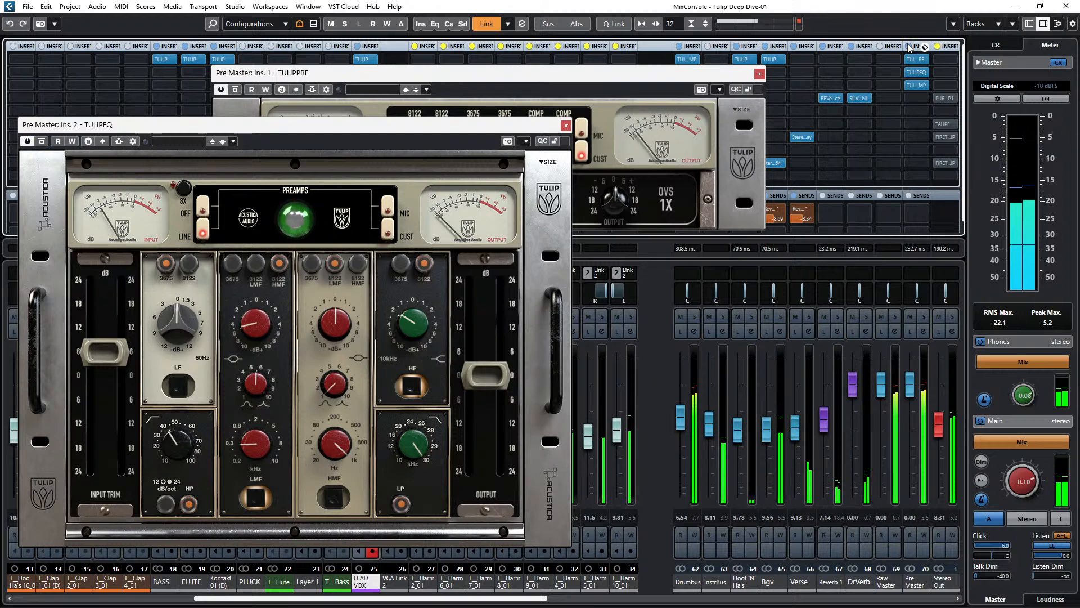
left_click(909, 48)
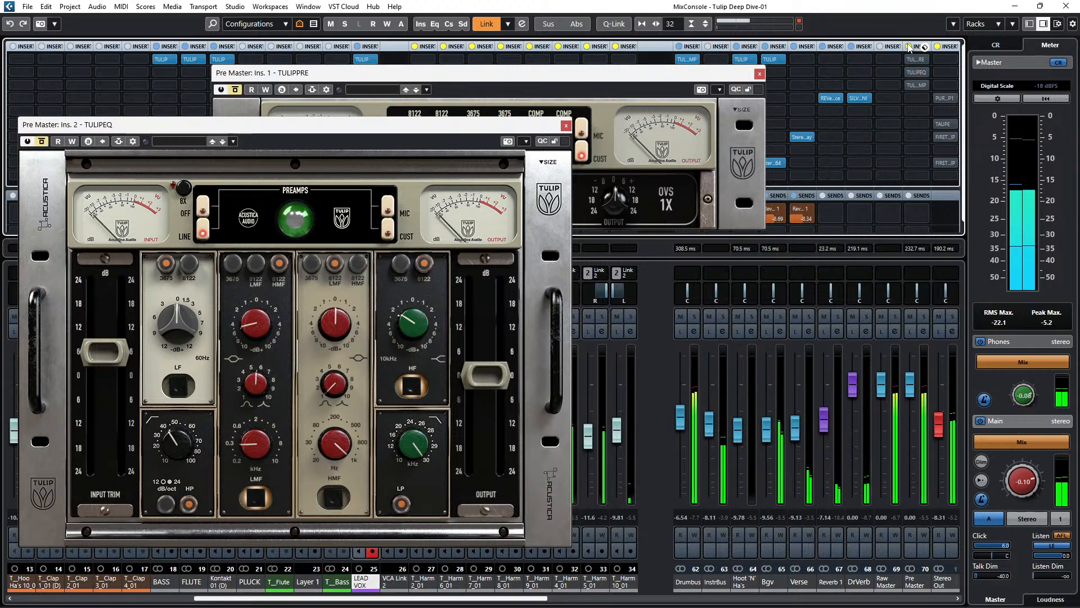
left_click(910, 47)
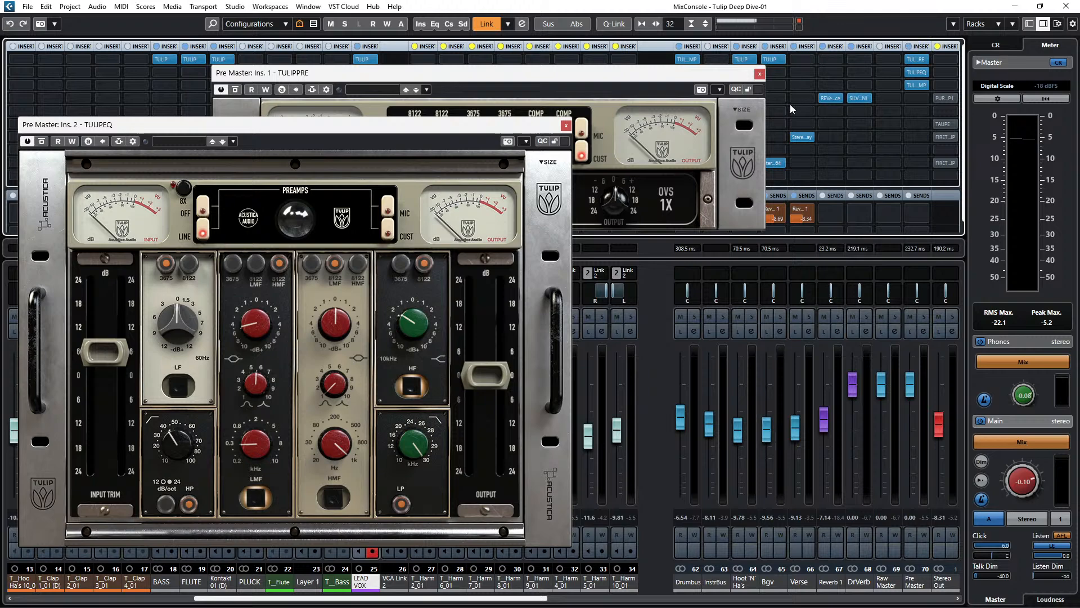
left_click(760, 73)
left_click(566, 125)
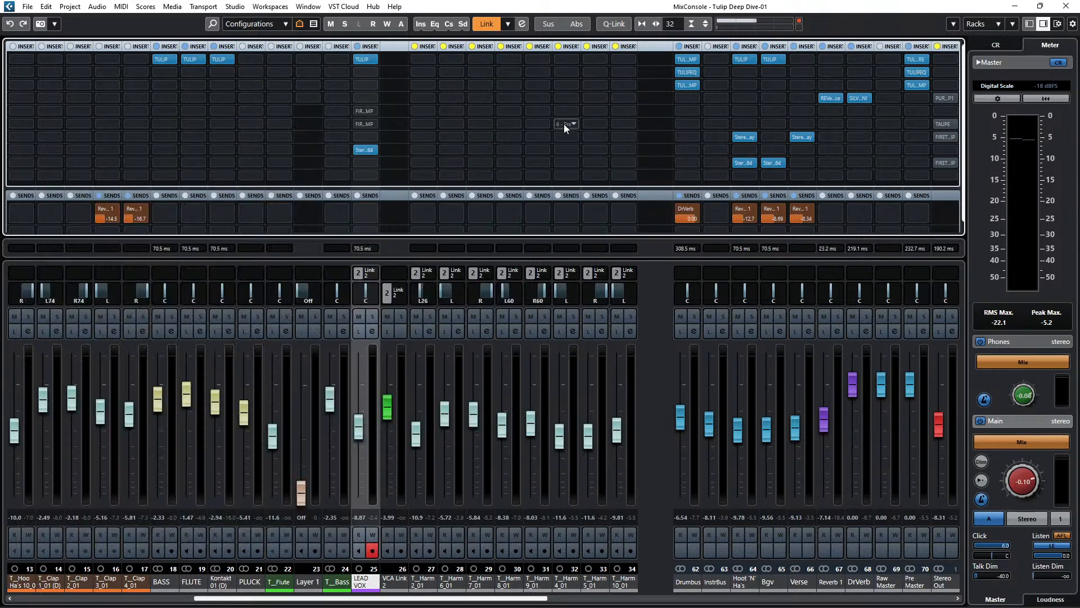
Enable all Stereo Out inserts and open PURPLE3P1 and TAUPE there, adjusting TAUPE's input level.
left_click(938, 48)
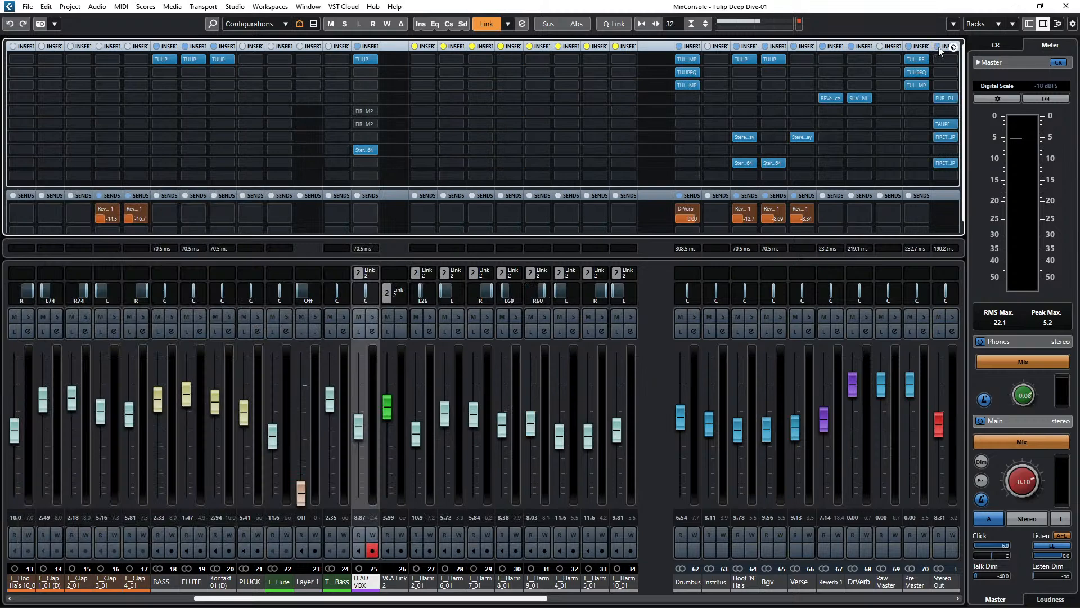
left_click(946, 99)
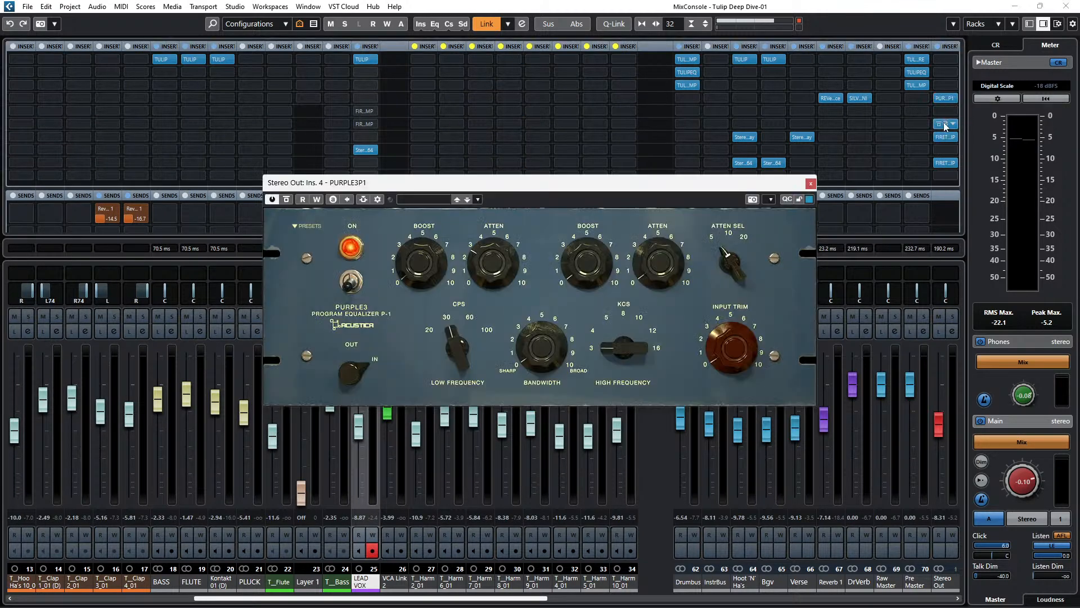
left_click(947, 123)
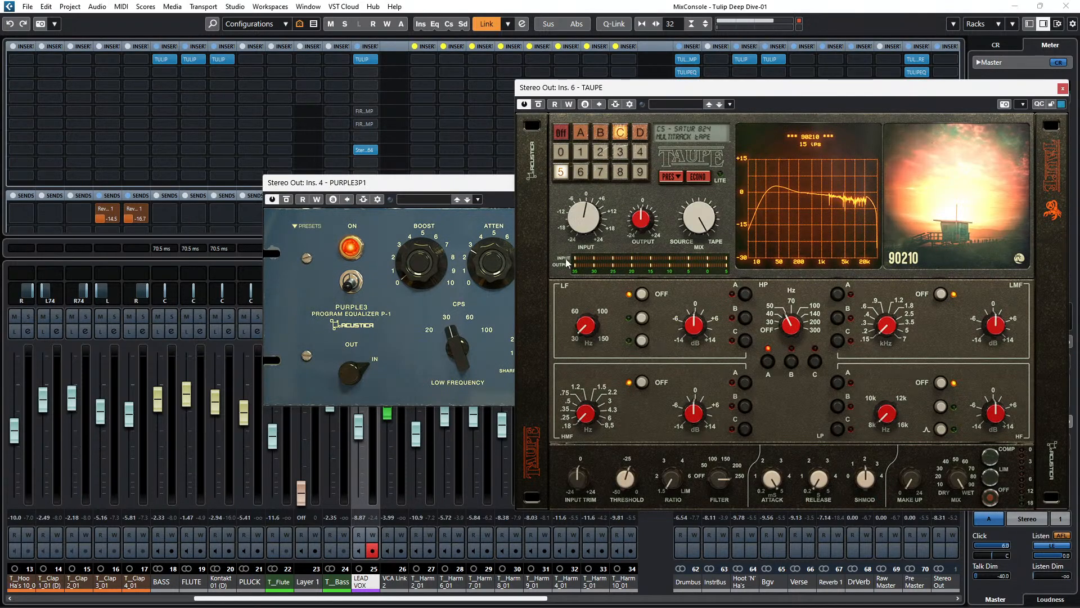
left_click_drag(566, 215, 589, 270)
left_click_drag(582, 233, 602, 190)
Open both FIRETHECLIP plug-ins on Stereo Out and arrange the four plug-in windows so the Stereo Out inserts stay uncovered.
left_click_drag(947, 96, 906, 219)
left_click(945, 138)
left_click(944, 164)
left_click_drag(707, 215, 918, 252)
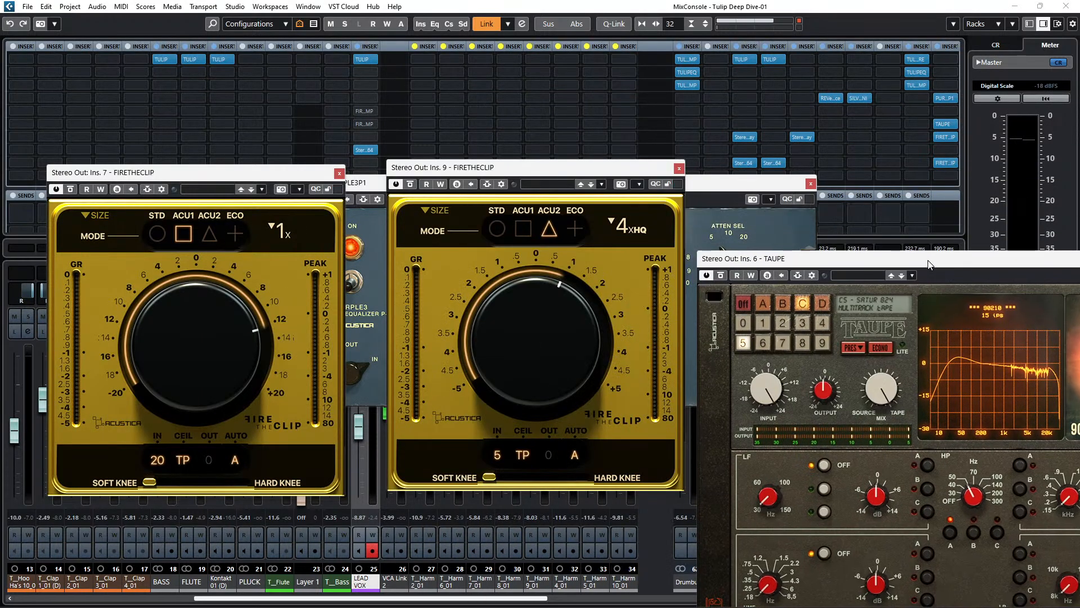
left_click_drag(540, 169, 555, 5)
left_click_drag(811, 253, 476, 291)
left_click_drag(733, 187, 457, 19)
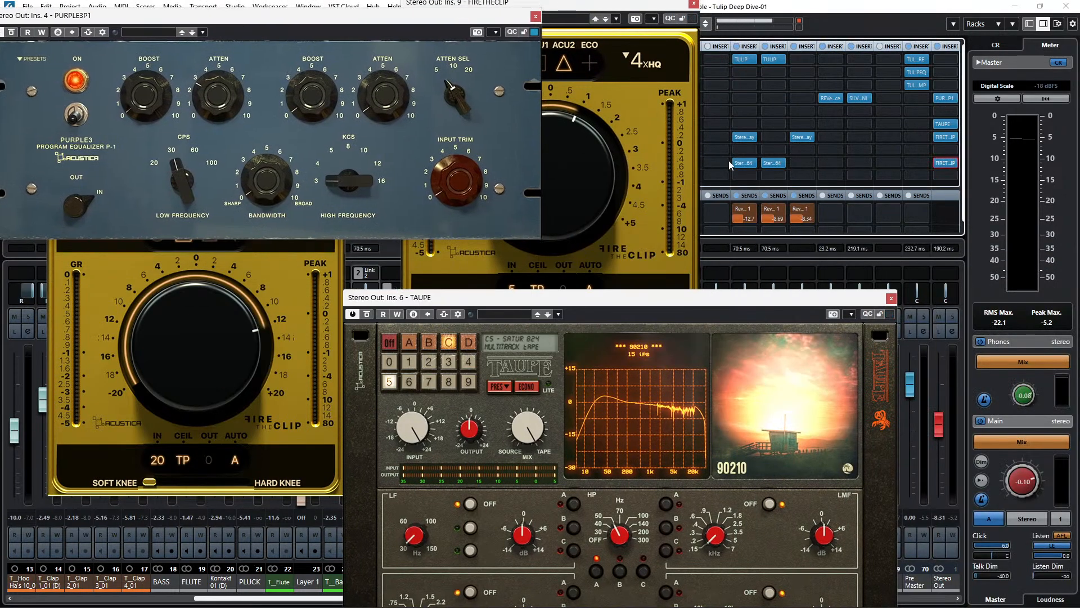
Start playback and compare the whole Stereo Out insert chain bypassed and active, leaving it active.
key("space")
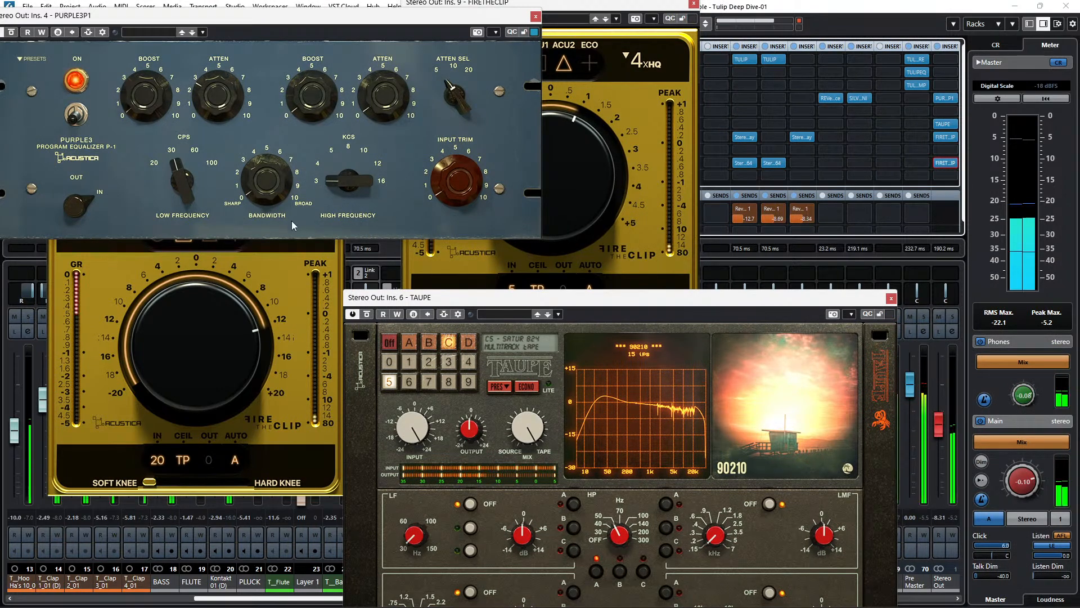
left_click(937, 48)
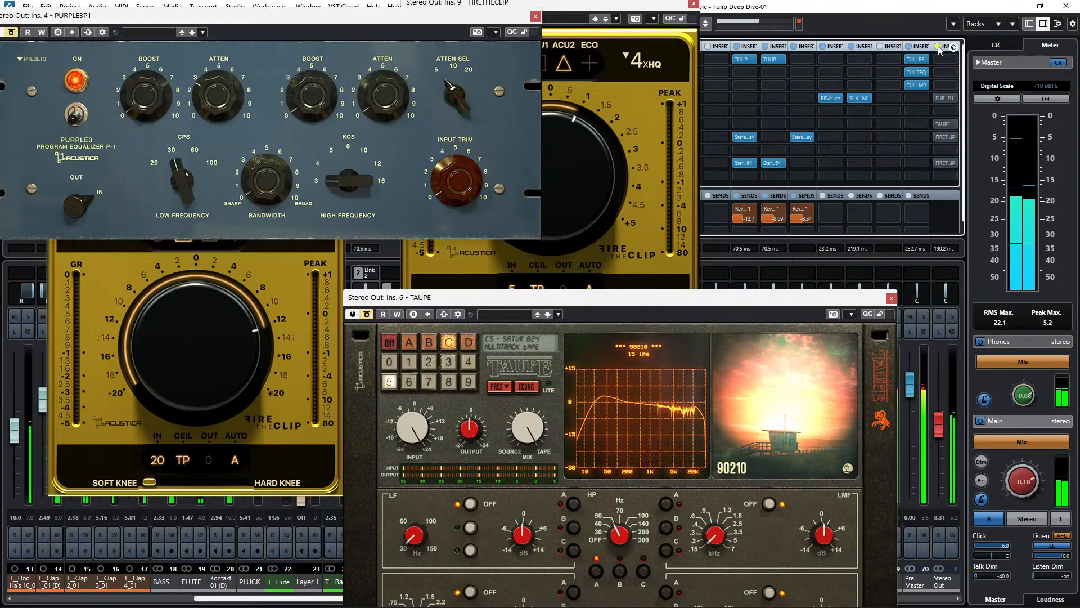
left_click(937, 47)
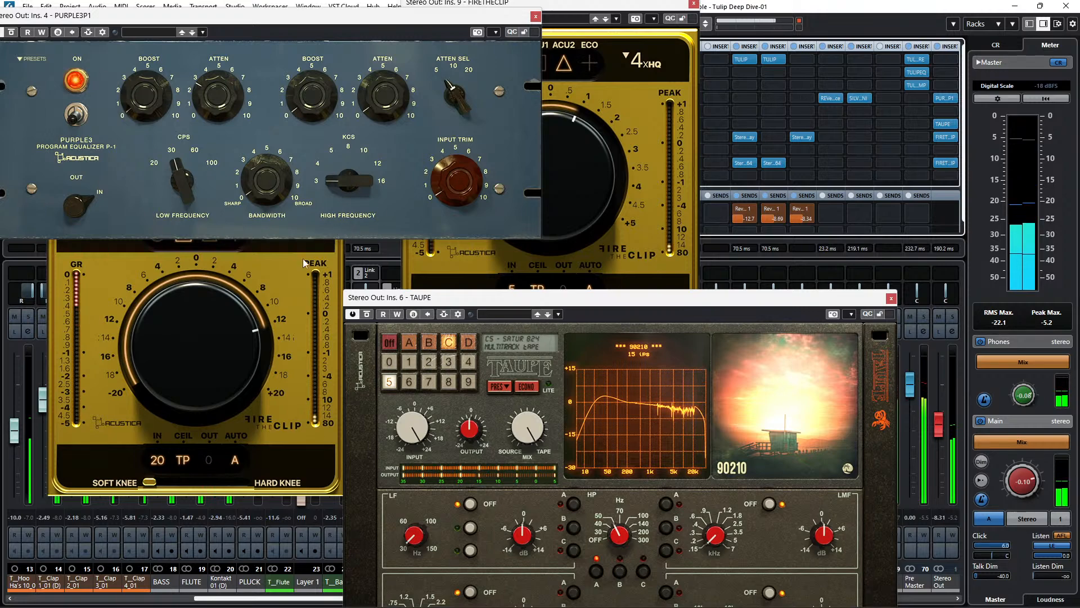
Bring insert 7 FIRETHECLIP forward and compare PURPLE3P1, TAUPE and this clipper bypassed and active on Stereo Out, leaving them active.
left_click(274, 249)
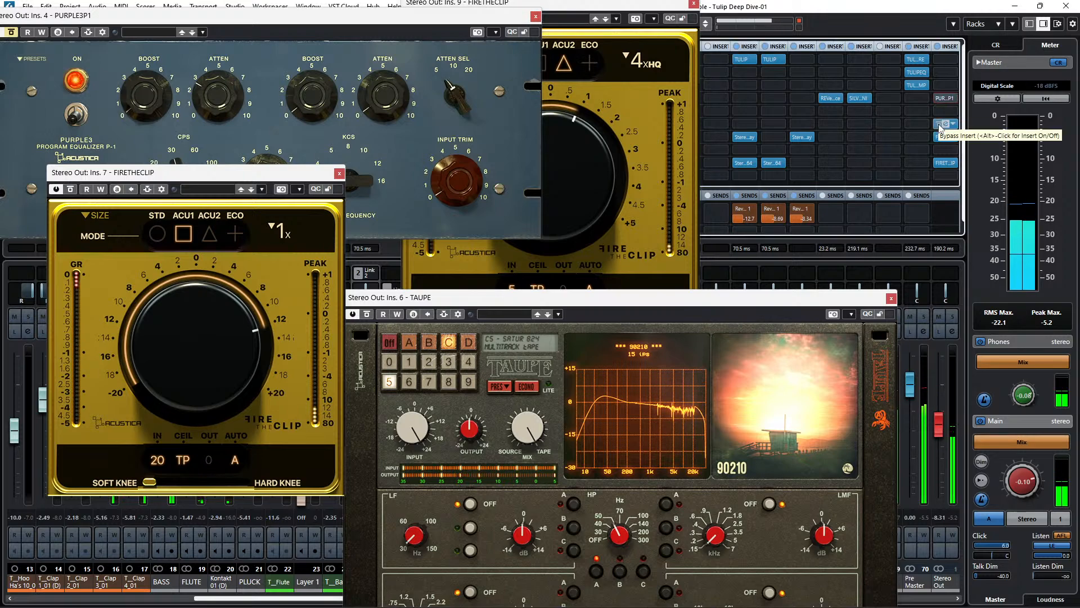
left_click(939, 124)
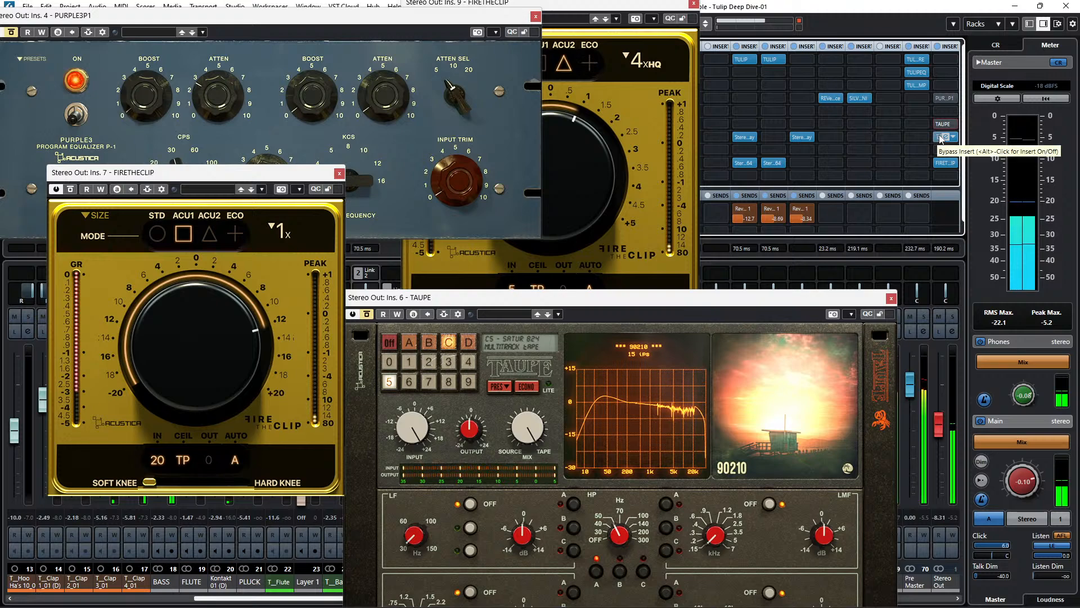
left_click(940, 137)
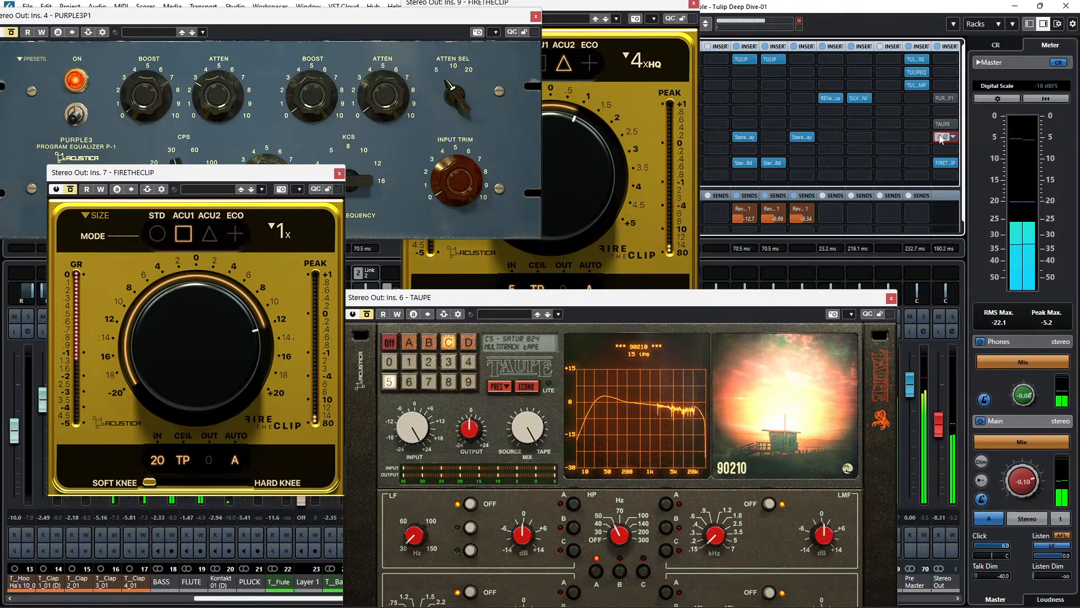
left_click(938, 138)
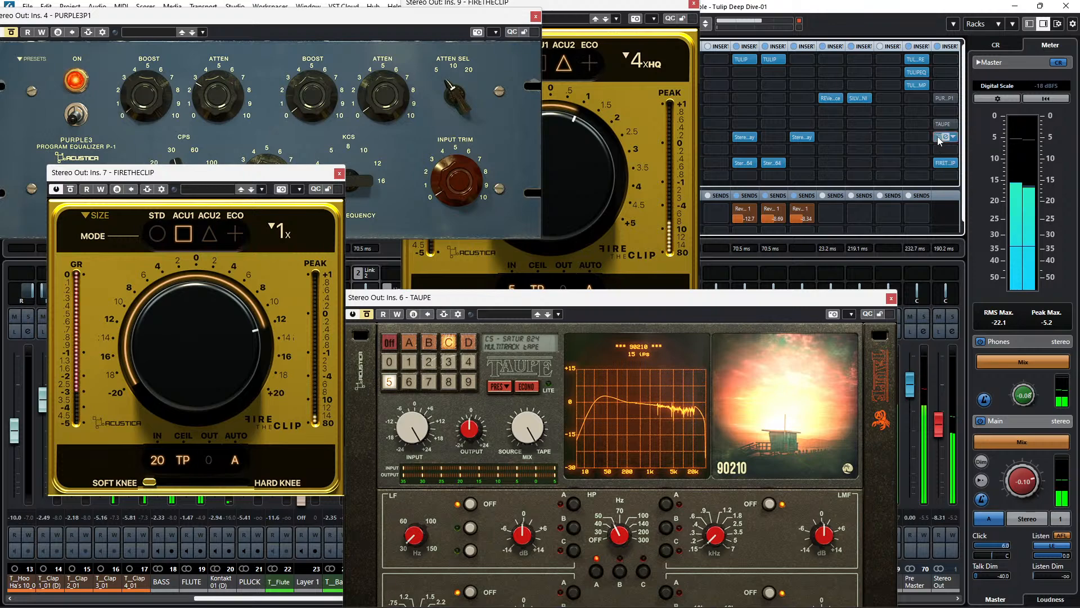
left_click(938, 124)
left_click(938, 99)
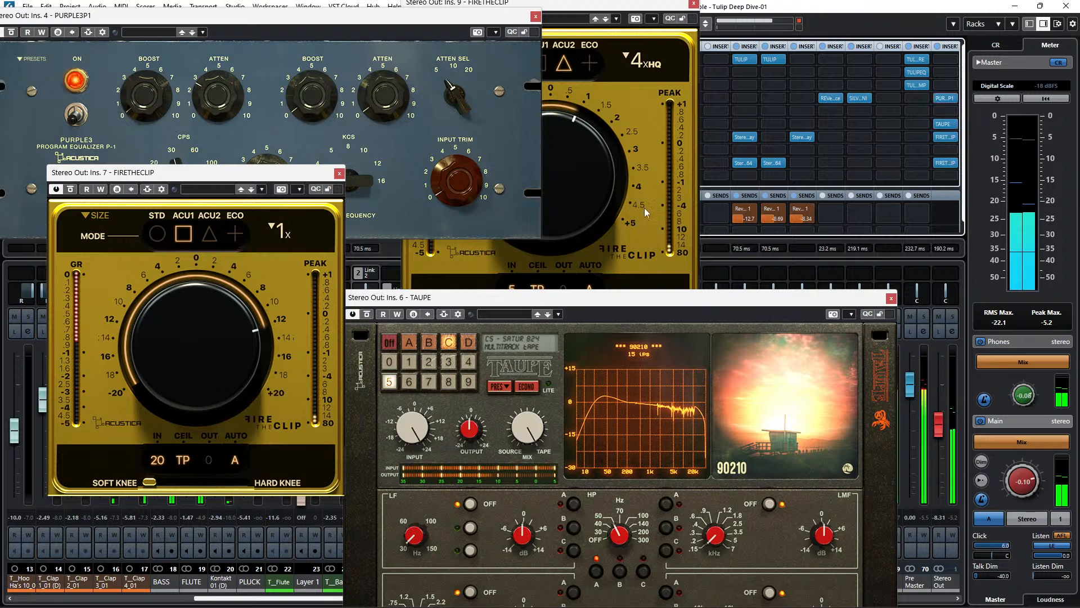
Bypass and close the insert 9 FIRETHECLIP on Stereo Out, and load TULIPCOMP into insert slot 8 before it.
left_click(630, 242)
left_click(424, 19)
left_click(693, 4)
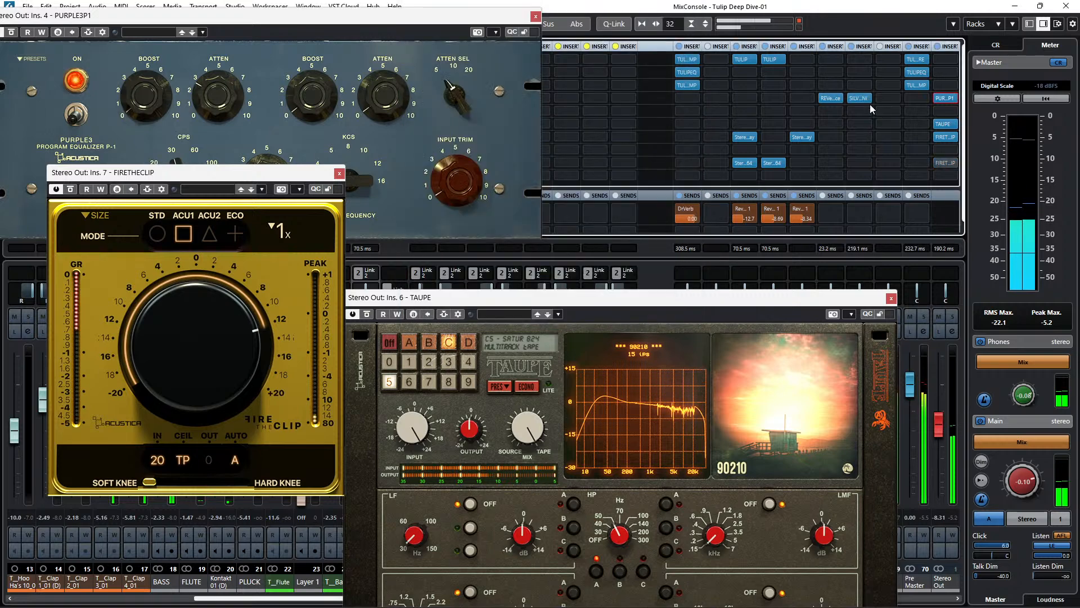
left_click(945, 150)
type("tulip")
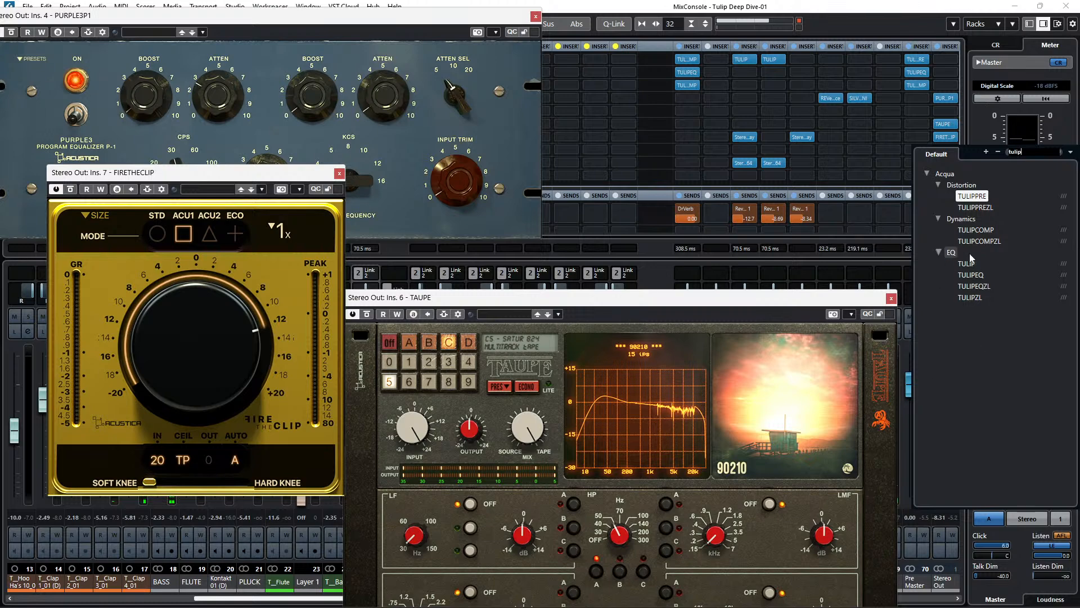
left_click(973, 231)
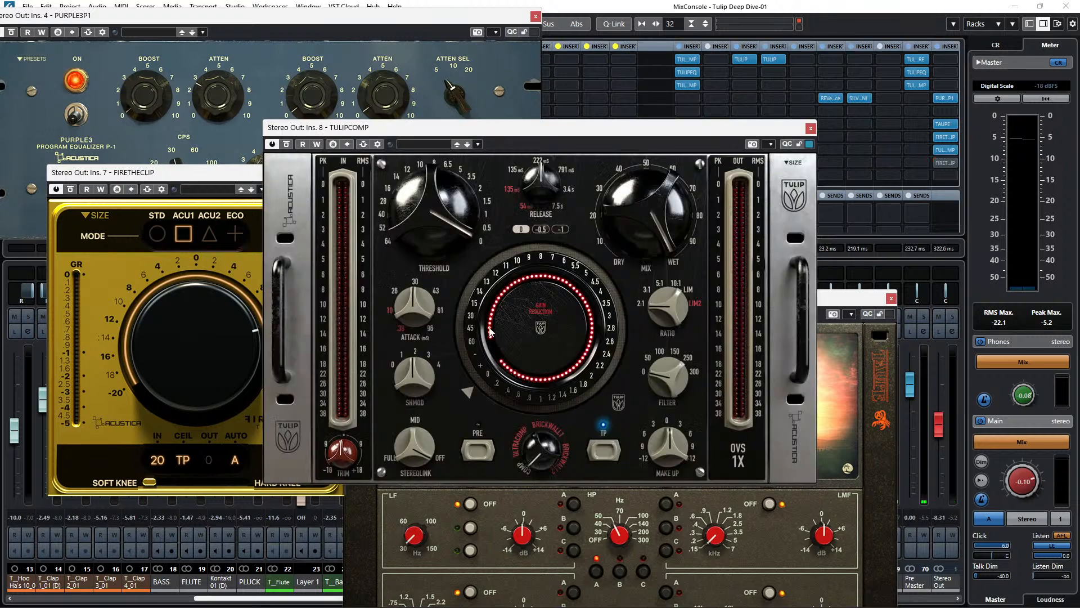
Set TULIPCOMP to a brickwall mode with lowered make-up gain, PRE on, threshold about 14 and ceiling -1 while the mix plays.
left_click_drag(543, 461, 542, 408)
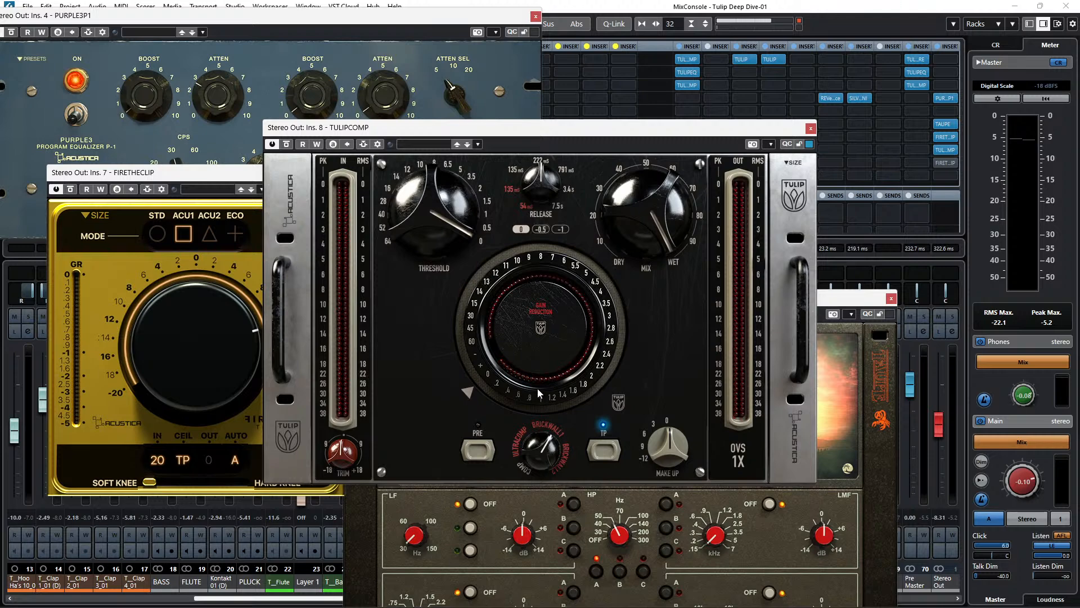
left_click_drag(668, 448, 638, 530)
left_click(937, 163)
key("space")
left_click_drag(440, 194, 407, 251)
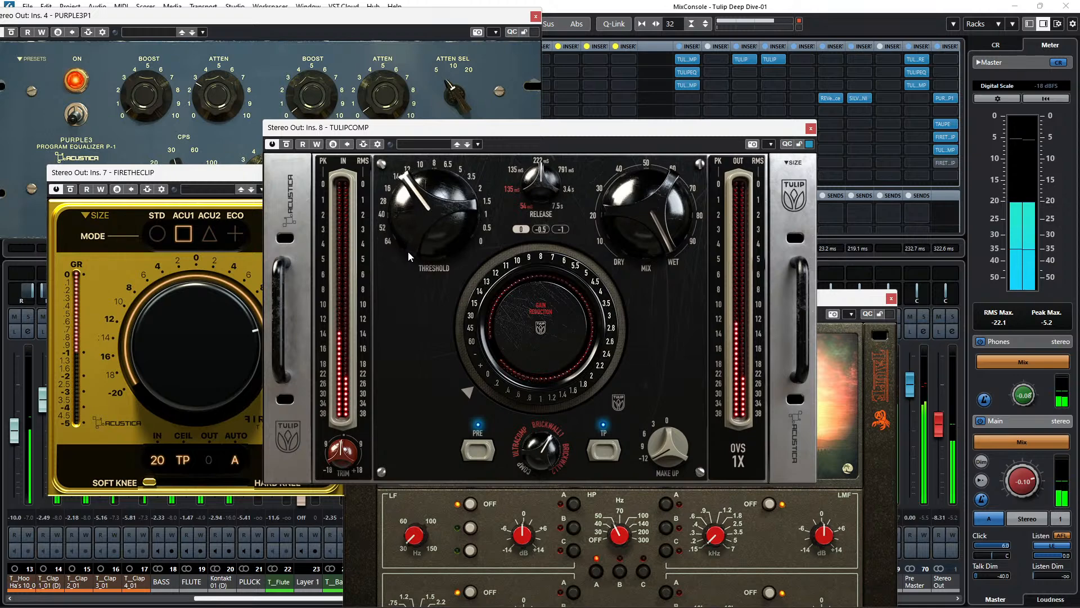
left_click(563, 229)
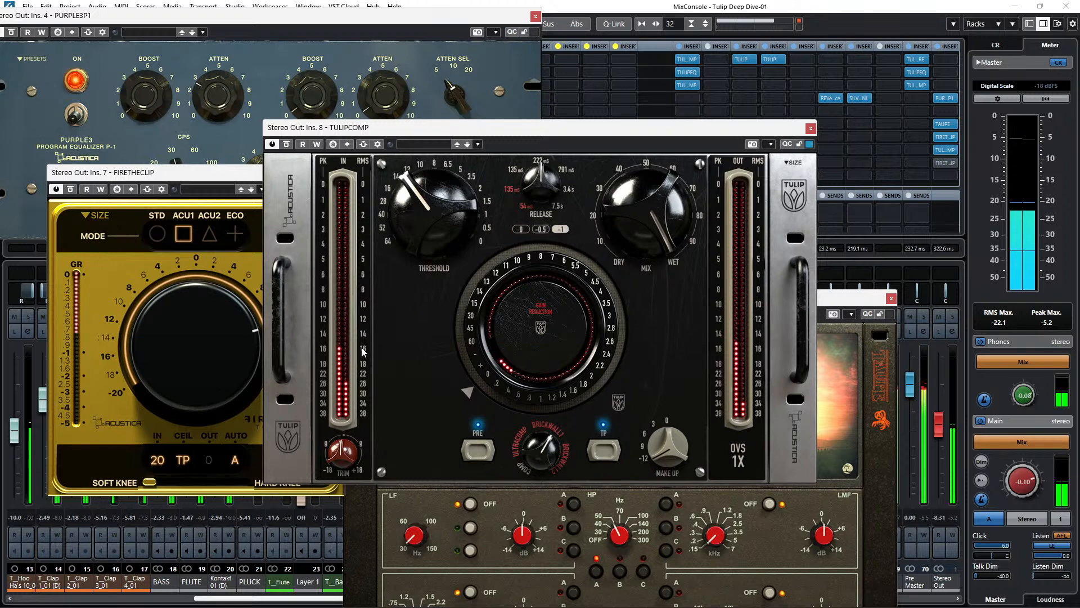
Open the insert 9 FIRETHECLIP and compare TULIPCOMP bypassed and active, leaving TULIPCOMP active.
left_click(947, 164)
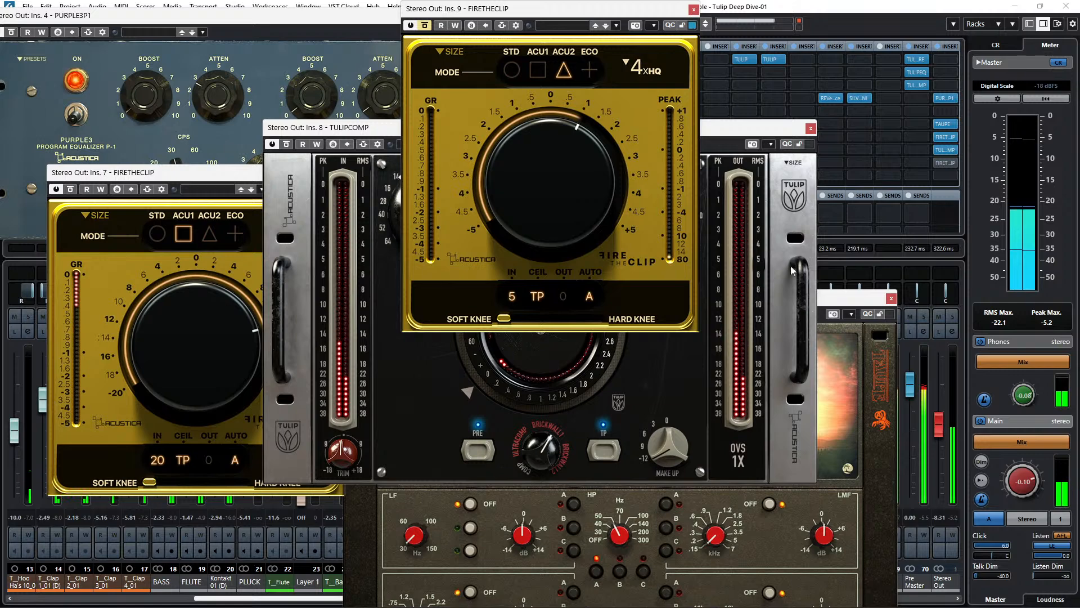
left_click(284, 151)
left_click(286, 146)
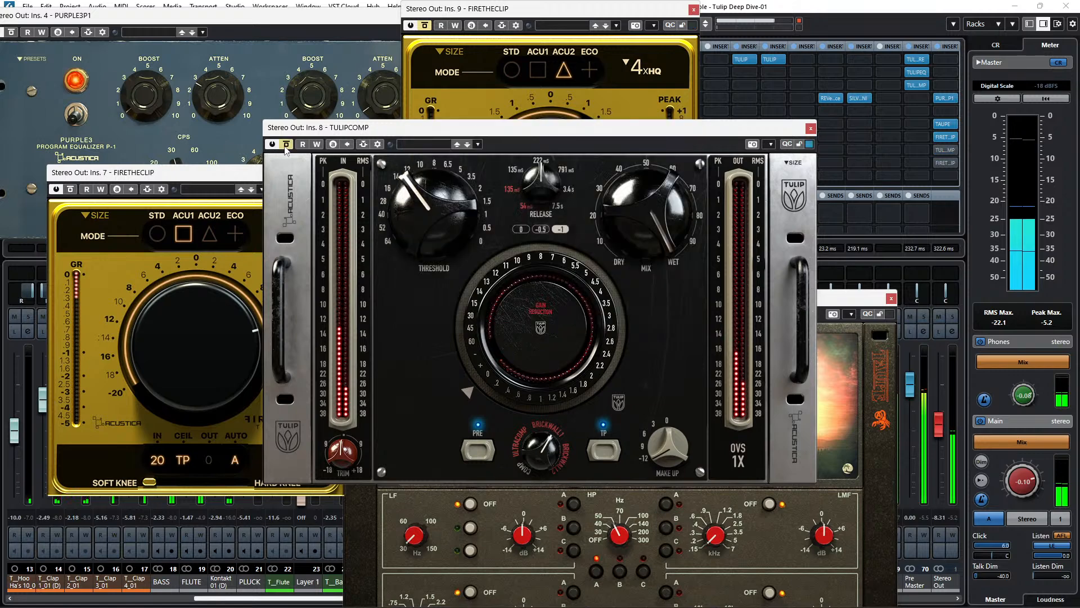
left_click(285, 145)
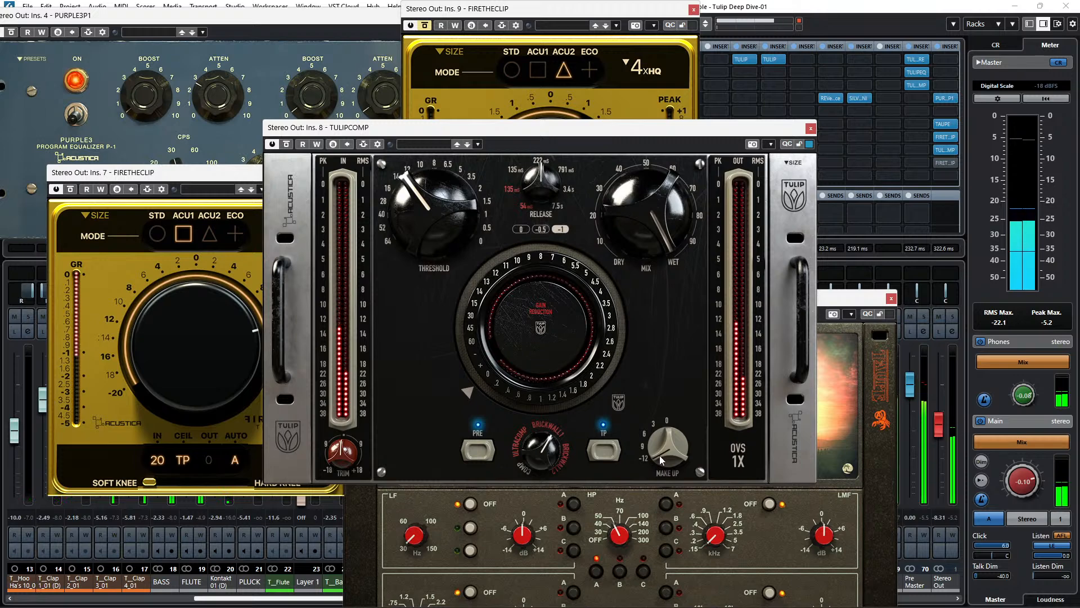
left_click(287, 144)
left_click(288, 145)
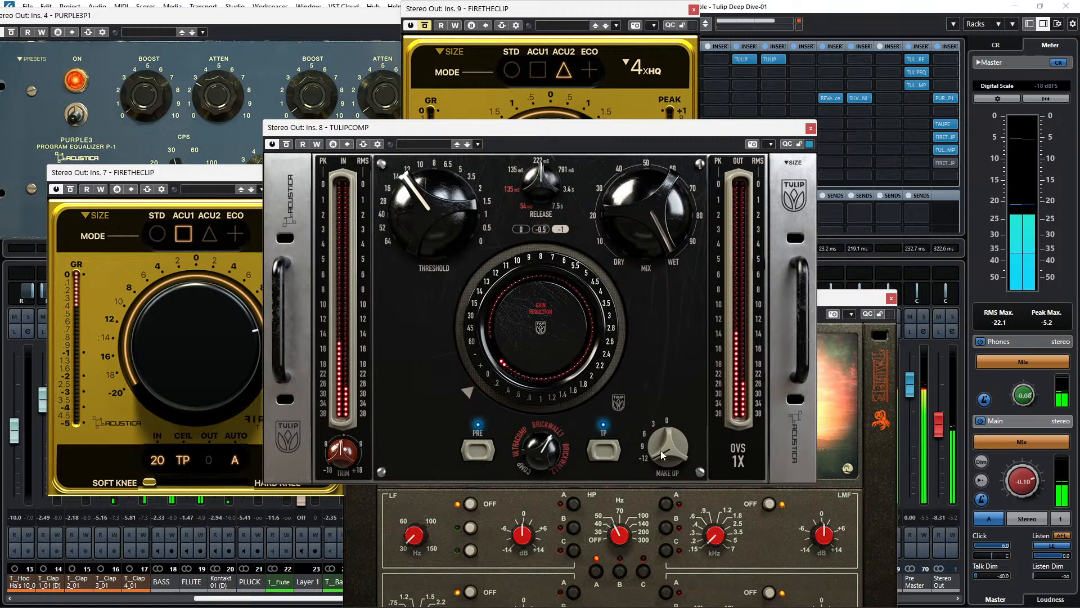
Raise the Stereo Out fader to -0.38 and compare TULIPCOMP bypassed and active again, leaving it active.
left_click_drag(943, 425, 944, 383)
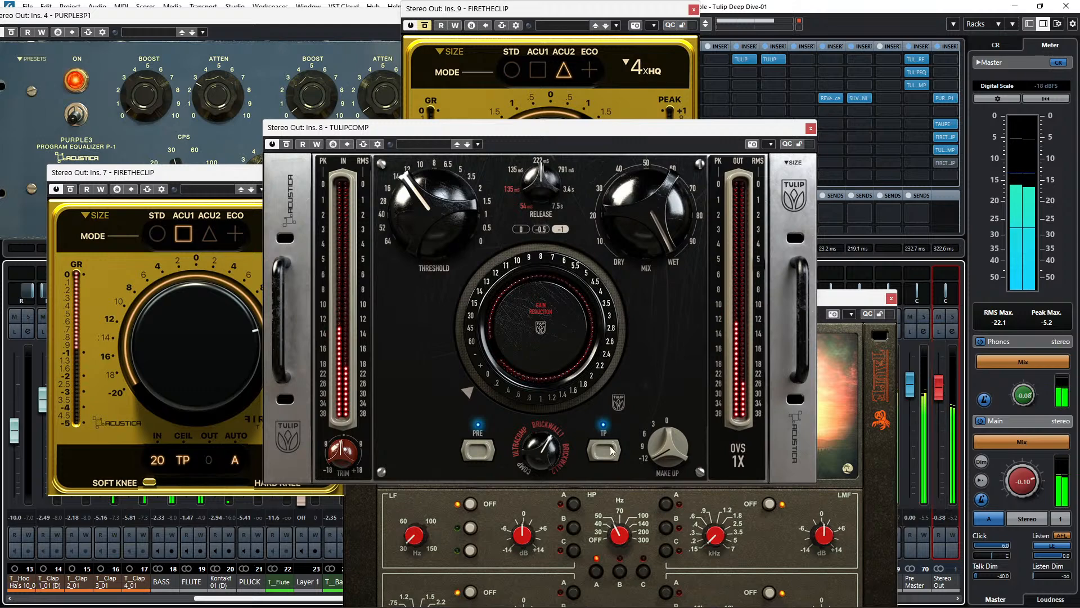
left_click(420, 321)
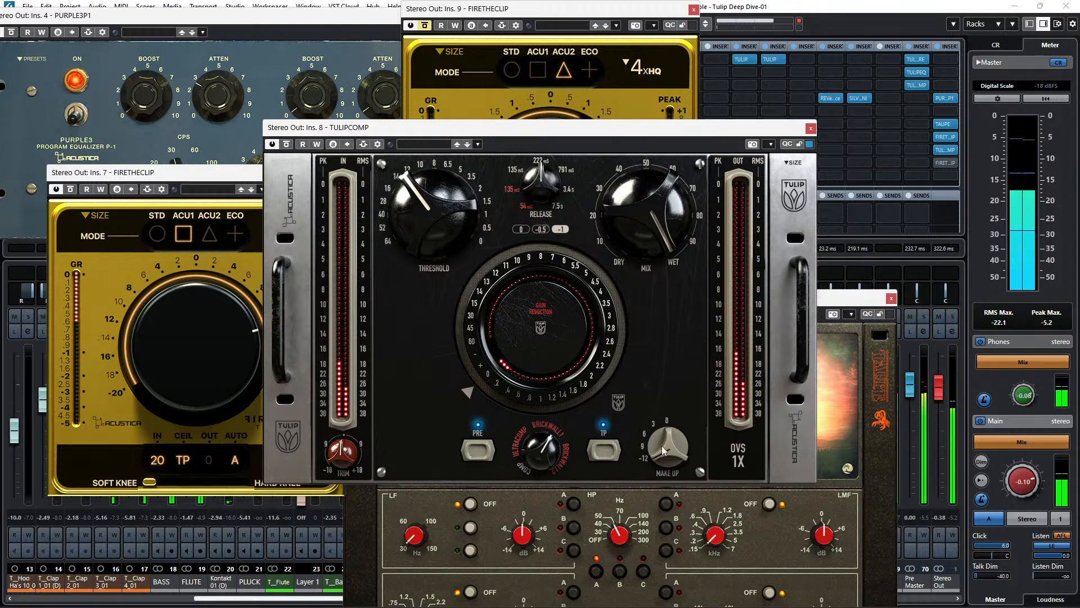
left_click(287, 144)
left_click(286, 144)
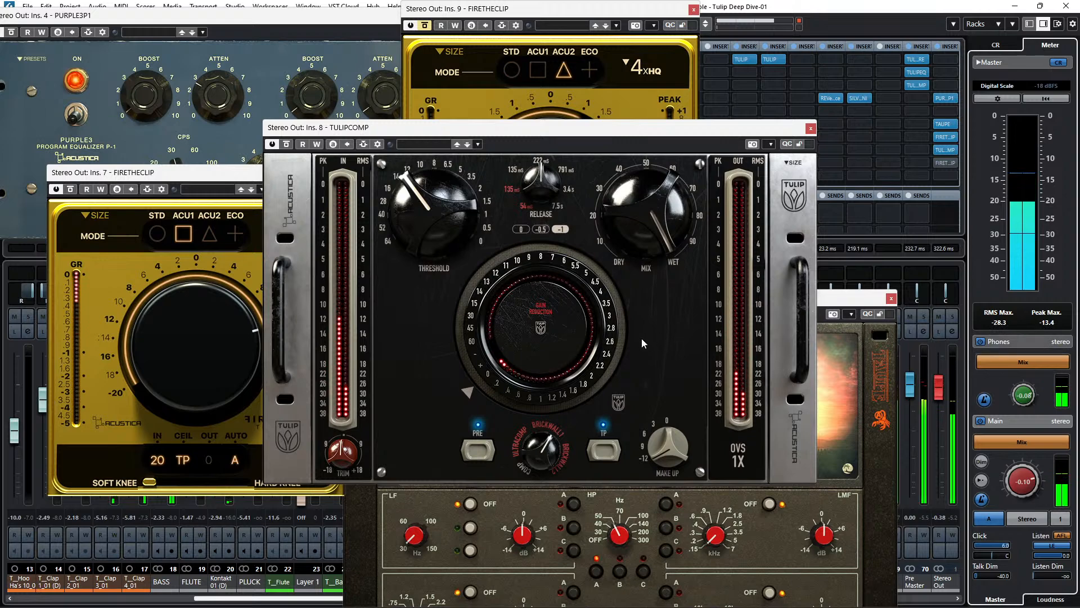
left_click(660, 478)
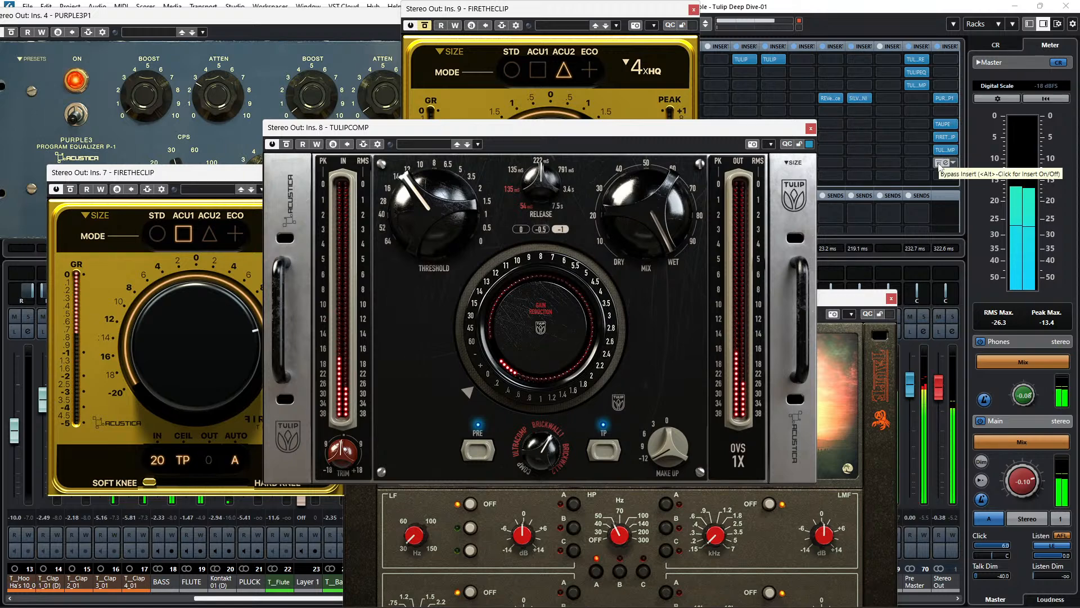
Close TULIPCOMP, lower the Main monitor level to -18.1, and activate the insert 9 FIRETHECLIP with its output at -5.
left_click(811, 129)
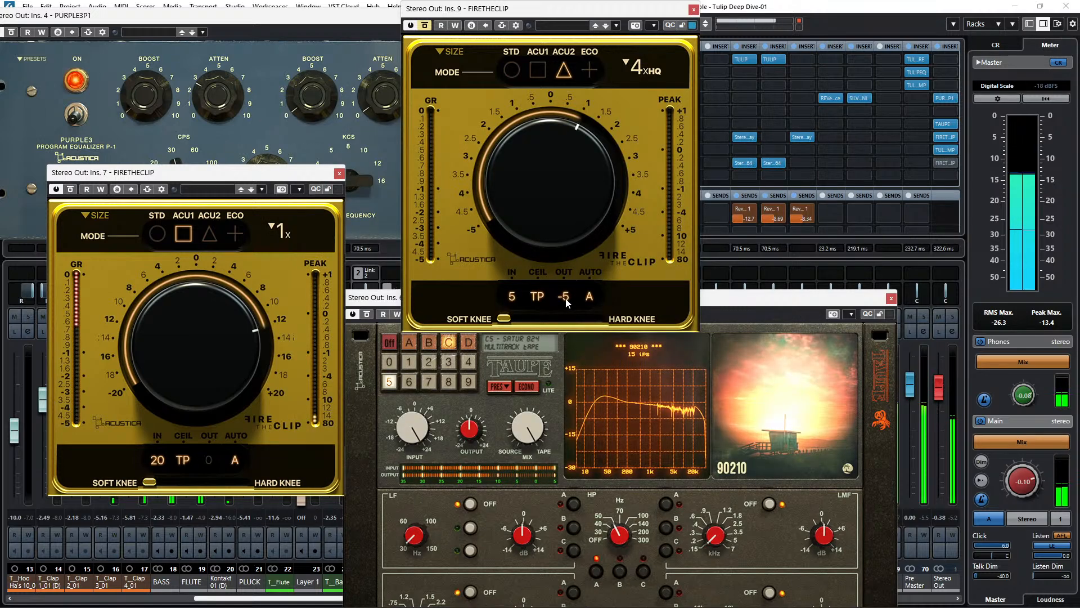
mouse_move(946, 153)
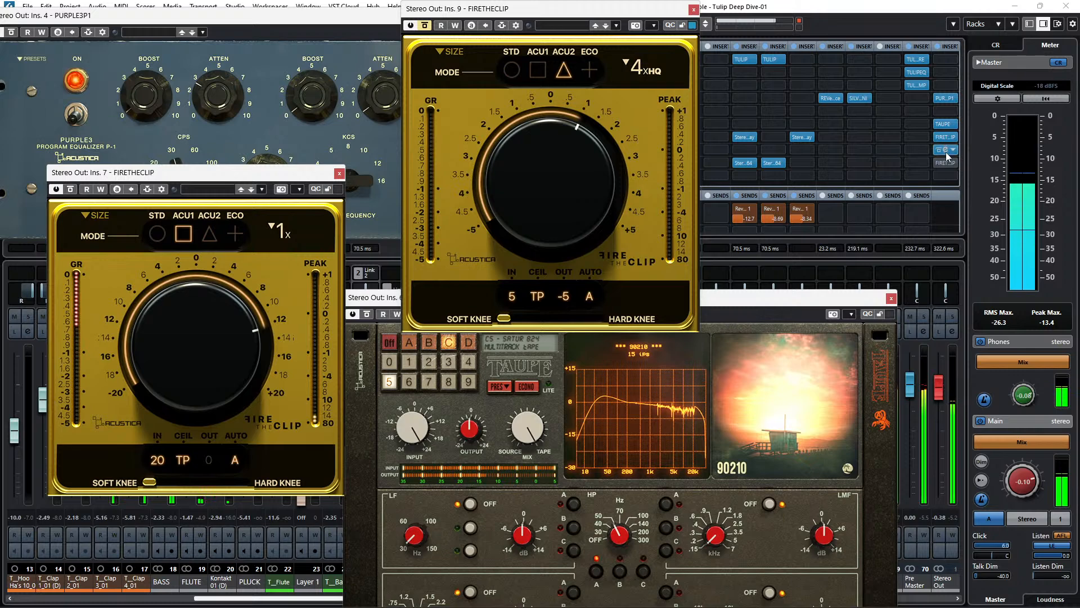
left_click_drag(1030, 477, 1016, 520)
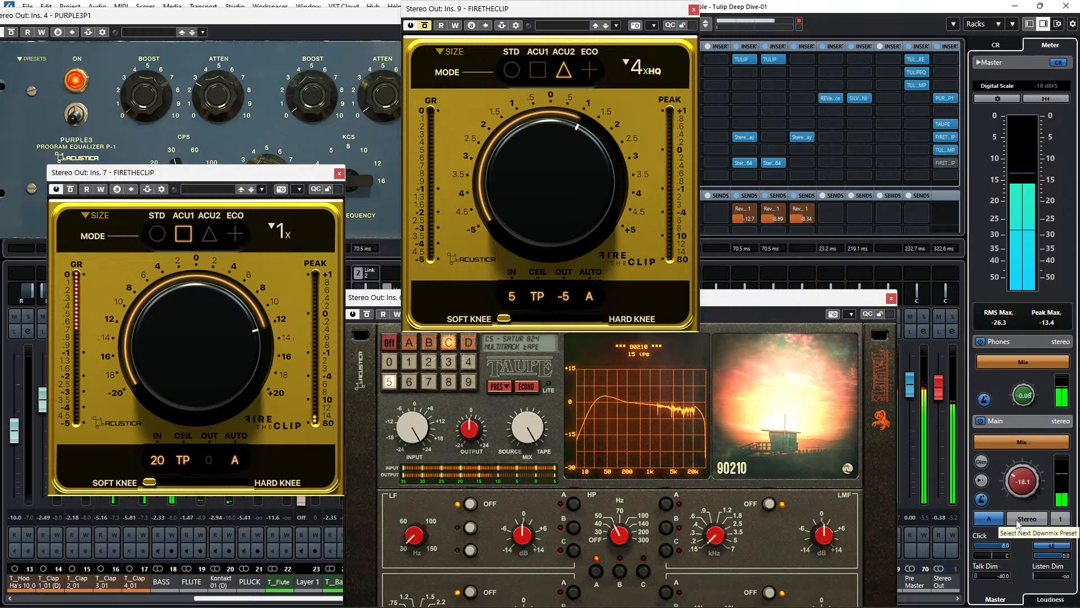
left_click(938, 163)
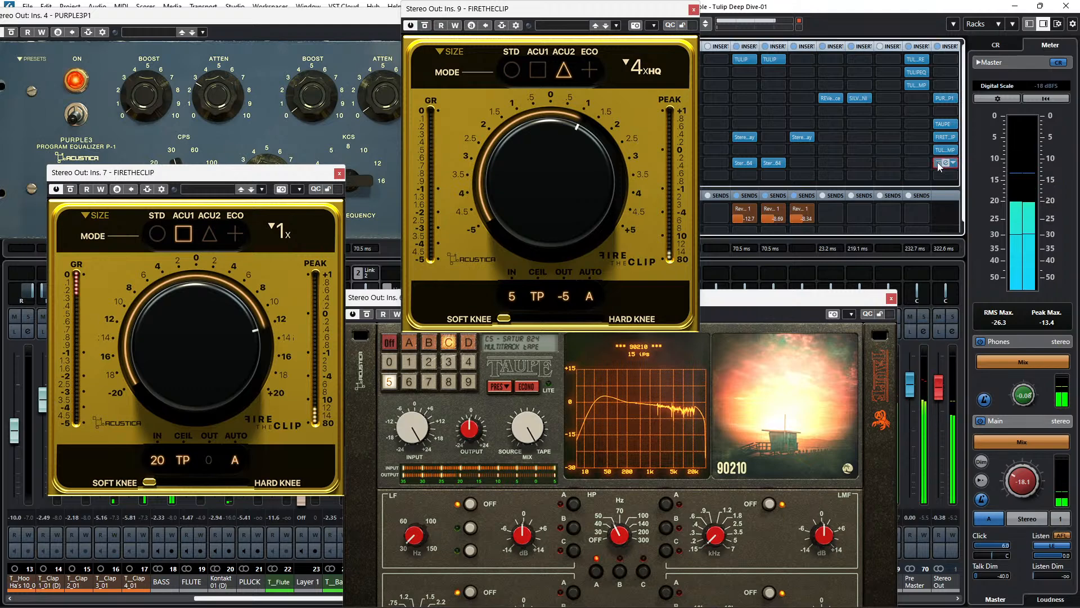
left_click(938, 164)
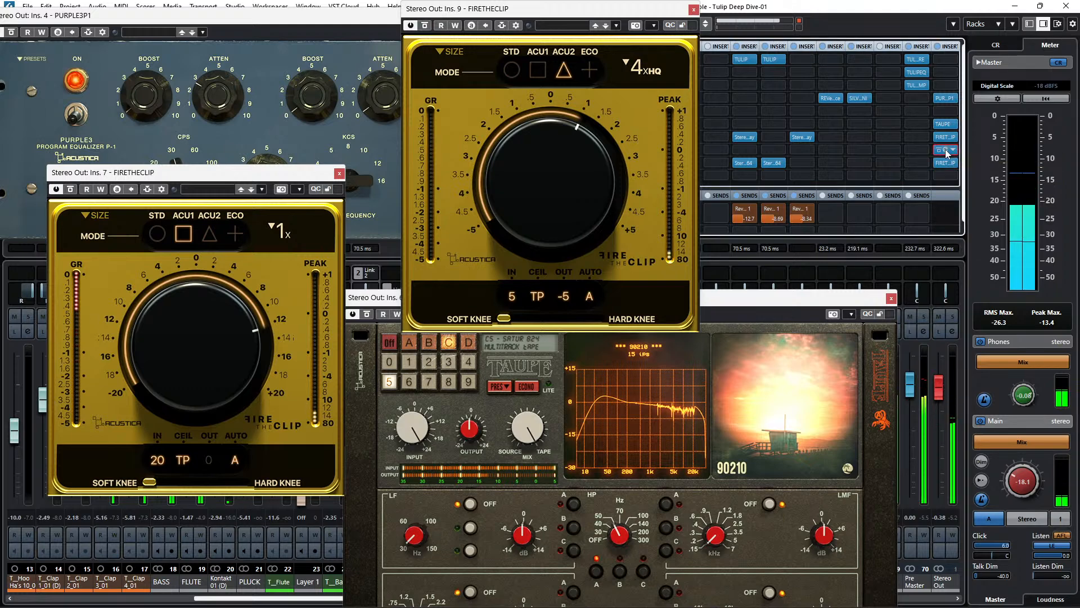
Reopen TULIPCOMP to raise its make-up gain, close it, and lower the Main monitor level to -21.5.
left_click(947, 151)
left_click_drag(666, 450, 682, 414)
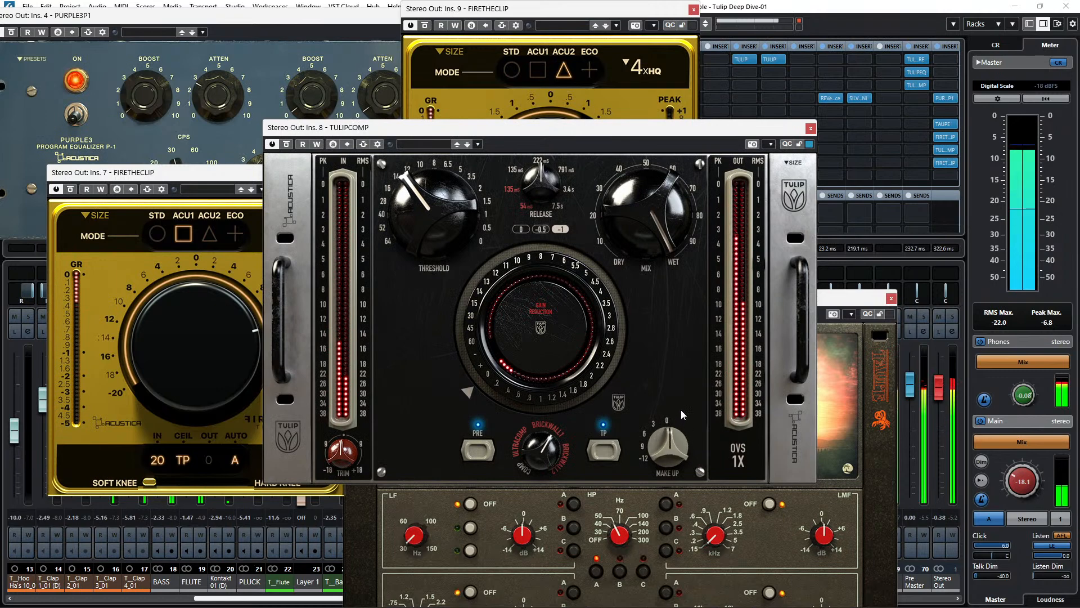
left_click(811, 128)
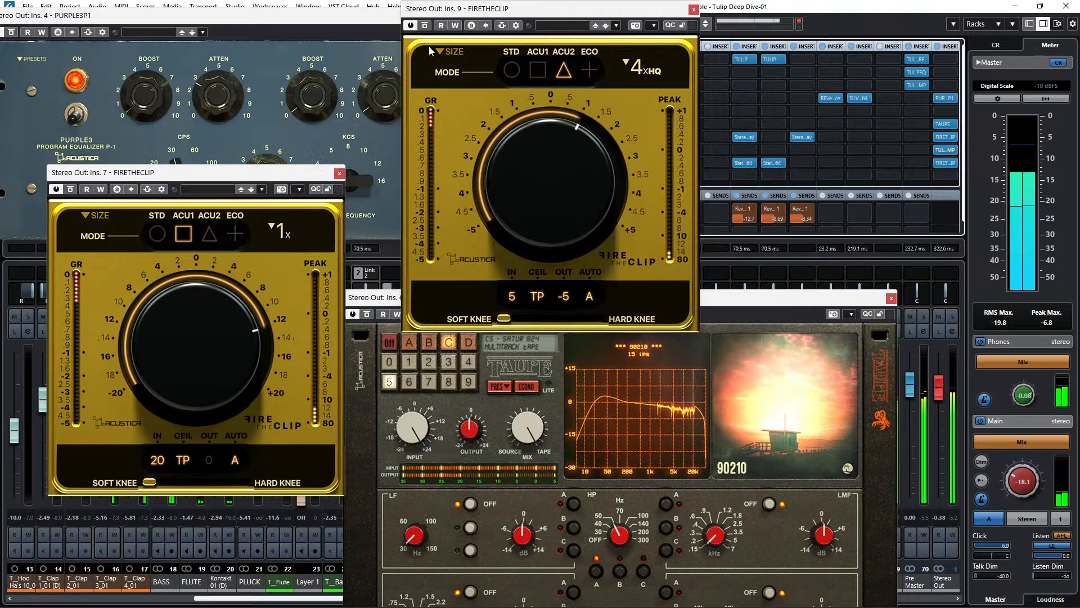
left_click(1022, 483)
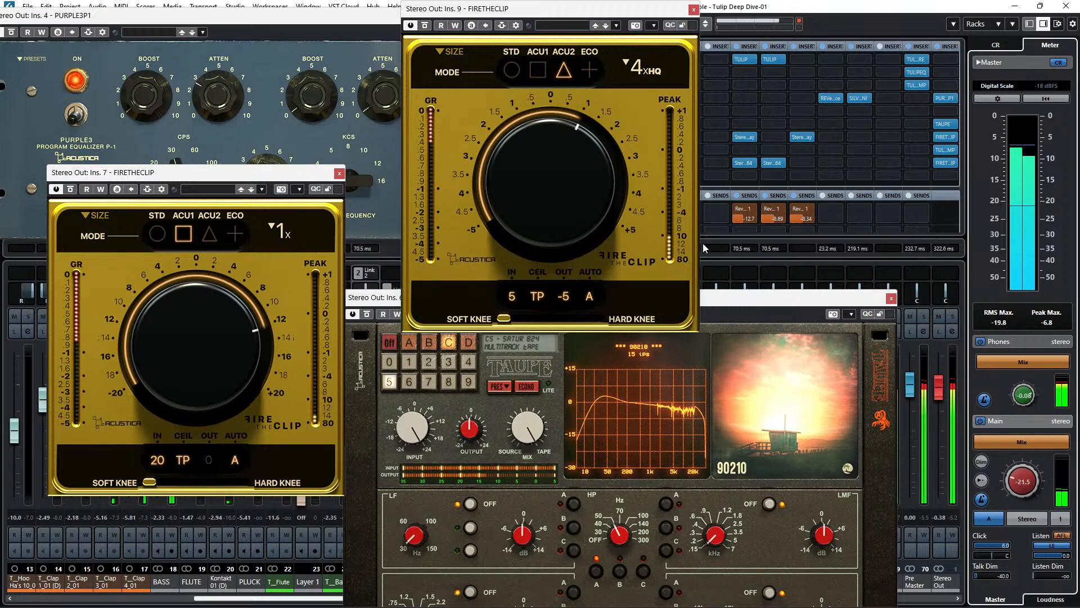
Compare the insert 9 FIRETHECLIP bypassed and active, and its output at 0 and -5, leaving it active at -5.
left_click(426, 26)
left_click(425, 26)
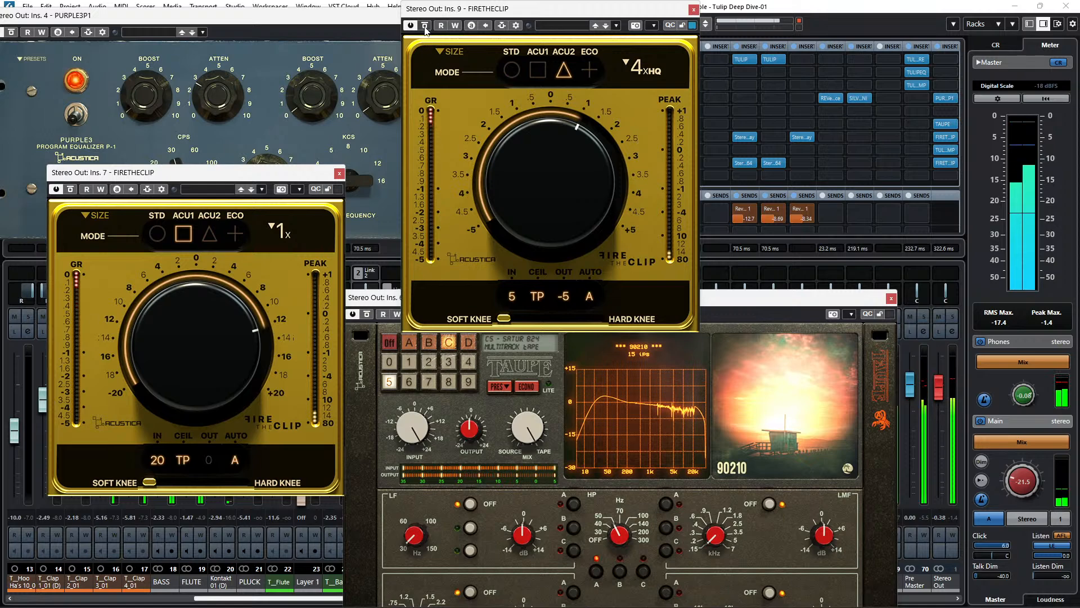
left_click(425, 27)
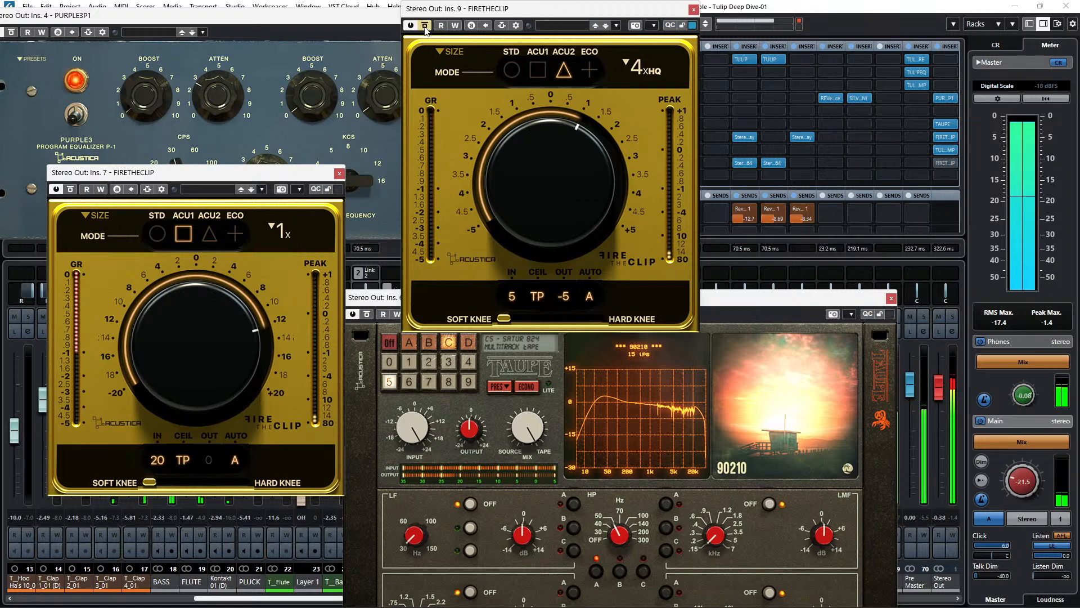
left_click(425, 26)
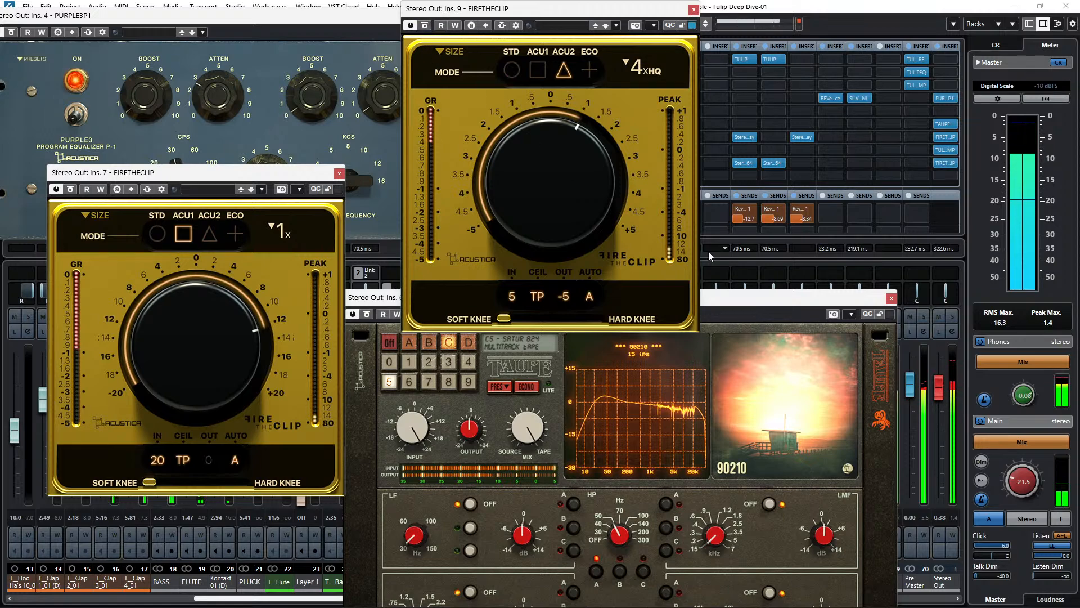
left_click(564, 296)
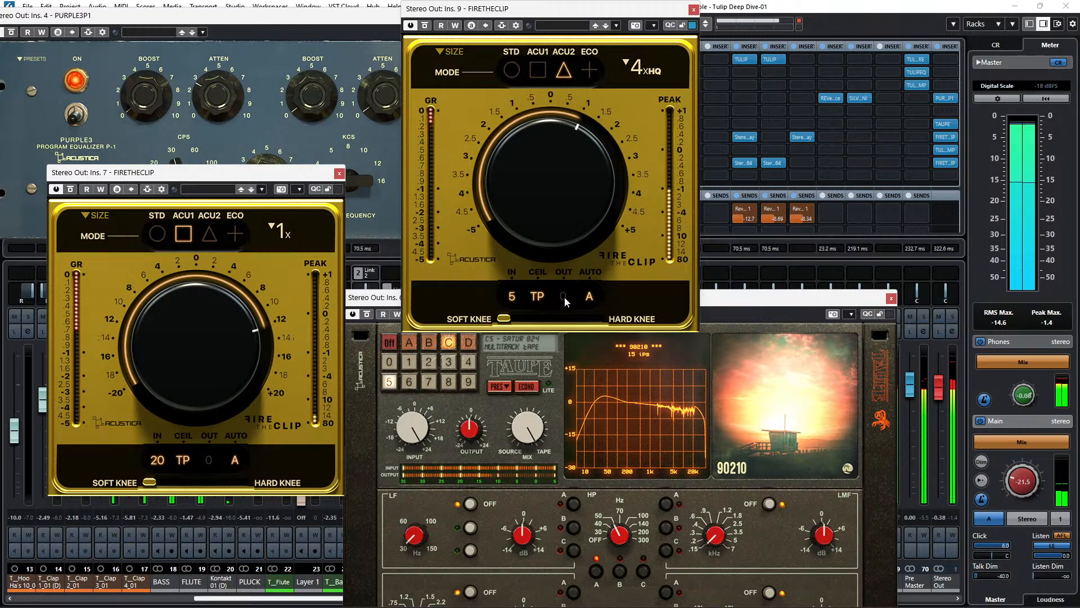
left_click(565, 297)
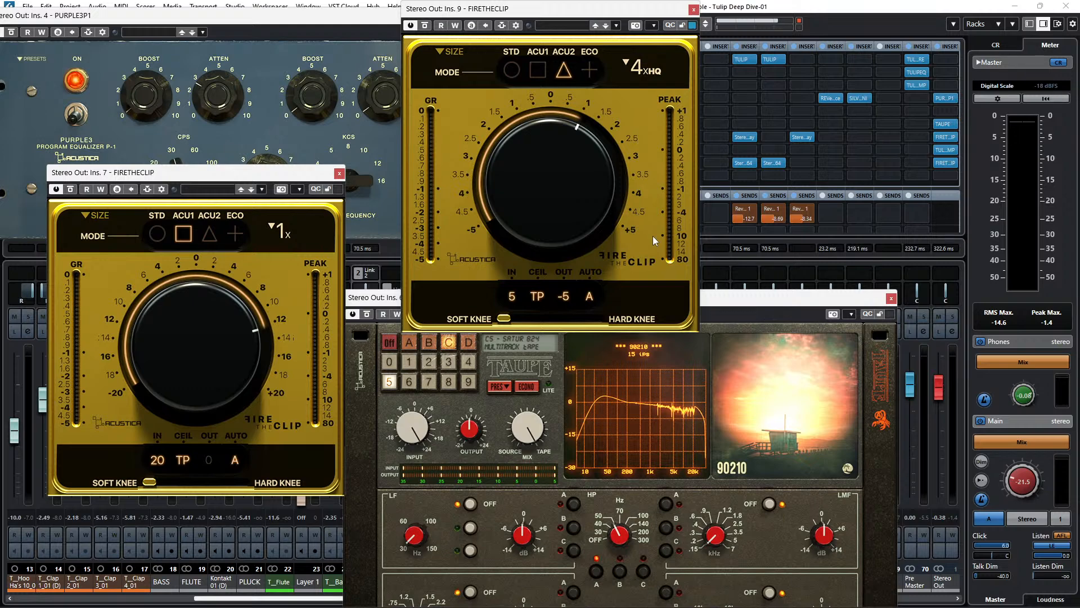
Close both FIRETHECLIP windows, TAUPE and PURPLE3P1 to uncover the whole mixer.
left_click(694, 11)
left_click(339, 174)
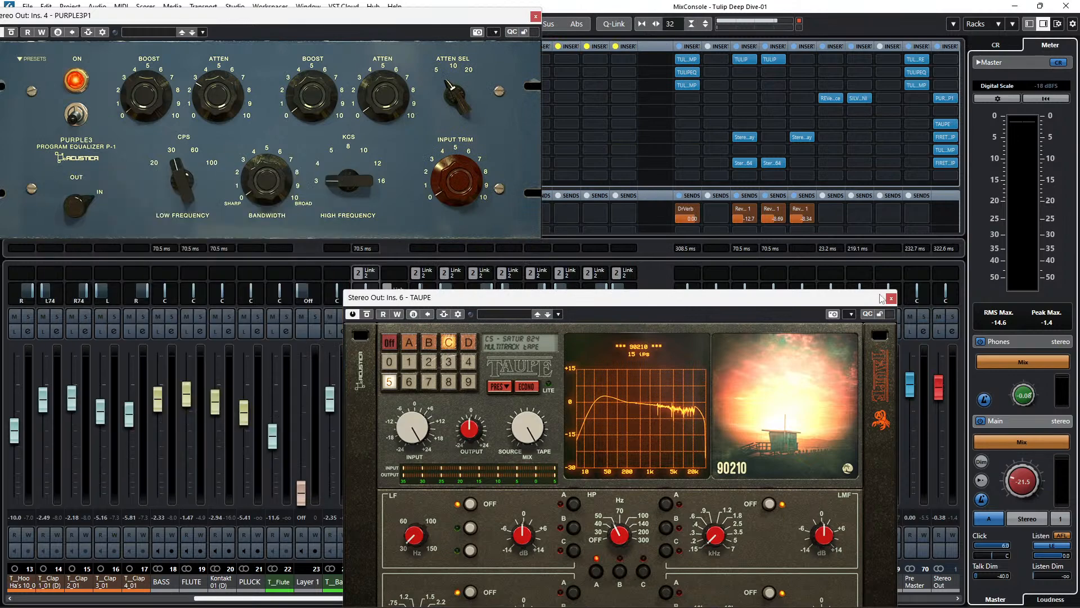
left_click(891, 298)
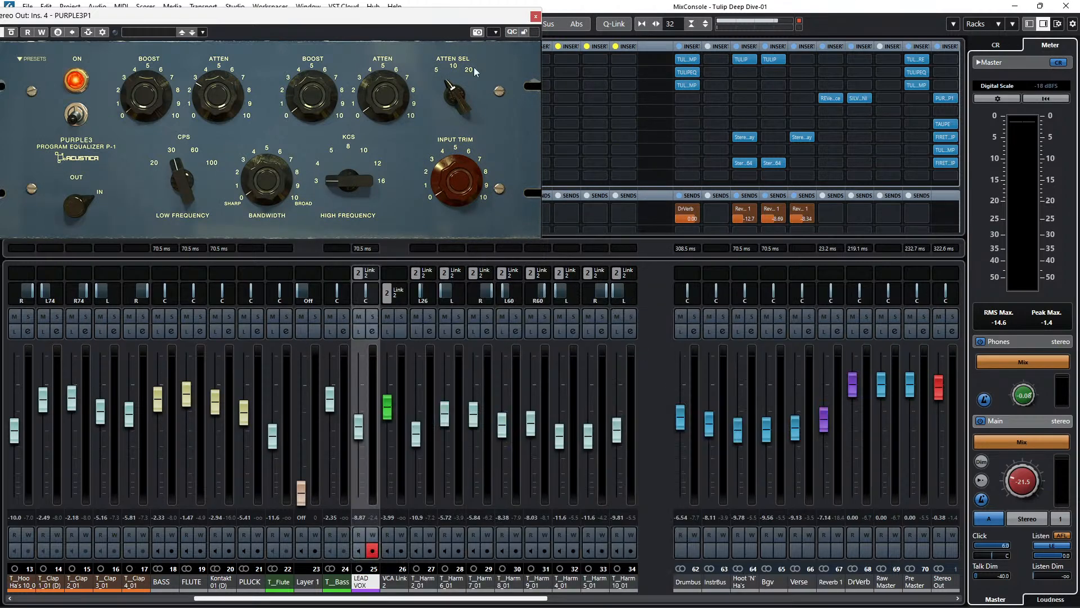
left_click(536, 17)
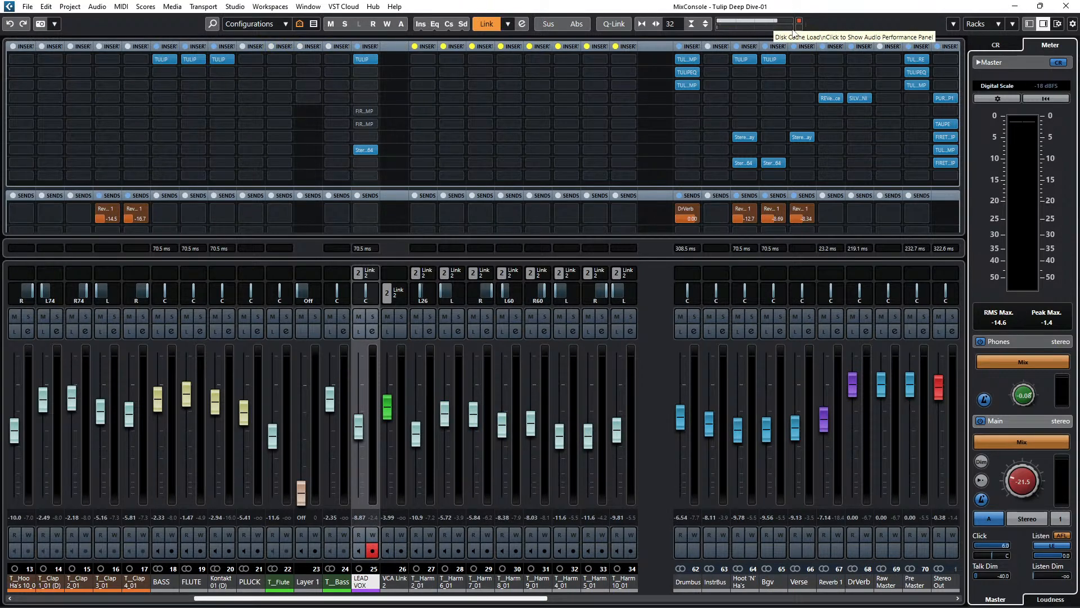
Bypass all inserts on the Stereo Out channel.
left_click_drag(374, 595, 185, 578)
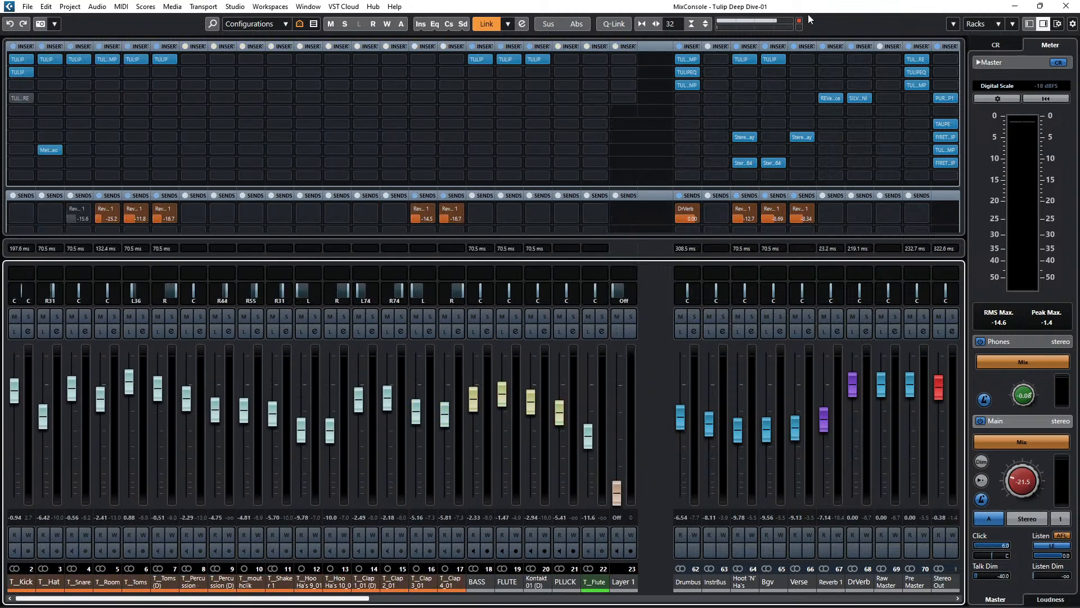
left_click(937, 47)
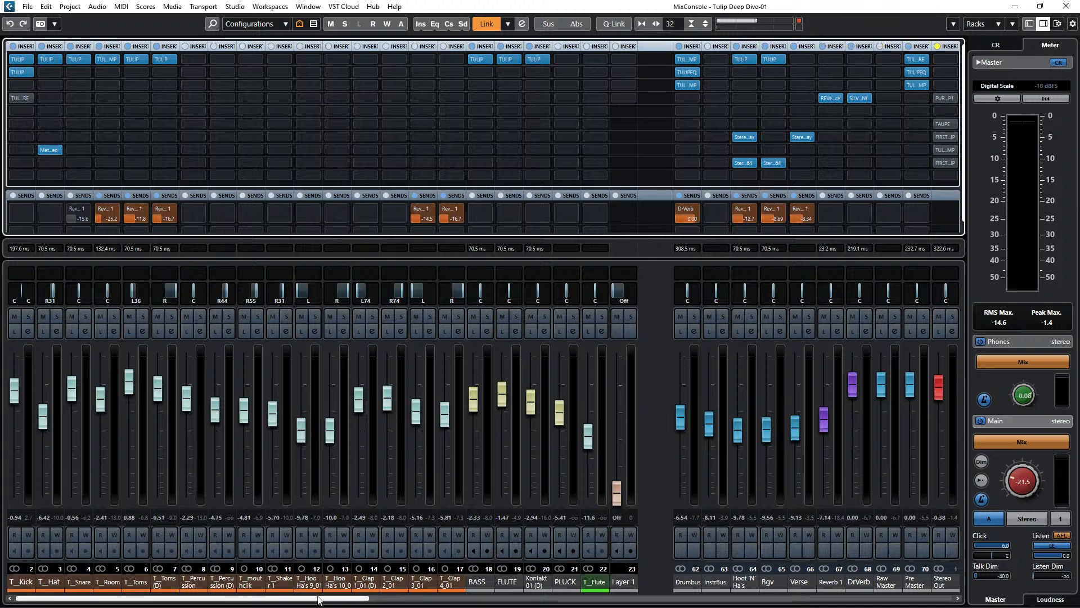
left_click_drag(318, 600, 172, 572)
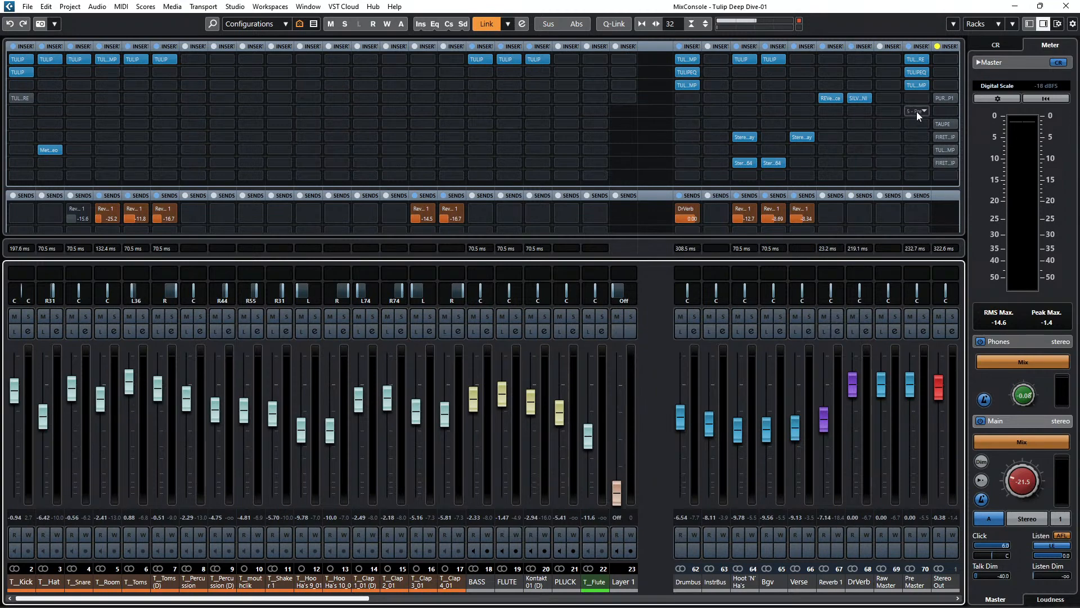
Open the Pre Master insert 3 TULIPCOMP, bypass it, and close its window.
left_click(916, 59)
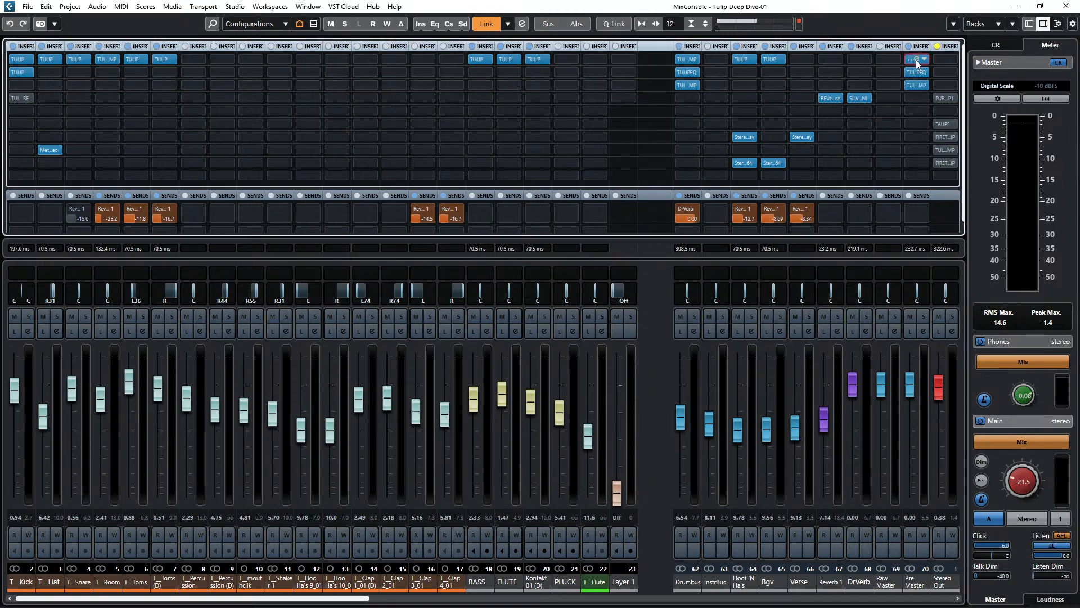
left_click(916, 60)
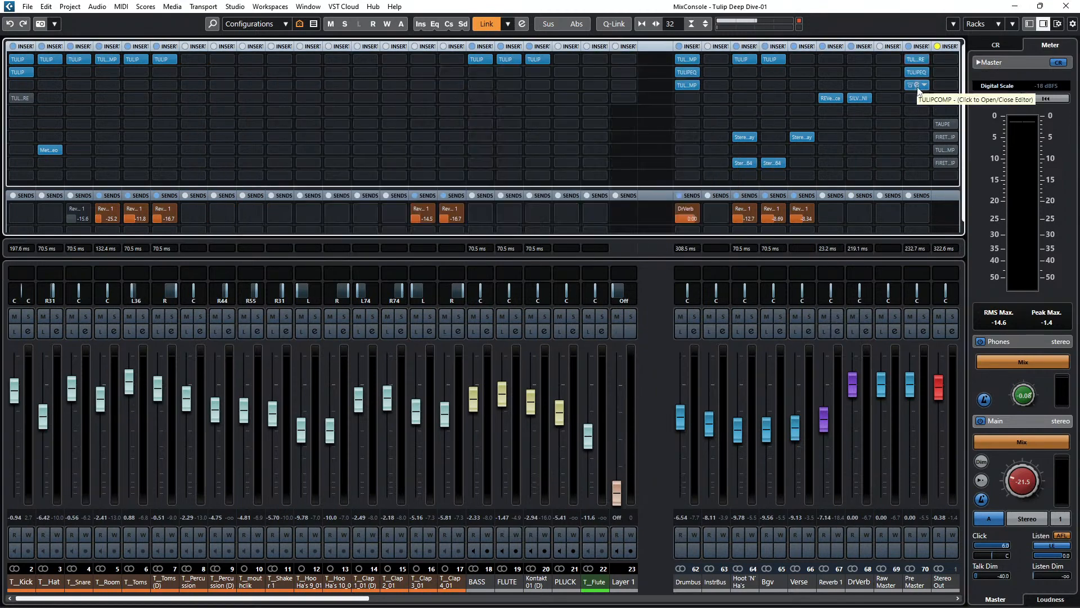
left_click(917, 85)
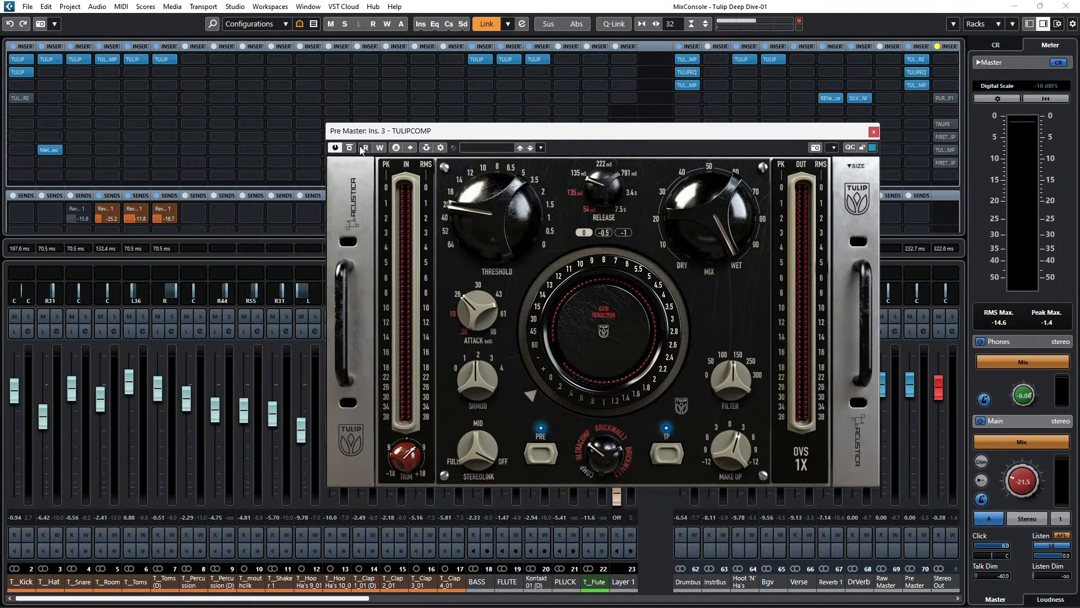
left_click(873, 132)
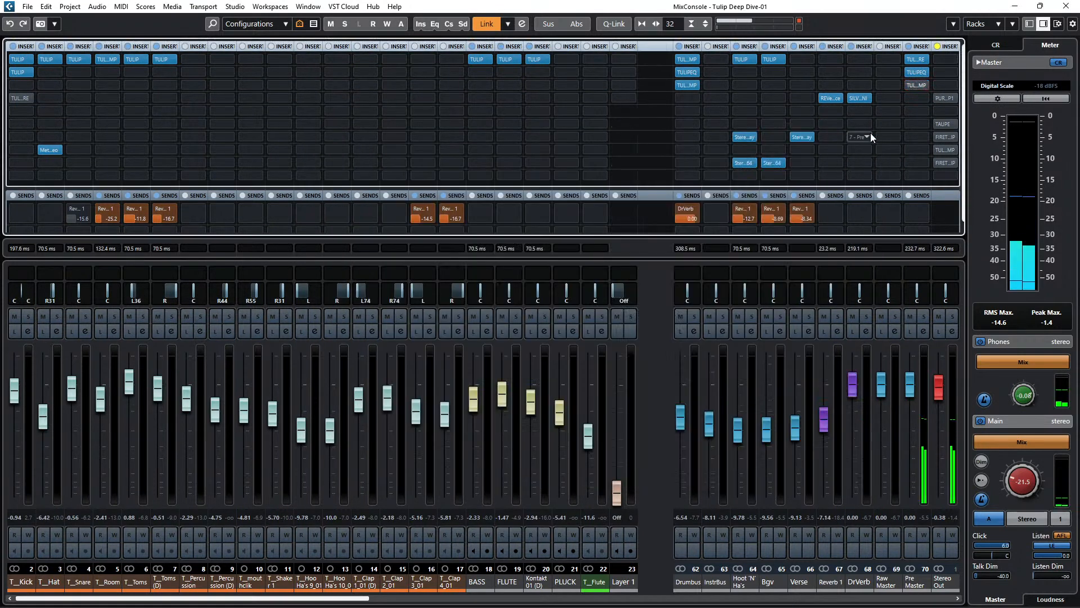
Load COLA2COMP in Pre Master insert 5 and set its mode to Hyper Comp.
left_click(922, 112)
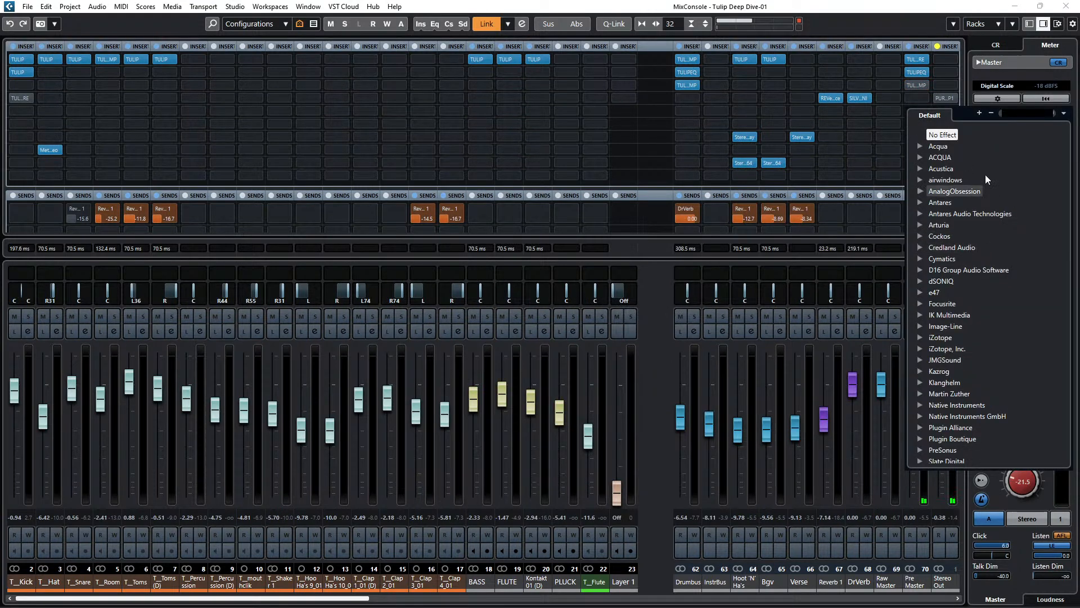
type("c")
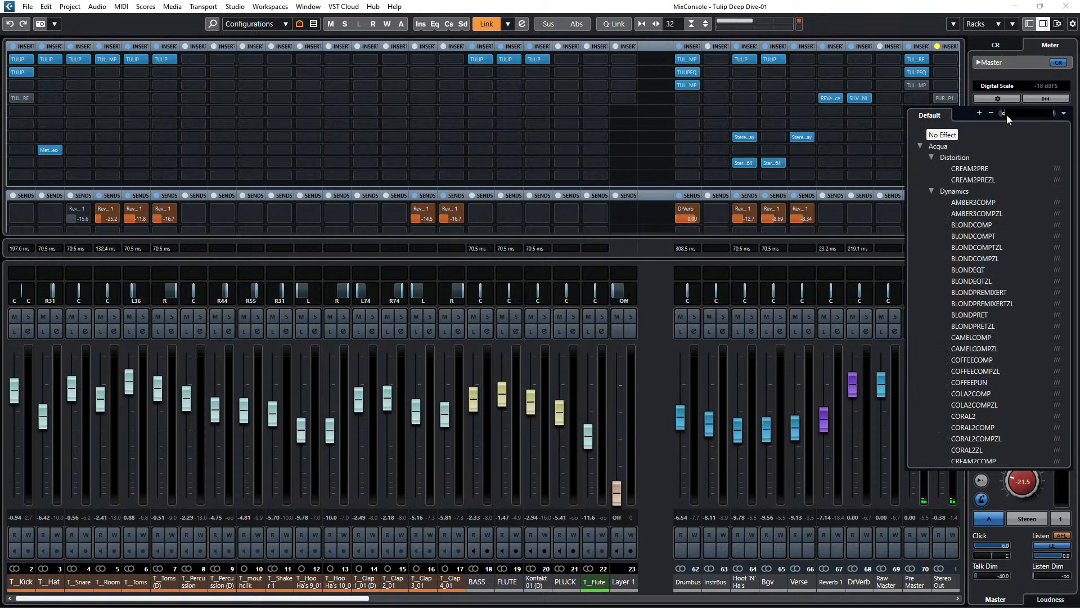
type("ola")
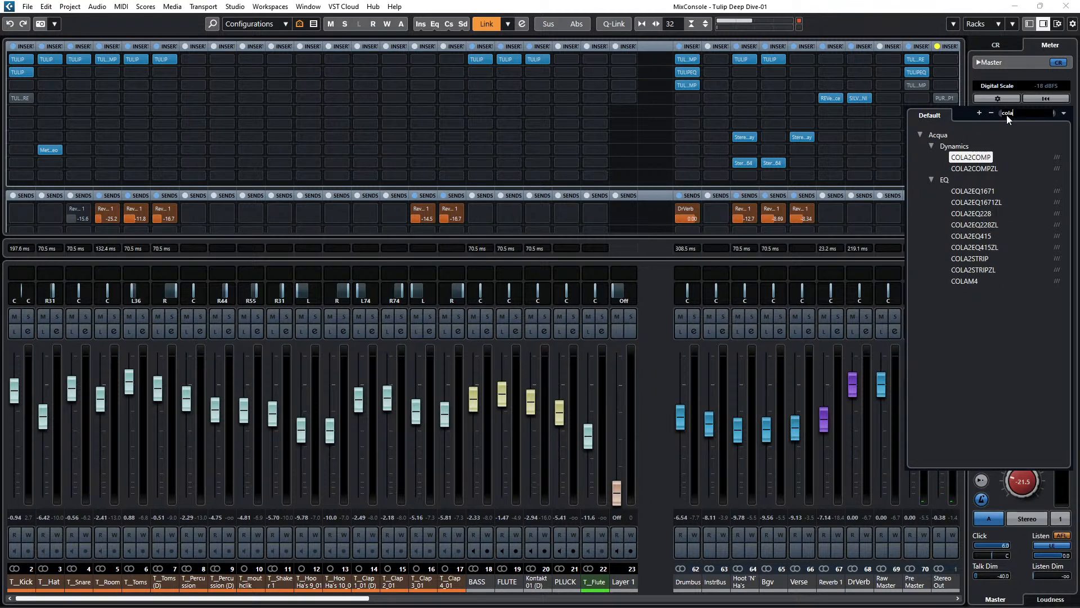
left_click(978, 155)
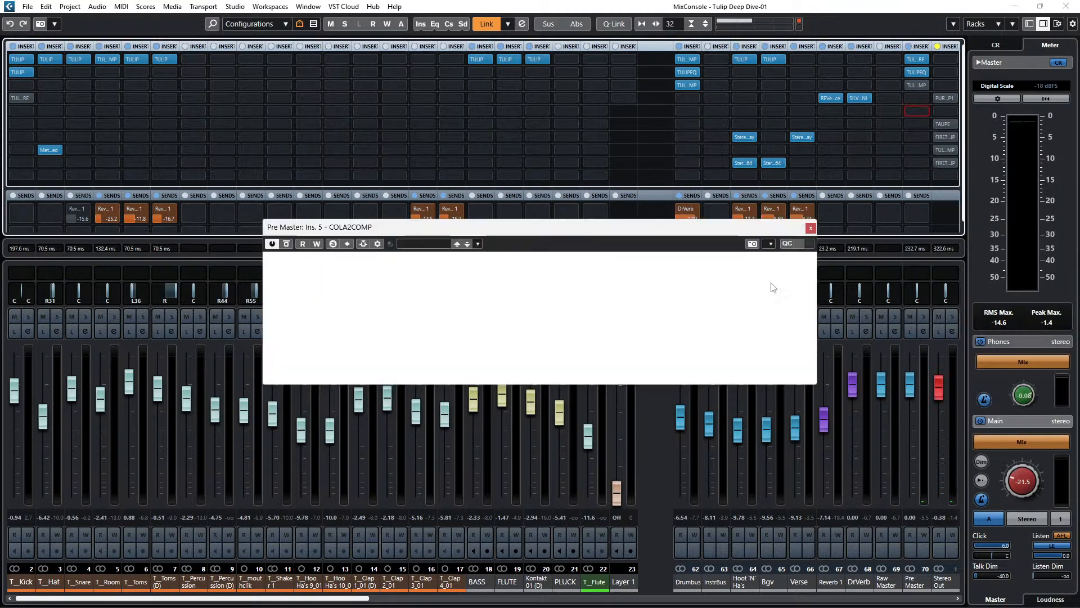
left_click(710, 292)
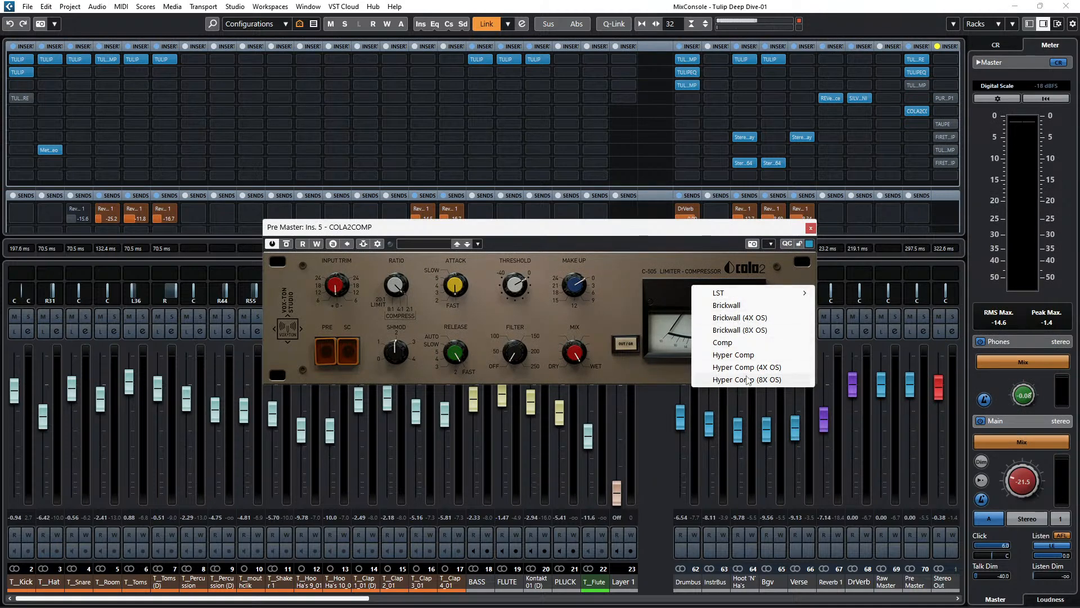
left_click(733, 355)
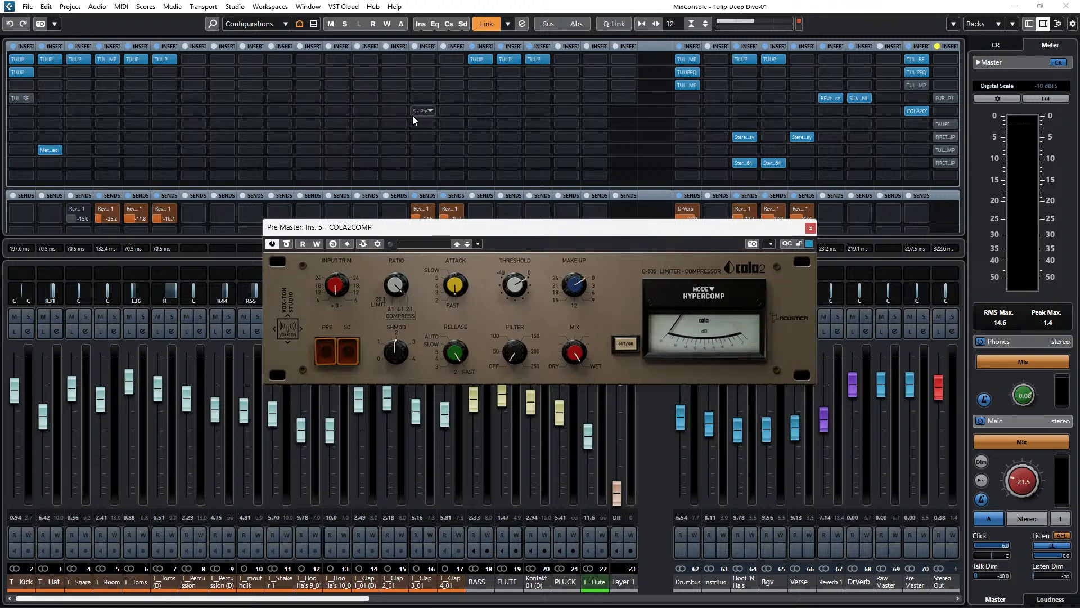
Play the mix with the Main monitor level at -0.20 and tune COLA2COMP by engaging PRE and lowering its threshold.
key("space")
left_click_drag(1018, 492, 1021, 426)
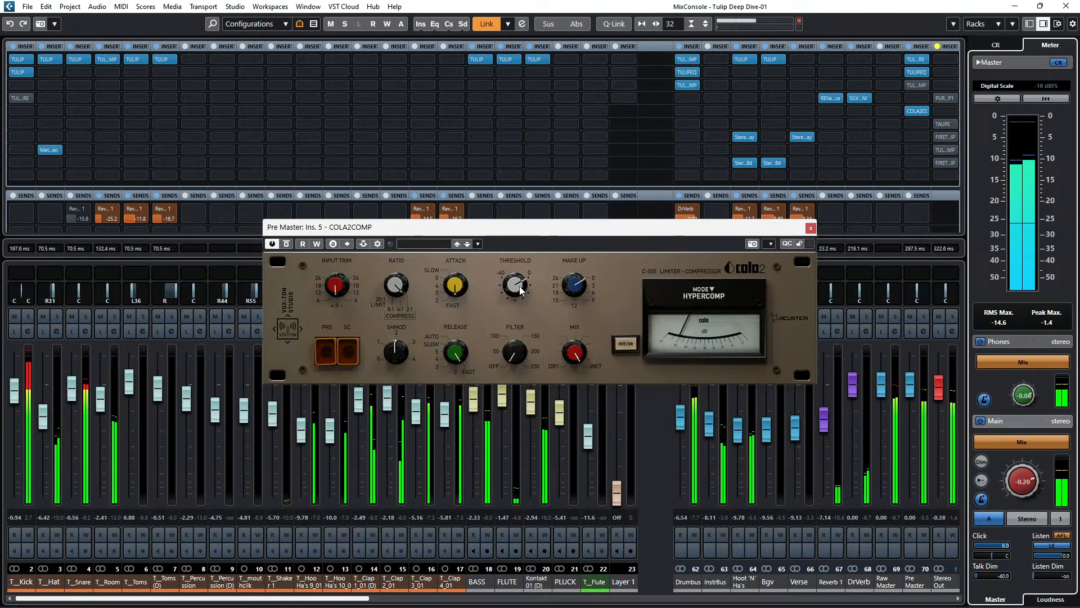
left_click(329, 351)
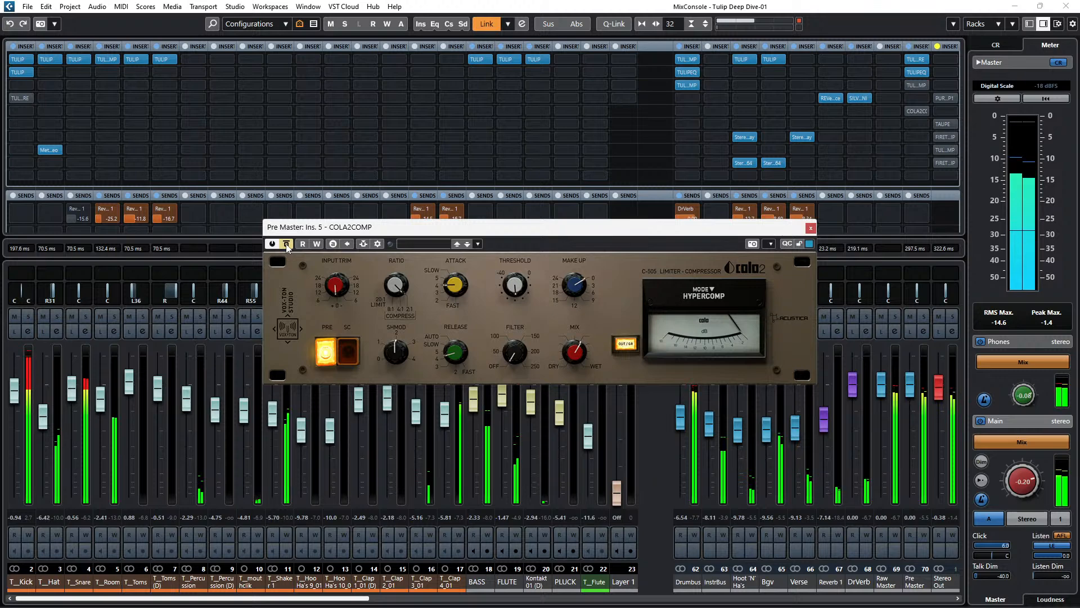
left_click(287, 246)
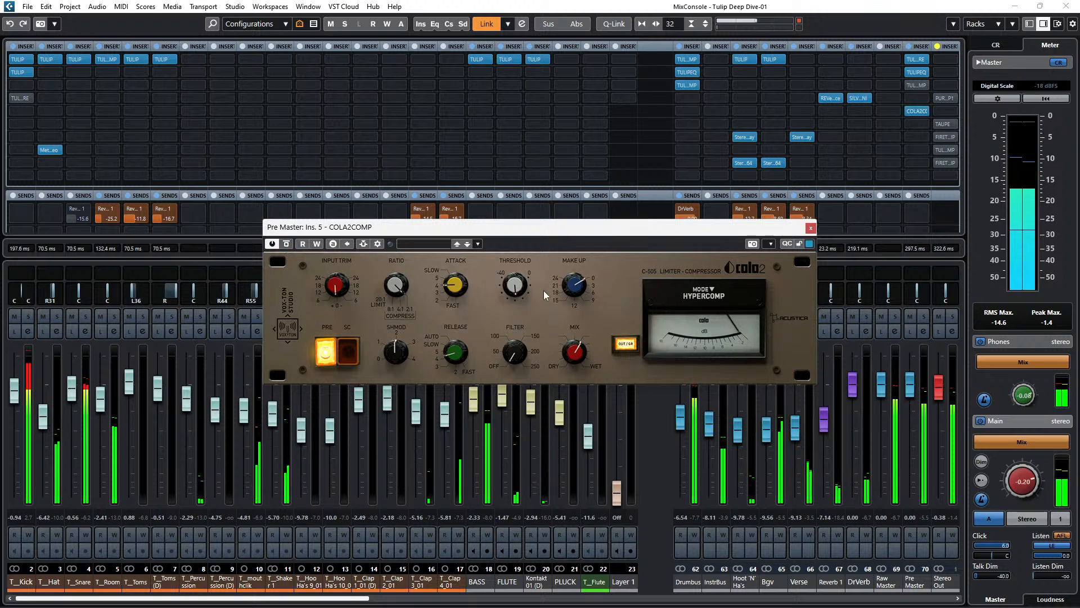
scroll(528, 292, "down", 4)
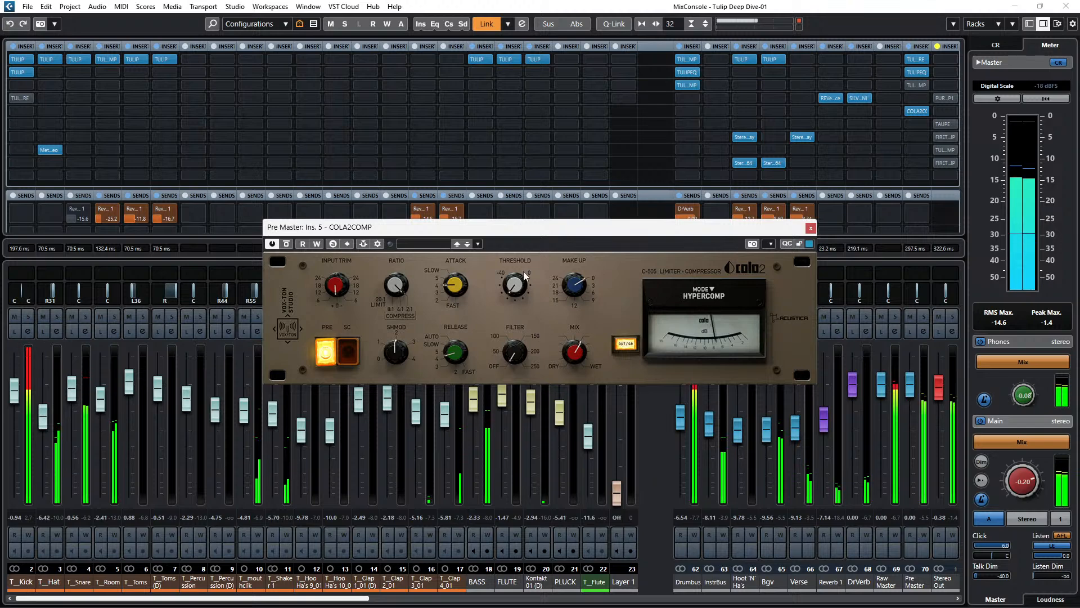
left_click(811, 227)
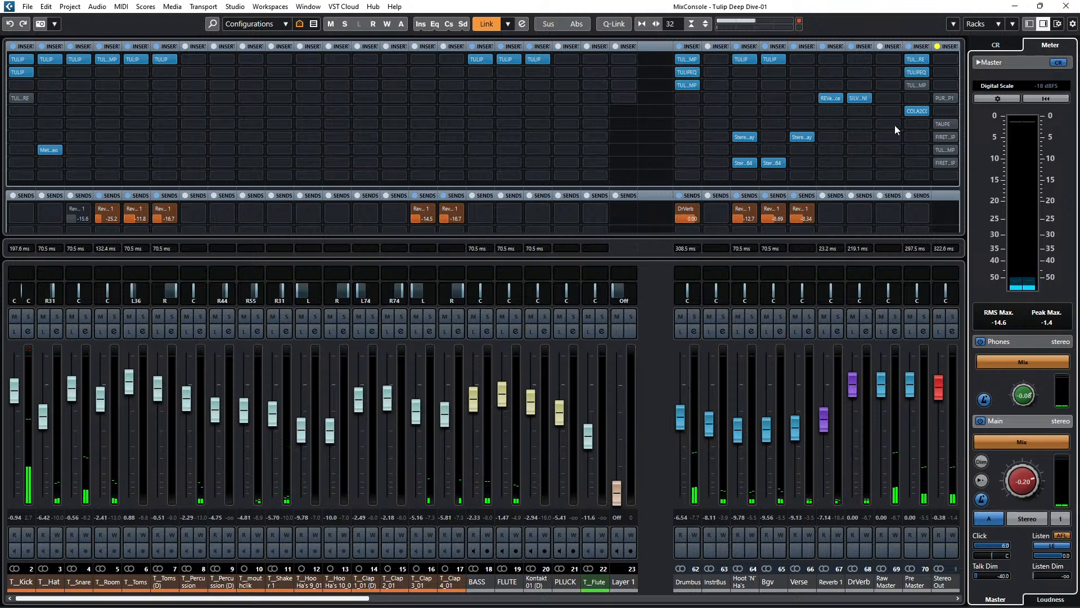
Reopen the Pre Master COLA2COMP, switch its mode to Brickwall, and close its window.
left_click(917, 111)
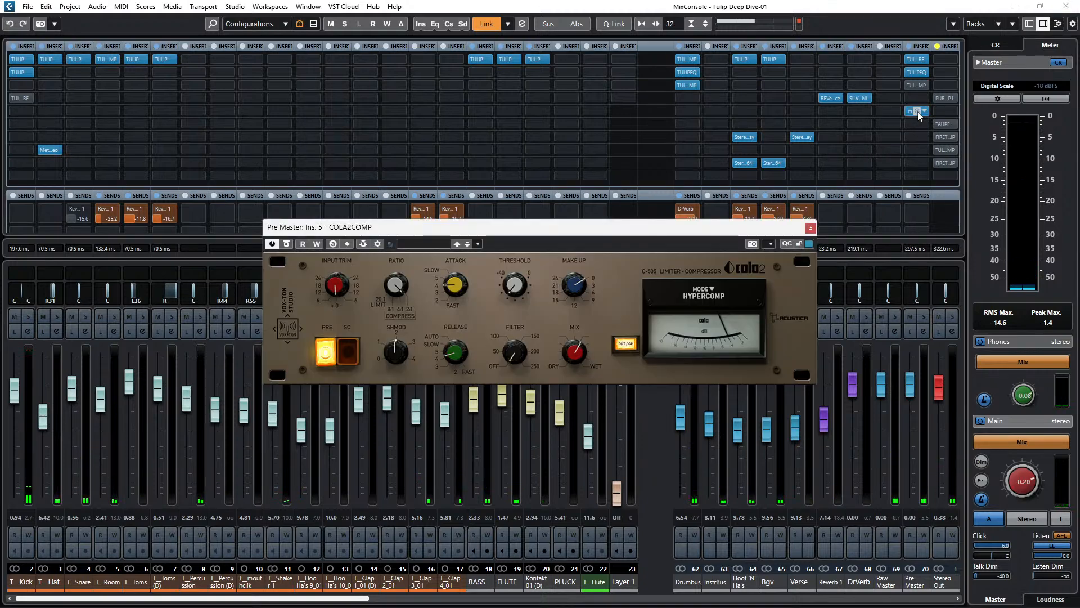
left_click(710, 296)
mouse_move(711, 296)
left_click(774, 231)
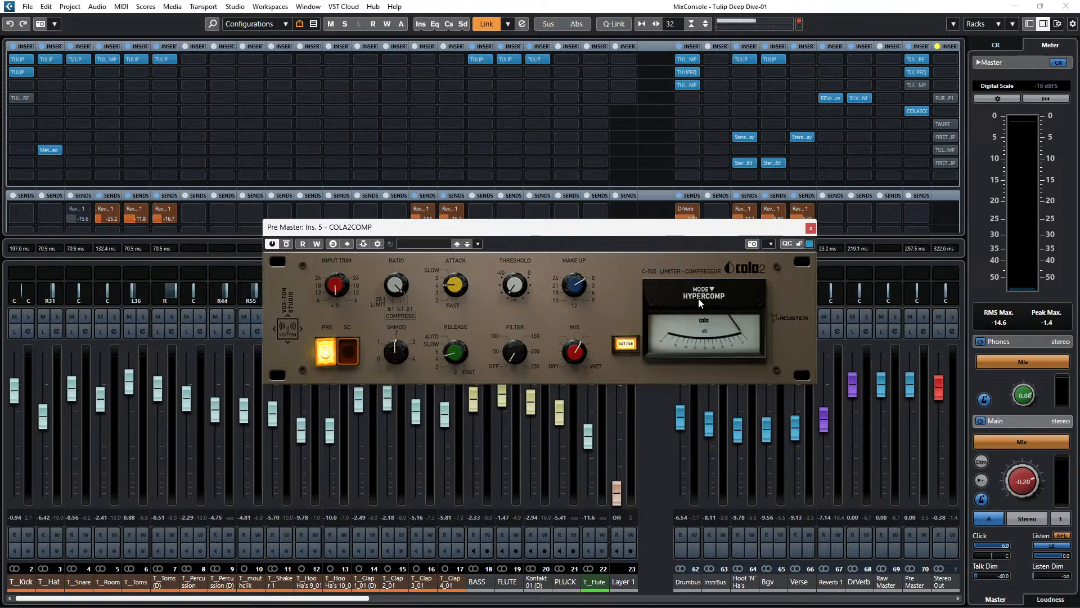
left_click_drag(640, 232, 623, 253)
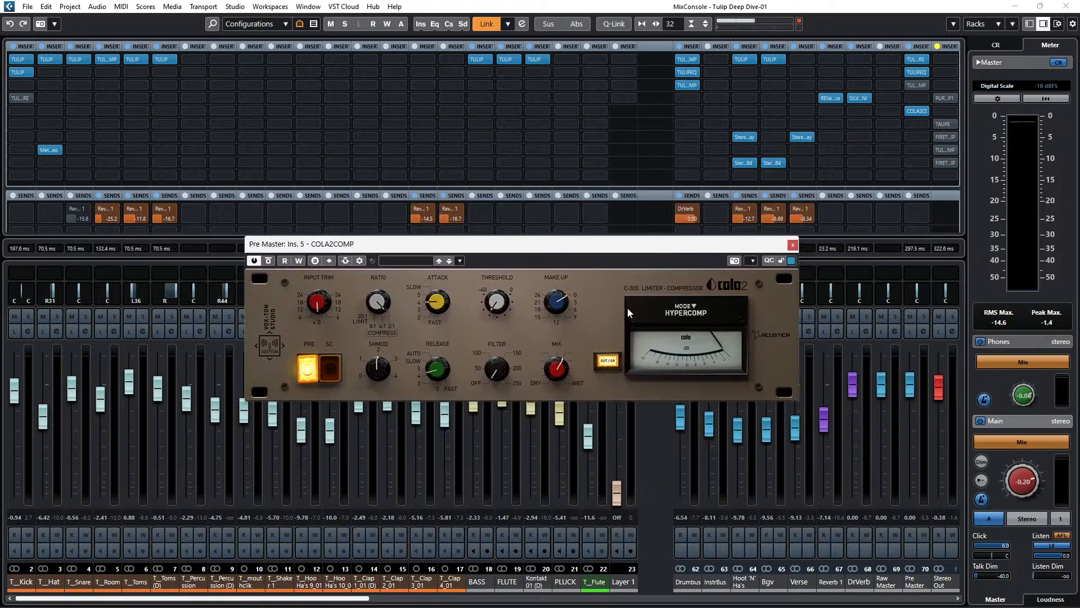
left_click(692, 307)
left_click(670, 285)
left_click(722, 301)
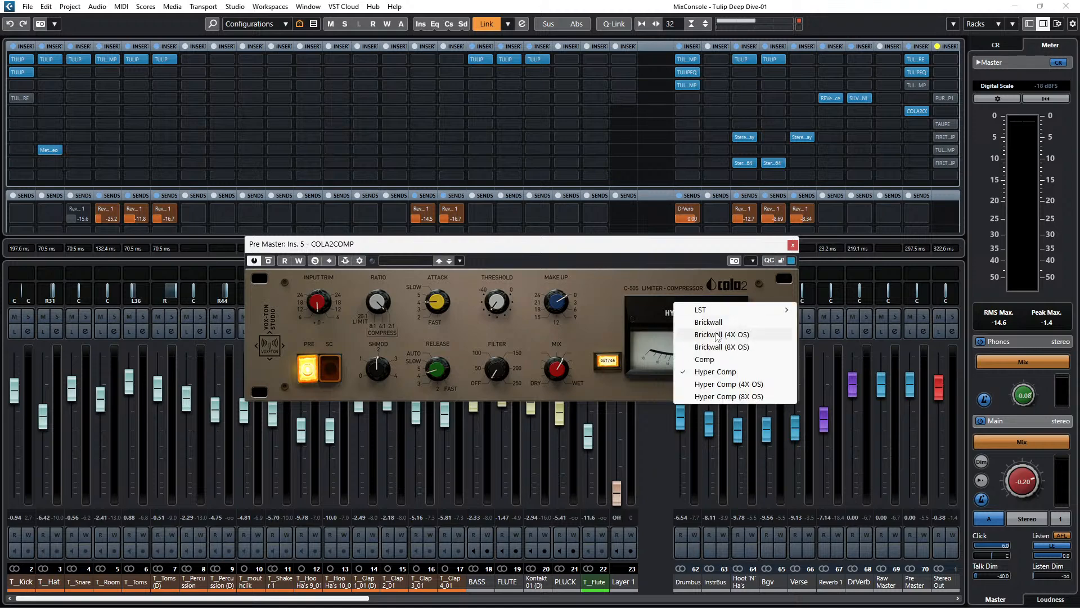
left_click(712, 325)
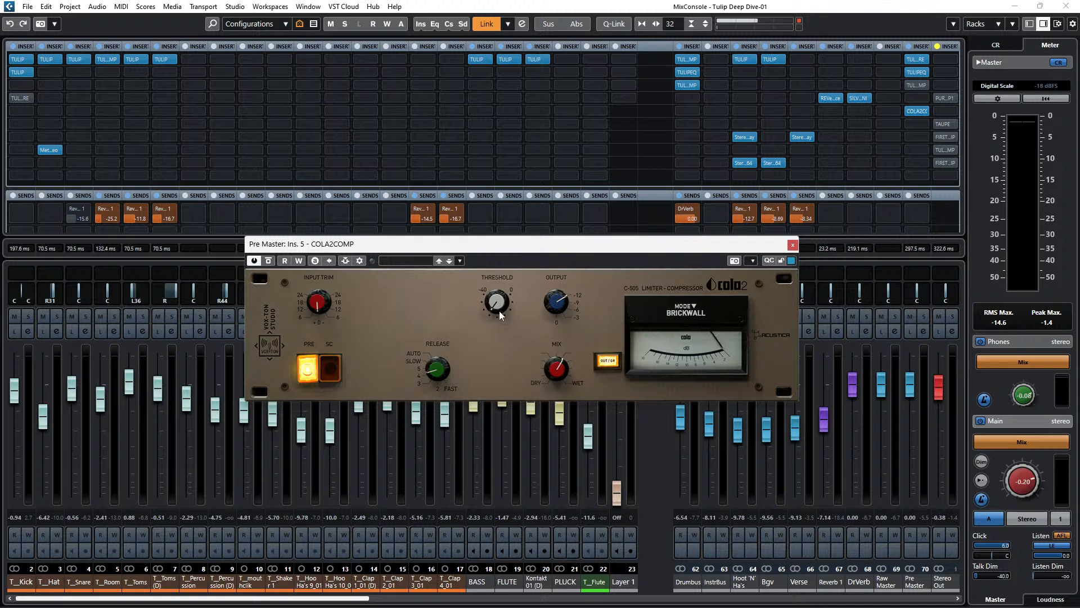
left_click_drag(498, 302, 530, 465)
left_click(793, 245)
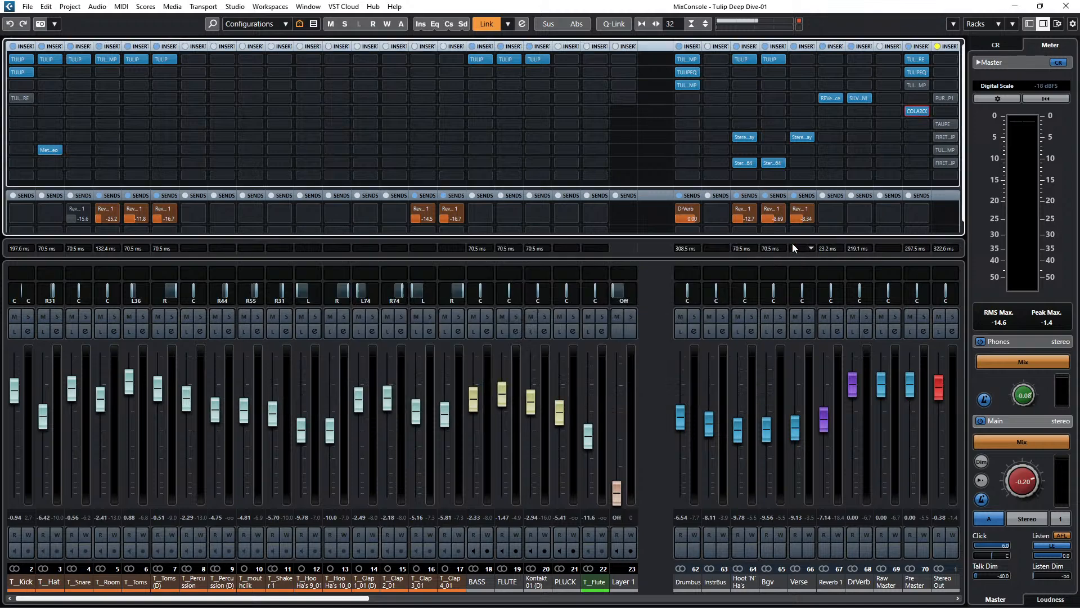
Remove COLA2COMP from Pre Master insert 5, discarding its changes, and reactivate the insert 3 TULIPCOMP.
left_click(925, 111)
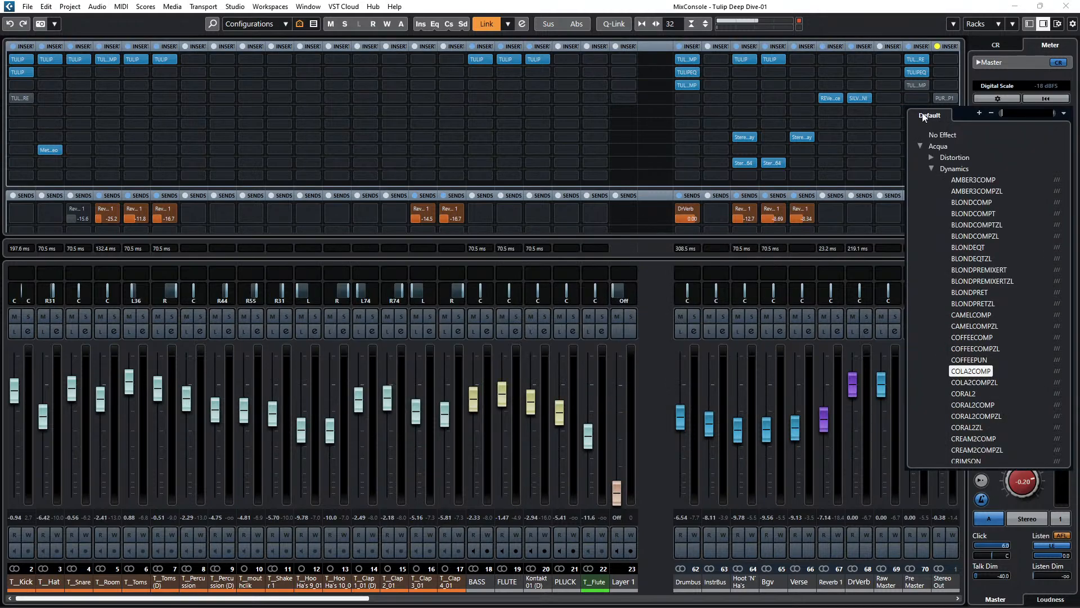
left_click(946, 137)
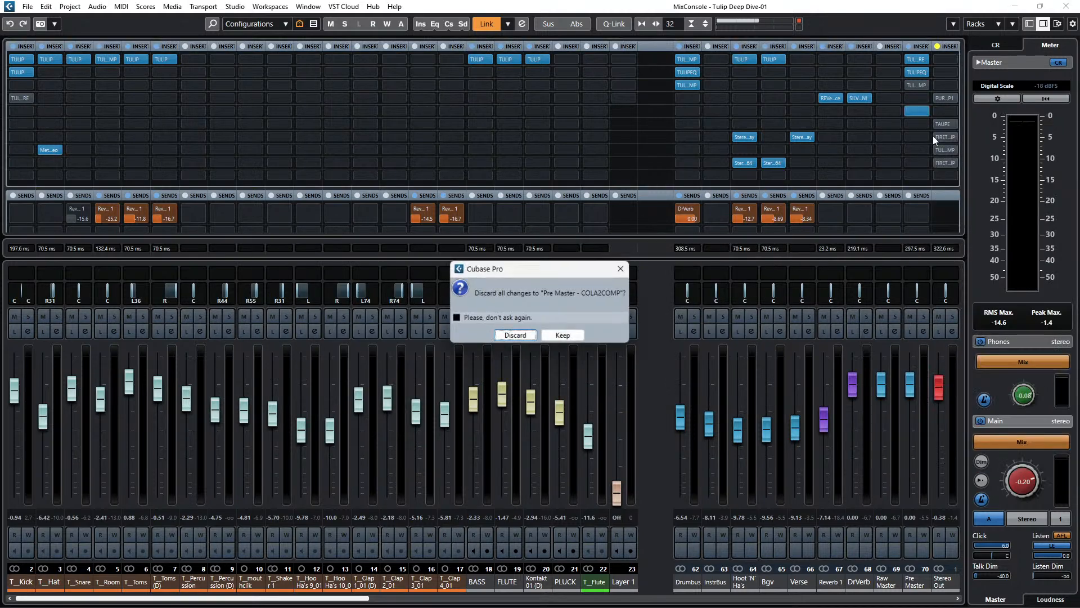
left_click(515, 336)
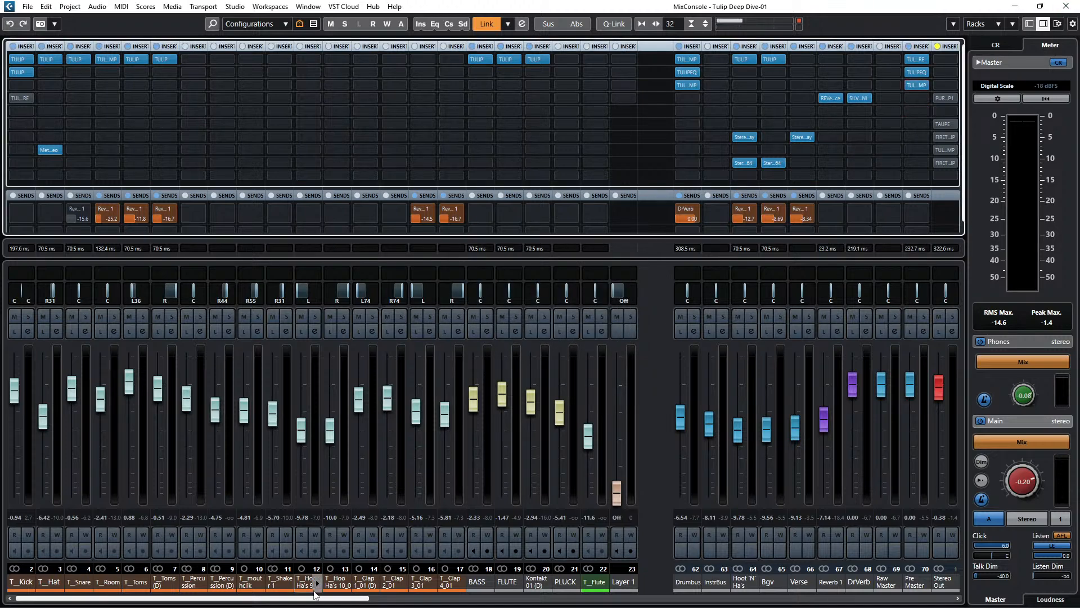
Move TULIP on the LEAD VOX channel from insert 1 to insert 4.
left_click_drag(318, 602, 549, 600)
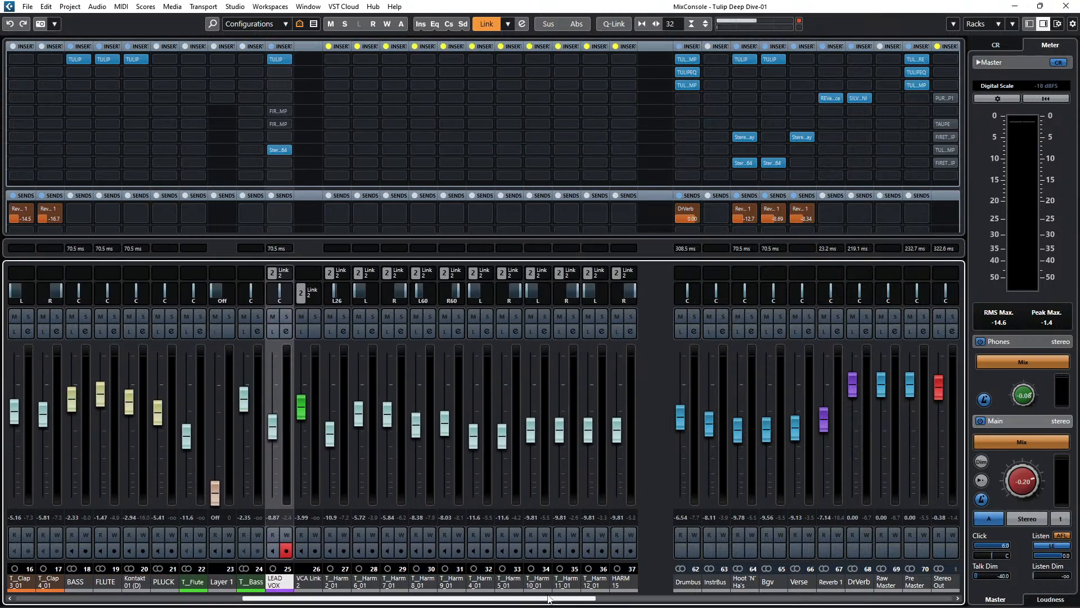
left_click(288, 87)
left_click(450, 85)
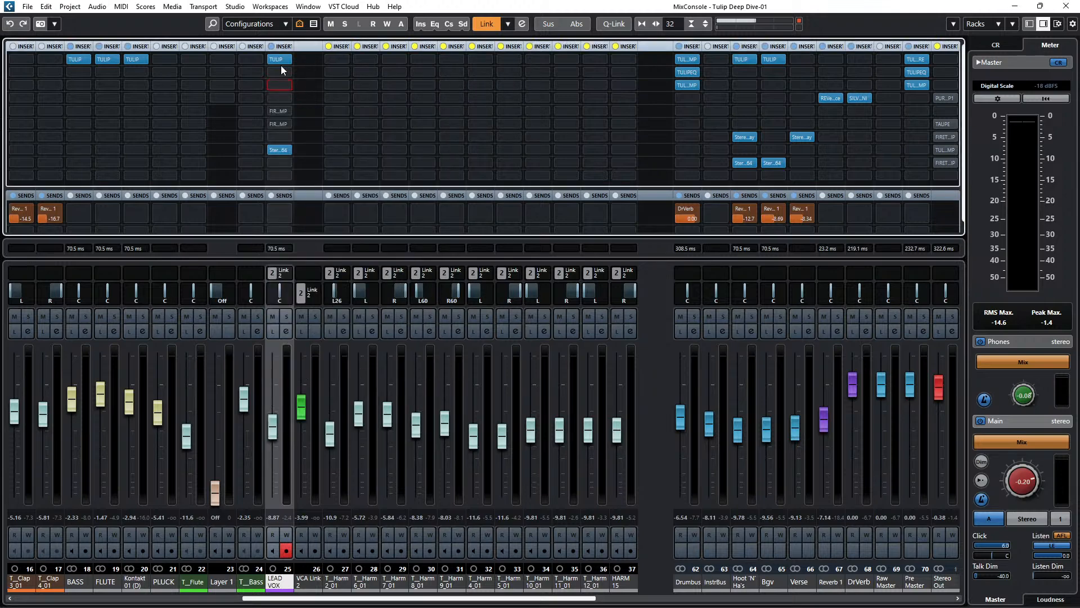
left_click_drag(280, 60, 280, 96)
Load the LAVA plug-in in insert 1 of the LEAD VOX channel.
left_click(274, 58)
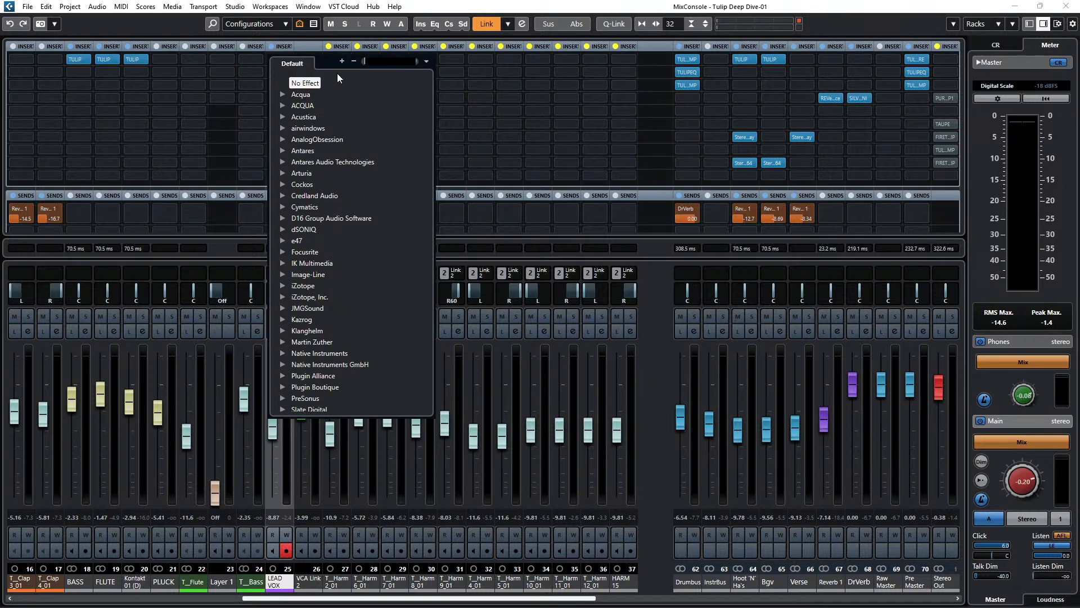
type("lava")
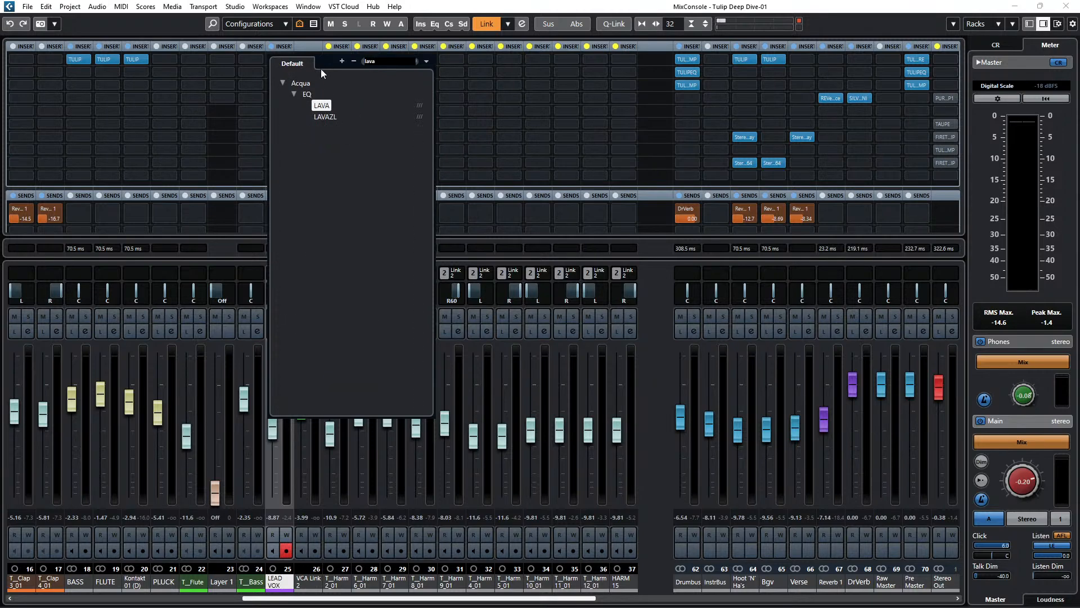
left_click(327, 103)
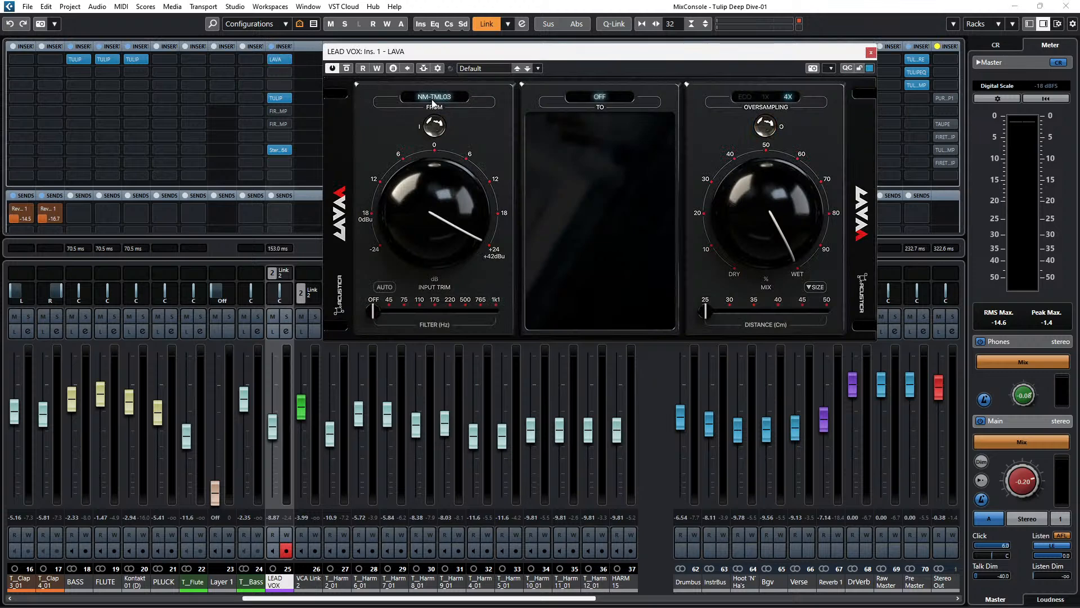
In LAVA, set the input trim to about 0 and the TO microphone to SN-C800.
left_click_drag(444, 218, 444, 269)
left_click(599, 100)
mouse_move(617, 336)
left_click(703, 333)
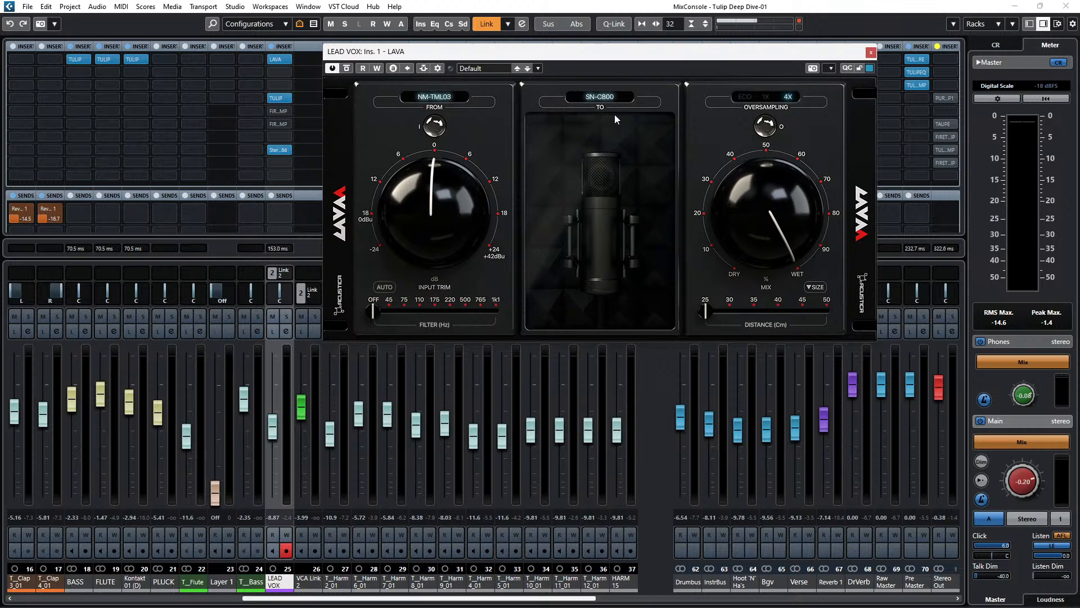
Move the LAVA window aside, bypass LAVA, and close the mixer to show the LEAD VOX track in the project window.
left_click_drag(566, 56, 775, 110)
left_click(632, 117)
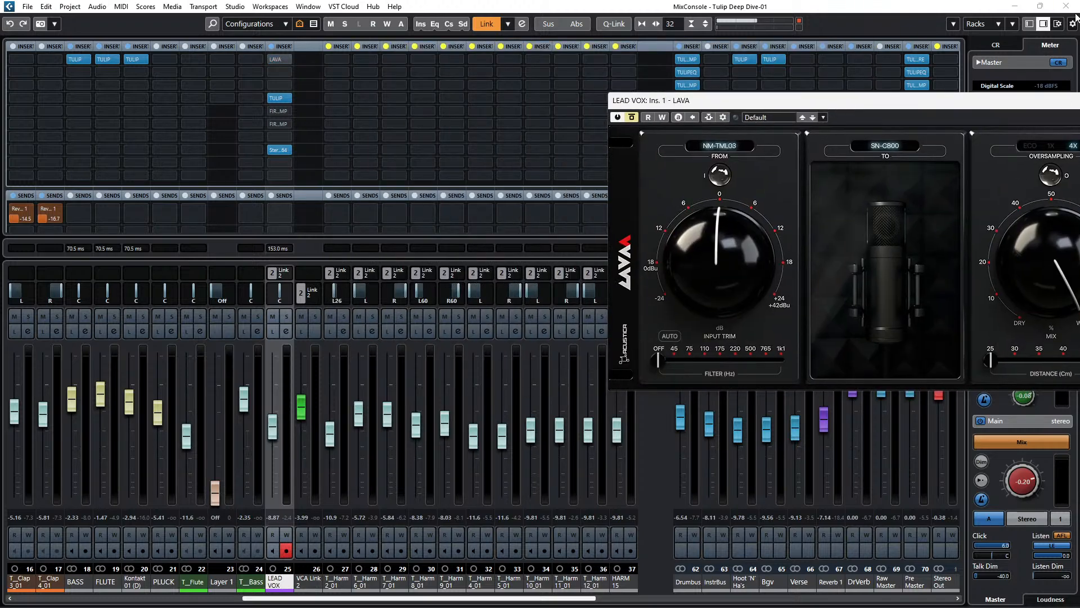
left_click(1067, 6)
scroll(429, 323, "up", 7)
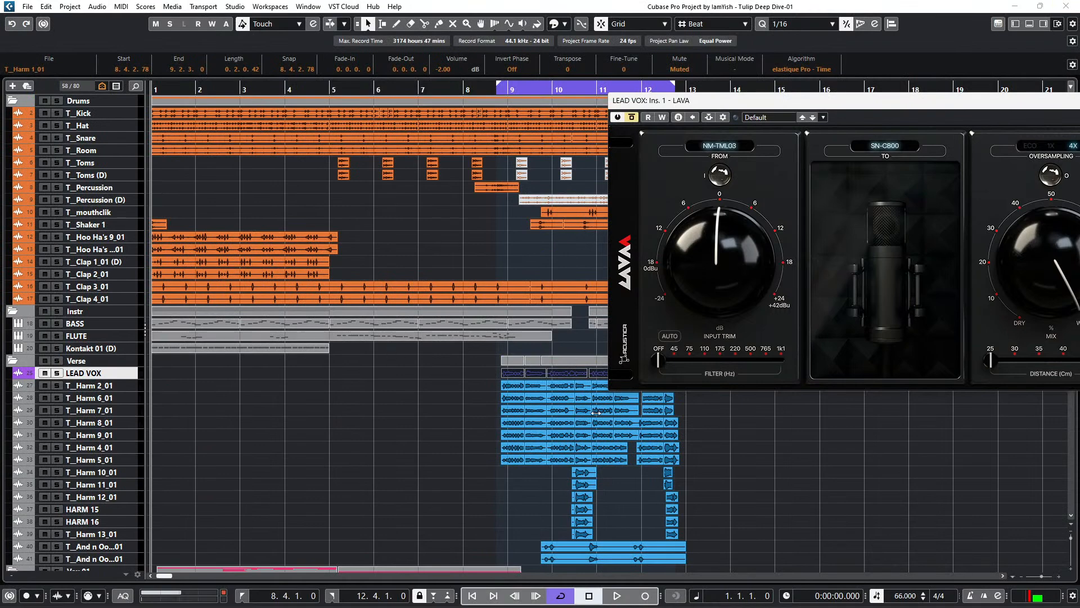
Clear the event selection, open the mixer, mute the Bgv group channel, and move the LAVA window clear of the LEAD VOX channel.
scroll(423, 382, "right", 5)
left_click_drag(481, 376, 238, 370)
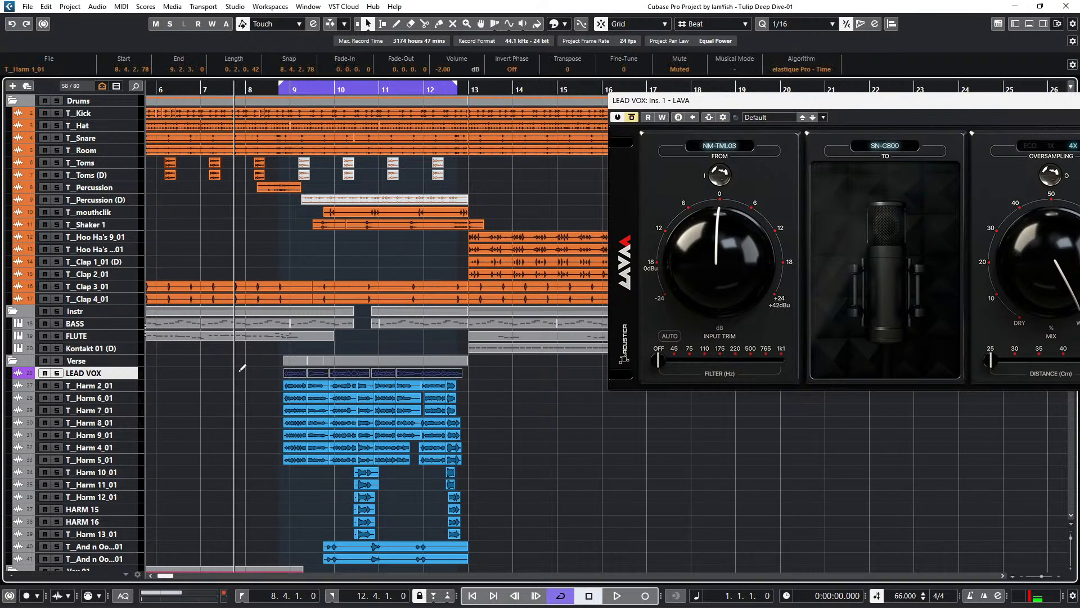
left_click(545, 421)
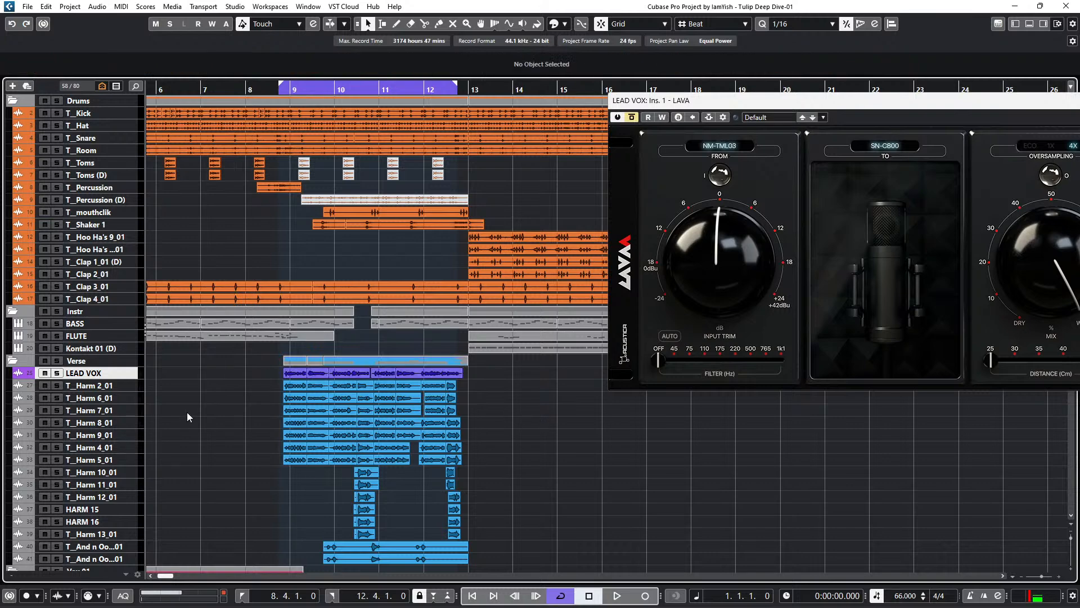
scroll(187, 415, "down", 4)
scroll(188, 403, "up", 2)
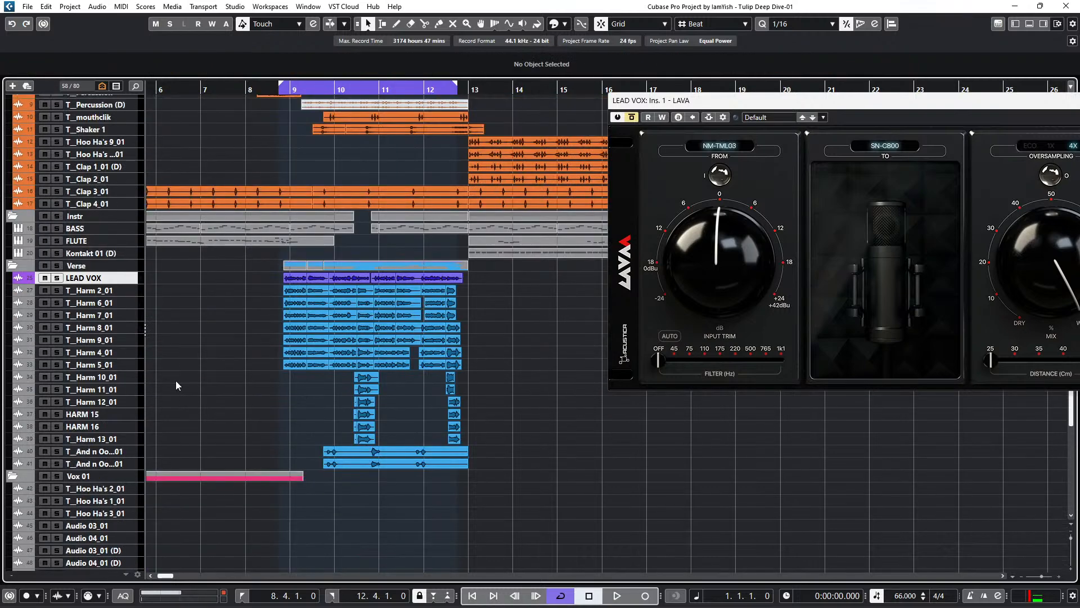
left_click_drag(481, 465, 558, 423)
key("F3")
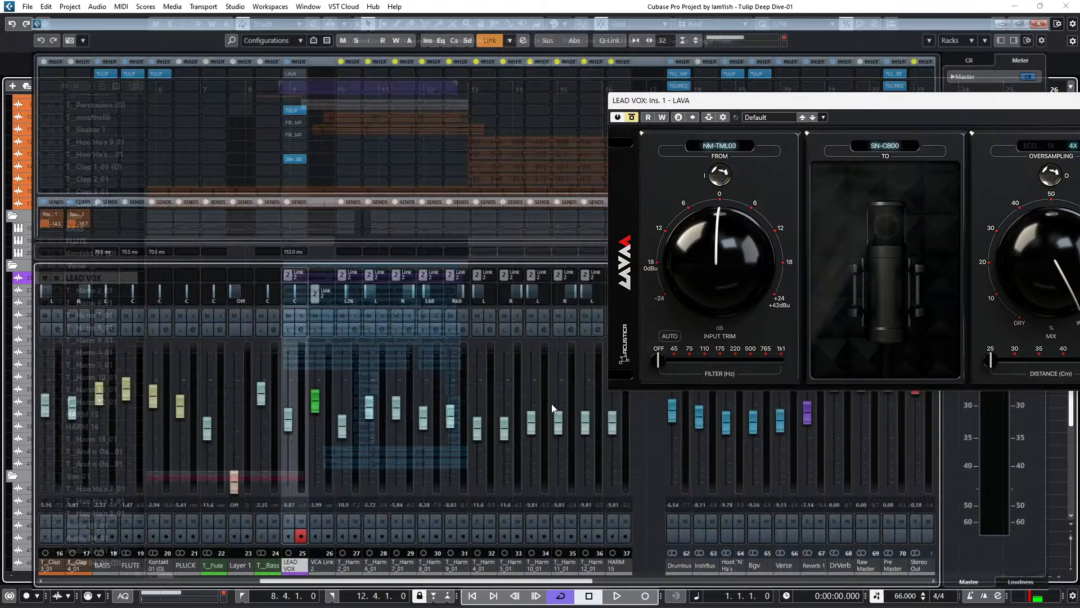
left_click_drag(656, 100, 89, 92)
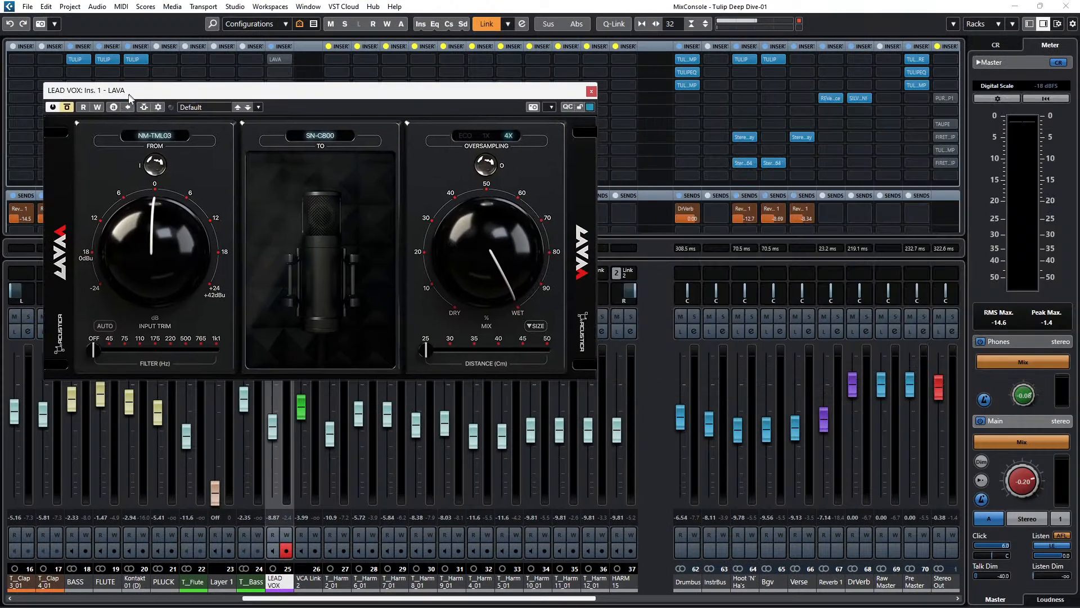
left_click(766, 317)
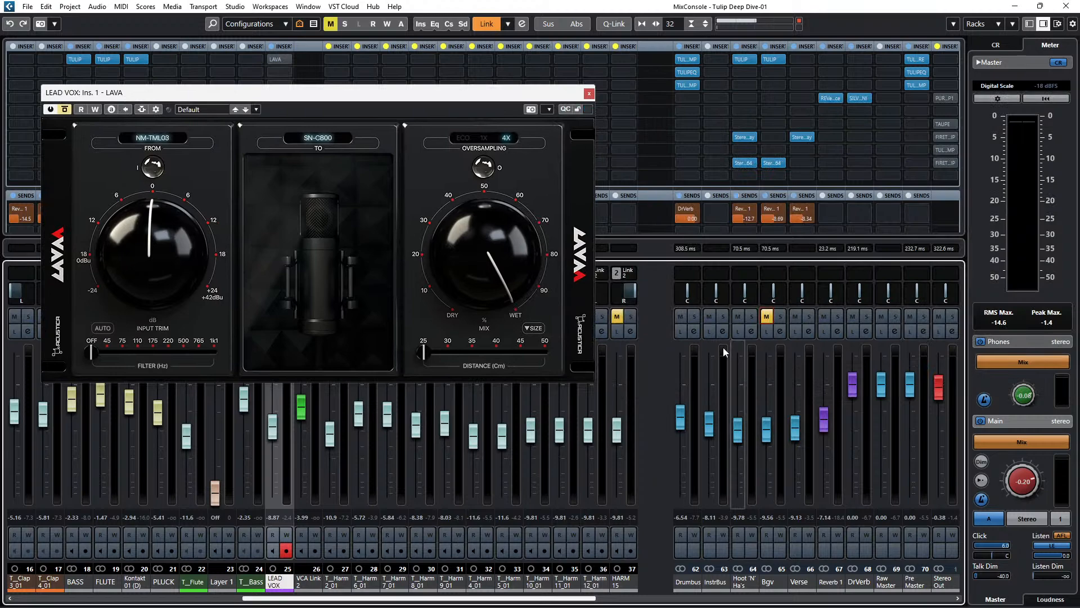
left_click_drag(208, 96, 675, 63)
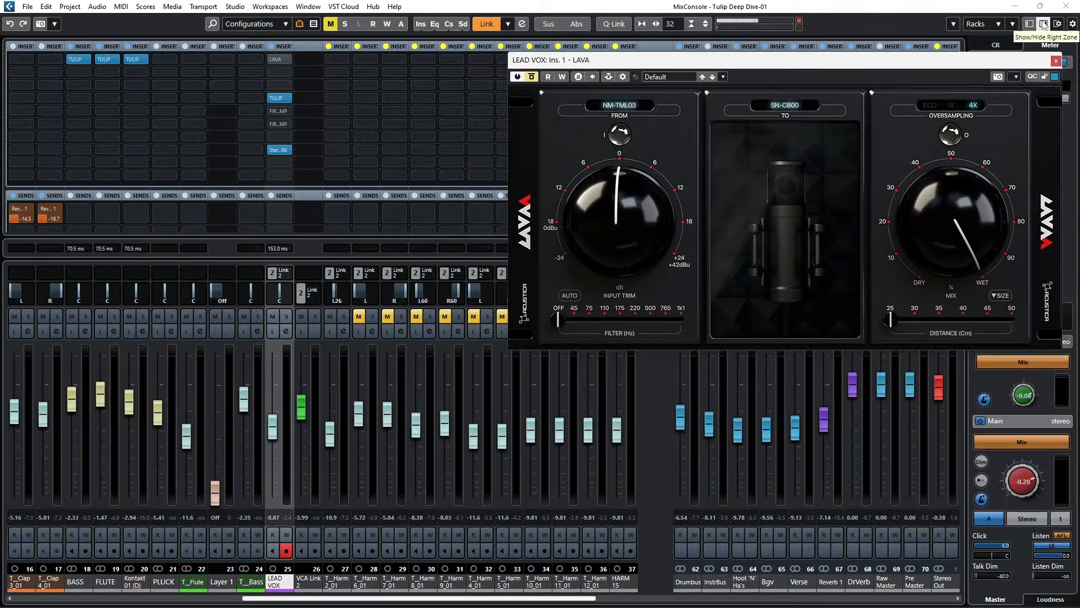
Play the verse from the cycle start near bar 9 with the mixer maximized over the project.
key("space")
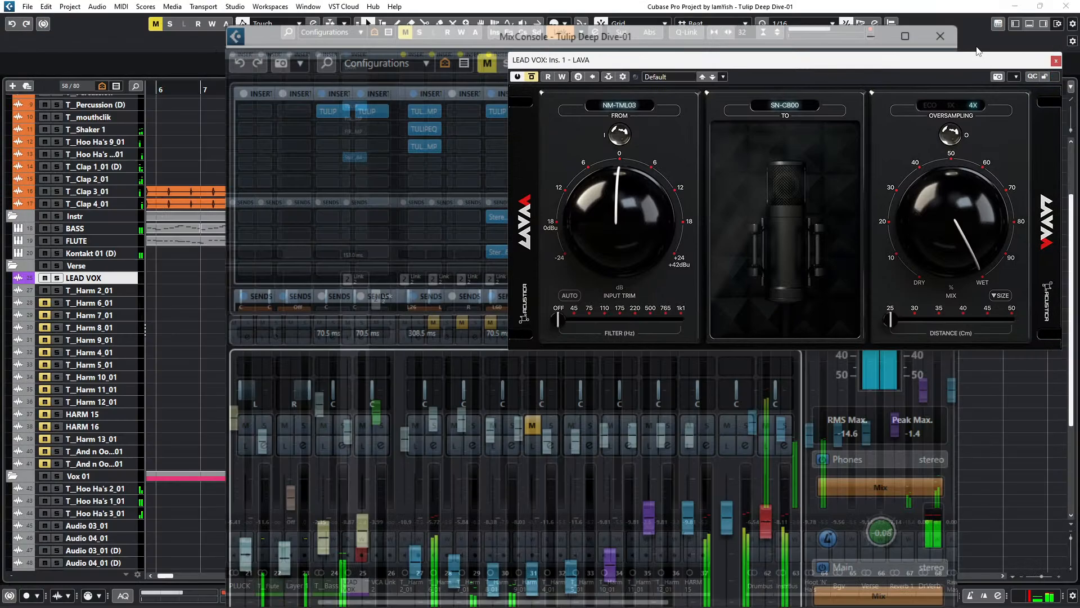
left_click(1040, 6)
left_click(283, 91)
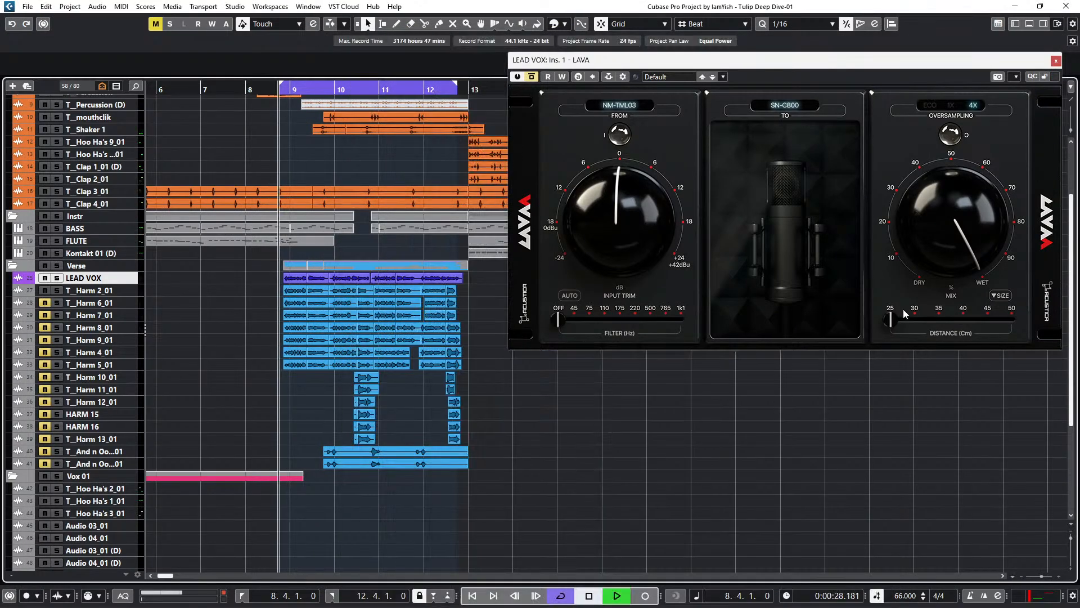
key("F3")
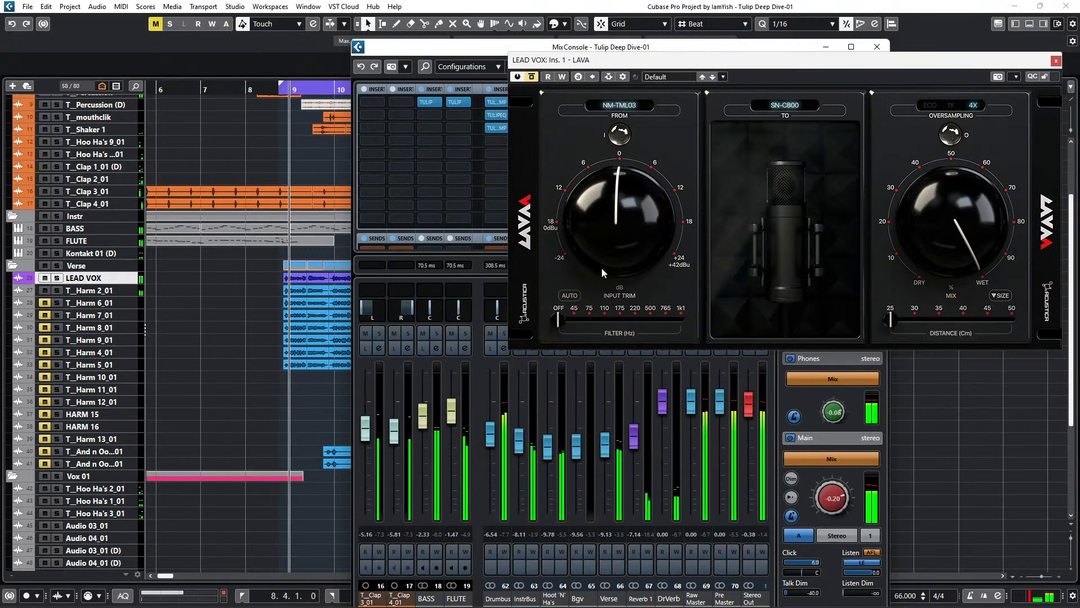
double_click(462, 48)
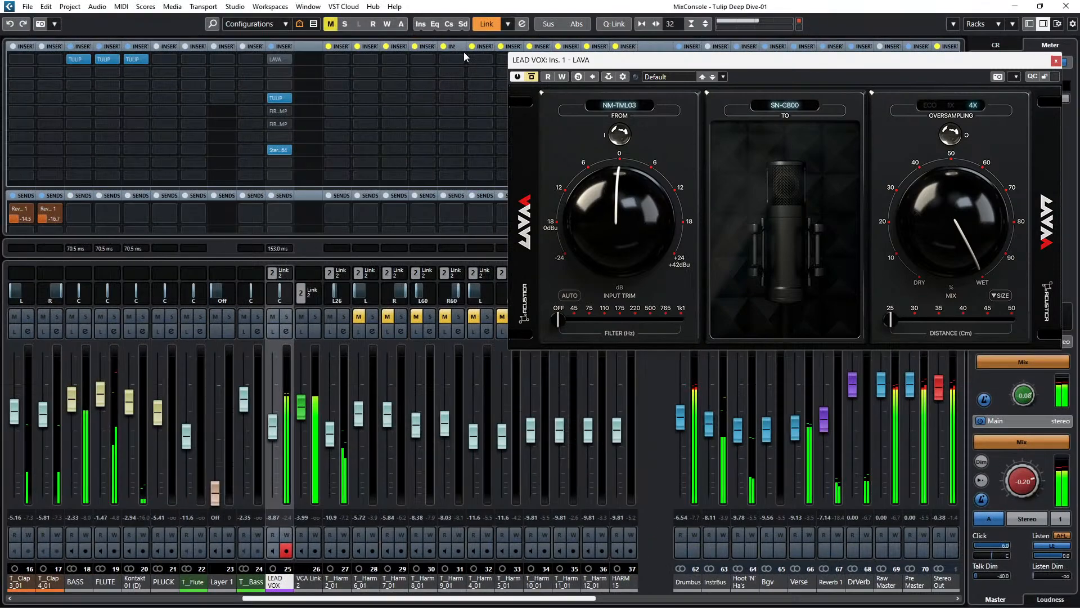
Shrink the mixer window and place it beside the LAVA window with the LEAD VOX channel in view.
left_click_drag(893, 5, 781, 104)
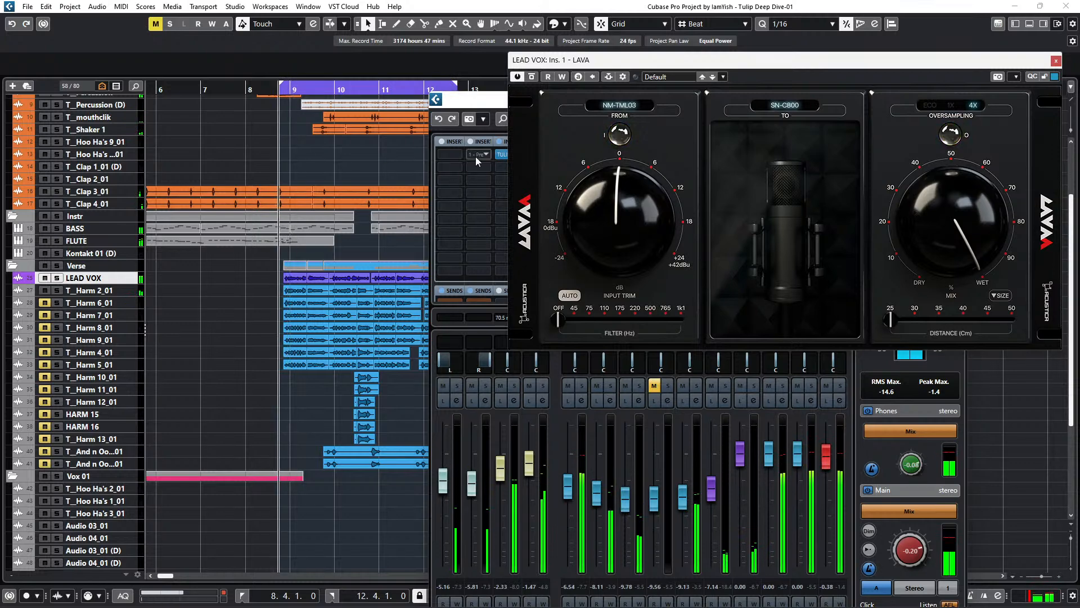
left_click_drag(481, 106, 130, 194)
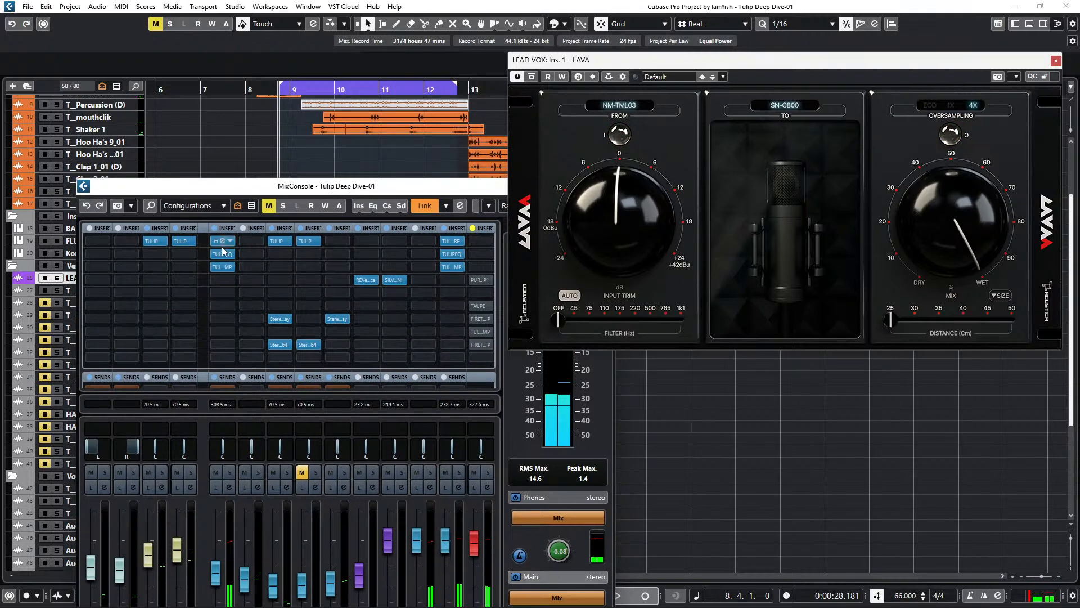
left_click_drag(302, 189, 306, 85)
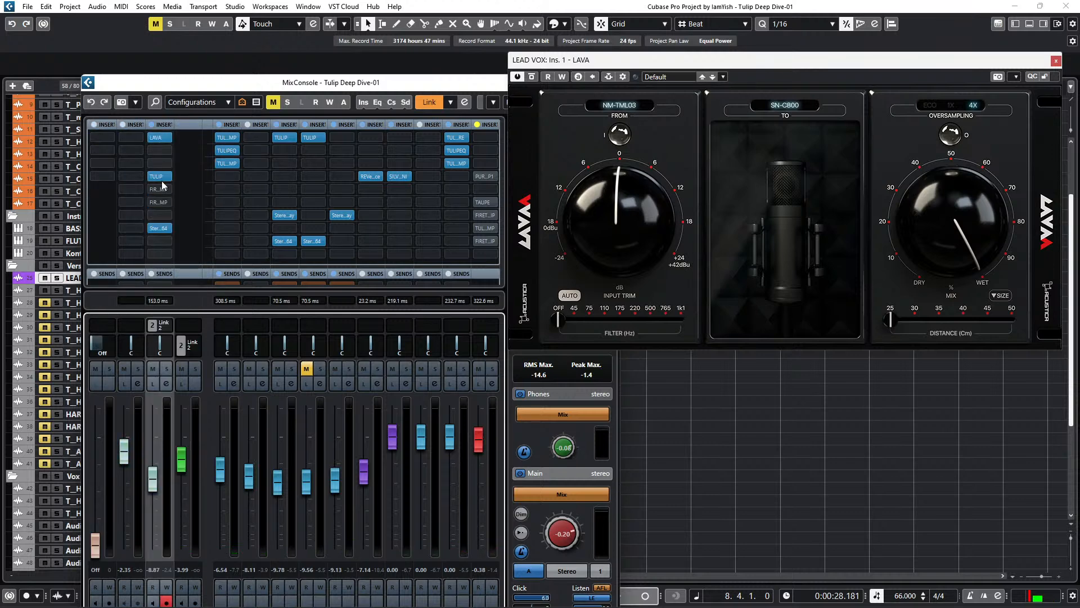
Open TULIP in insert 4 of LEAD VOX and switch off its HF and HMF bands and its HP and LP filters.
left_click(161, 178)
left_click_drag(569, 54, 803, 113)
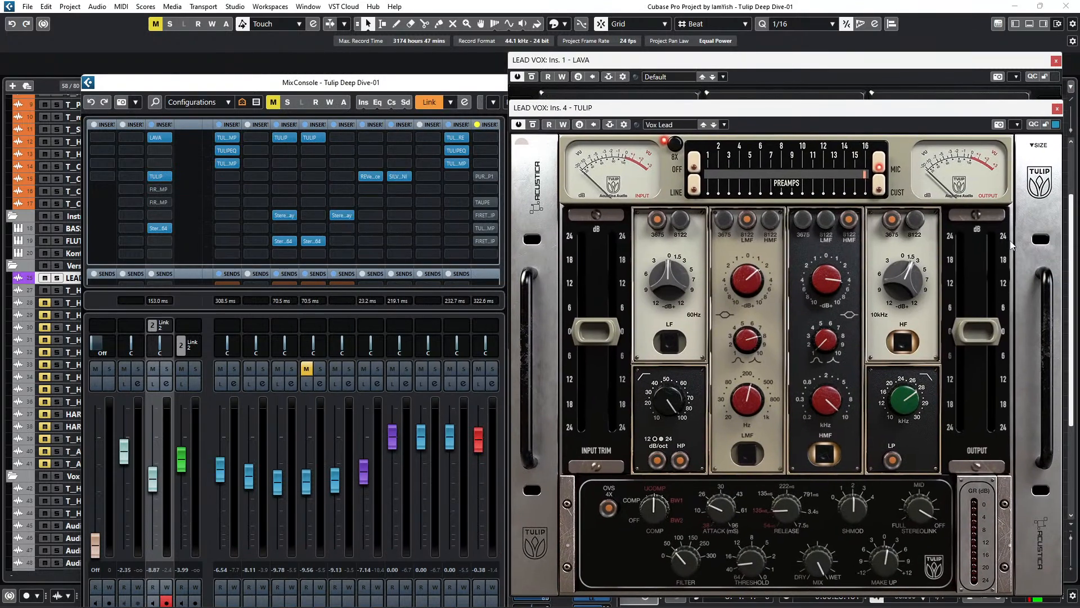
left_click(898, 349)
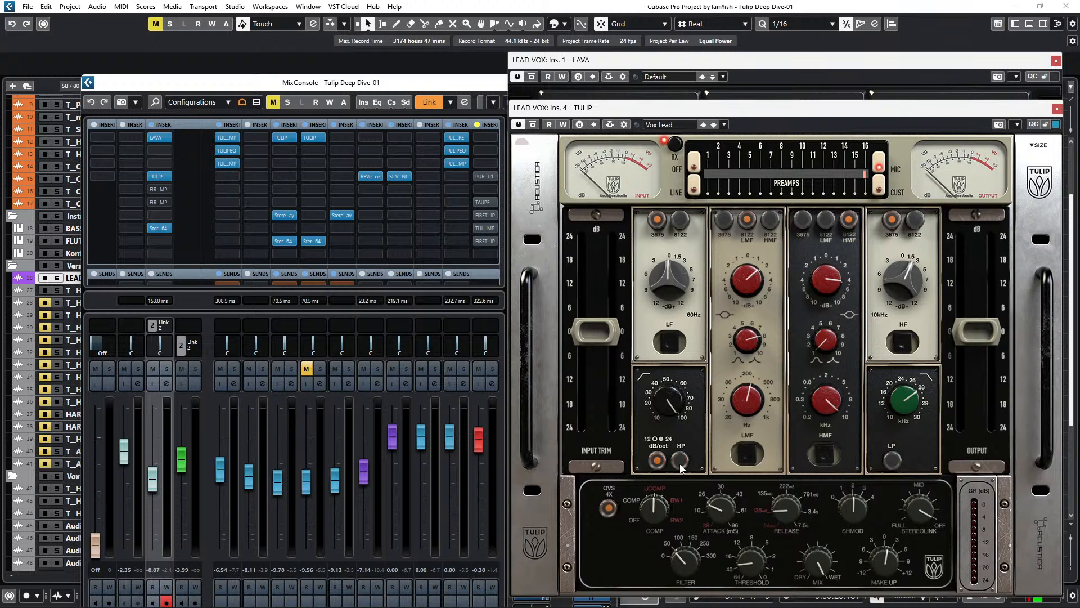
Move the TULIP window off LAVA, bypass LAVA, and move its window clear of the mixer.
left_click_drag(684, 116, 158, 198)
left_click(613, 131)
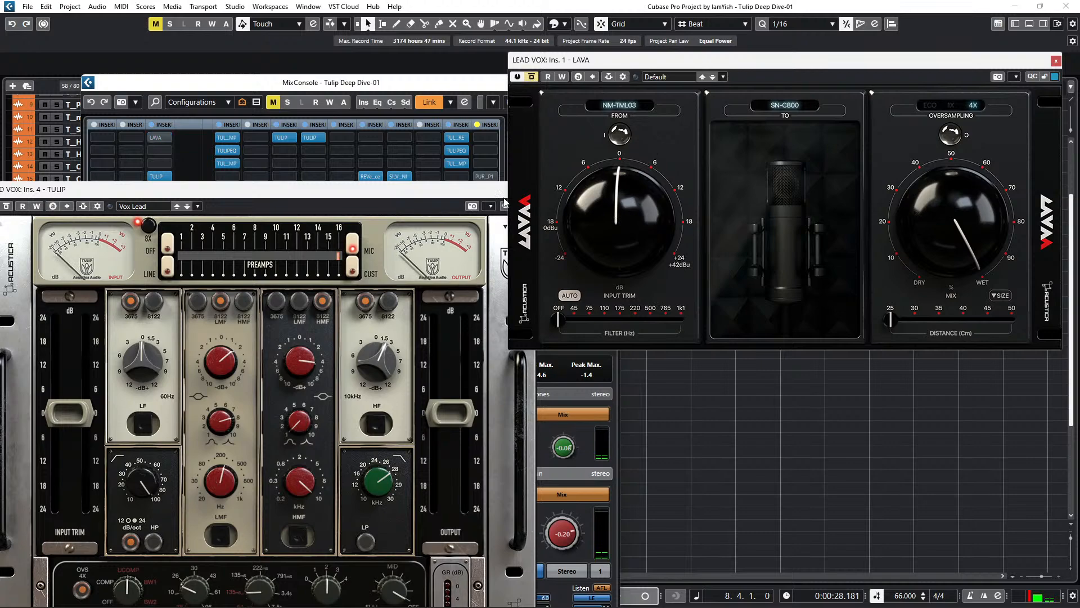
left_click_drag(738, 67, 819, 121)
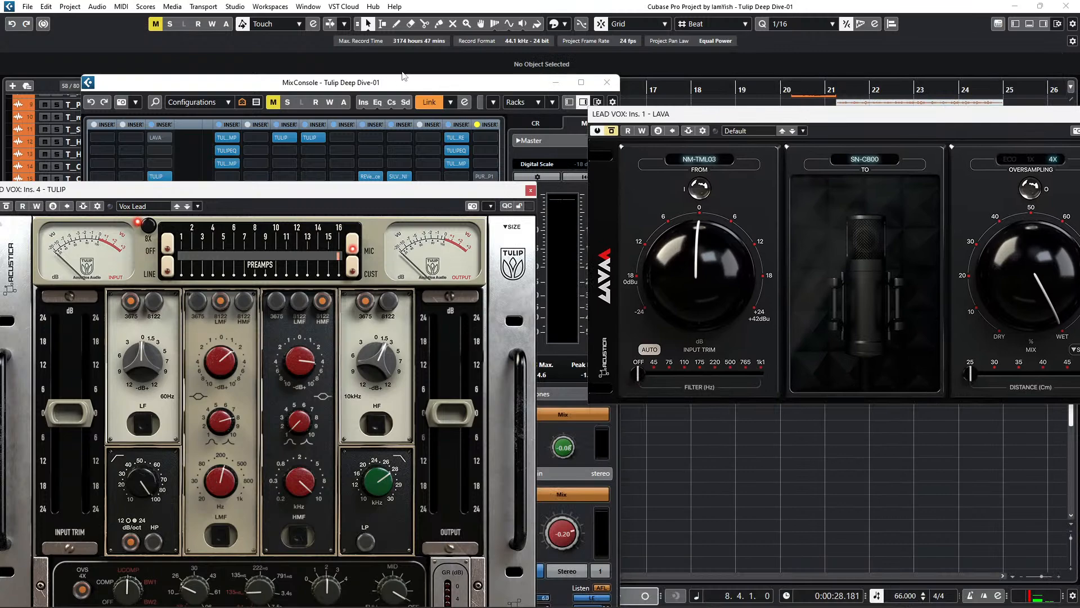
Bypass all inserts on the Pre Master channel and reactivate them, leaving only its TULIPEQ bypassed.
left_click(426, 90)
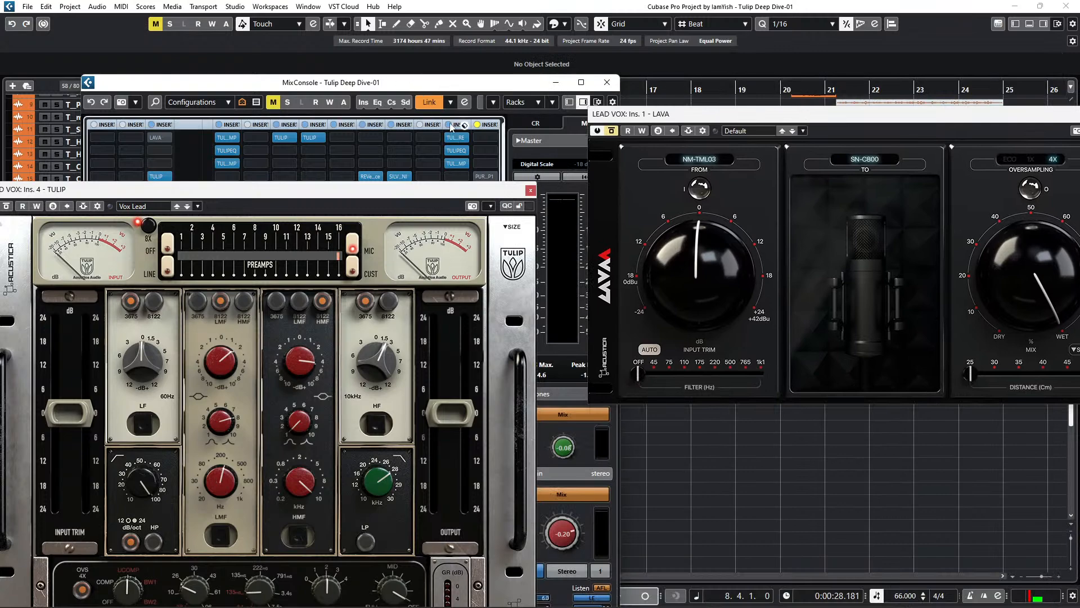
left_click(450, 125)
left_click_drag(412, 196, 945, 225)
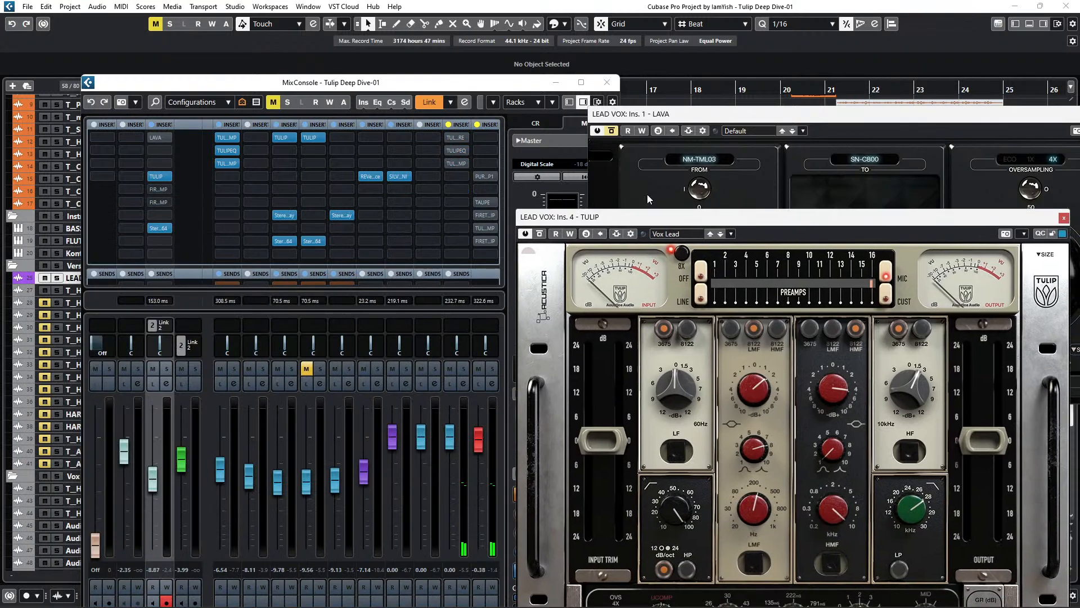
left_click(448, 124)
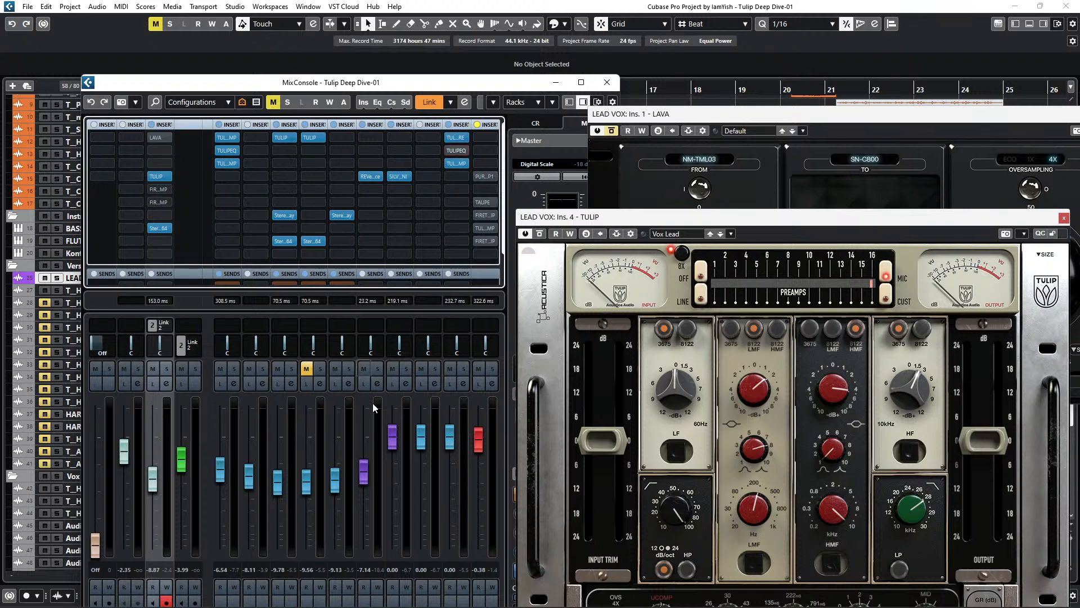
Check the StereoDelay in insert 7 of the Verse channel, and bypass StereoEnsemble64 in insert 8 of LEAD VOX.
left_click_drag(386, 85, 341, 42)
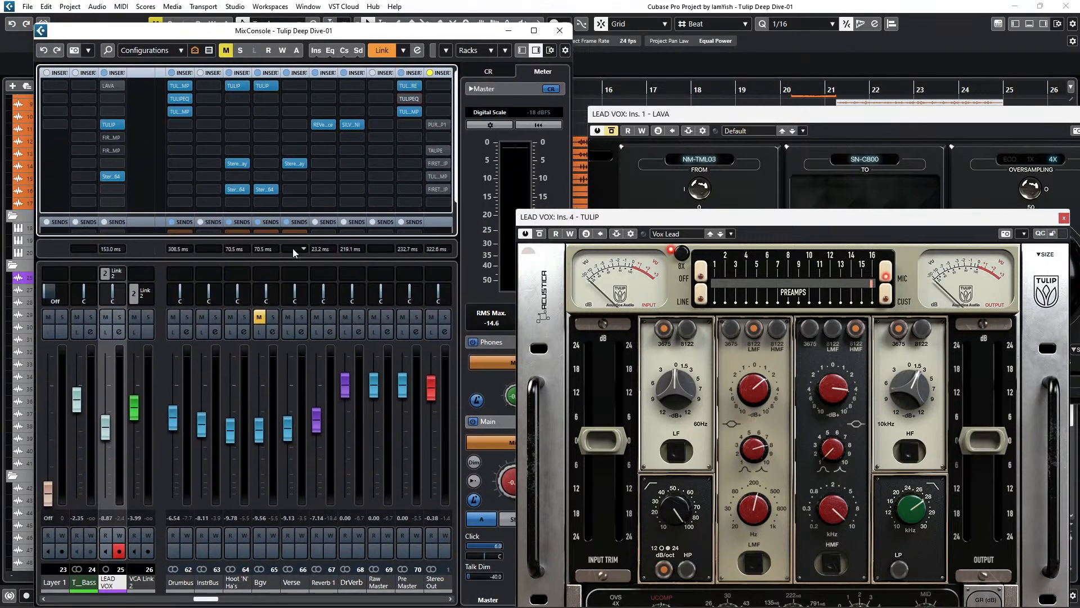
left_click(293, 164)
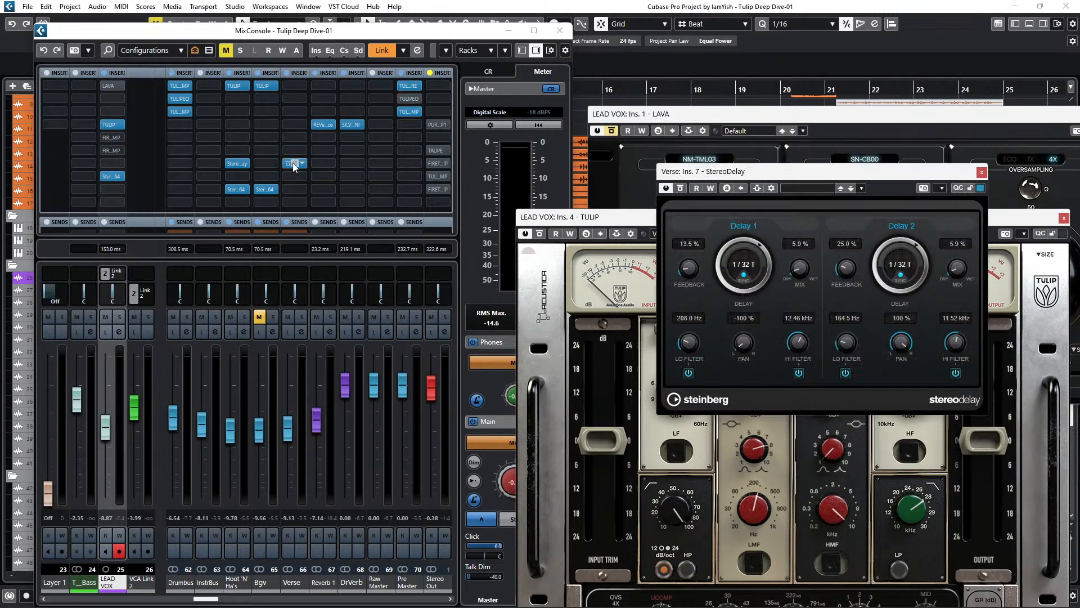
left_click(292, 166)
mouse_move(198, 598)
left_mouse_down()
mouse_move(150, 586)
mouse_move(193, 590)
left_mouse_up()
left_click(193, 590)
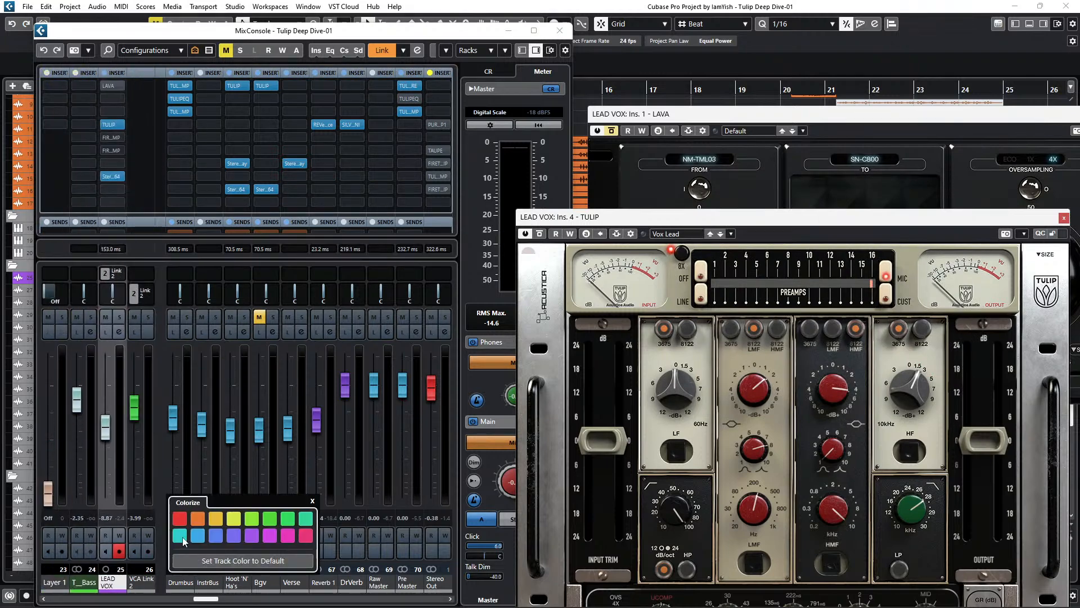
left_click(112, 177)
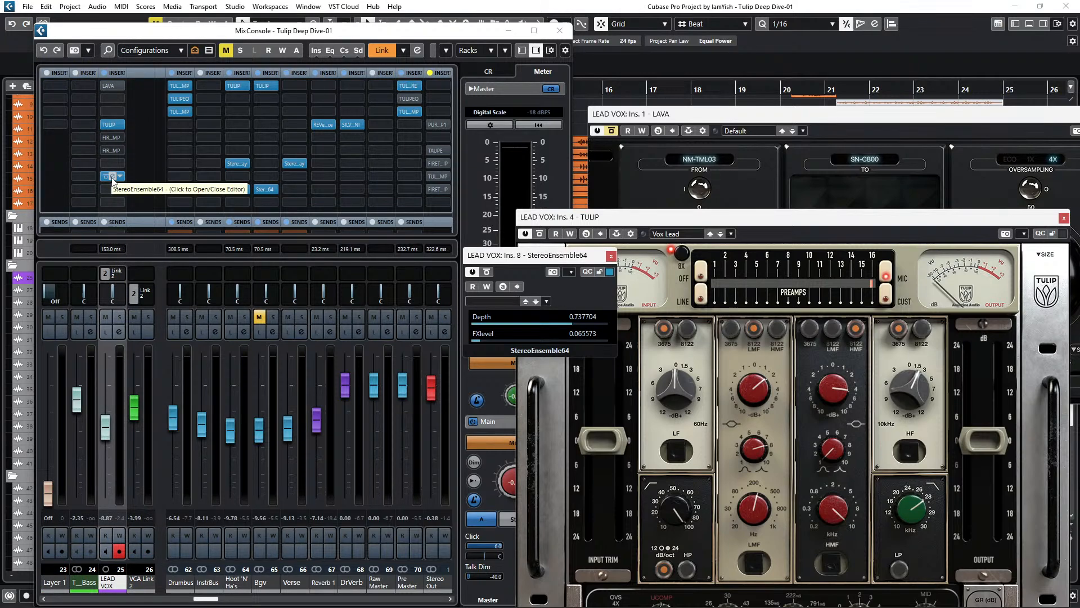
left_click(105, 177)
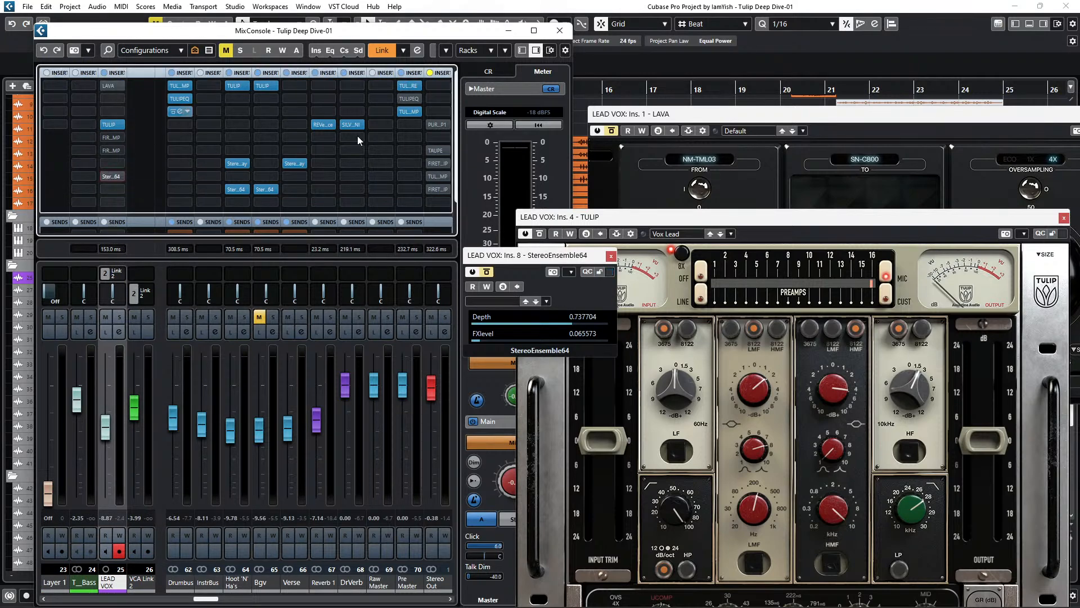
Play the mix with LAVA bypassed and activate LAVA during playback to compare its effect on LEAD VOX.
left_click(819, 121)
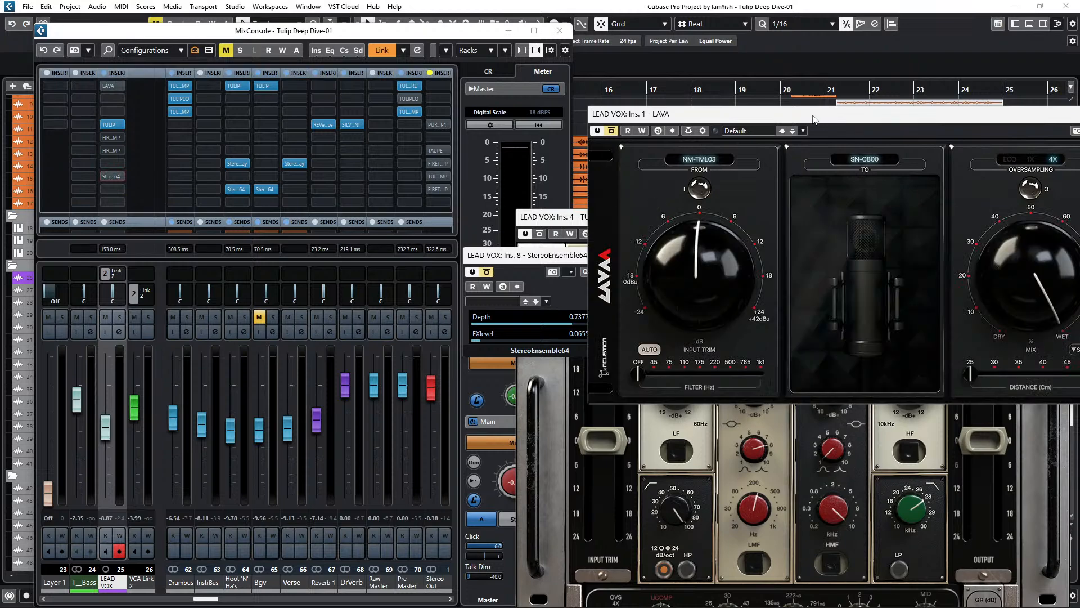
key("space")
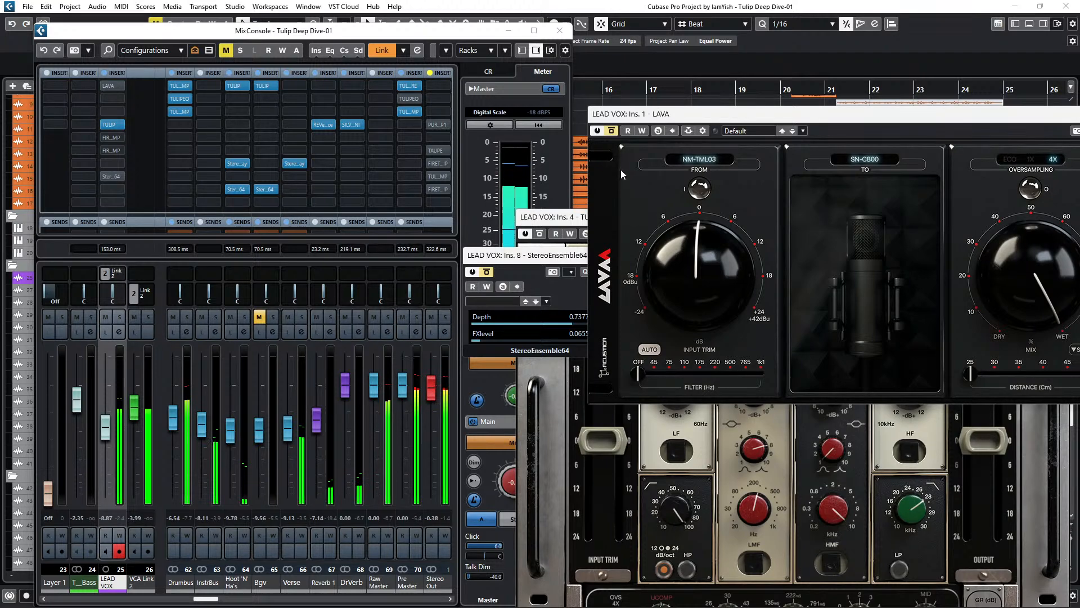
left_click_drag(444, 31, 488, 220)
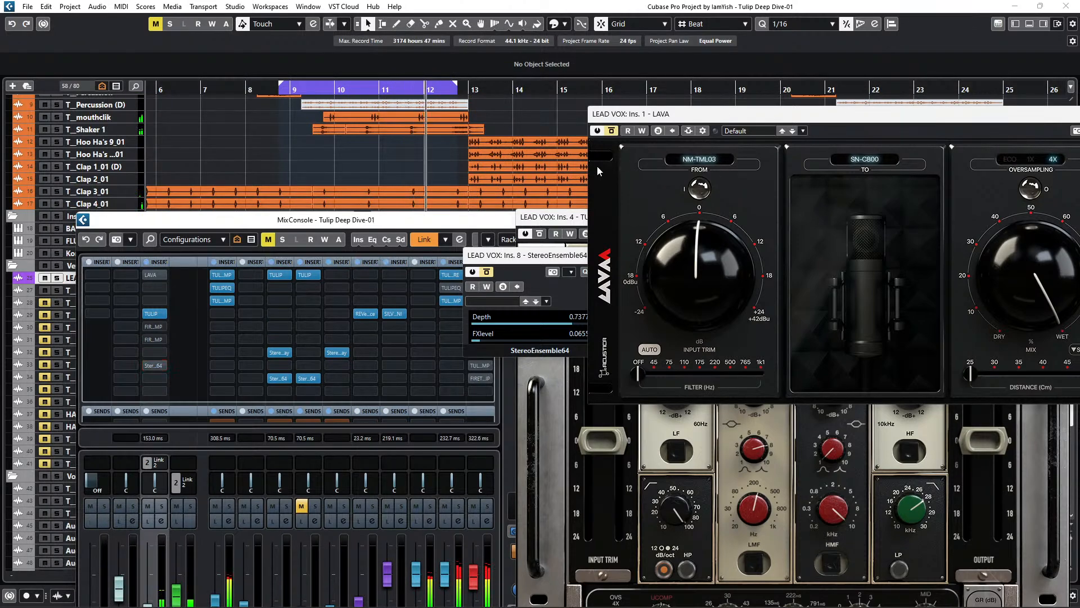
left_click(612, 132)
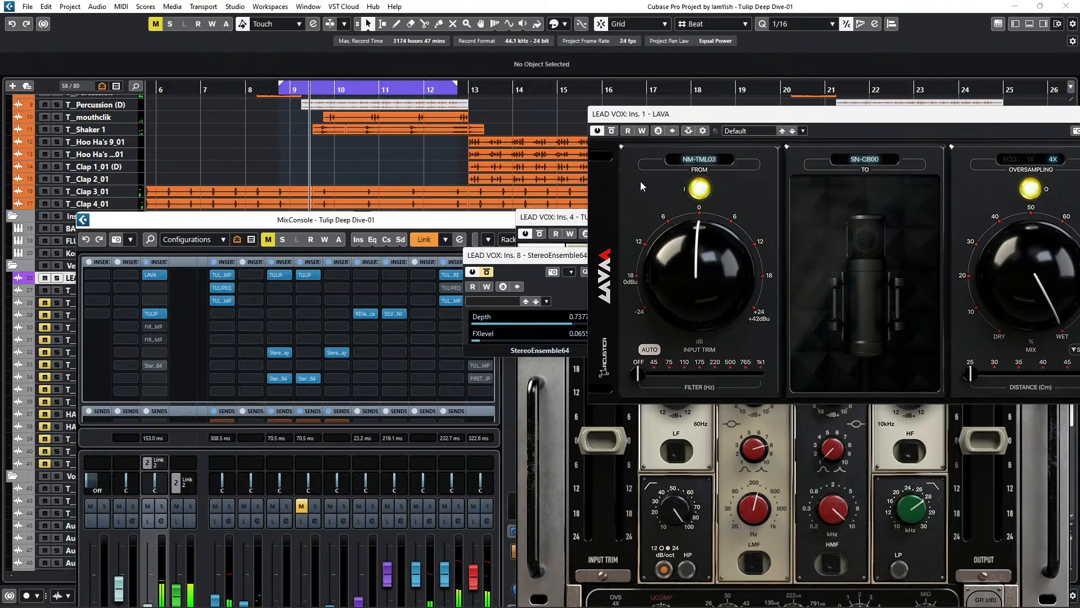
left_click_drag(662, 117, 566, 88)
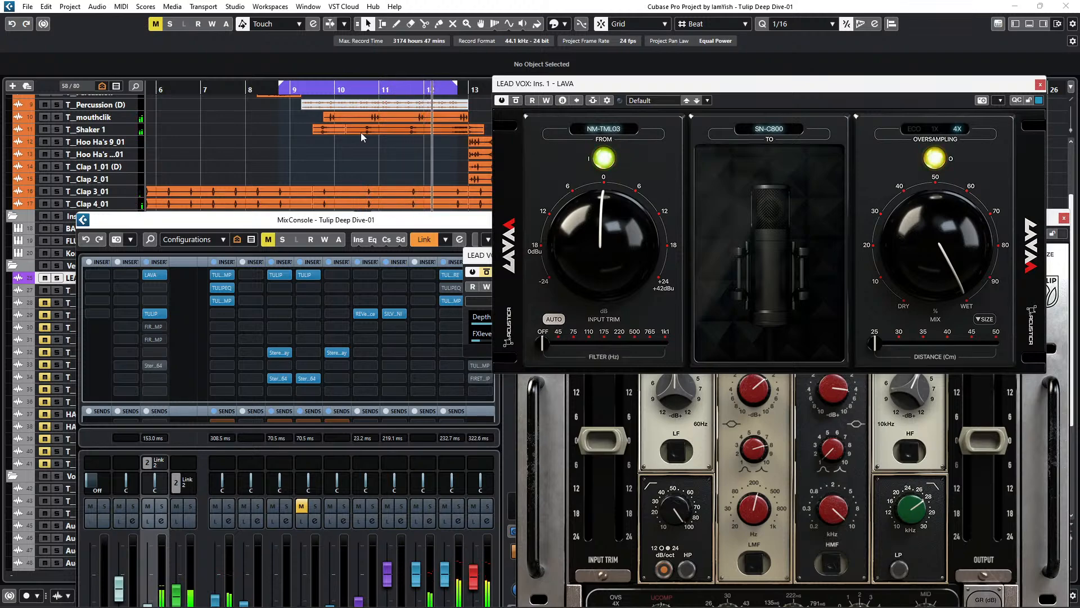
Solo the LEAD VOX track, show the mixer again, and bypass LAVA to compare the isolated vocal.
scroll(367, 125, "down", 5)
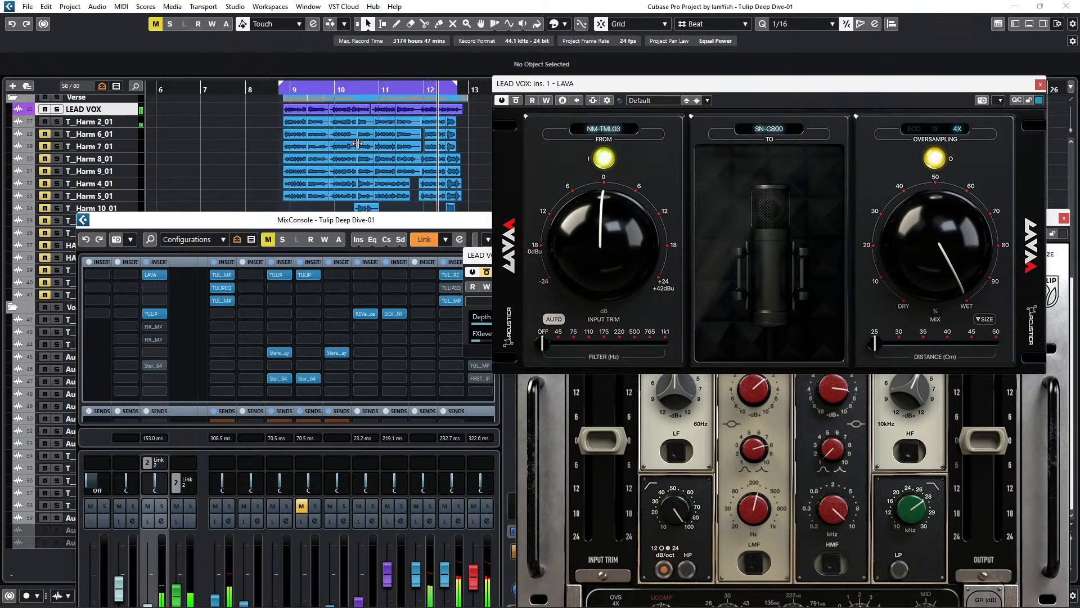
left_click(57, 109)
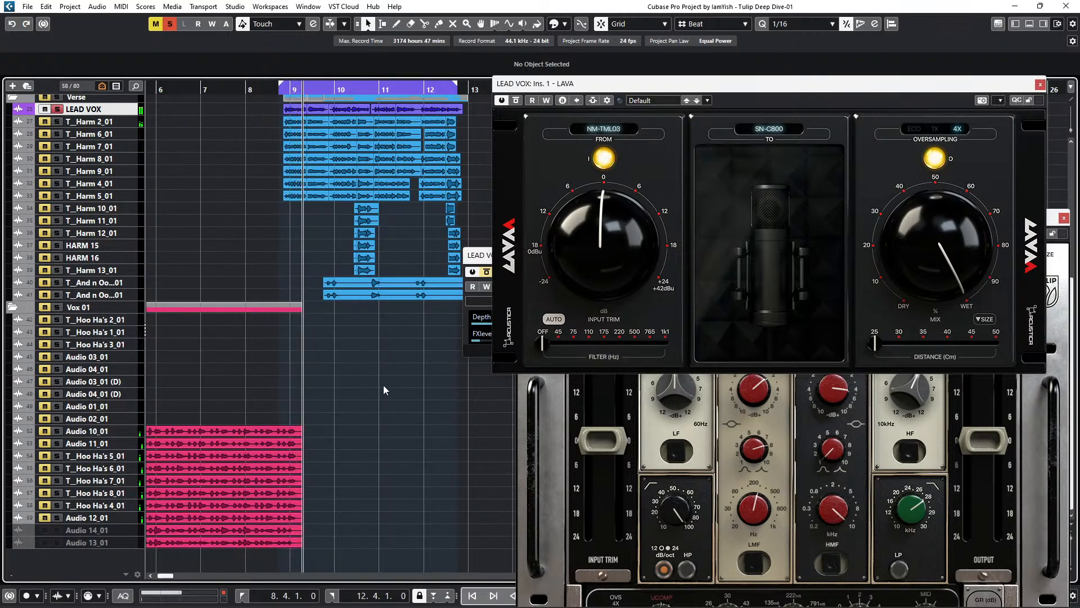
key("F3")
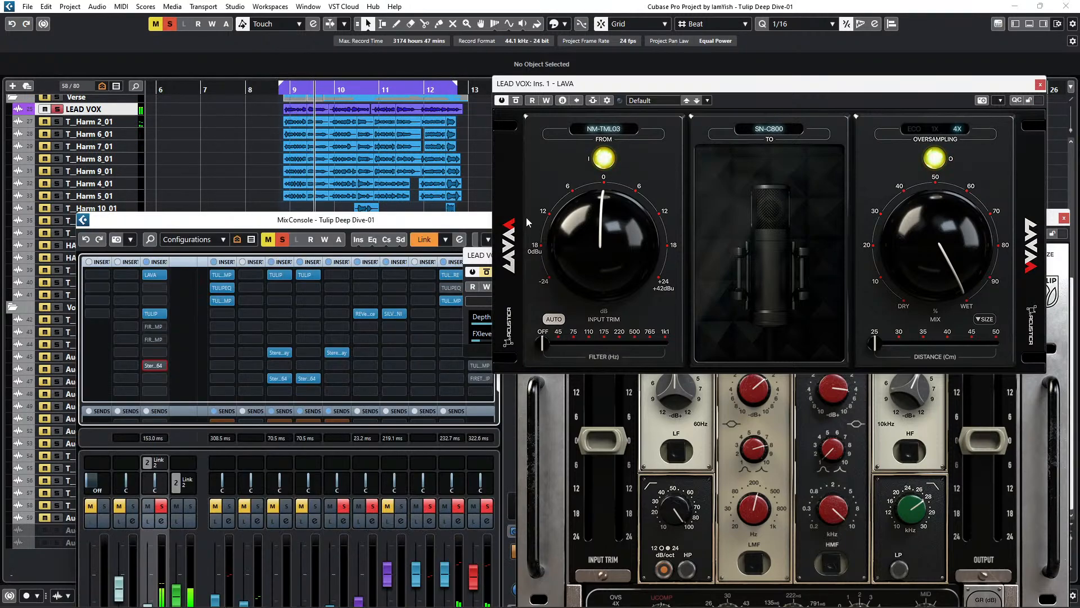
left_click(516, 102)
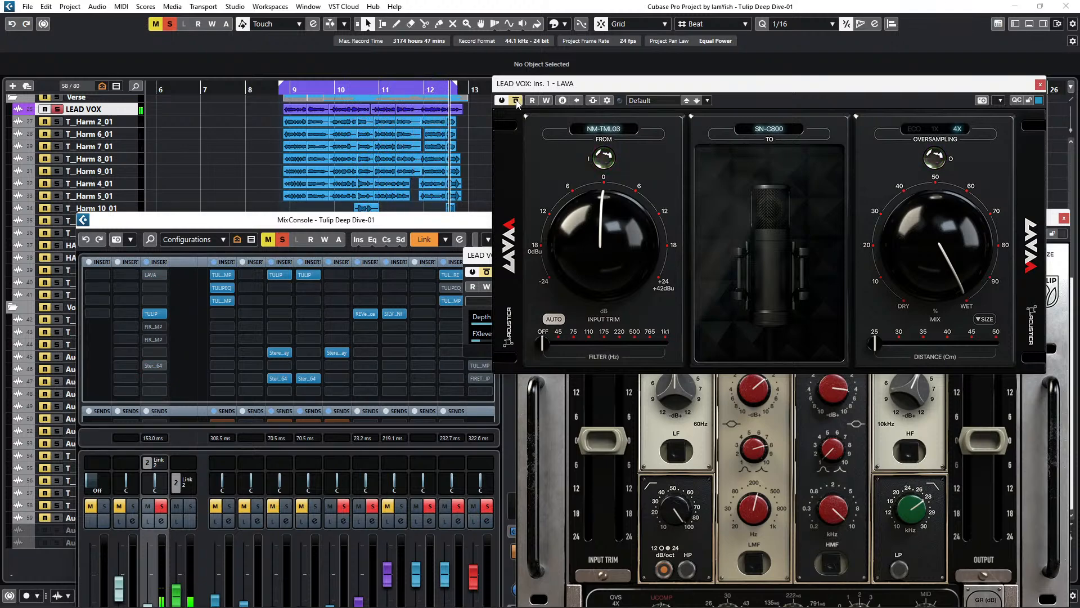
Reactivate LAVA on LEAD VOX, then view the full TULIP in insert 4 with its Vox Lead preset and close it.
left_click(516, 102)
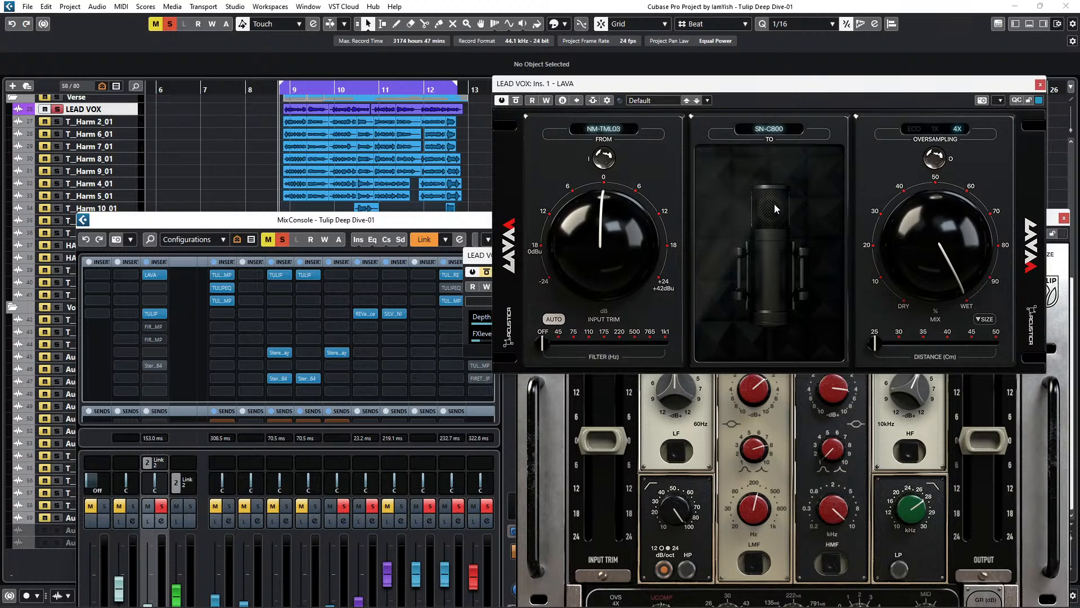
left_click(712, 556)
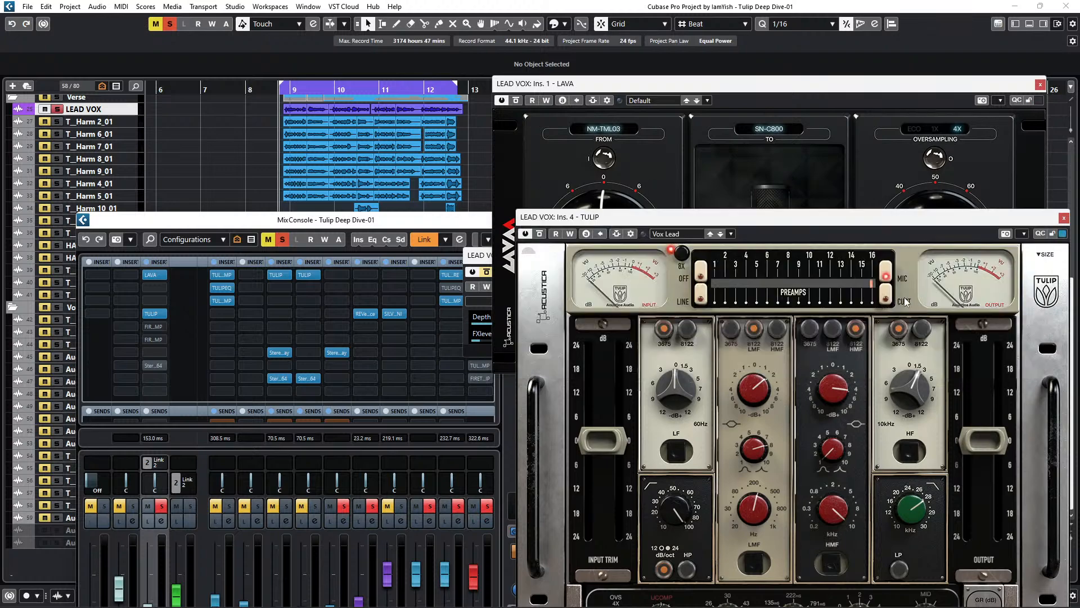
left_click_drag(937, 219, 727, 59)
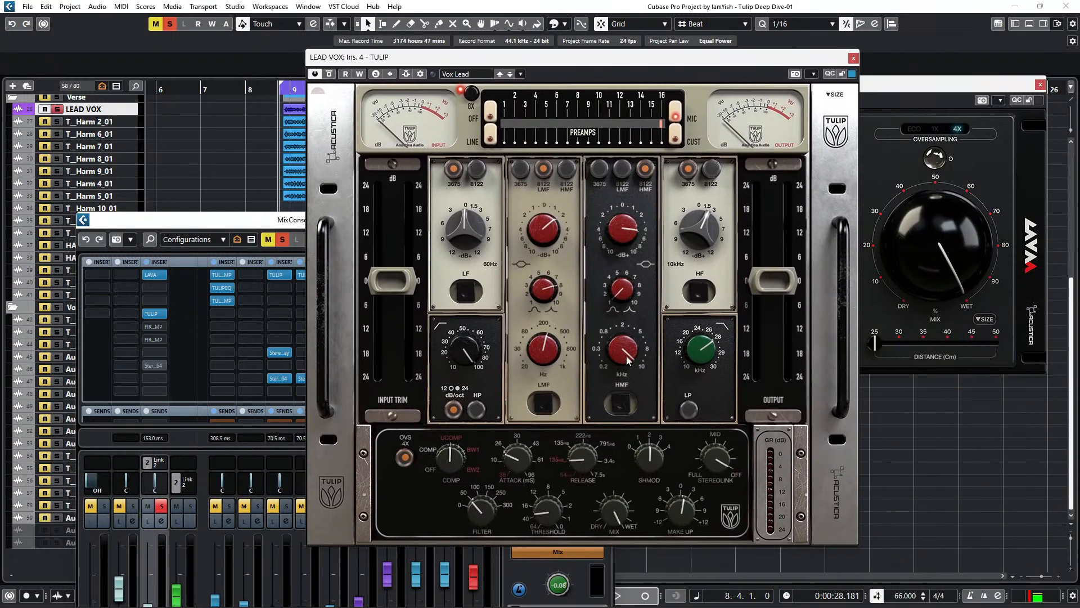
left_click(853, 59)
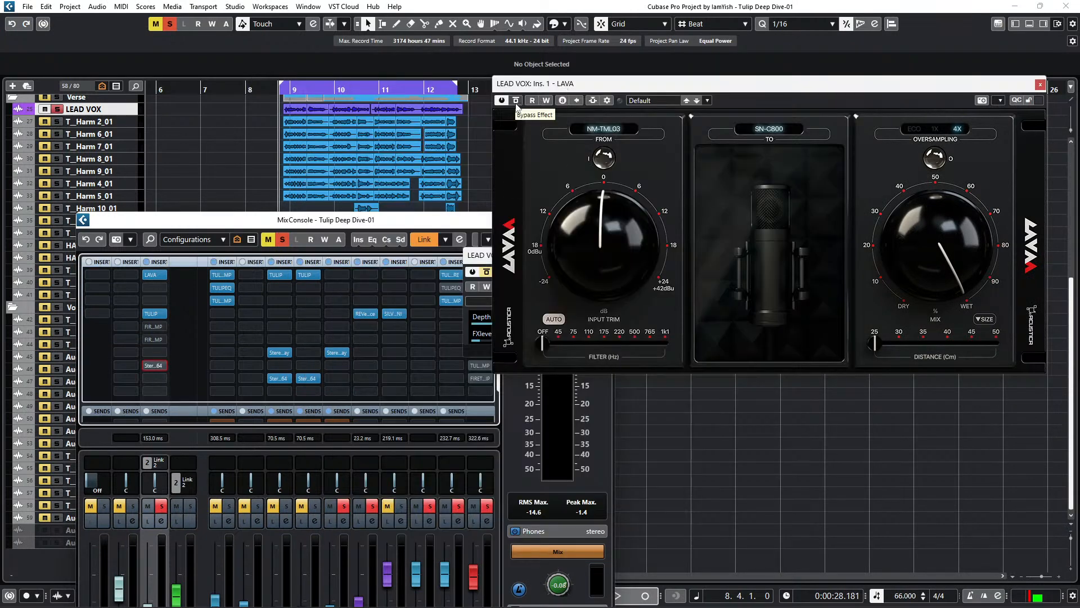
Bypass LAVA and play the soloed LEAD VOX without the microphone emulation, stopping after a short listen.
left_click(515, 100)
key("space")
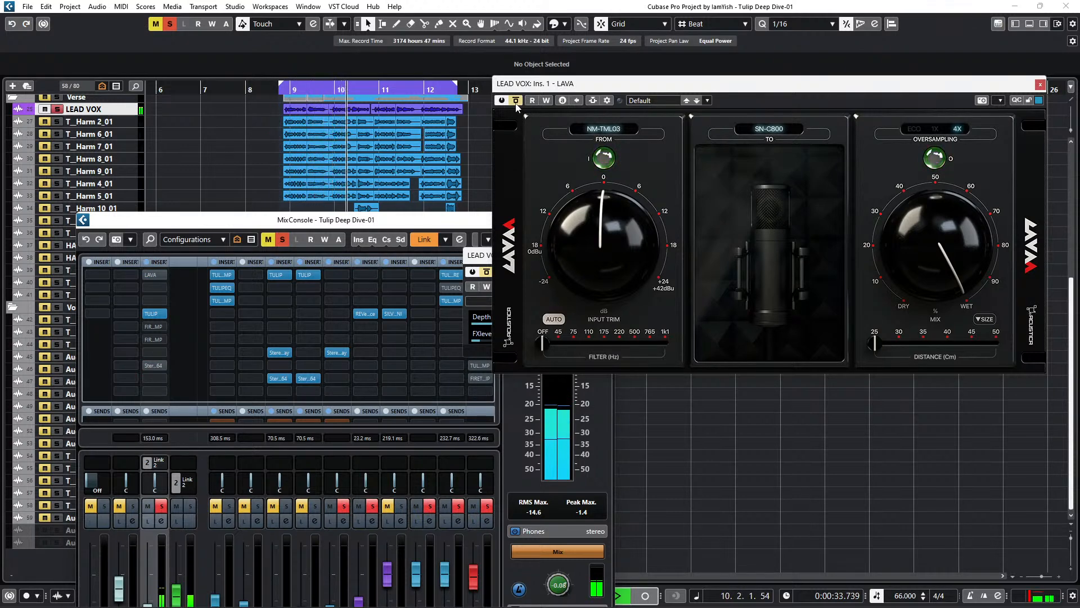
key("space")
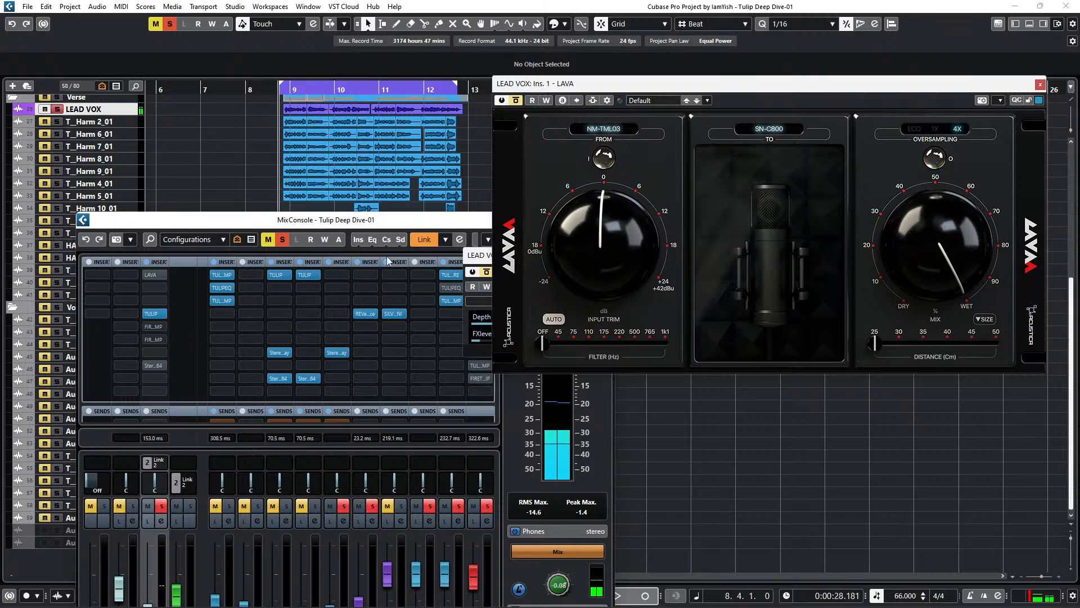
Play the vocal again with LAVA bypassed, arrange the mixer and LAVA windows, and unsolo the Reverb 1 channel.
left_click_drag(326, 226, 783, 375)
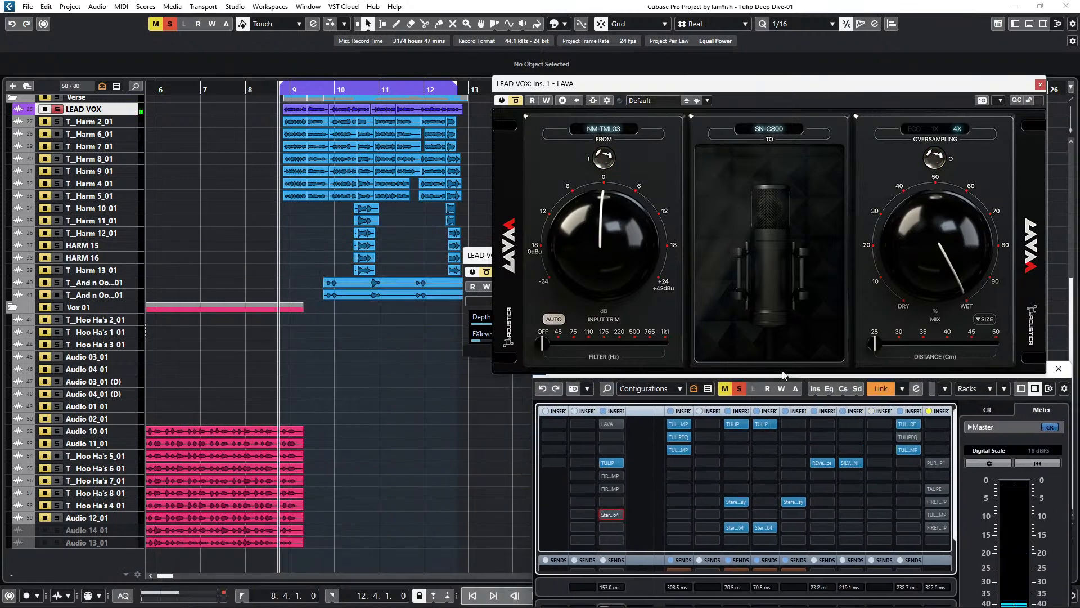
scroll(330, 264, "up", 5)
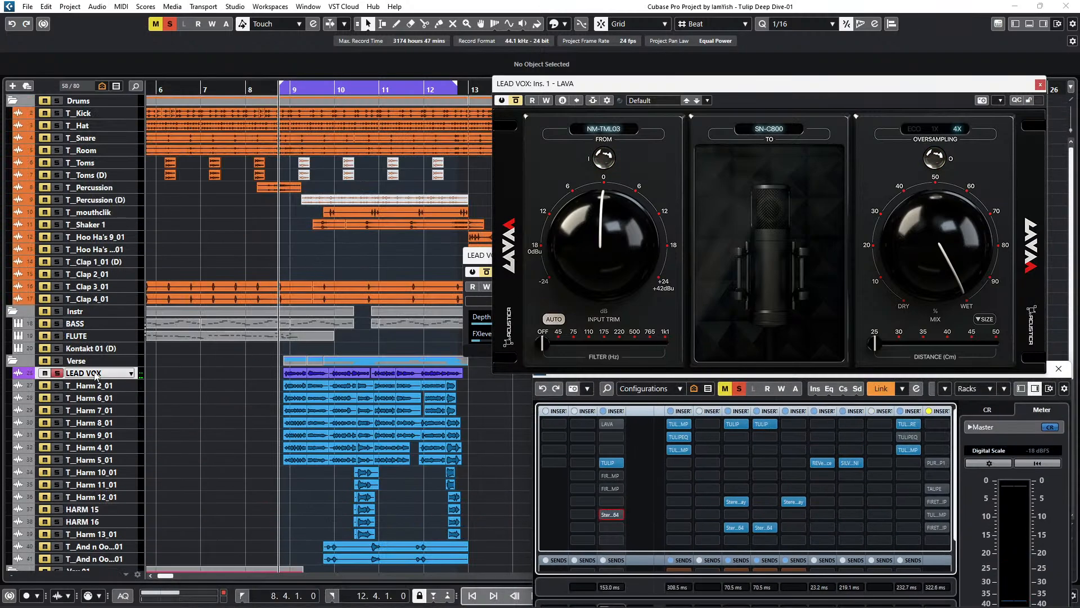
key("space")
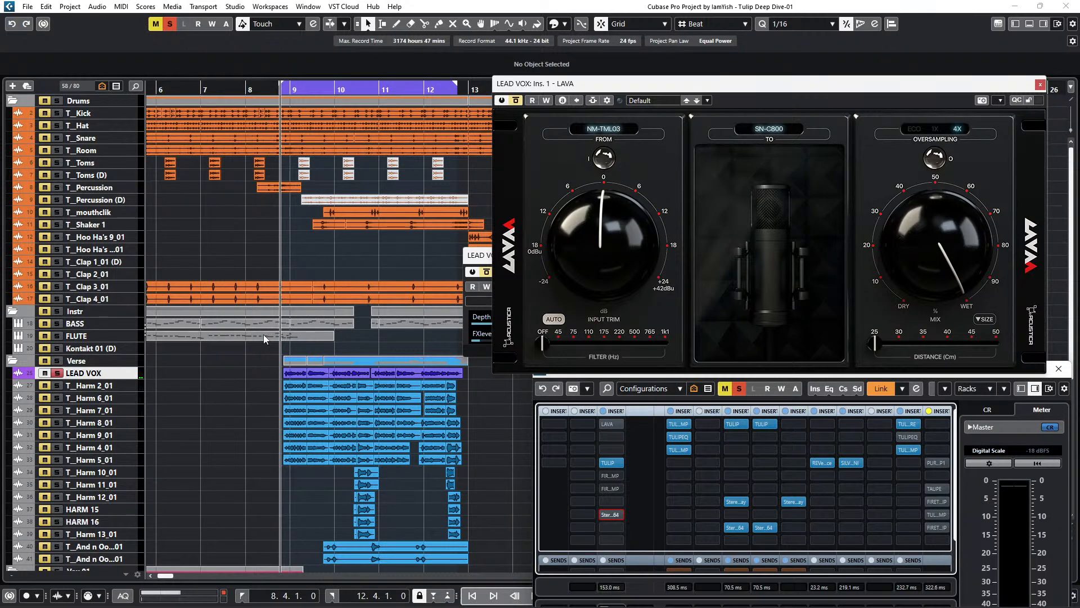
key("F3")
key("F3")
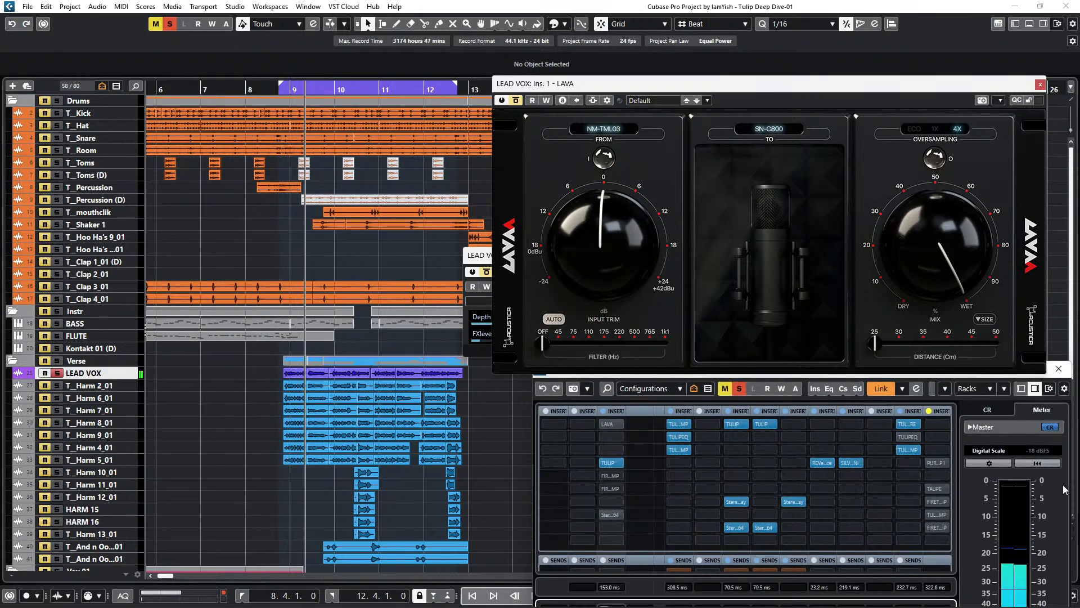
left_click_drag(953, 83, 623, 22)
left_click_drag(891, 370, 846, 32)
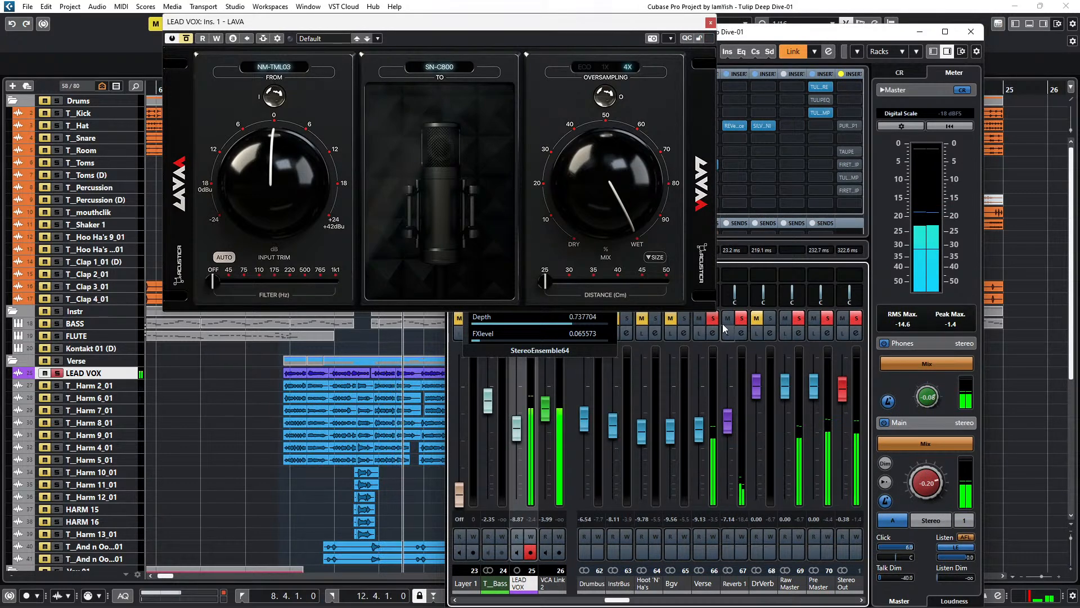
left_click(741, 318)
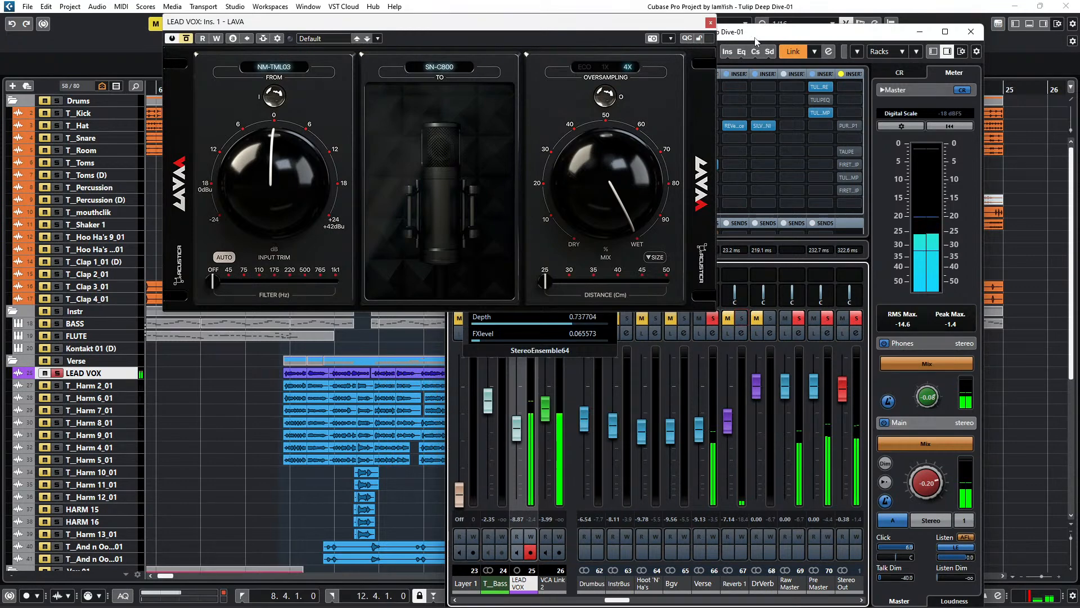
Bypass the StereoDelay in insert 7 of the Verse channel during playback.
left_click_drag(755, 41, 899, 160)
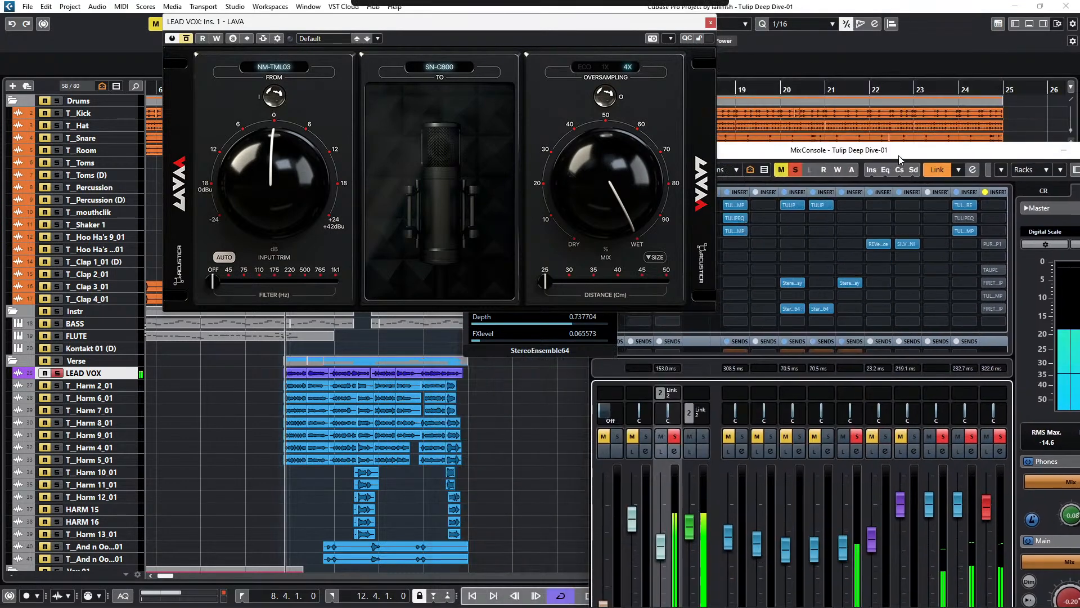
left_click(842, 283)
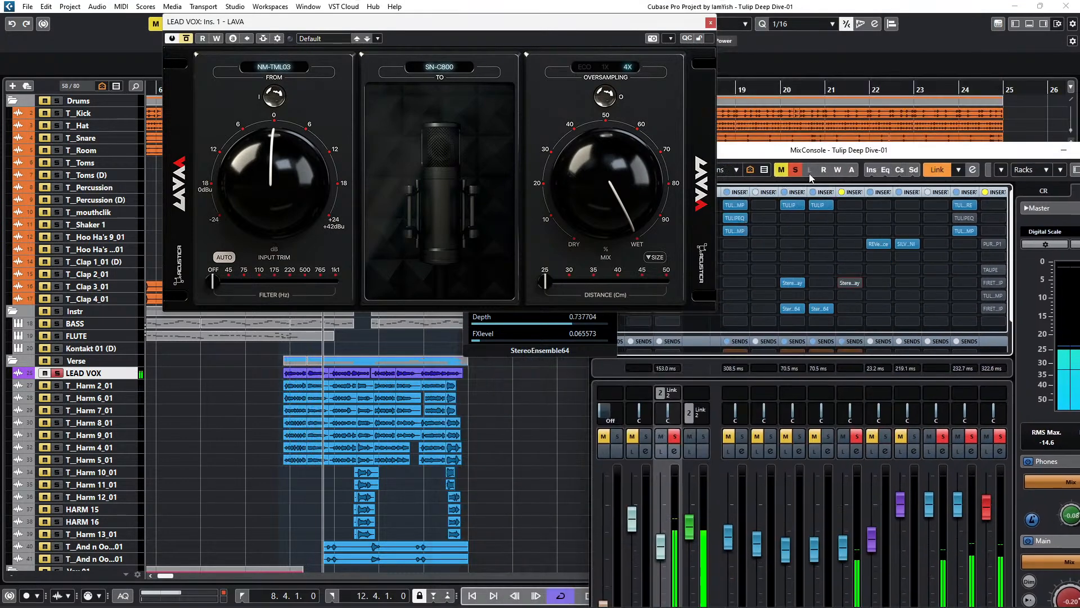
left_click_drag(782, 154, 922, 172)
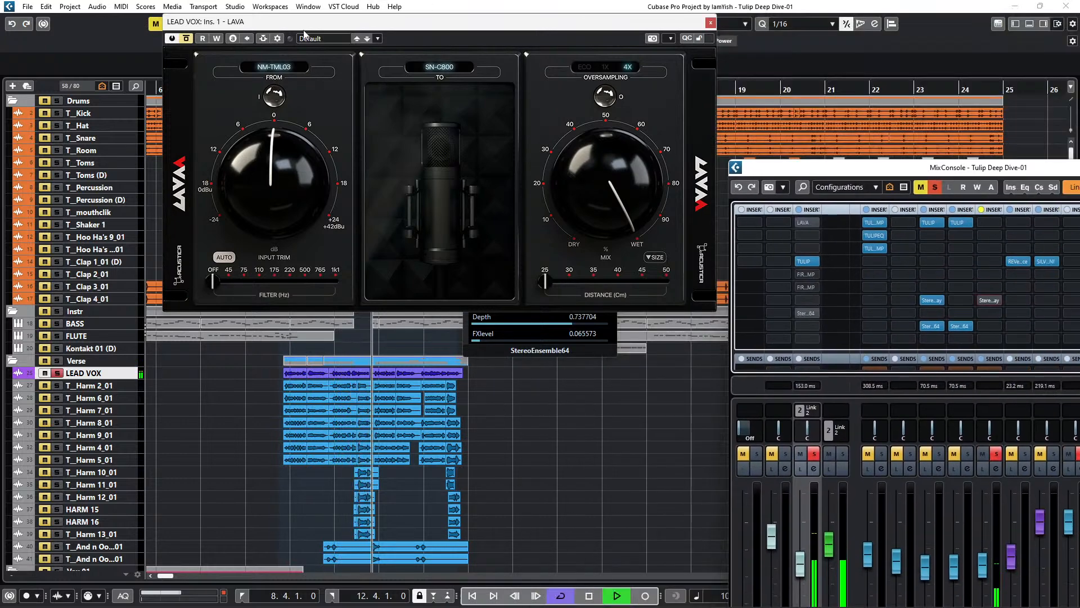
Toggle LAVA's bypass repeatedly during playback to compare the soloed, drier LEAD VOX, leaving LAVA active.
left_click_drag(299, 28, 469, 108)
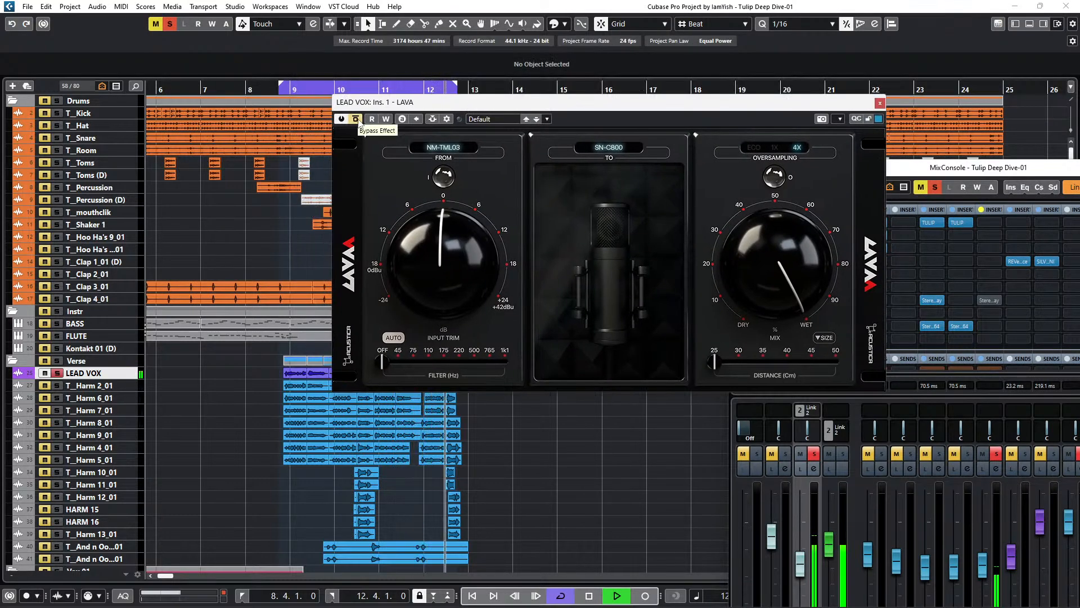
left_click(358, 123)
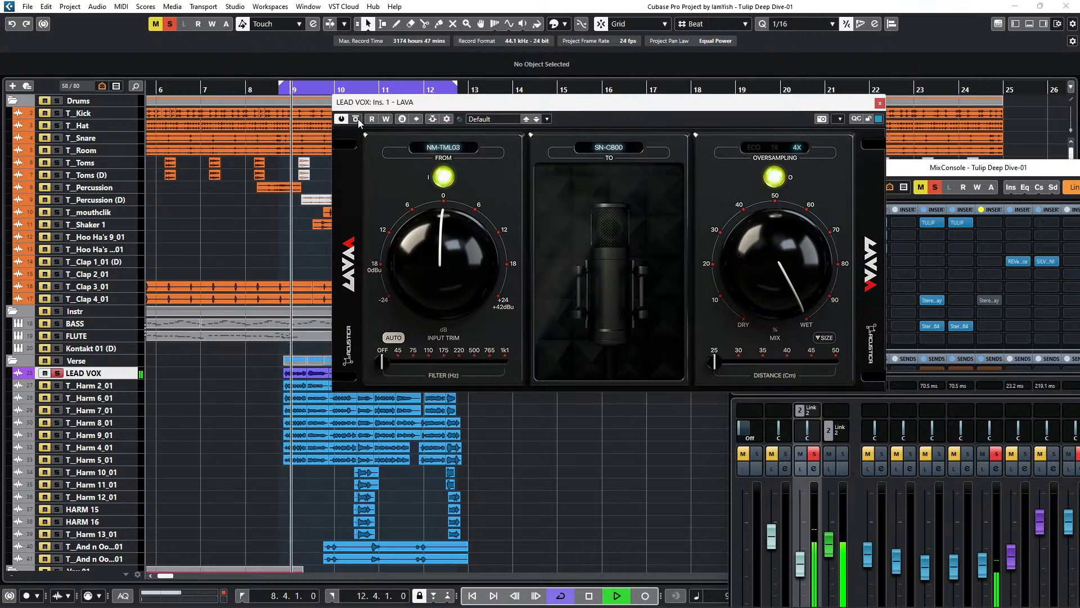
left_click(358, 123)
left_click(359, 123)
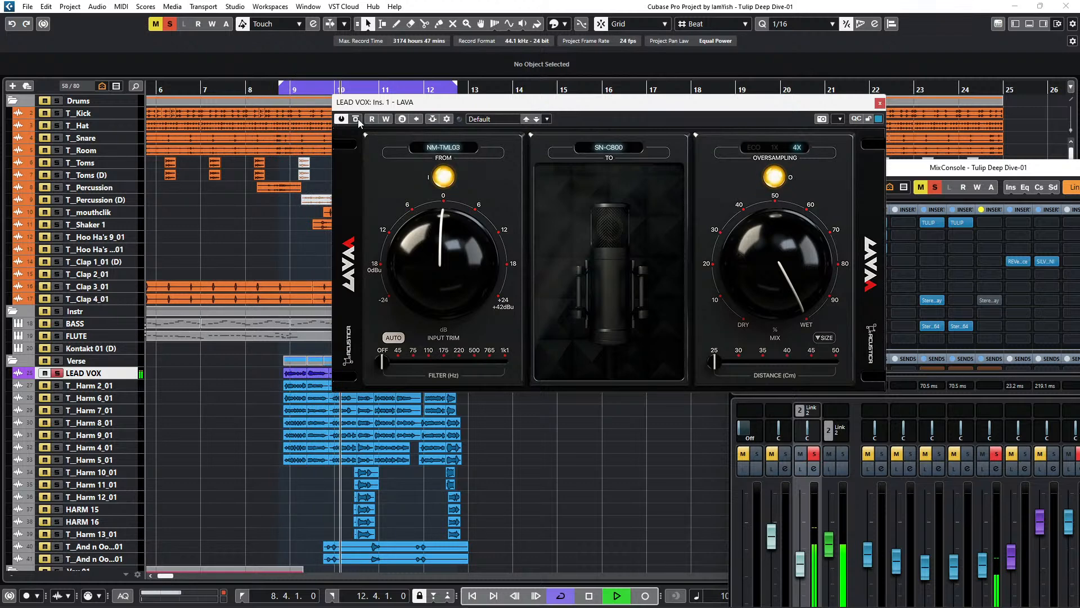
left_click(358, 123)
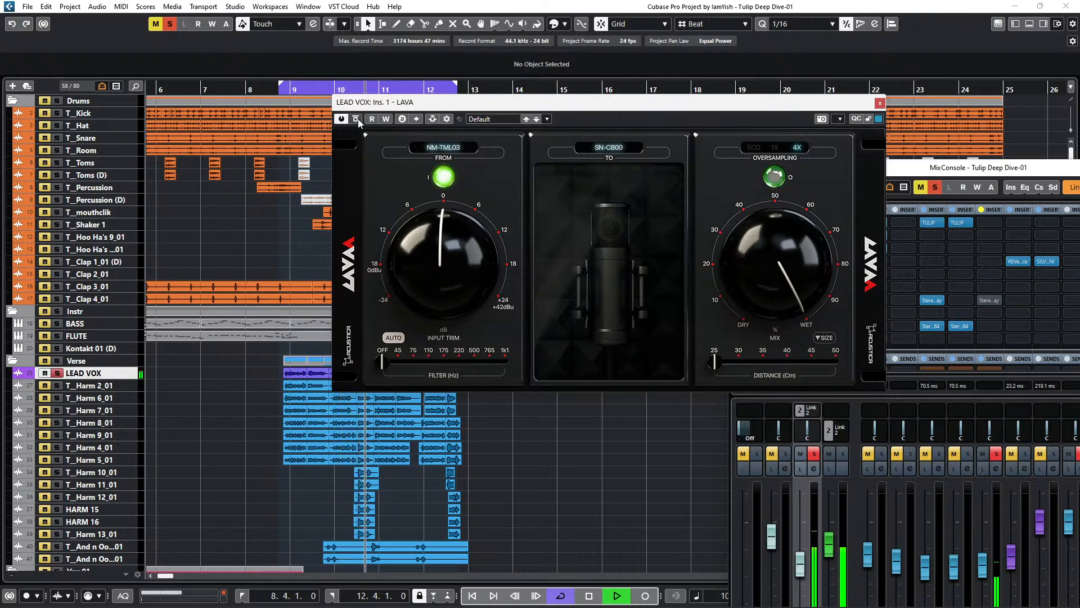
Unsolo LEAD VOX, compare LAVA bypassed and active within the full mix, and stop playback with LAVA active.
left_click(57, 373)
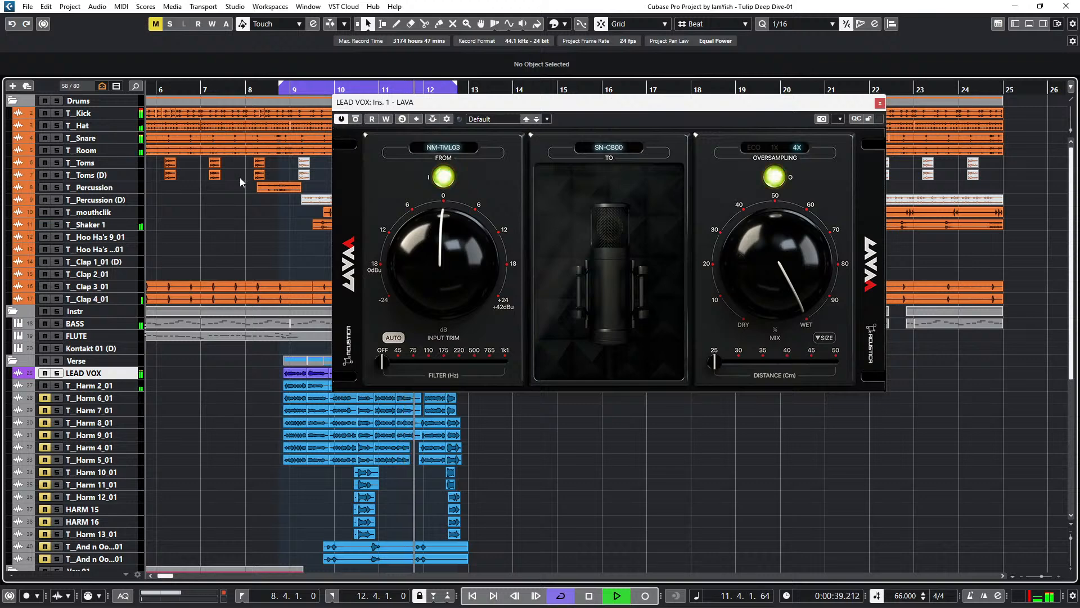
left_click(357, 122)
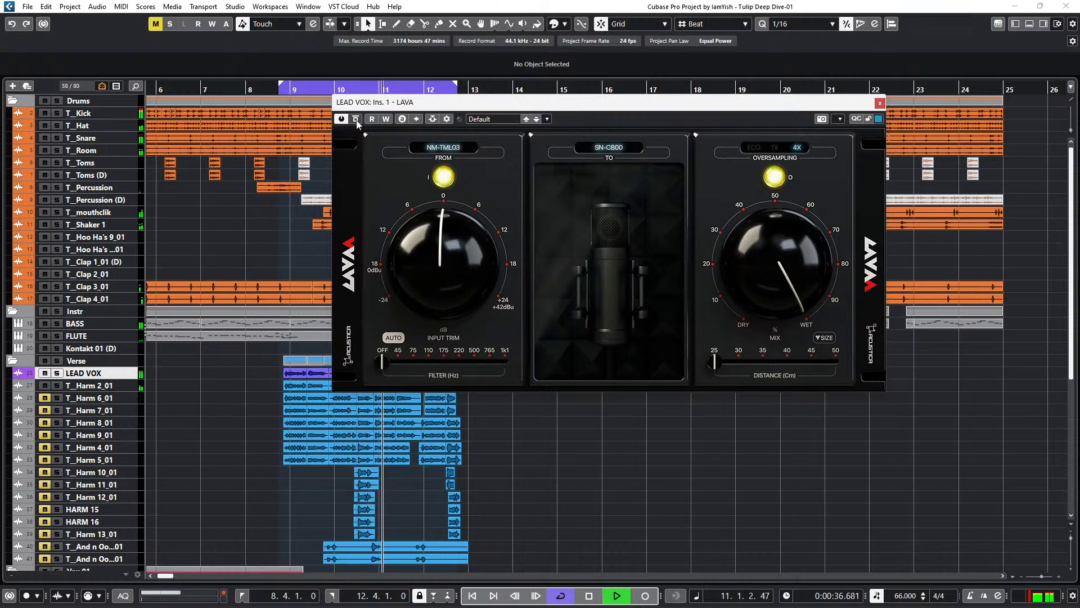
key("space")
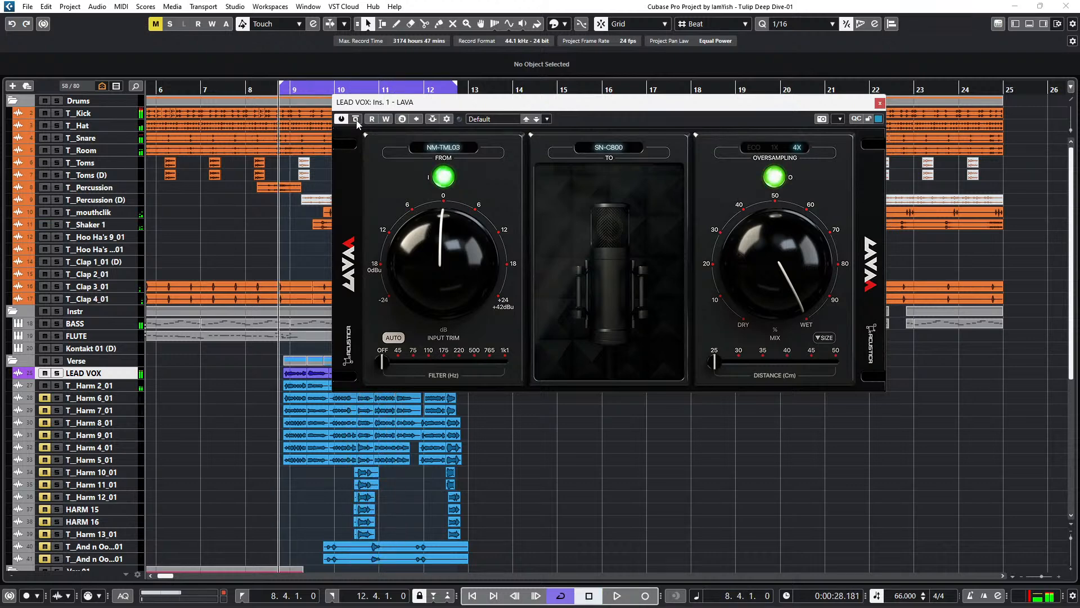